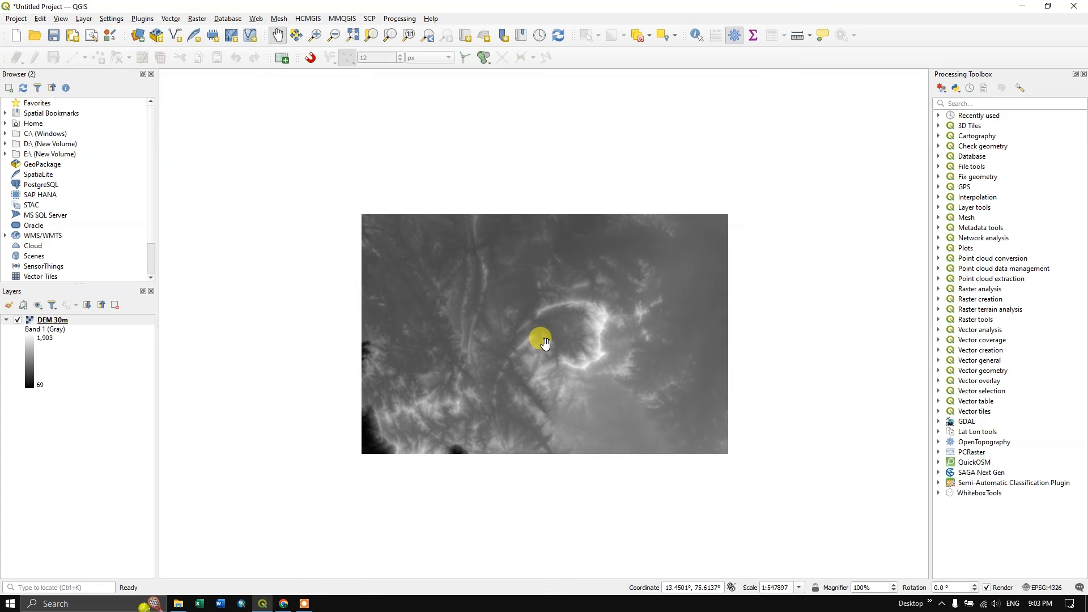
# Switch to the browser to look over the YouTube playlist on downloading DEM data, and return to QGIS.
pyautogui.scroll(1, 539, 335)
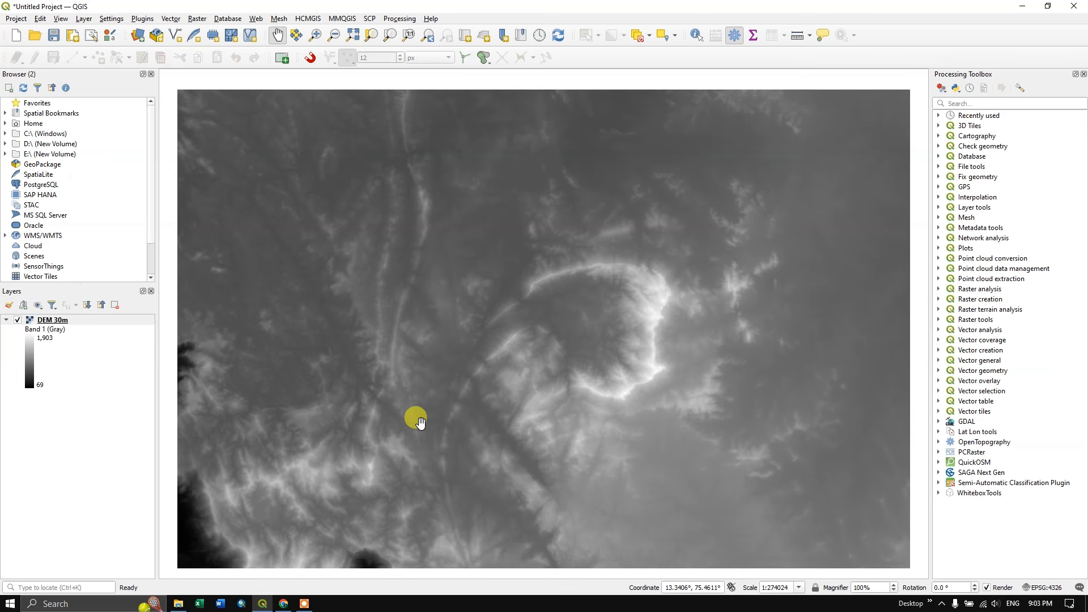
pyautogui.click(288, 605)
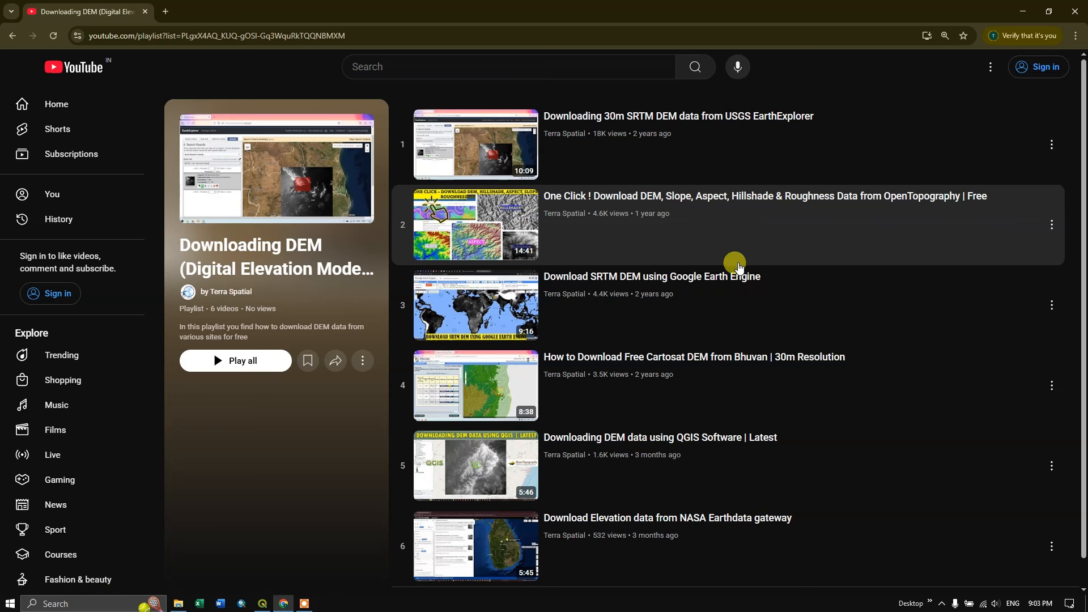
pyautogui.scroll(-1, 702, 258)
pyautogui.scroll(1, 701, 258)
pyautogui.scroll(-1, 702, 258)
pyautogui.scroll(1, 701, 259)
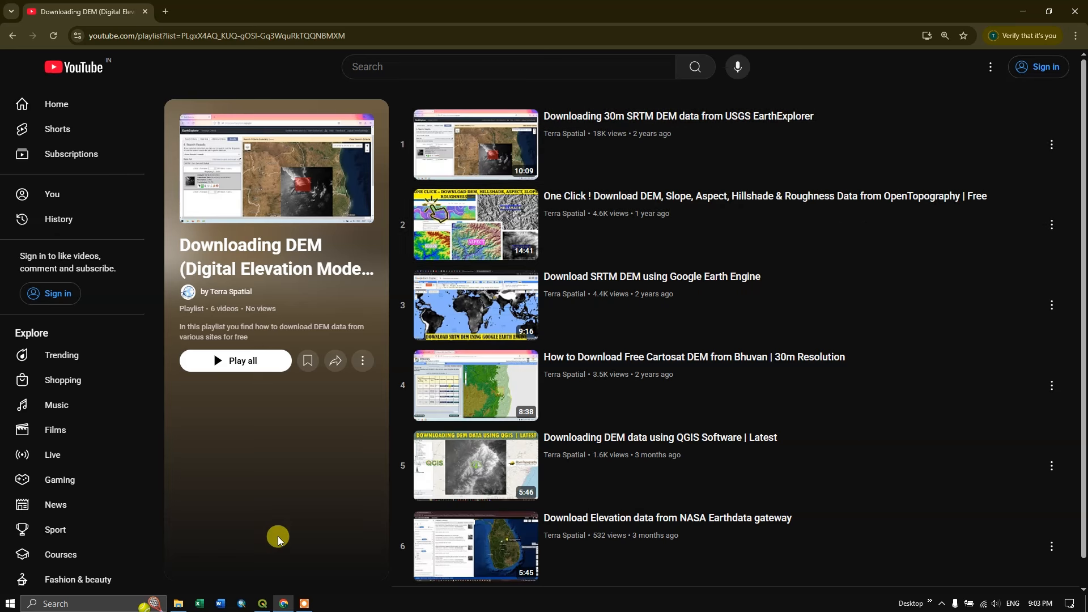
pyautogui.click(263, 603)
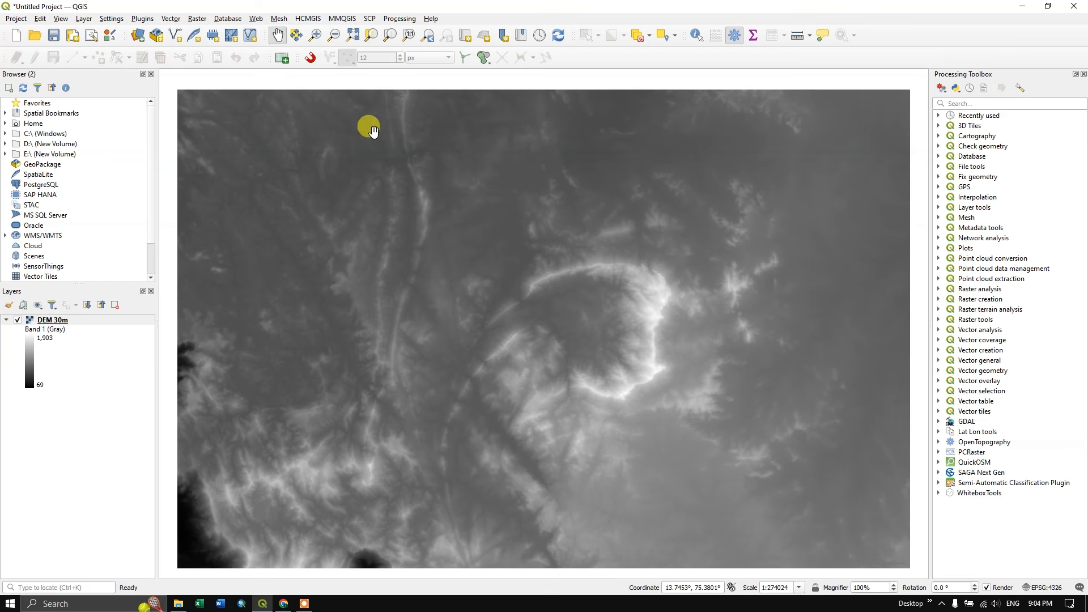
pyautogui.click(56, 332)
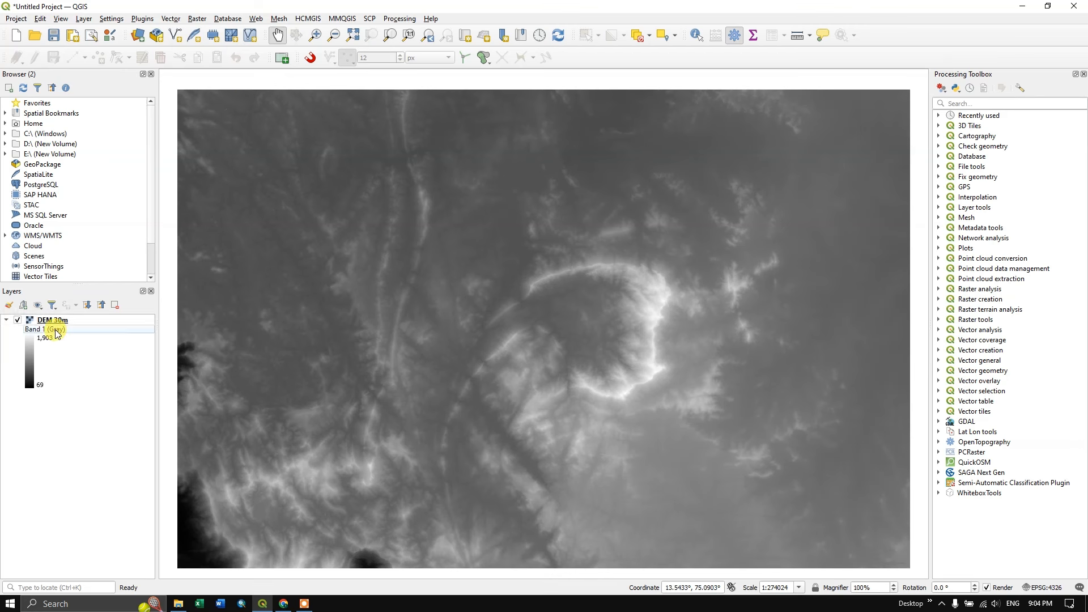
pyautogui.click(49, 342)
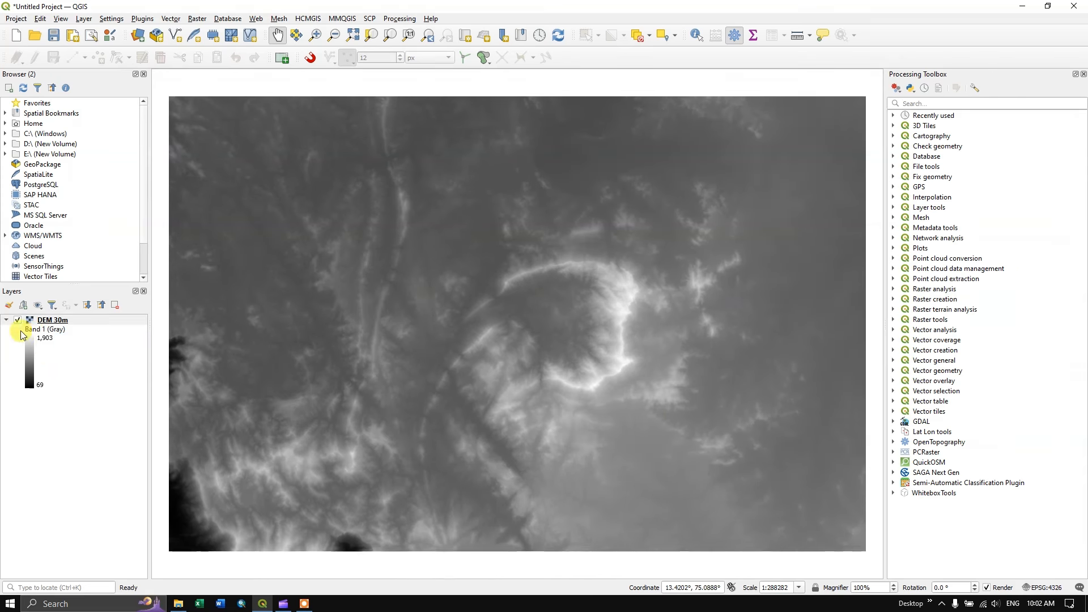
pyautogui.click(45, 343)
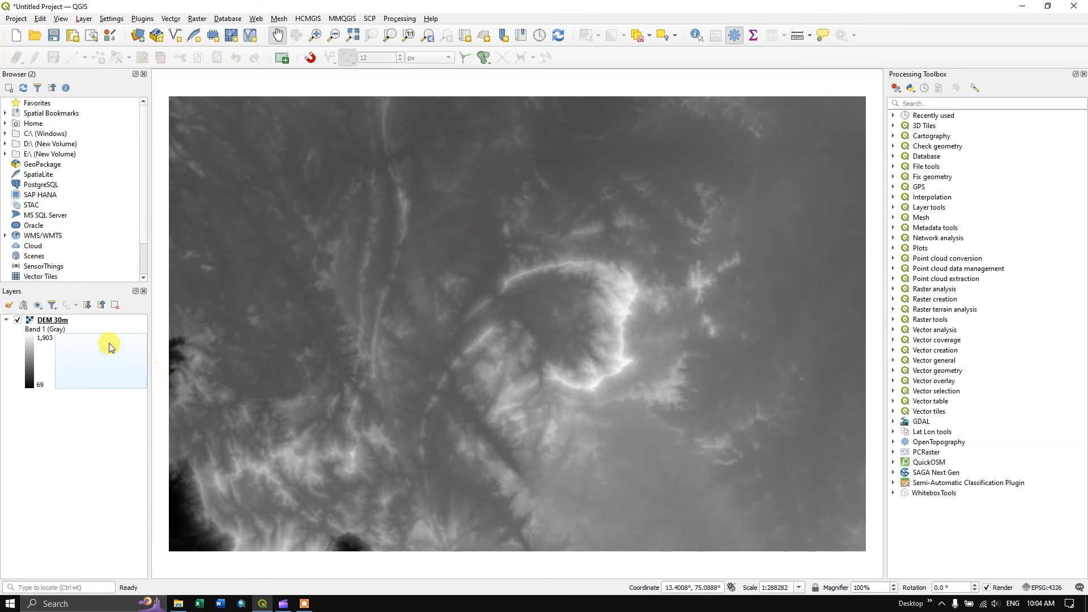
# Open the DEM 30m layer's properties and show its general information.
pyautogui.click(79, 320)
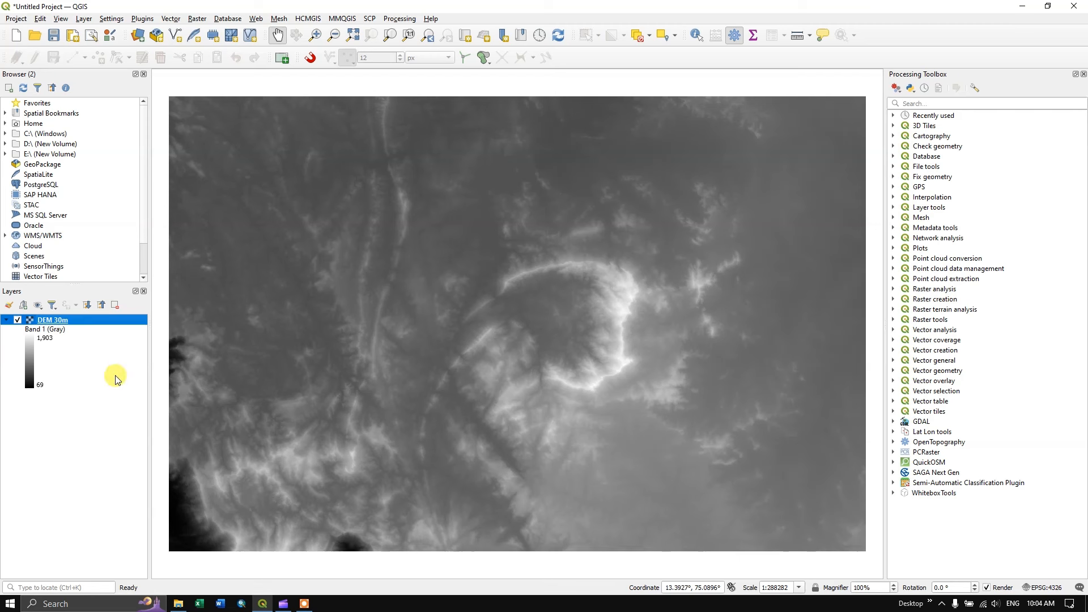
pyautogui.rightClick(97, 317)
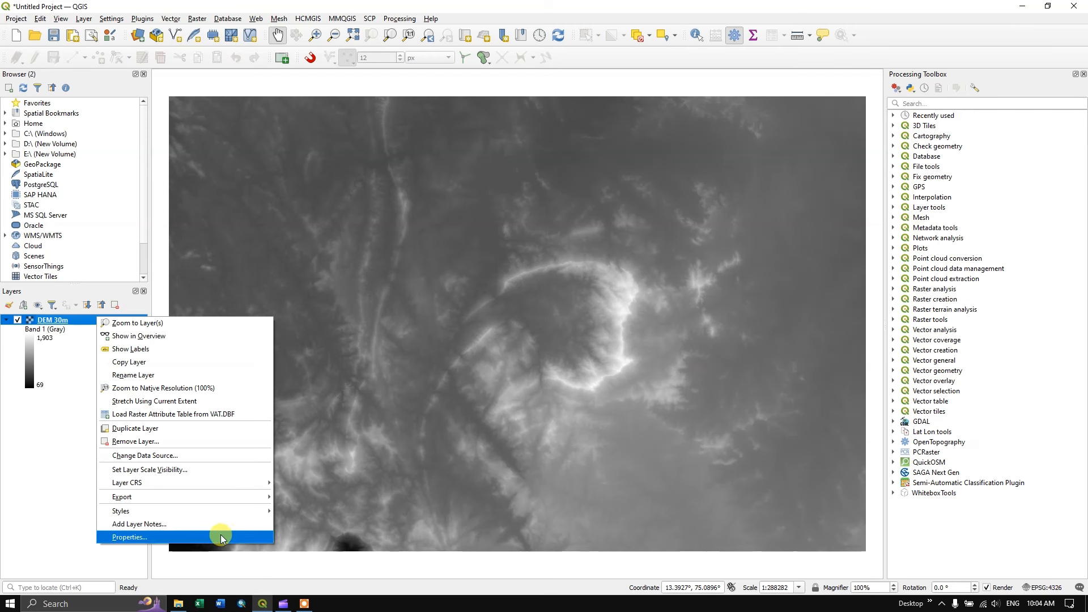
pyautogui.click(221, 535)
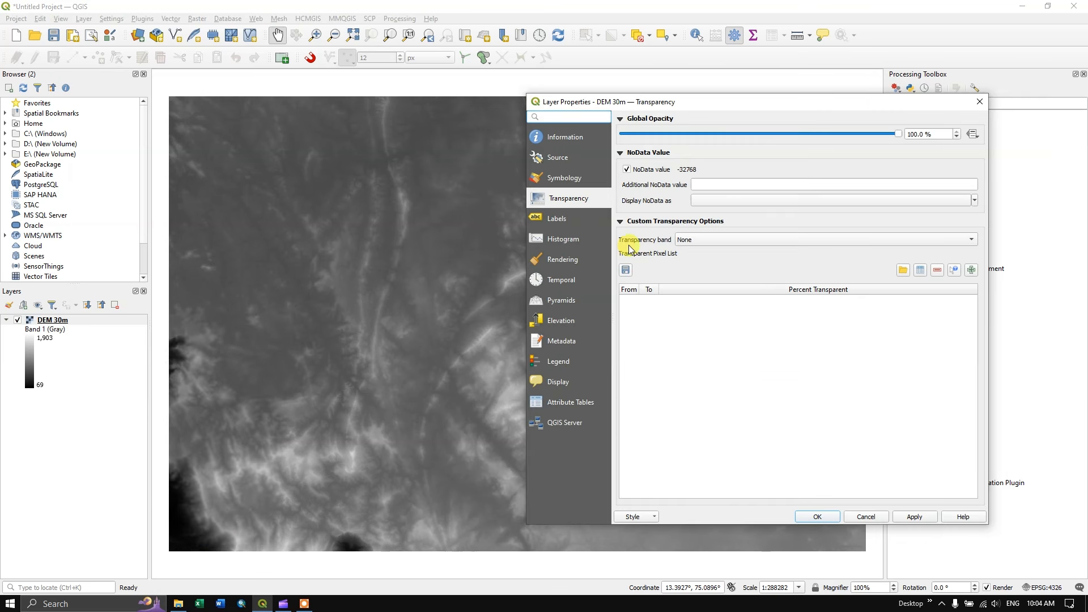
pyautogui.moveTo(690, 95); pyautogui.dragTo(579, 113)
pyautogui.click(465, 156)
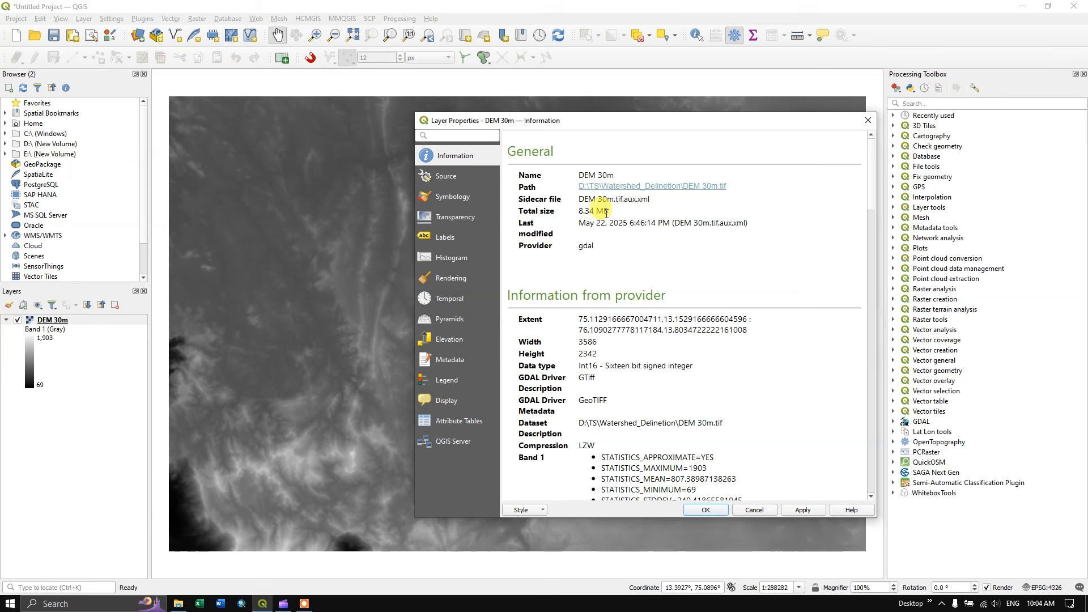
# Examine the DEM 30m layer's pixel size and coordinate reference system details, and close its properties.
pyautogui.scroll(-2, 657, 270)
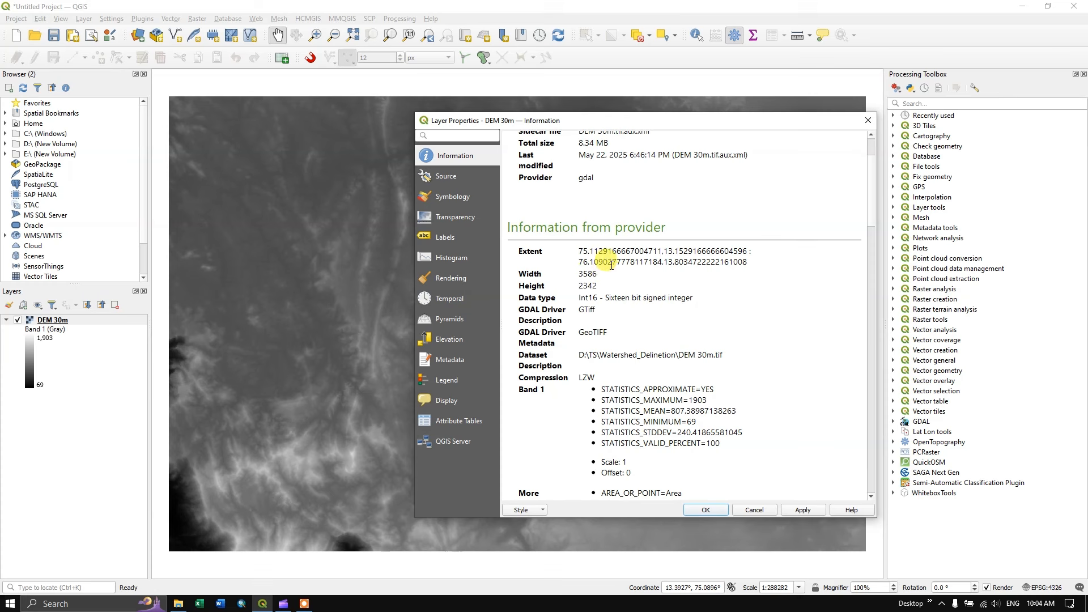
pyautogui.scroll(-5, 611, 266)
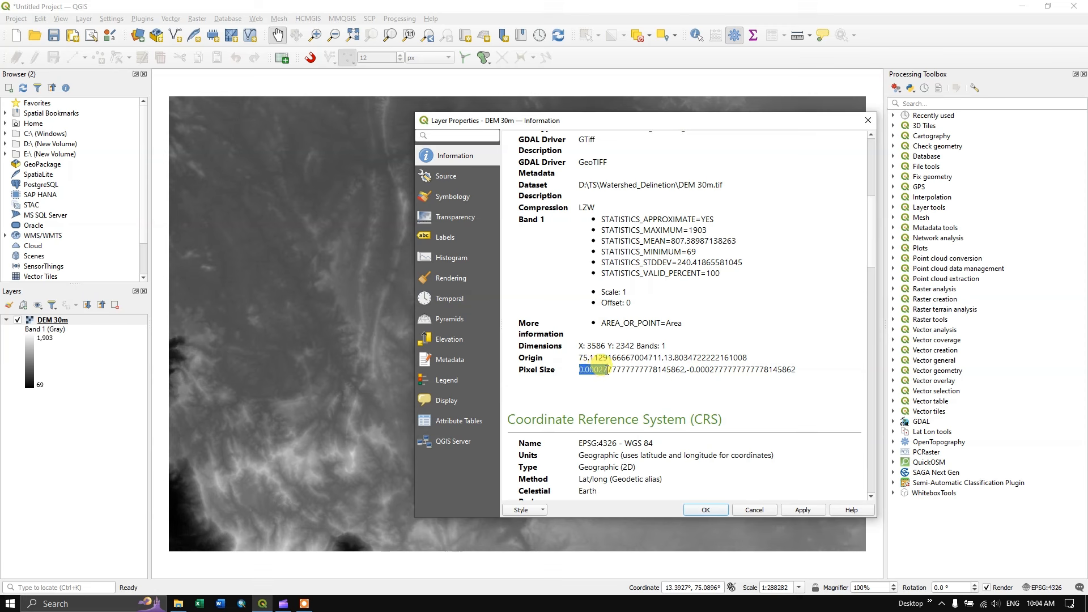
pyautogui.click(719, 372)
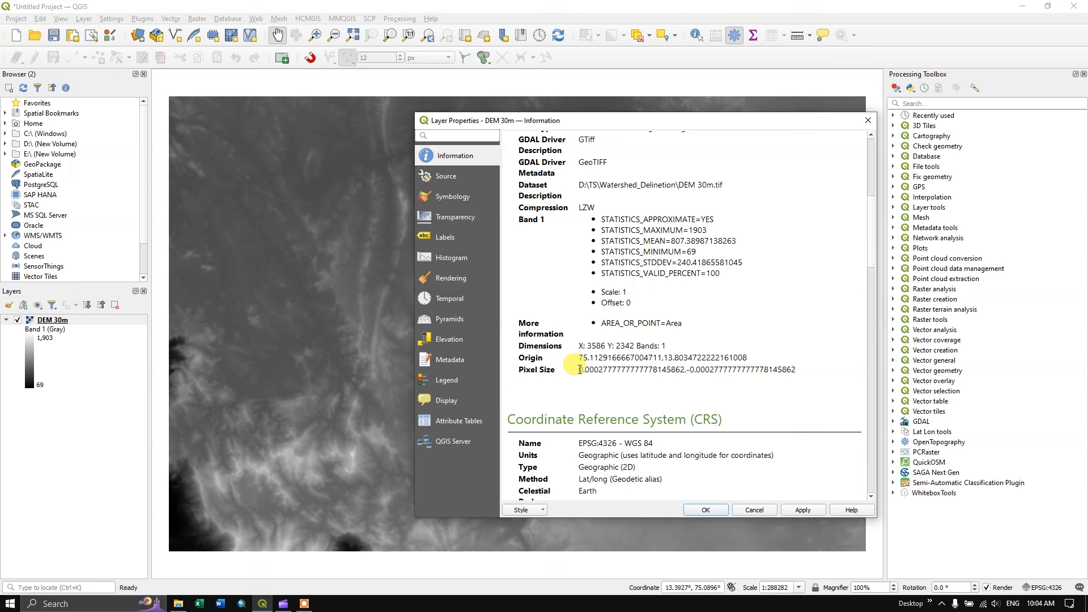
pyautogui.moveTo(579, 369); pyautogui.dragTo(796, 370)
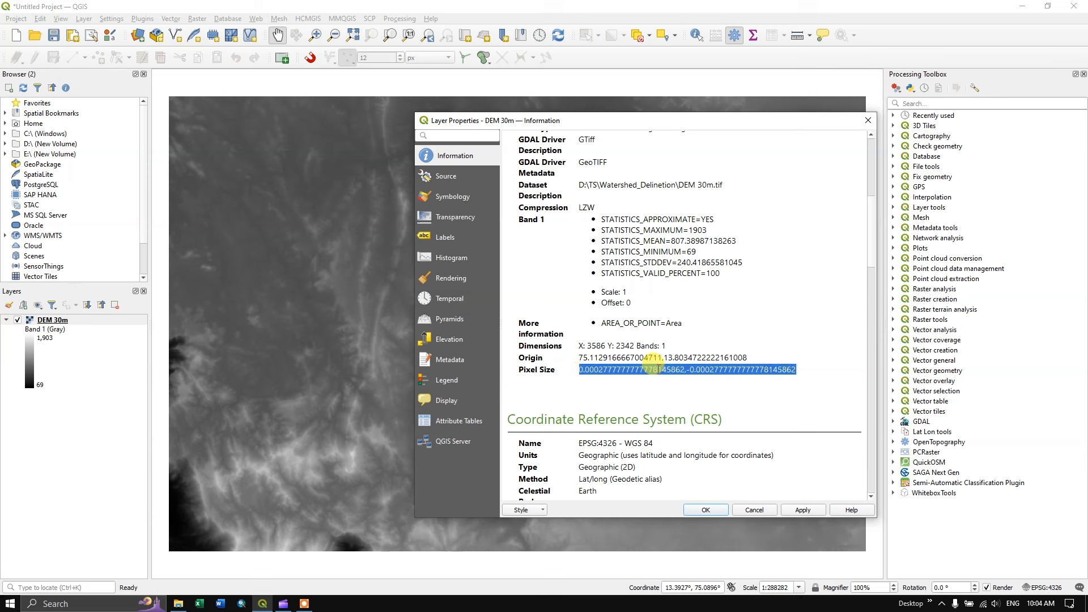
pyautogui.click(657, 368)
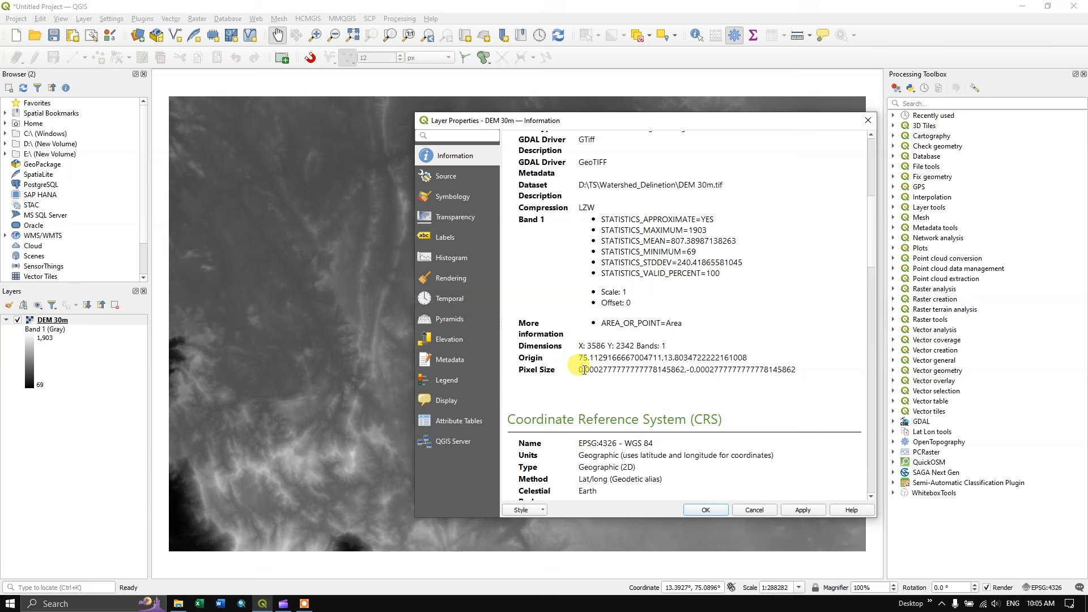
pyautogui.scroll(-2, 636, 391)
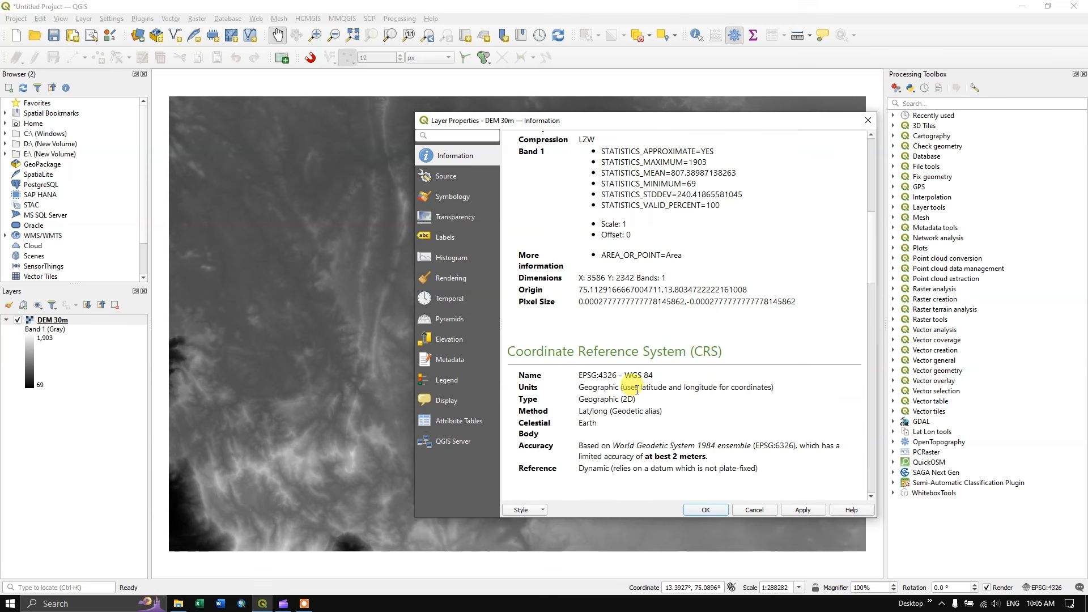
pyautogui.scroll(-1, 603, 372)
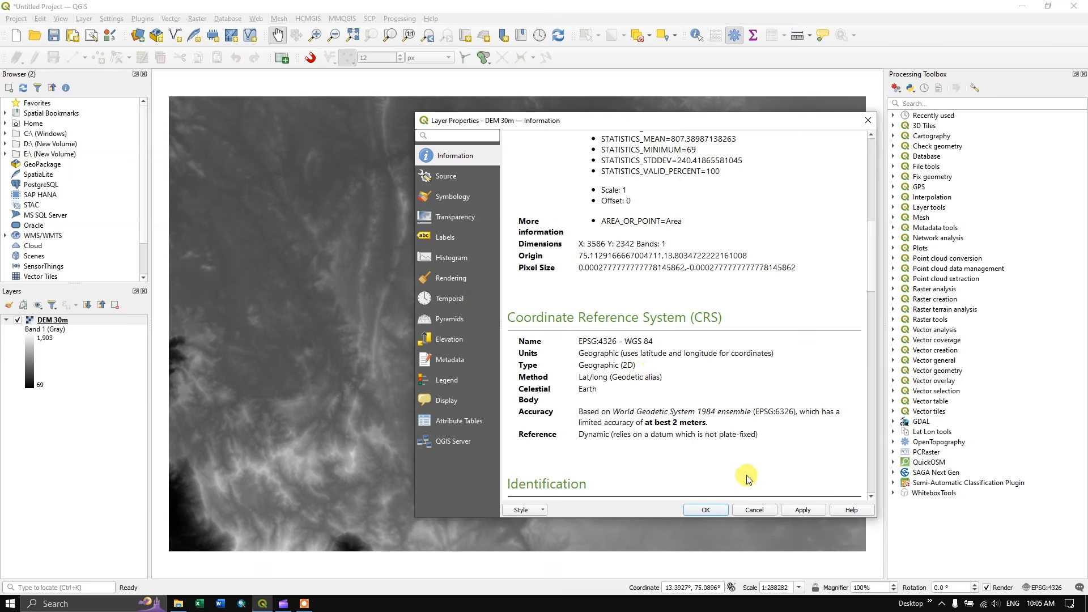
pyautogui.click(872, 121)
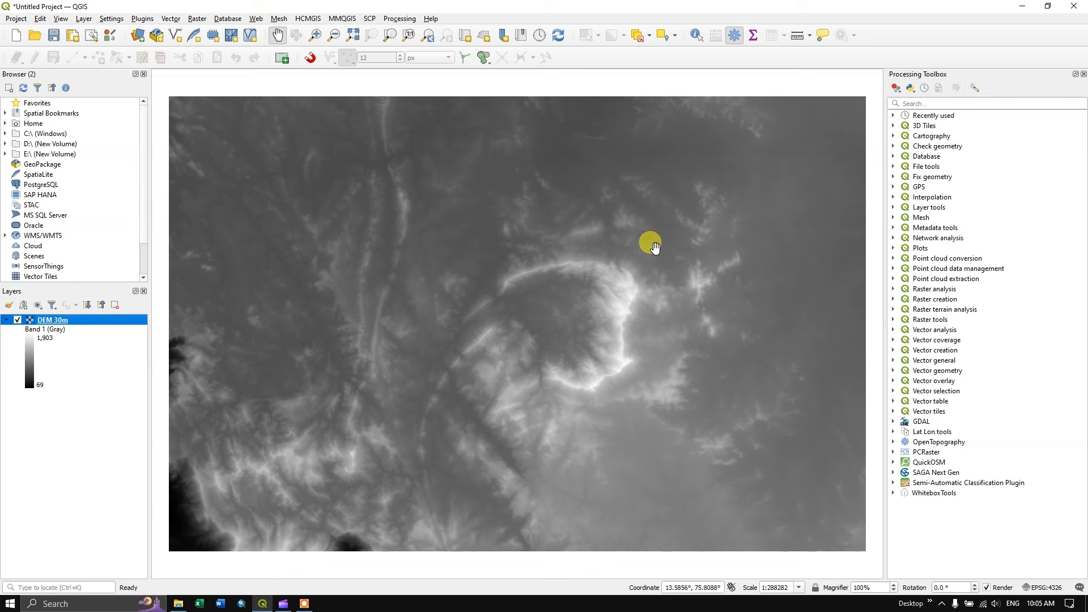
# Open the Warp (Reproject) tool with the DEM 30m layer as input.
pyautogui.click(197, 19)
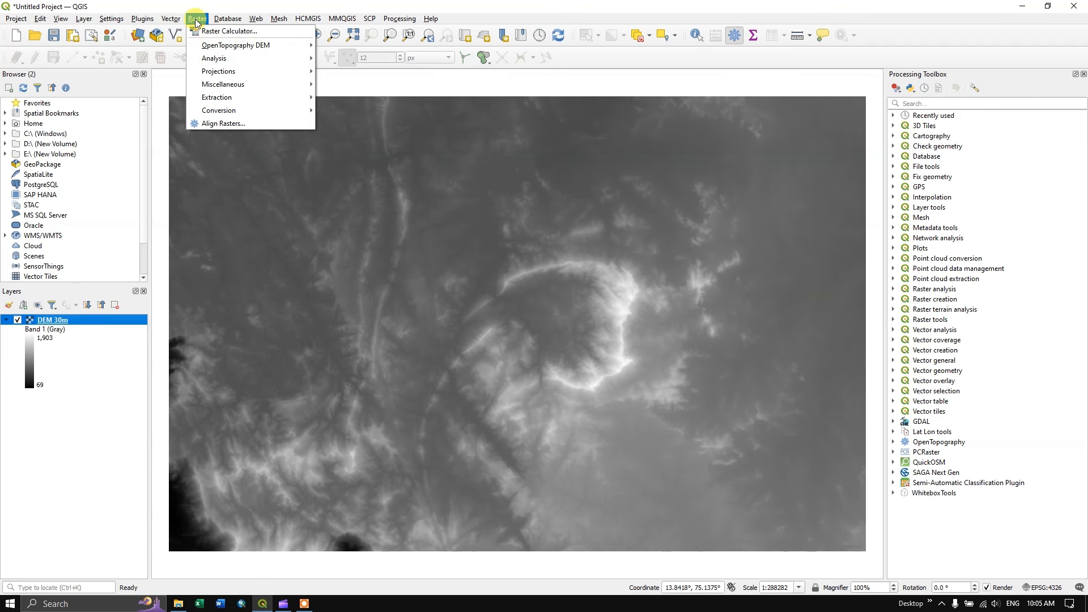
pyautogui.moveTo(212, 70)
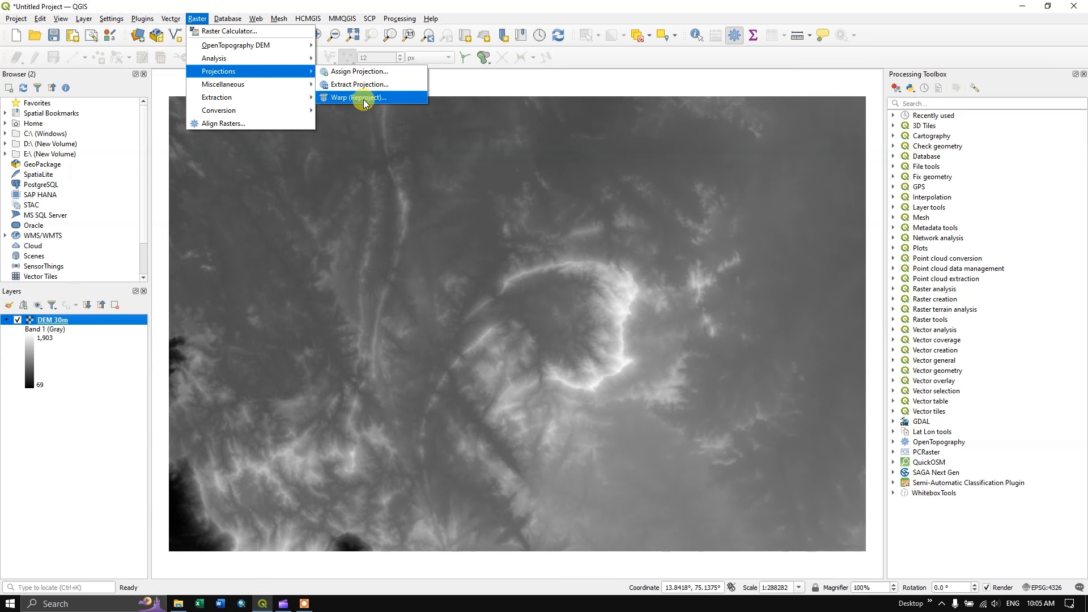
pyautogui.click(381, 100)
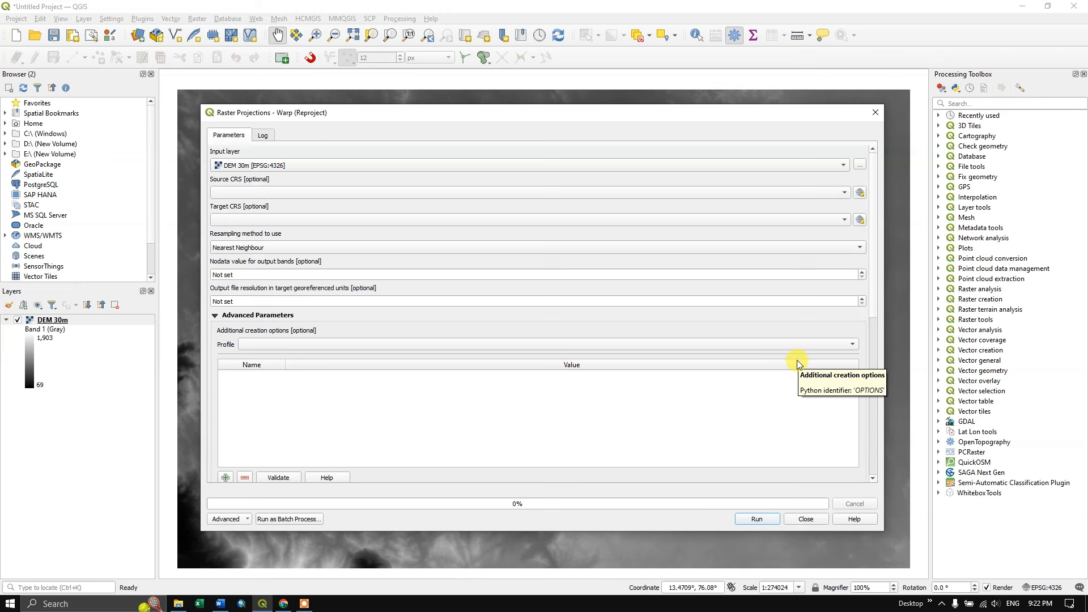
# Switch to Word to review the GCS vs PCS comparison table, and return to QGIS.
pyautogui.hotkey('alt', 'Tab')
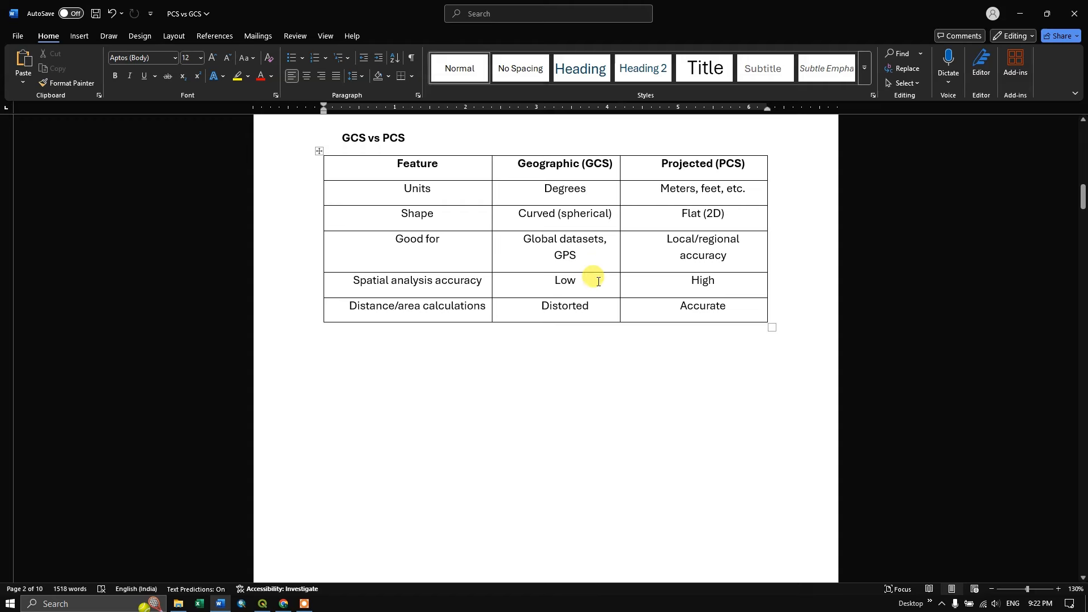
pyautogui.hotkey('alt', 'Tab')
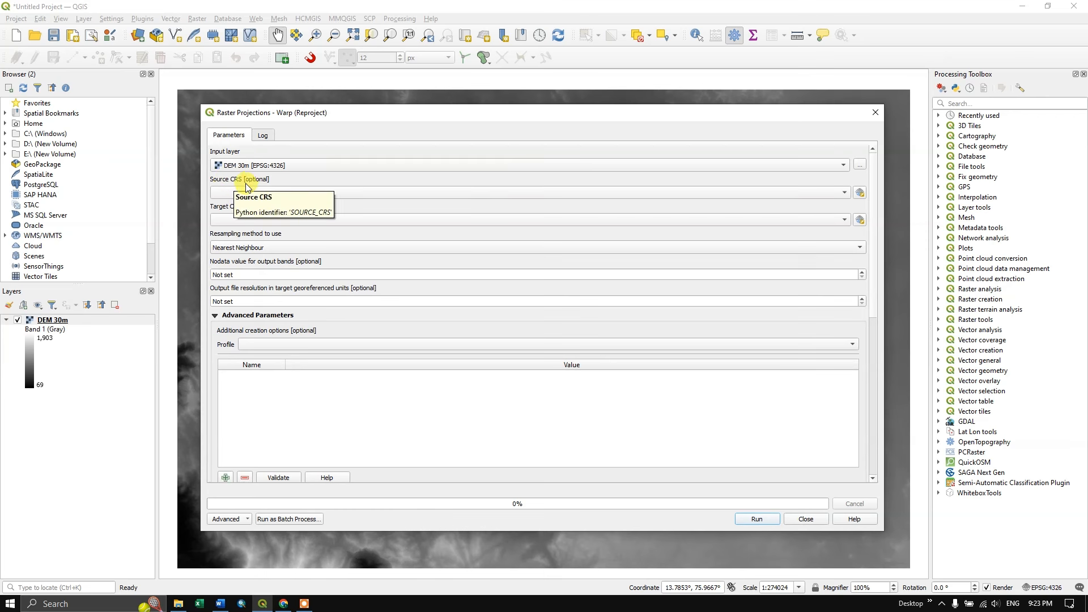
# Check the DEM 30m layer's CRS in its properties and set the reprojection's source CRS to Project CRS: EPSG:4326 - WGS 84.
pyautogui.rightClick(66, 322)
pyautogui.click(105, 543)
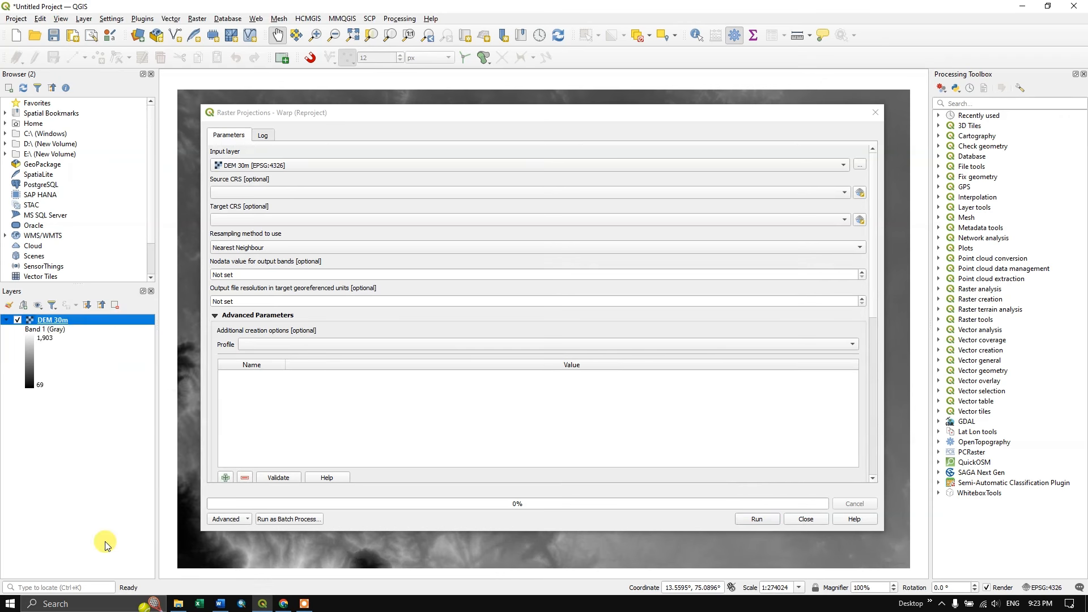
pyautogui.scroll(-5, 533, 371)
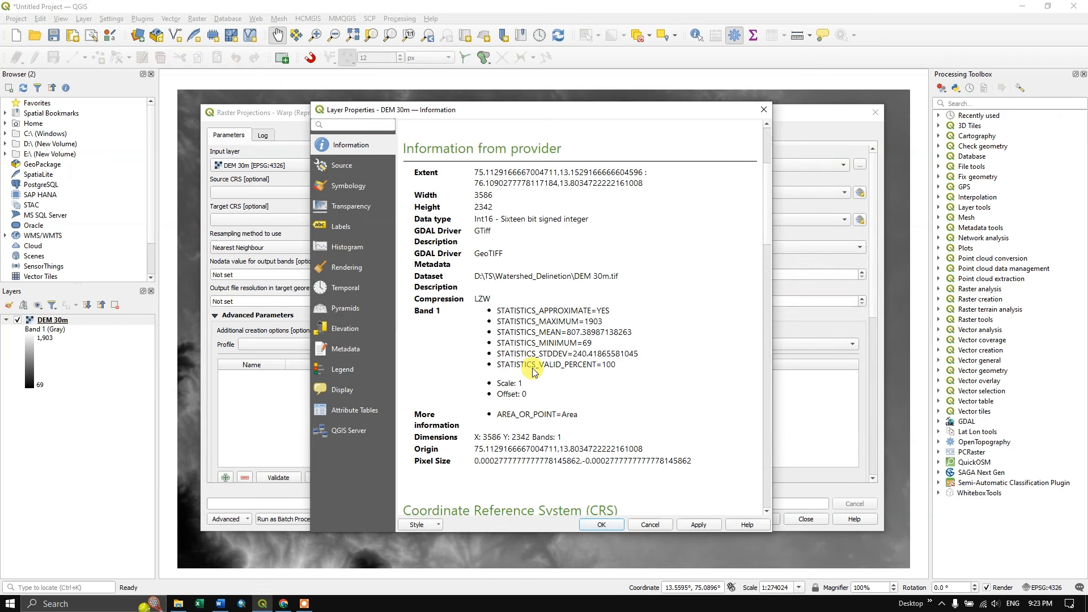
pyautogui.scroll(-6, 533, 371)
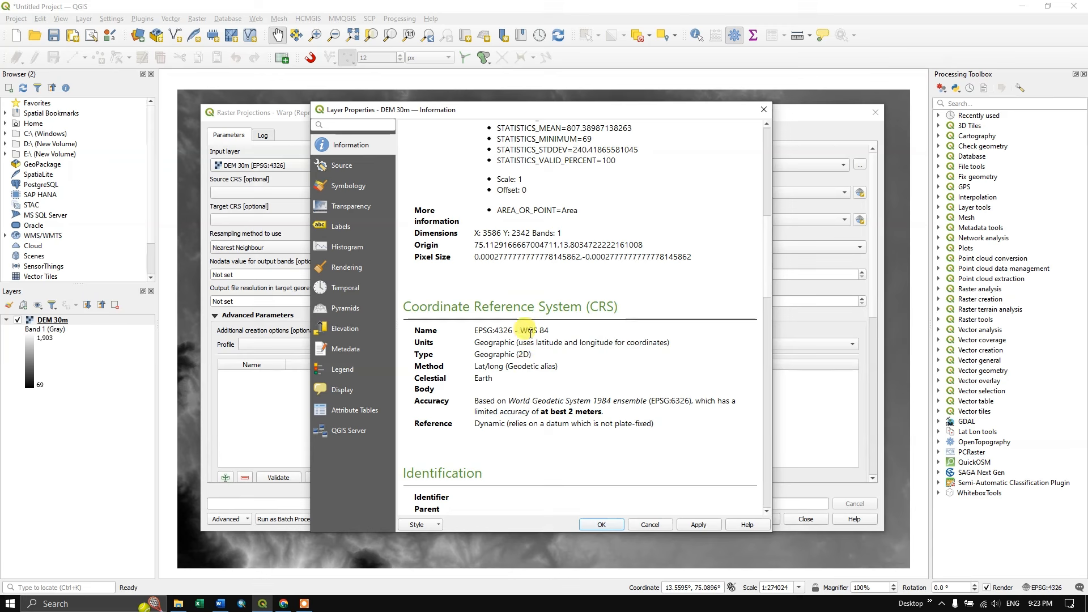
pyautogui.click(764, 109)
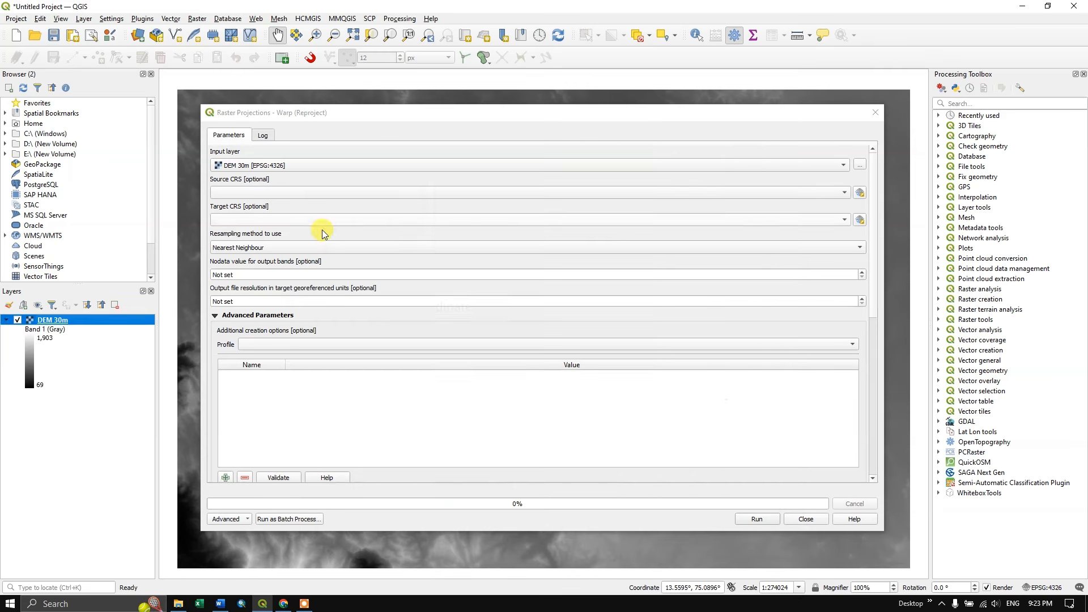
pyautogui.click(229, 193)
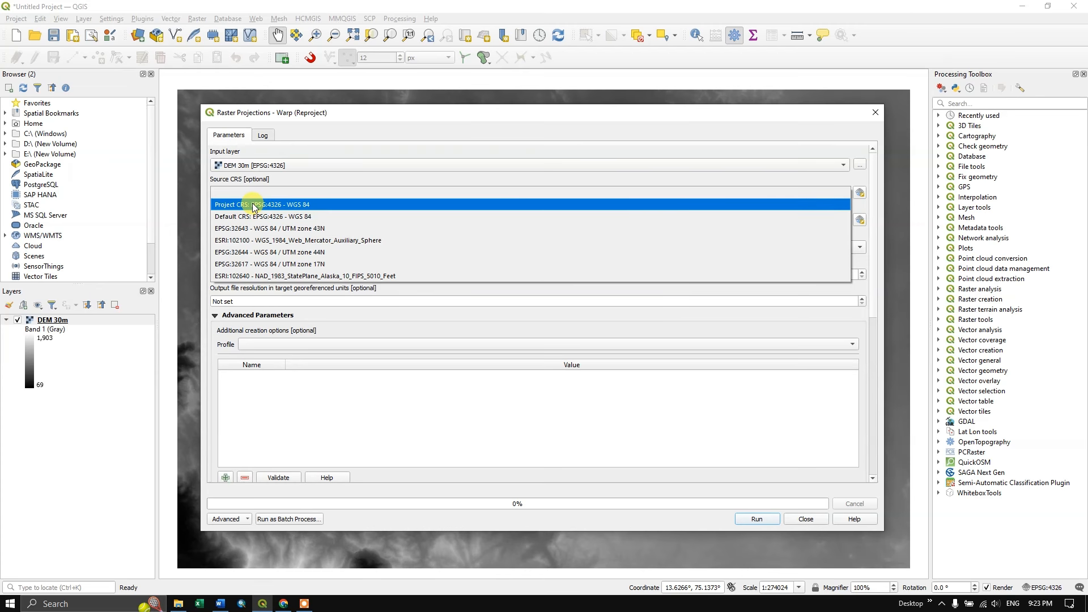
pyautogui.click(253, 205)
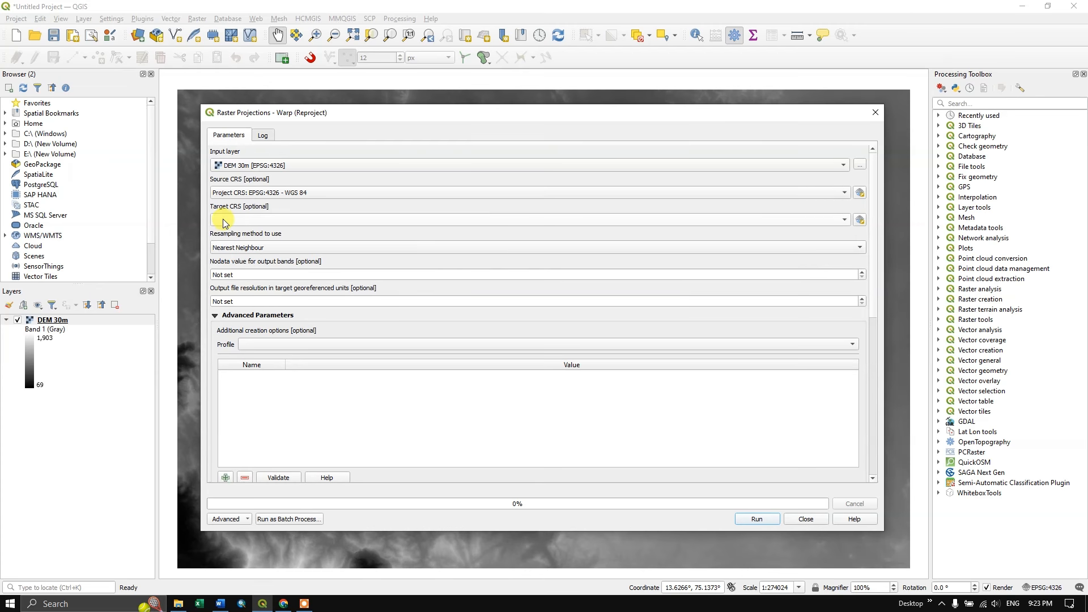
# Open the coordinate system selector for the reprojection's target CRS and set it to Predefined CRS.
pyautogui.click(252, 222)
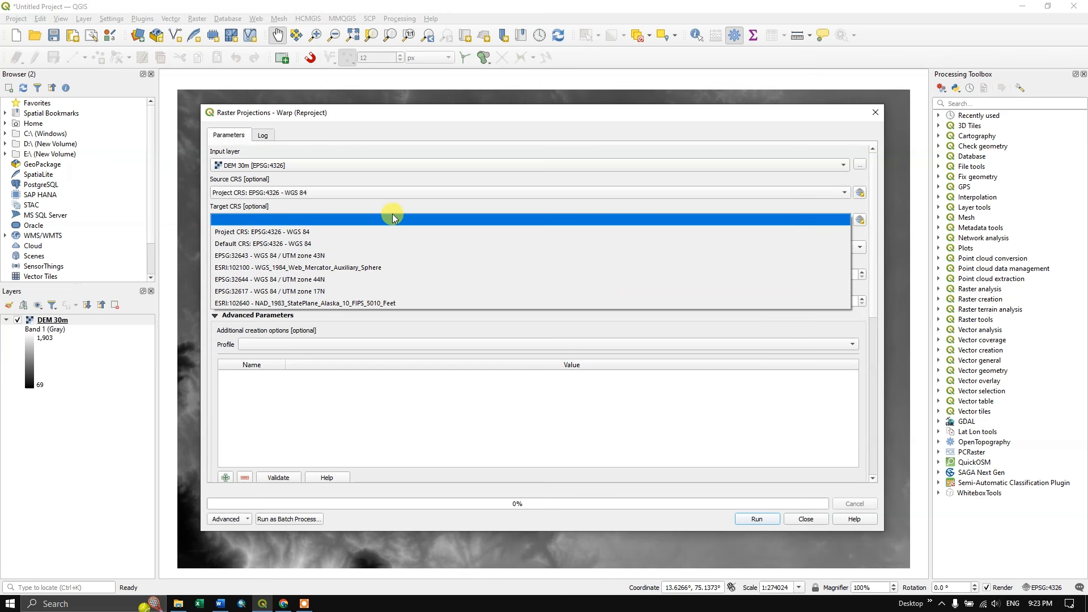
pyautogui.click(859, 220)
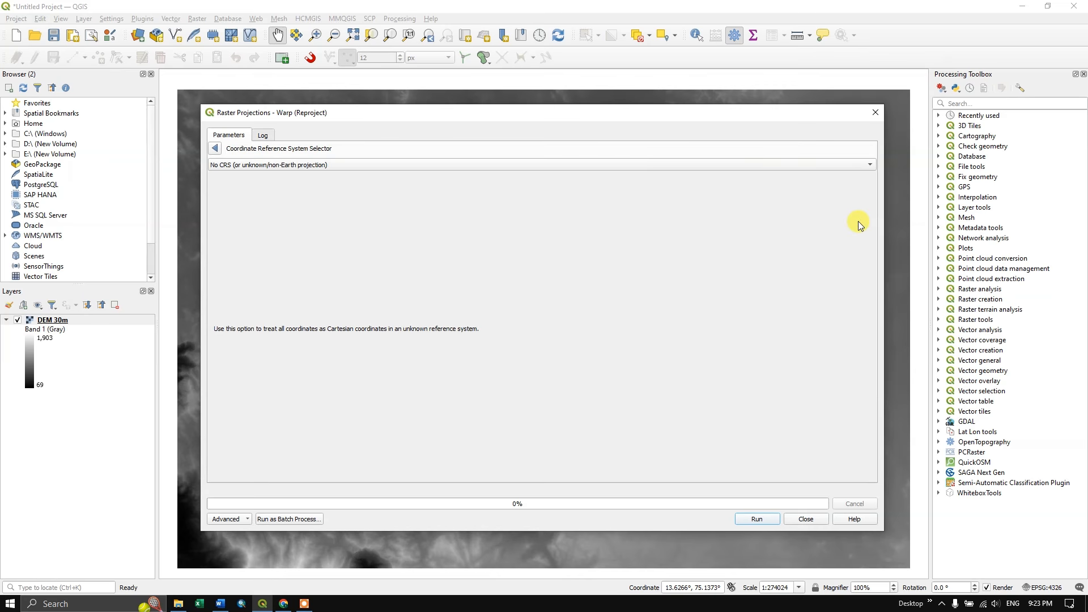
pyautogui.click(252, 169)
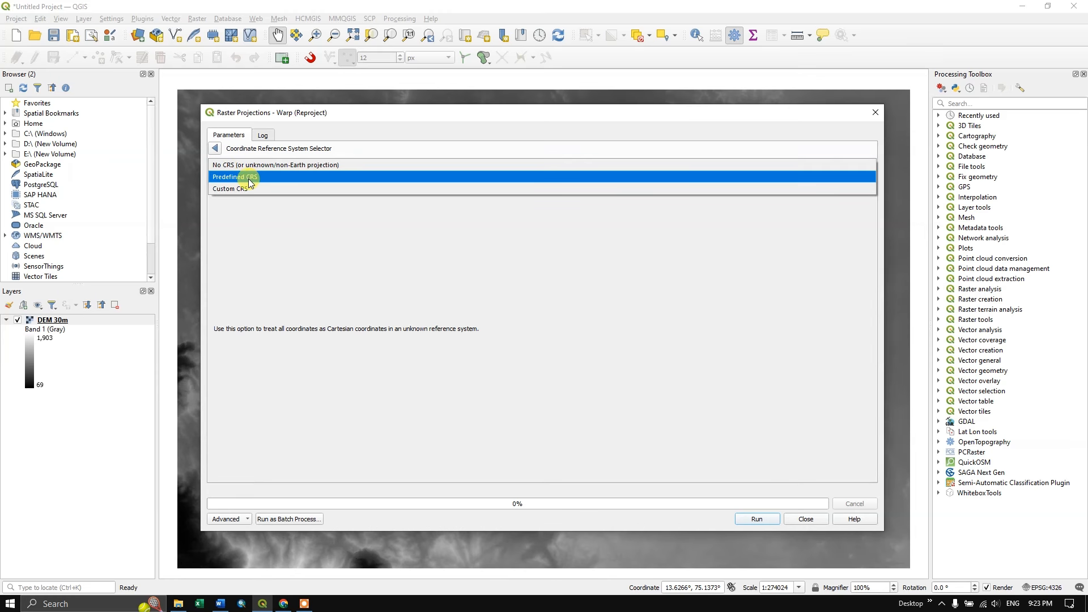
pyautogui.click(253, 178)
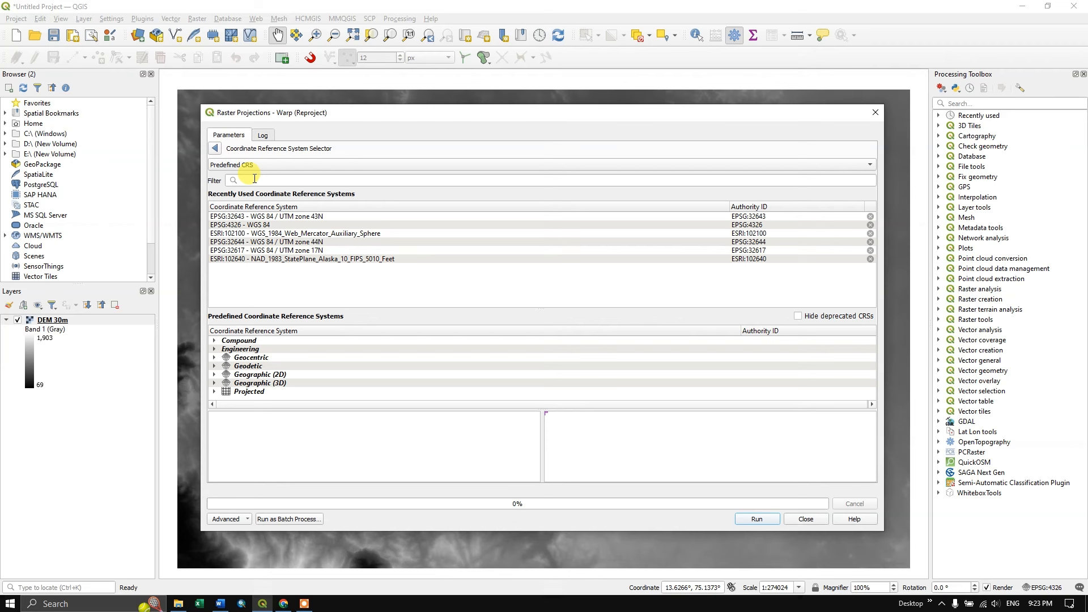
# Filter the coordinate systems by "UTM Zone 43N", select EPSG:32643 - WGS 84 / UTM zone 43N, and enlarge its coverage map preview.
pyautogui.click(273, 180)
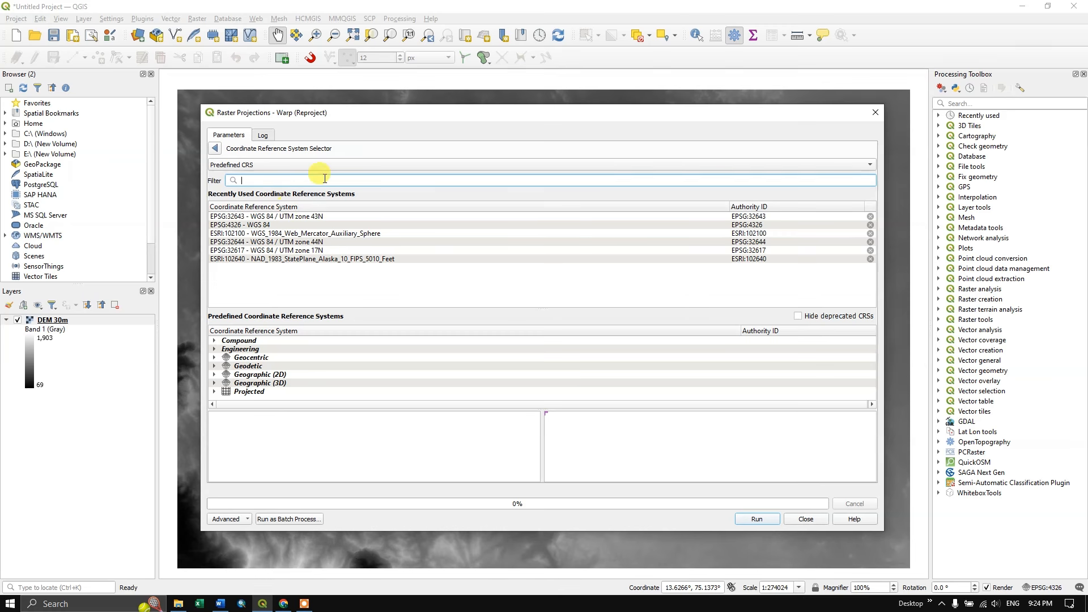
pyautogui.write('U')
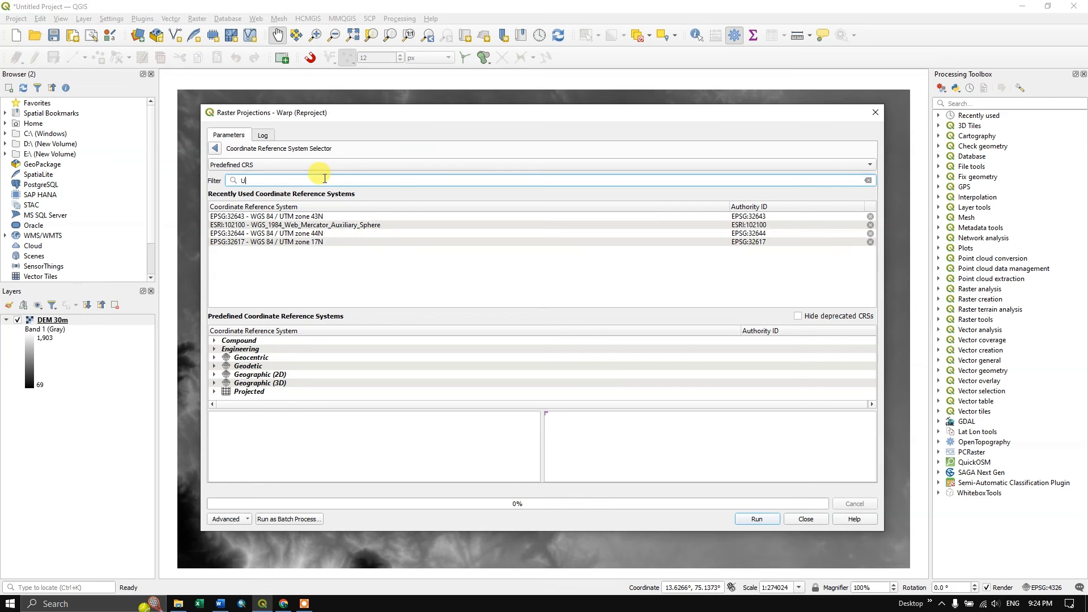
pyautogui.write('TM Z')
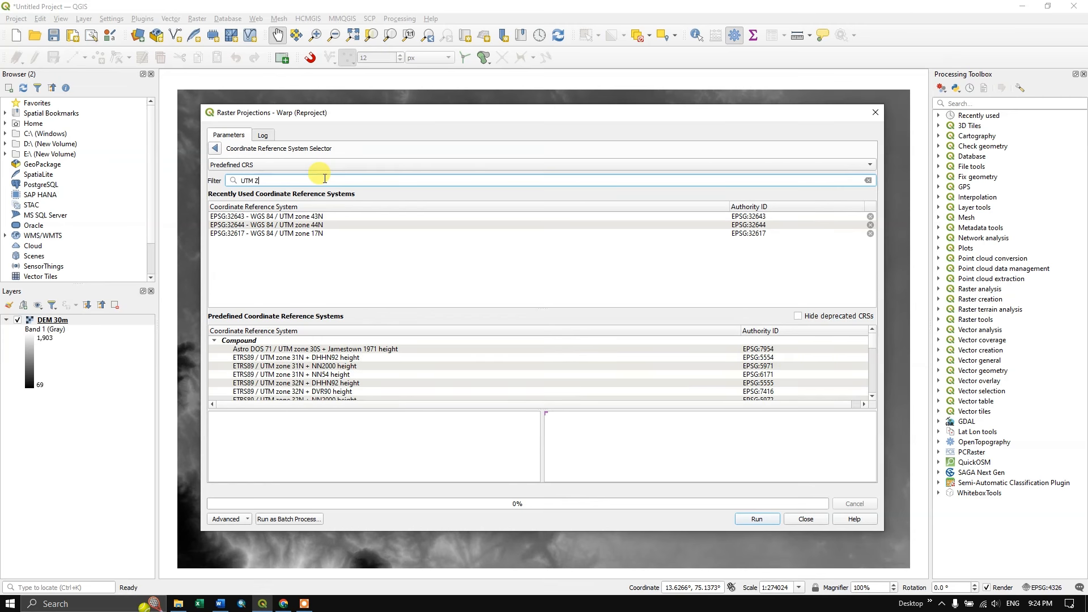
pyautogui.write('one 43')
pyautogui.press('BackSpace')
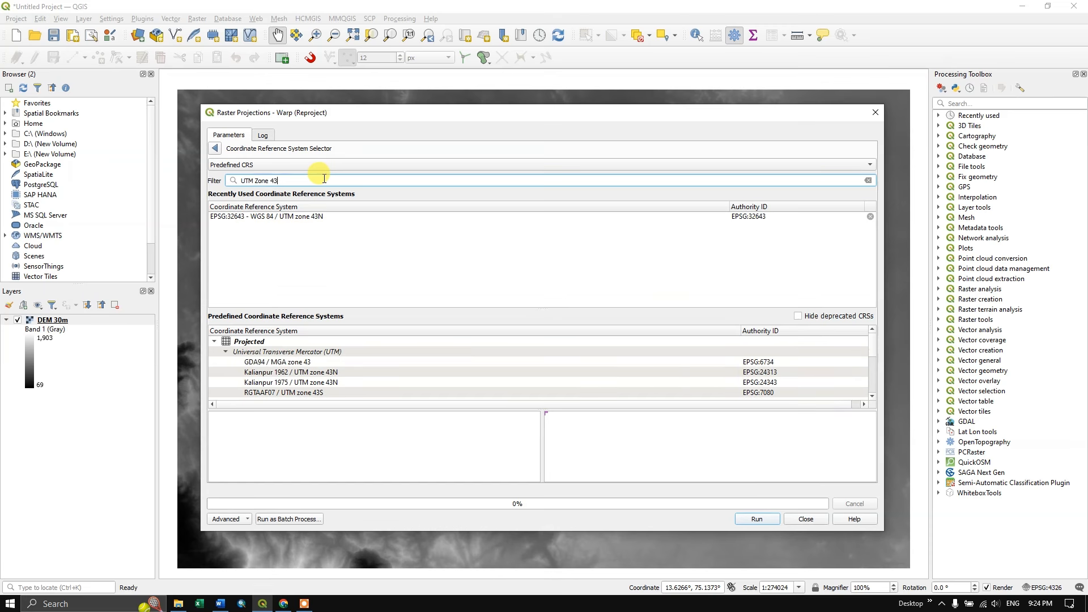
pyautogui.write('N')
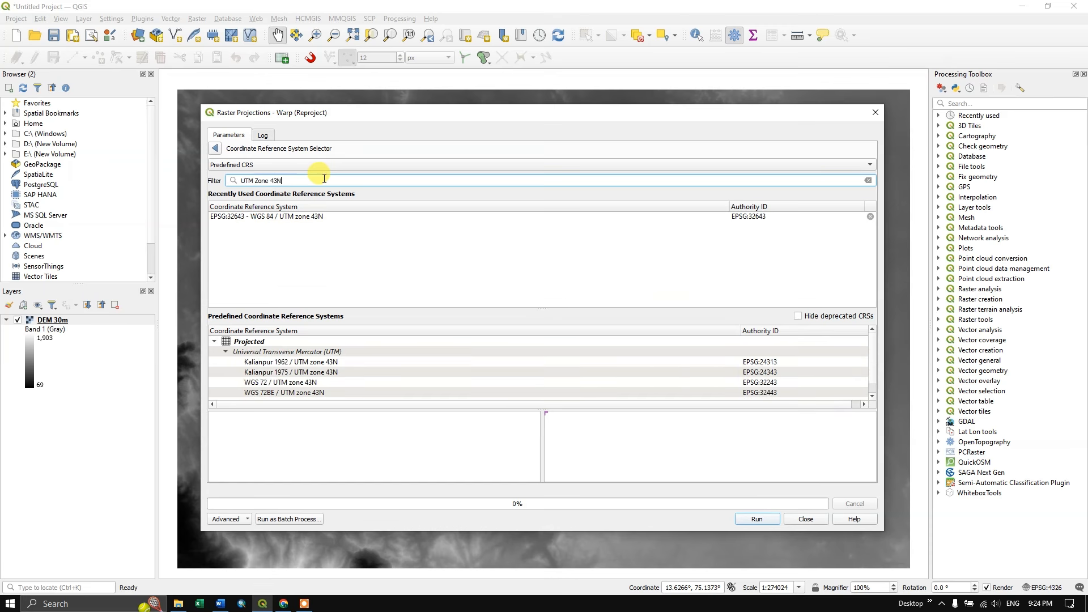
pyautogui.click(326, 217)
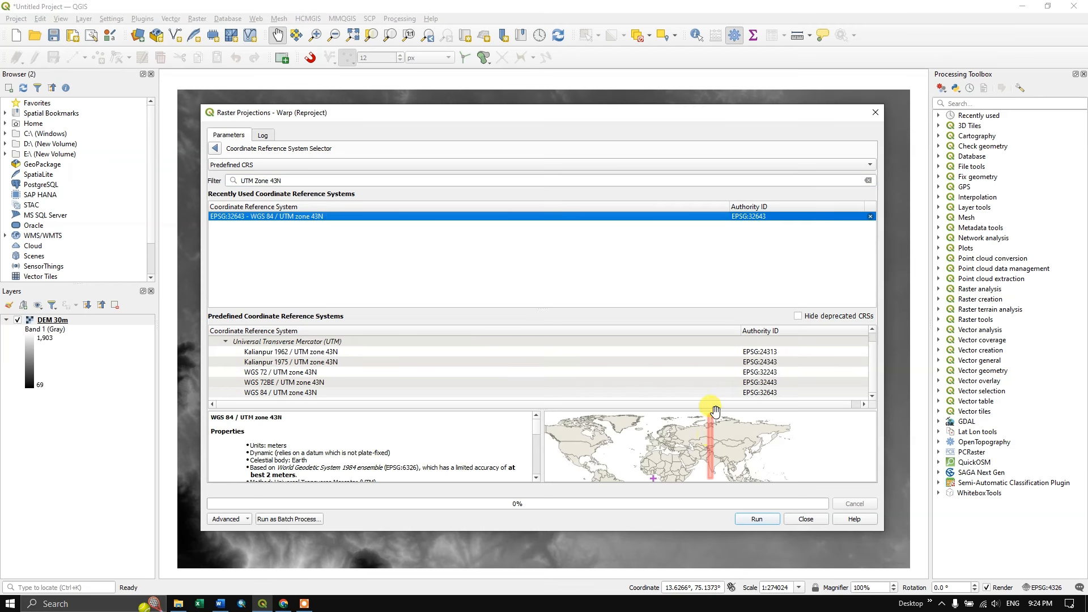
pyautogui.moveTo(717, 408); pyautogui.dragTo(709, 384)
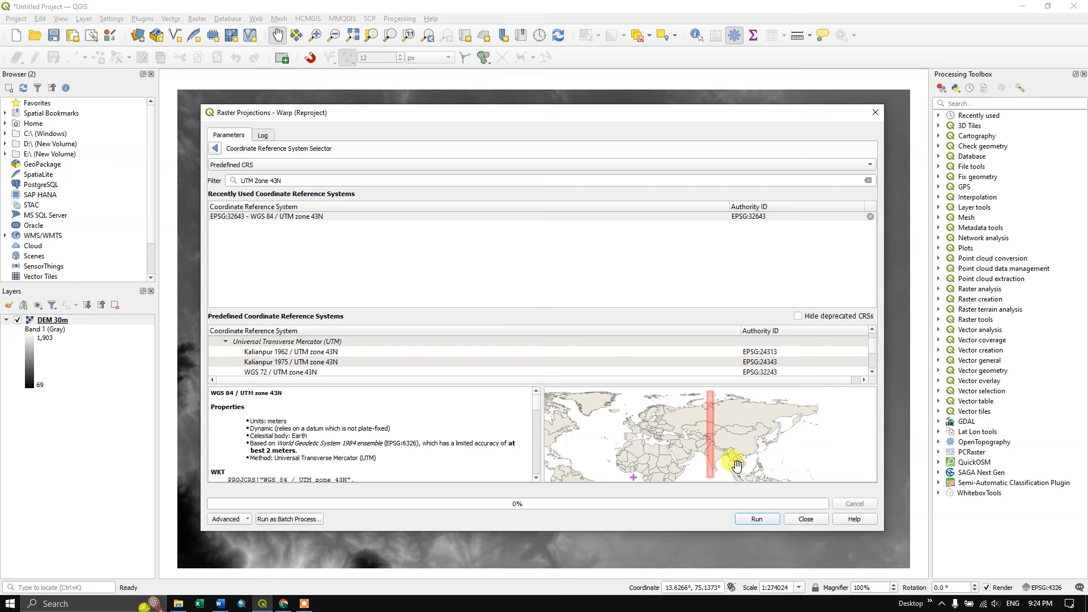
# Switch to Chrome, search for "world utm zones", and examine DMAP's UTM Grid Zones of the World map.
pyautogui.click(284, 605)
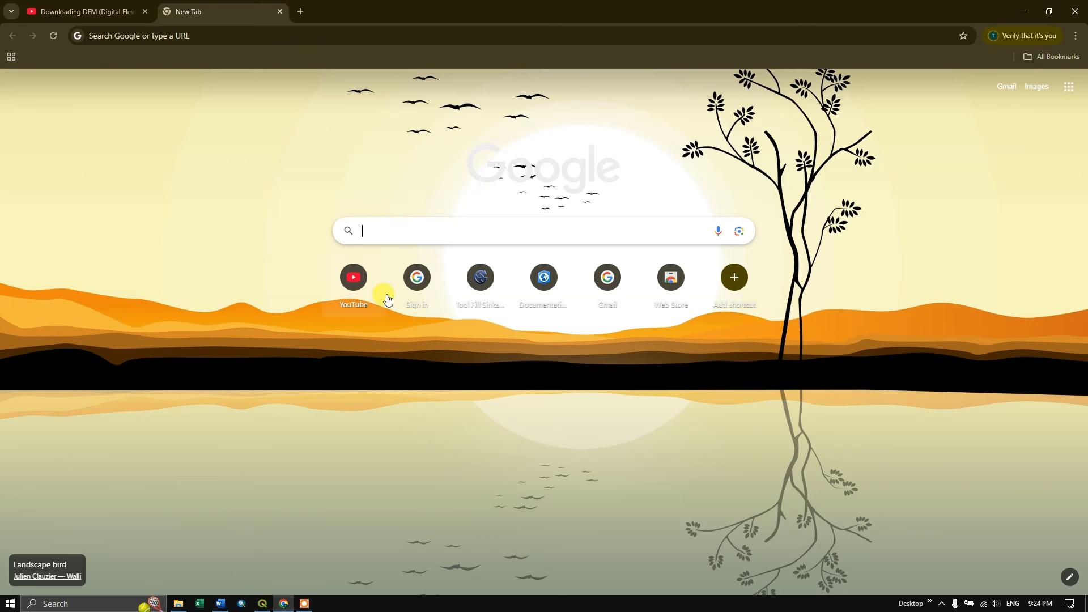
pyautogui.click(396, 231)
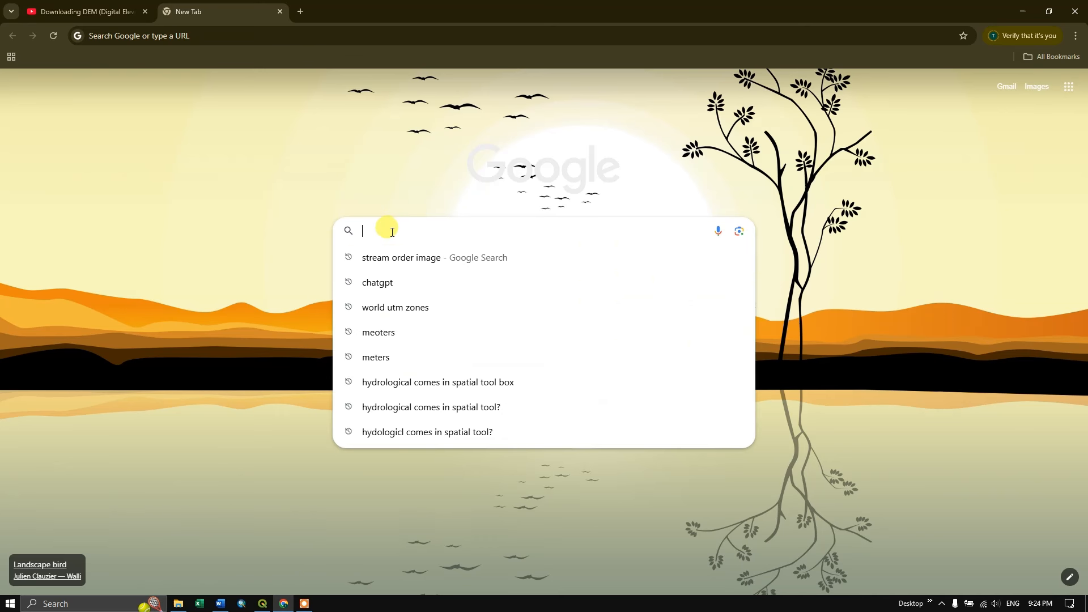
pyautogui.click(383, 312)
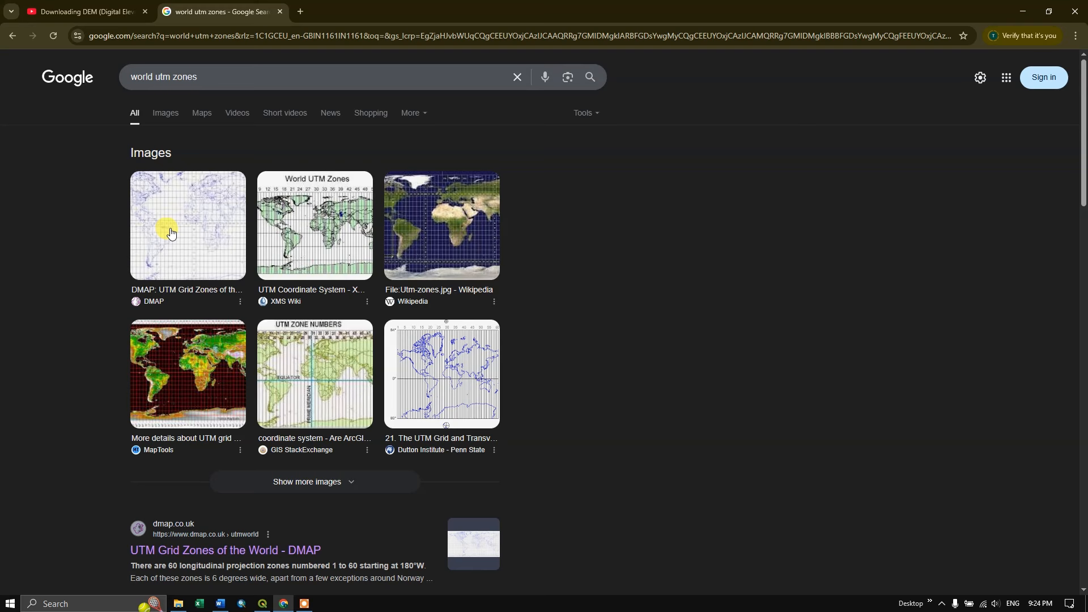
pyautogui.scroll(-4, 171, 233)
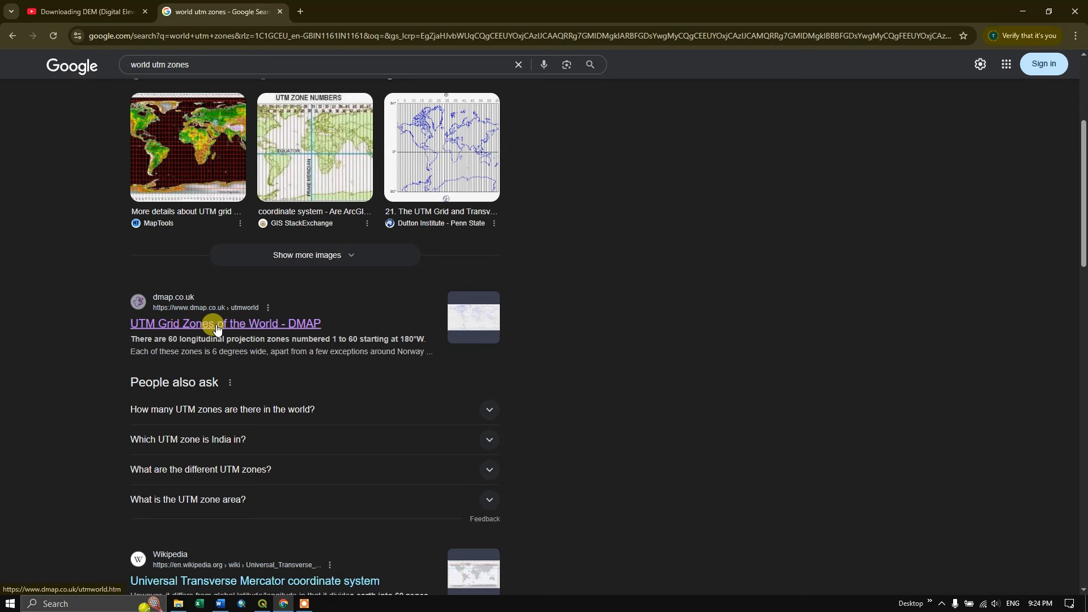
pyautogui.click(216, 327)
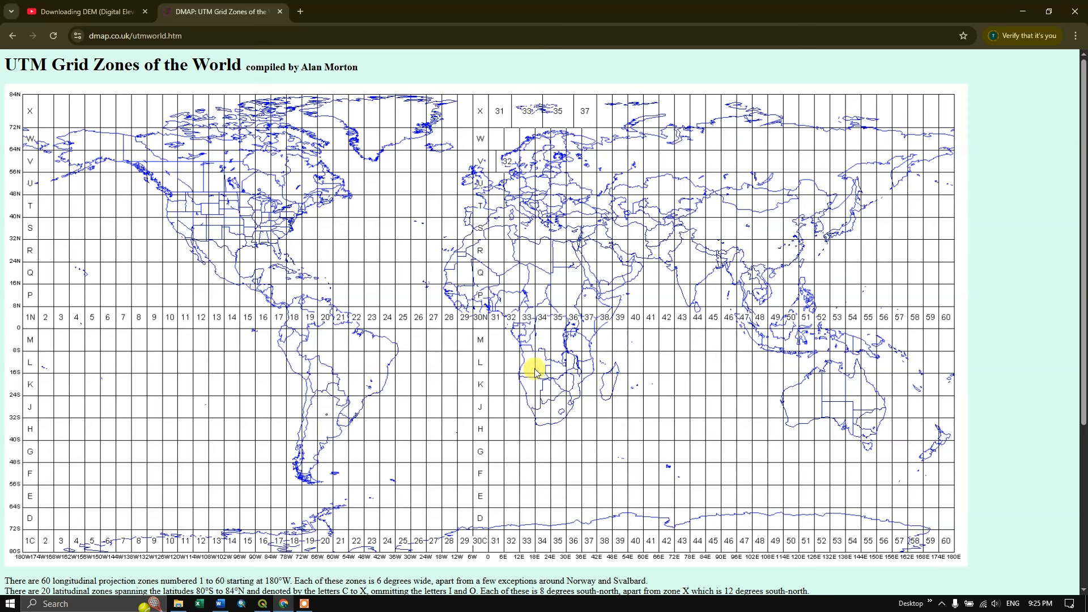
# Return to QGIS and apply EPSG:32643 - WGS 84 / UTM zone 43N as the reprojection's target CRS.
pyautogui.click(261, 605)
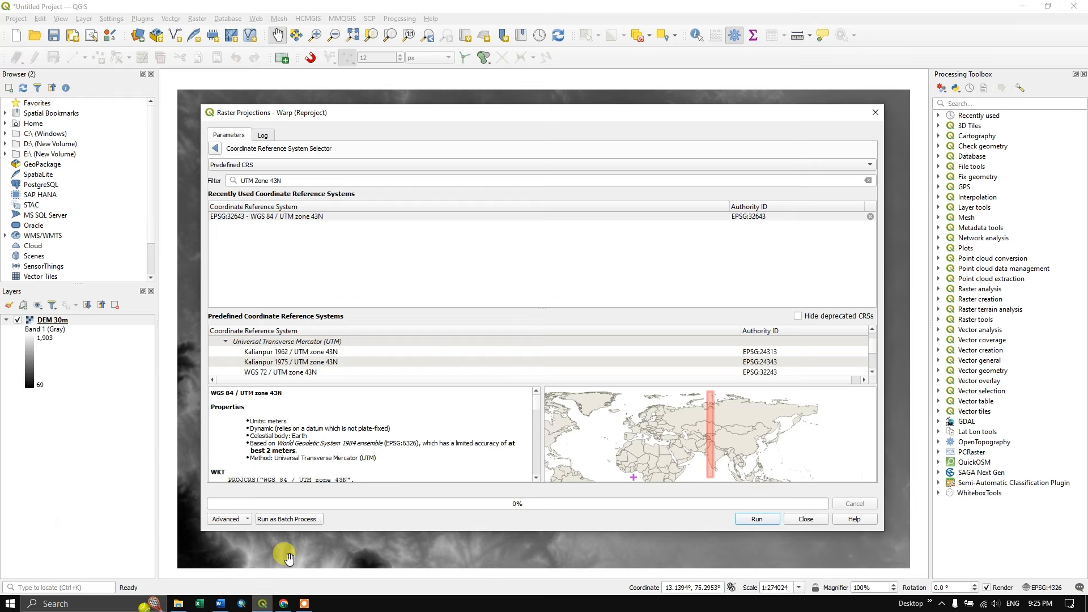
pyautogui.click(300, 220)
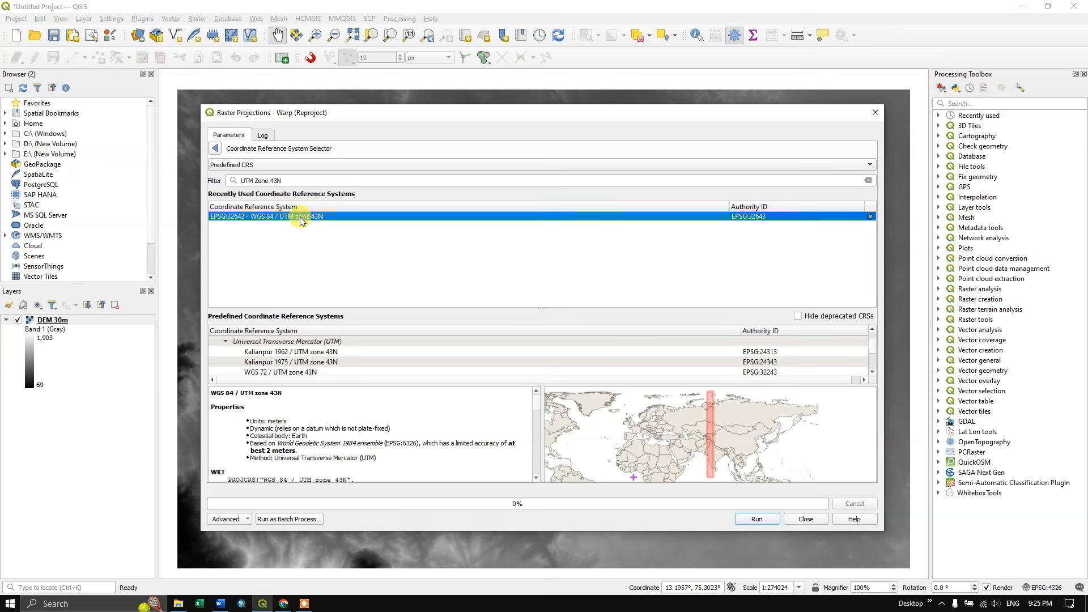
pyautogui.click(215, 149)
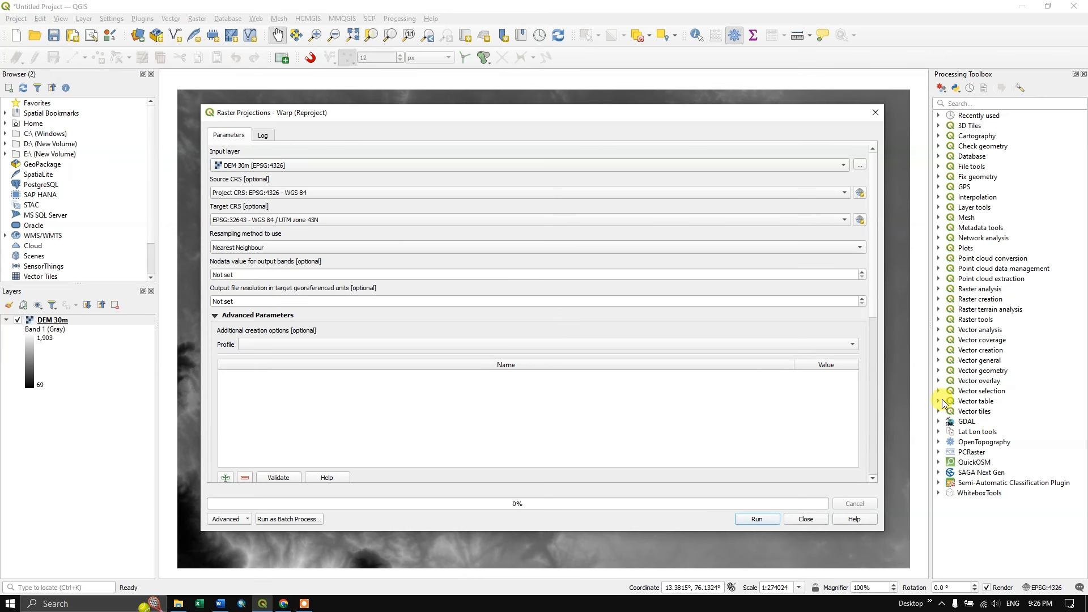
# Set the reprojected output to be saved as the SDAT file "DEM Reproject" in the Watershed_Delinetion\Results folder.
pyautogui.scroll(-10, 871, 321)
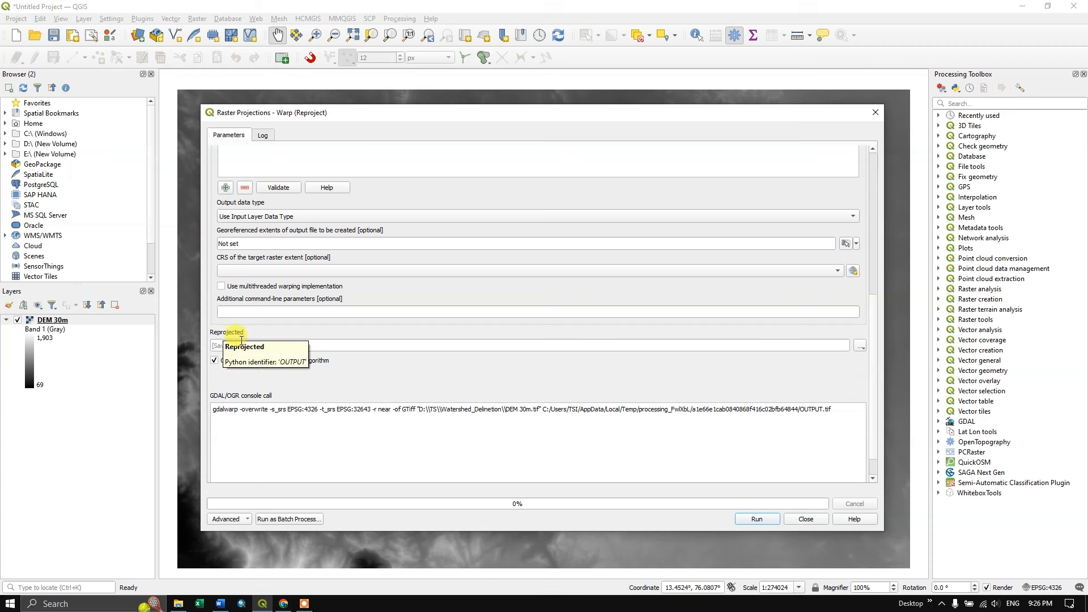
pyautogui.click(860, 344)
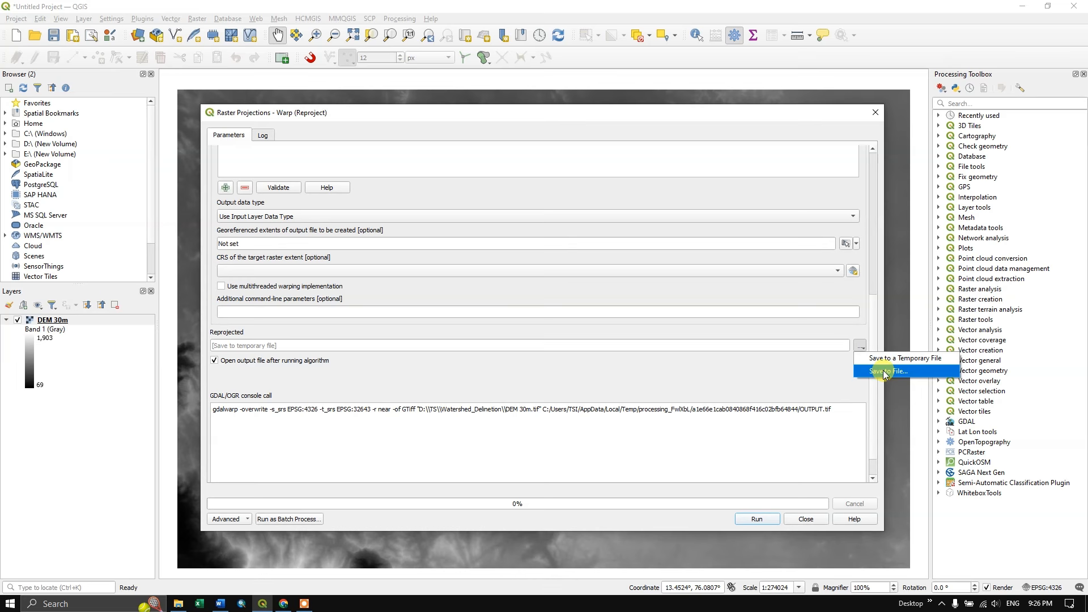
pyautogui.click(884, 372)
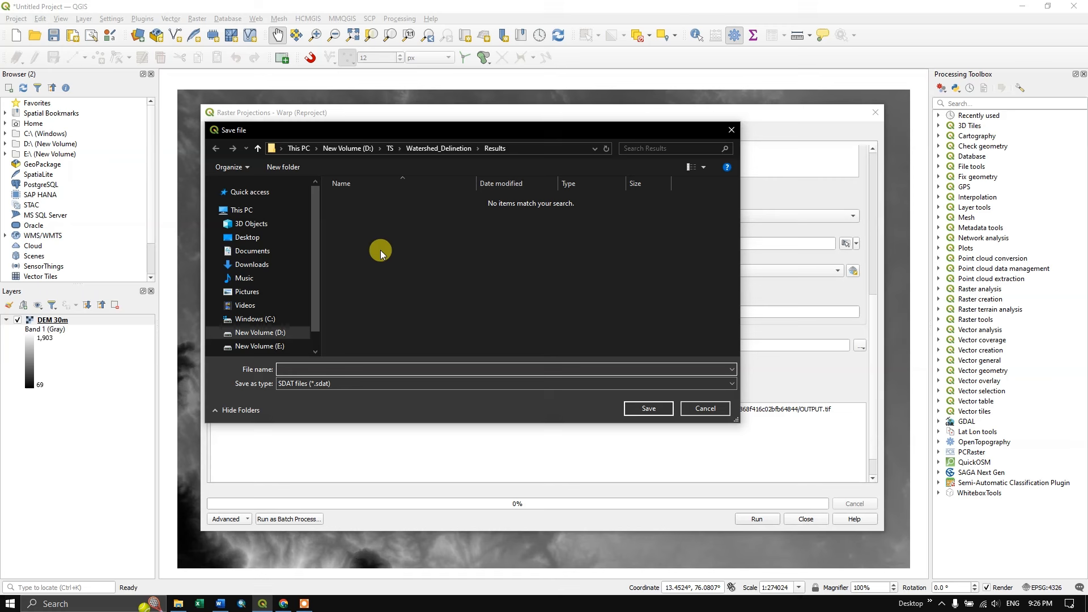
pyautogui.click(258, 148)
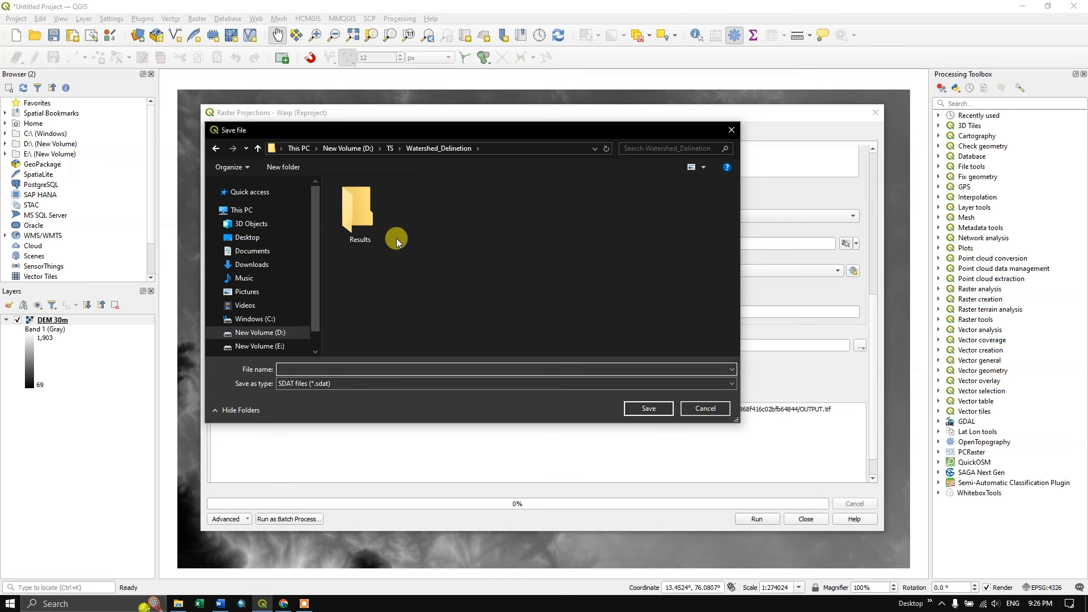
pyautogui.doubleClick(363, 222)
pyautogui.click(343, 369)
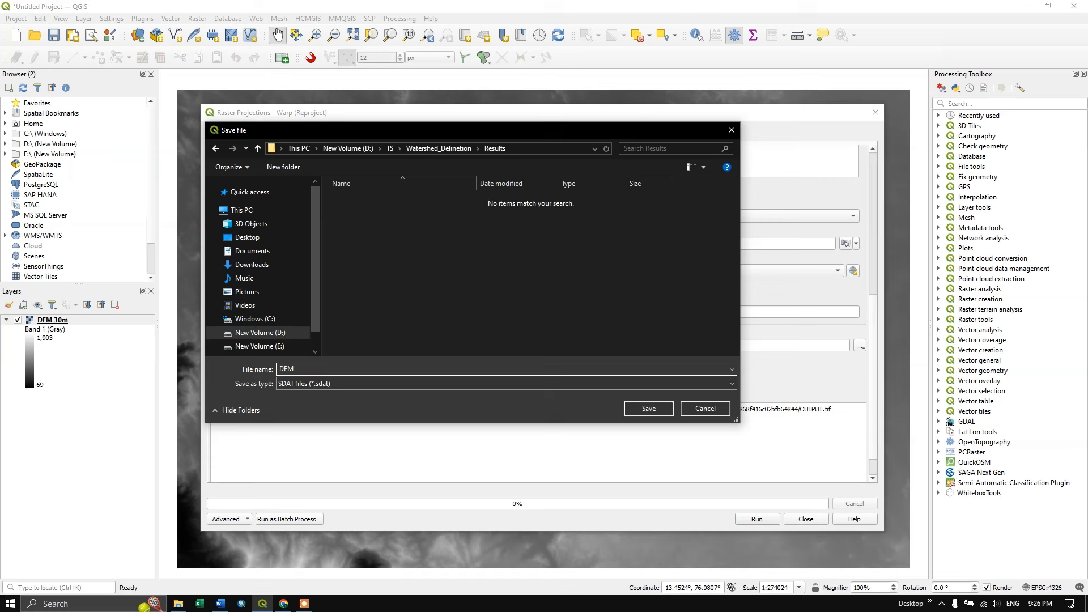
pyautogui.write('DEM Reproject')
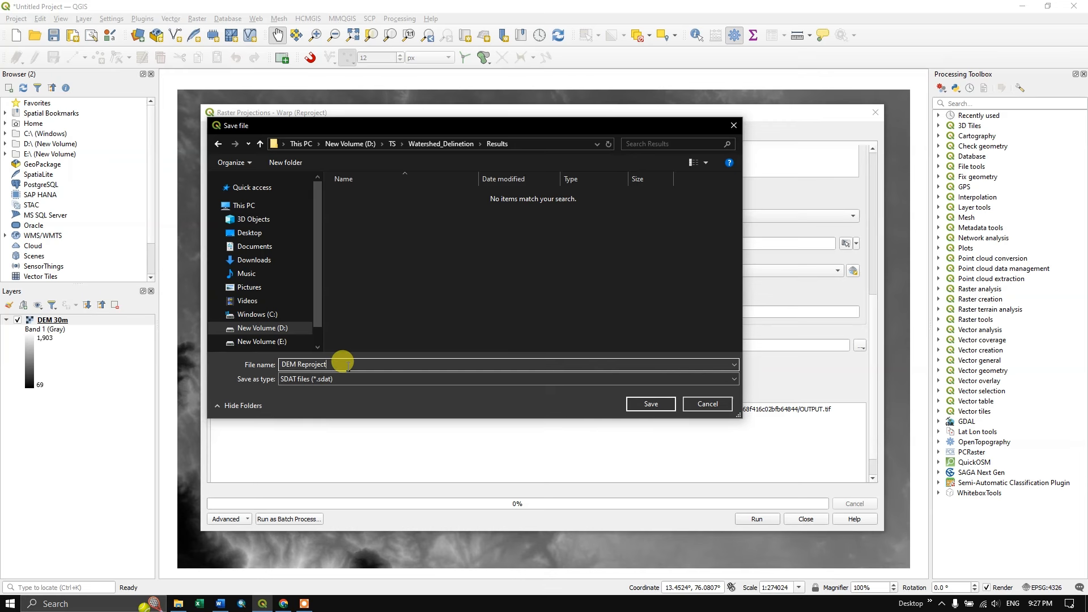
pyautogui.click(652, 404)
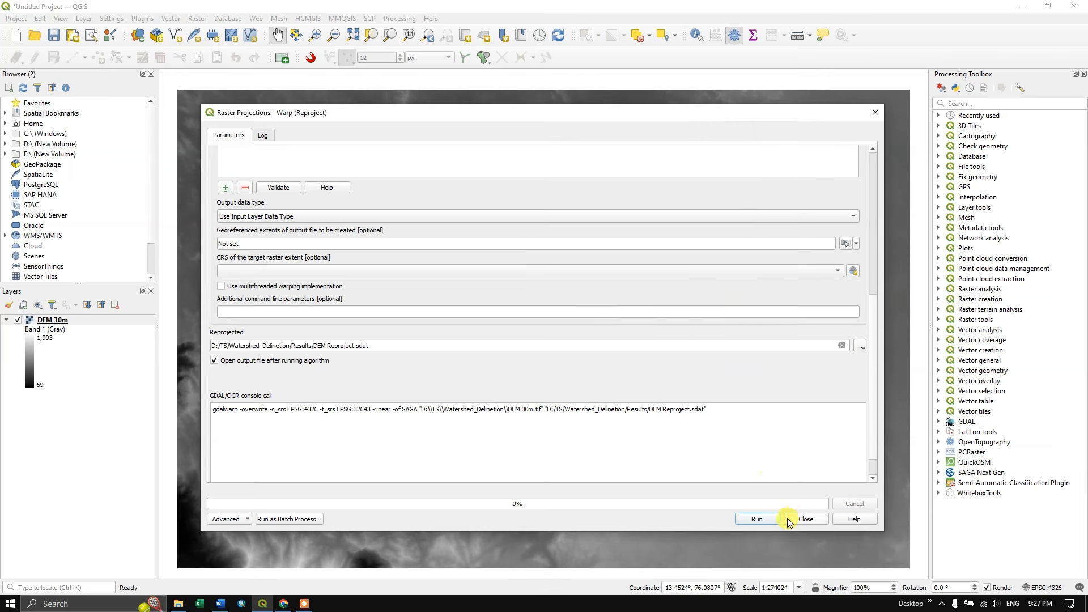
# Run the Warp (Reproject) tool, close its dialog, and look over the reprojected raster on the map.
pyautogui.click(759, 519)
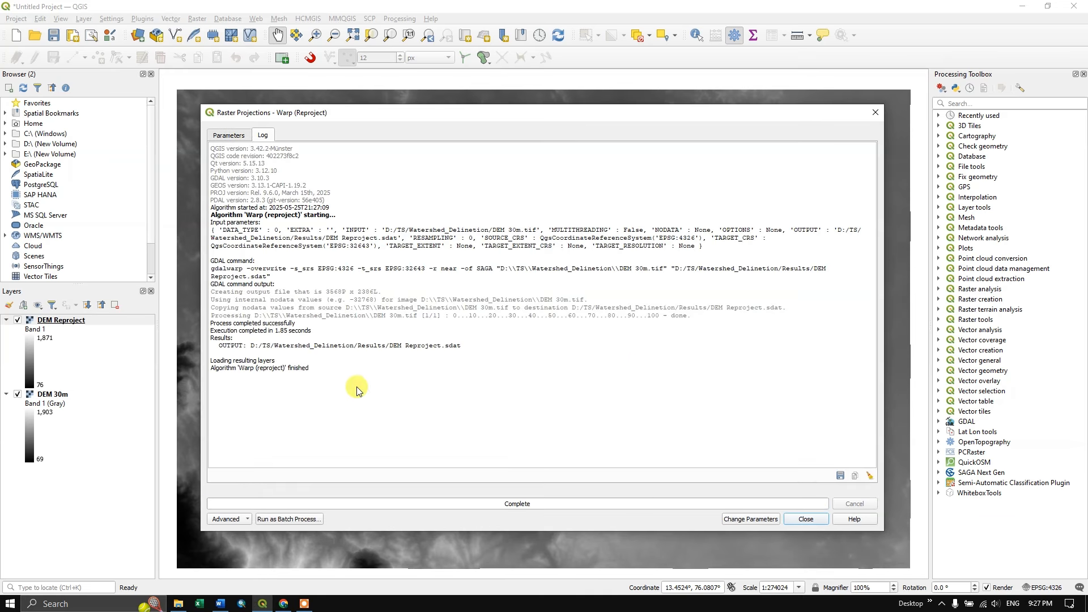
pyautogui.click(804, 519)
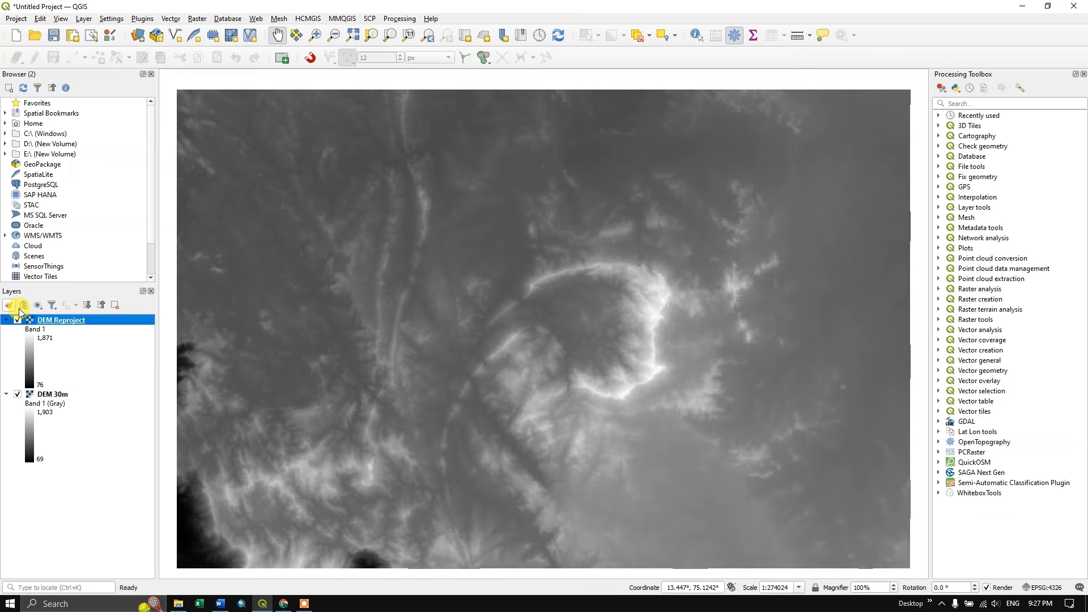
pyautogui.scroll(-1, 429, 283)
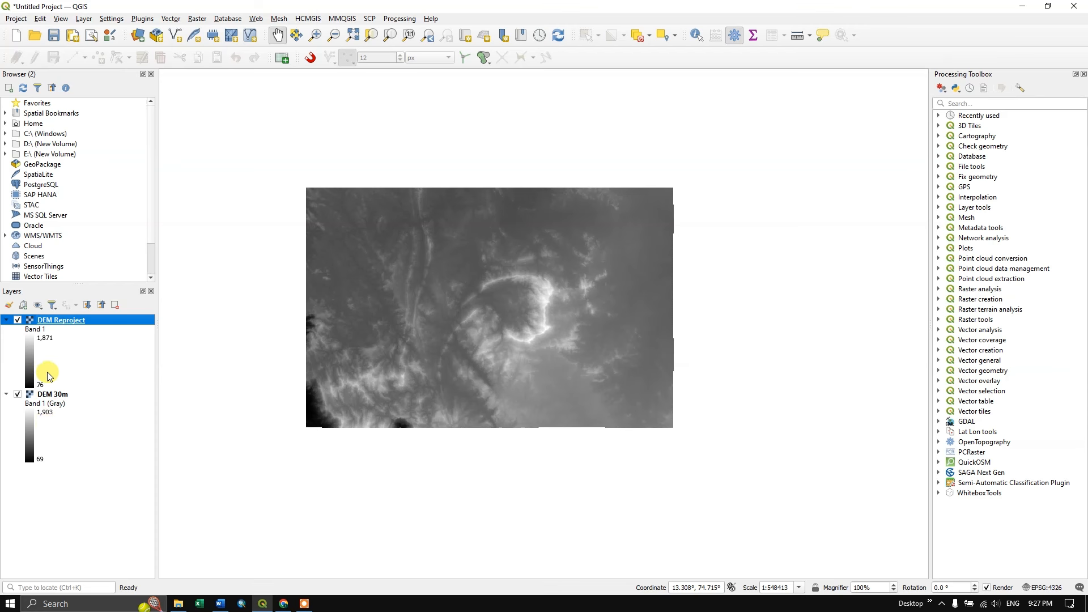
pyautogui.click(46, 340)
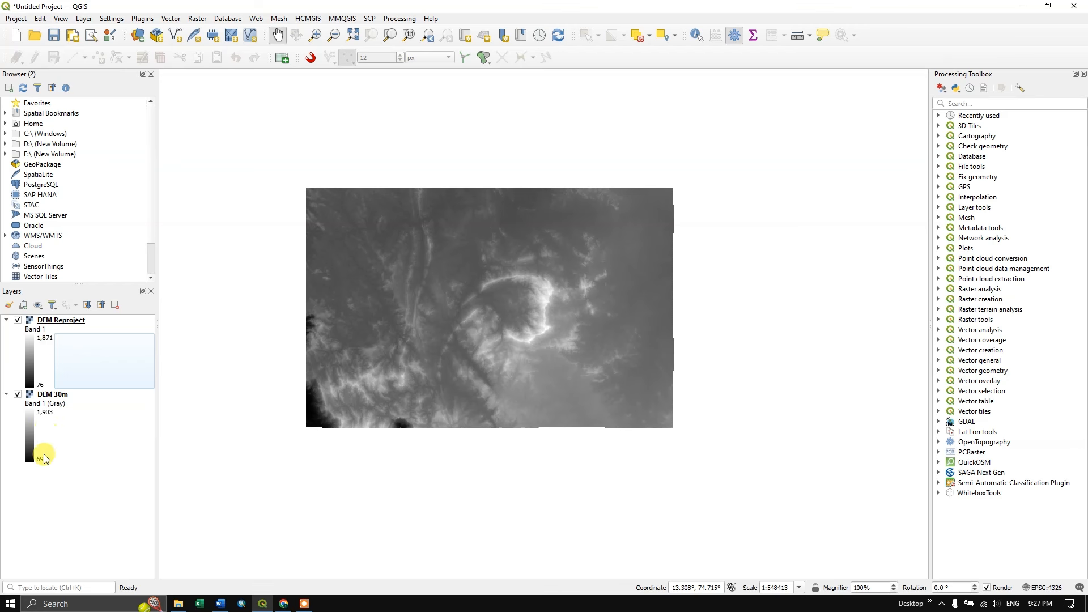
# Examine the DEM Reproject layer's pixel size and coordinate reference system in its properties.
pyautogui.click(69, 321)
pyautogui.rightClick(71, 322)
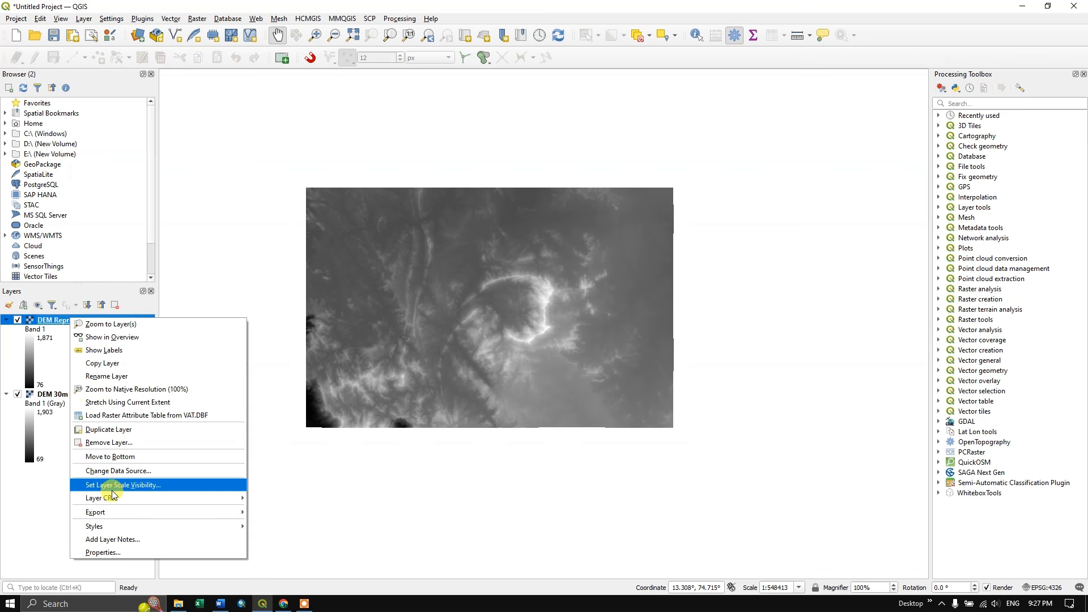
pyautogui.click(143, 547)
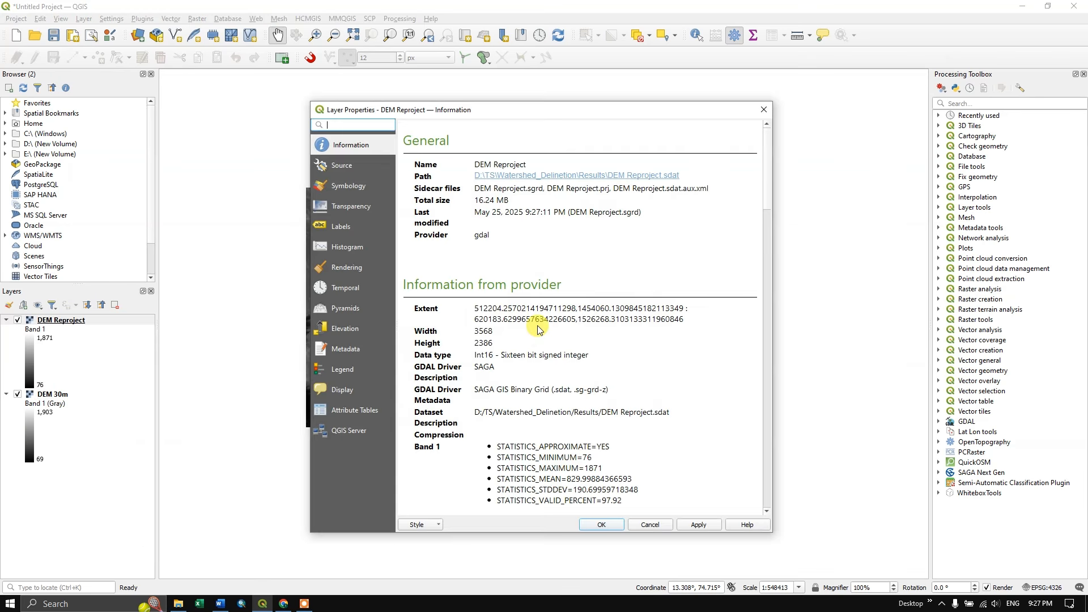
pyautogui.scroll(-4, 560, 276)
pyautogui.scroll(-1, 559, 277)
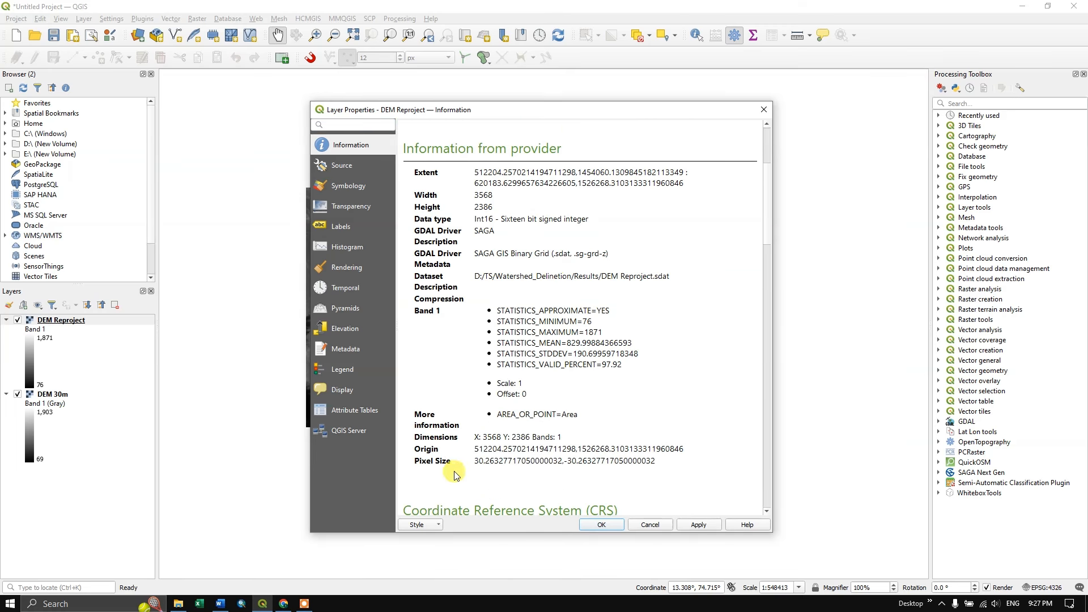
pyautogui.moveTo(474, 466); pyautogui.dragTo(480, 462)
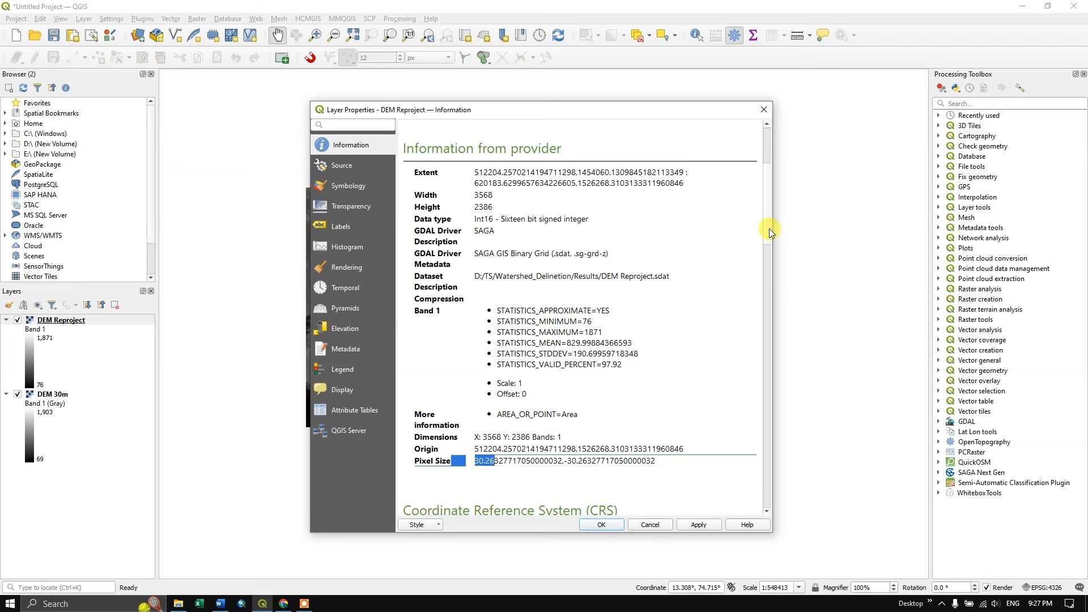
pyautogui.scroll(-7, 769, 232)
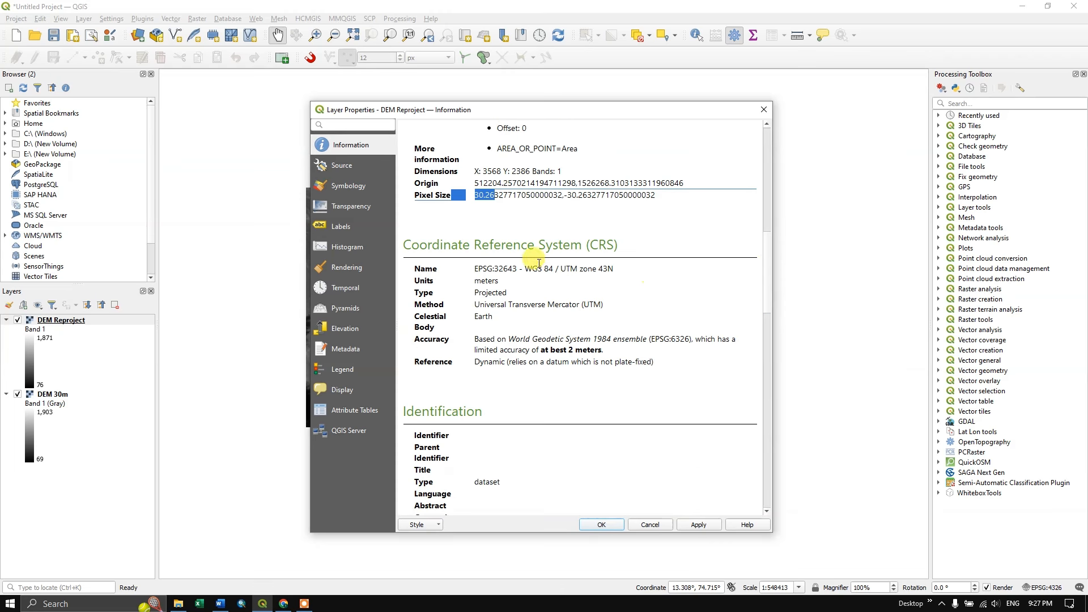
# Check the CRS name listed in the DEM Reproject layer's information and close its properties.
pyautogui.moveTo(478, 267); pyautogui.dragTo(619, 268)
pyautogui.click(619, 268)
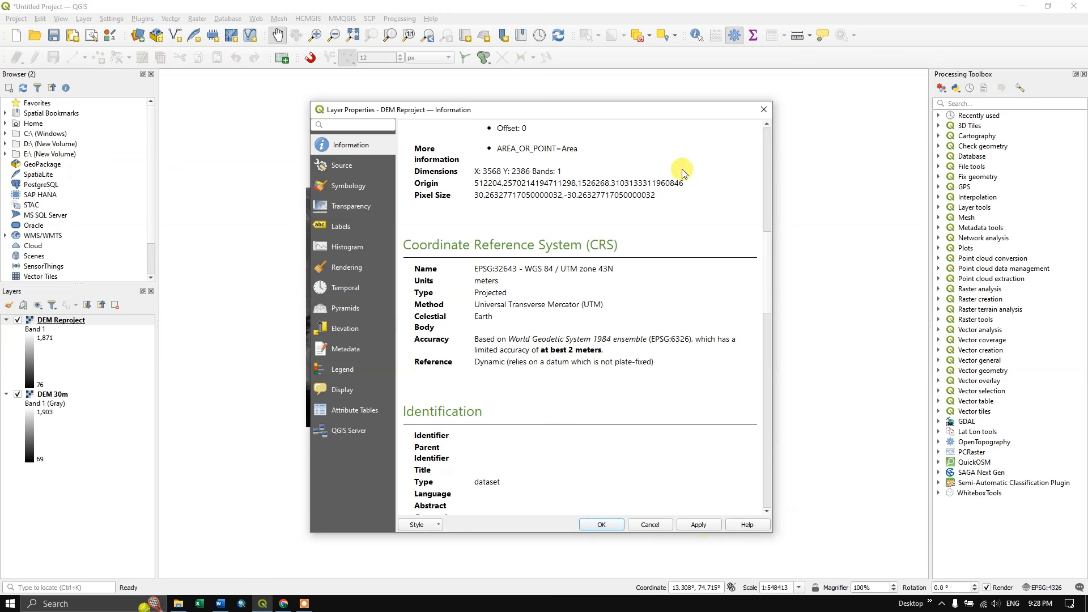
pyautogui.click(764, 109)
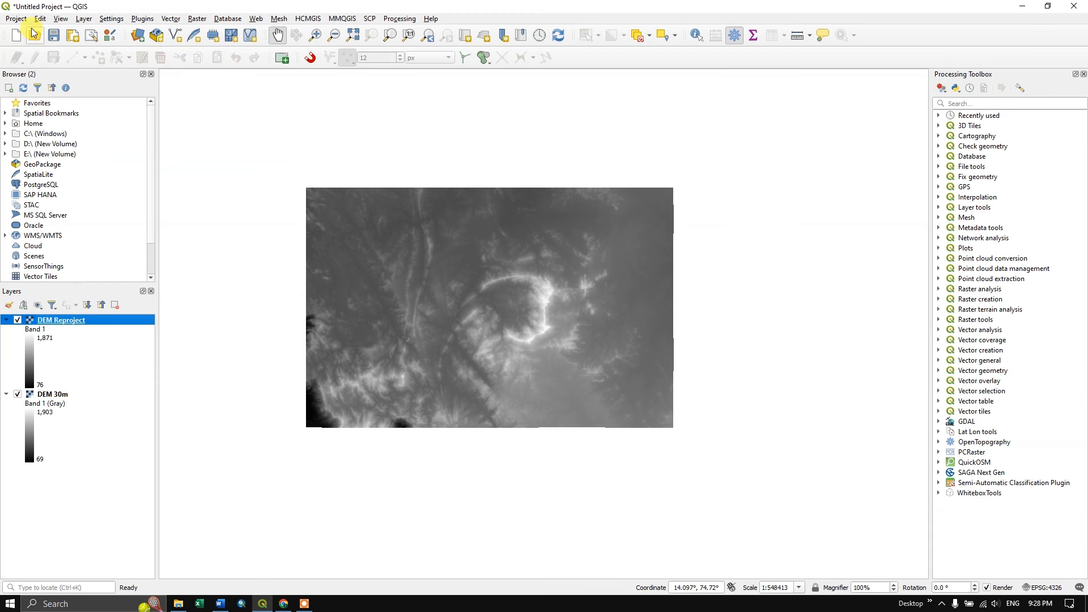
# Set the project's coordinate reference system to EPSG:32643 - WGS 84 / UTM zone 43N.
pyautogui.click(16, 19)
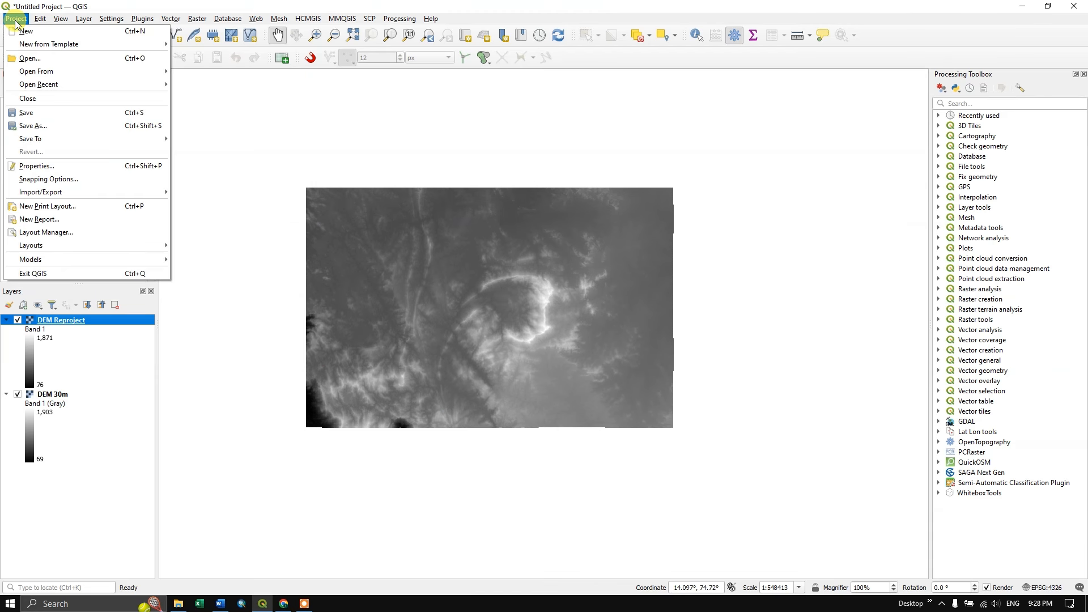
pyautogui.click(568, 200)
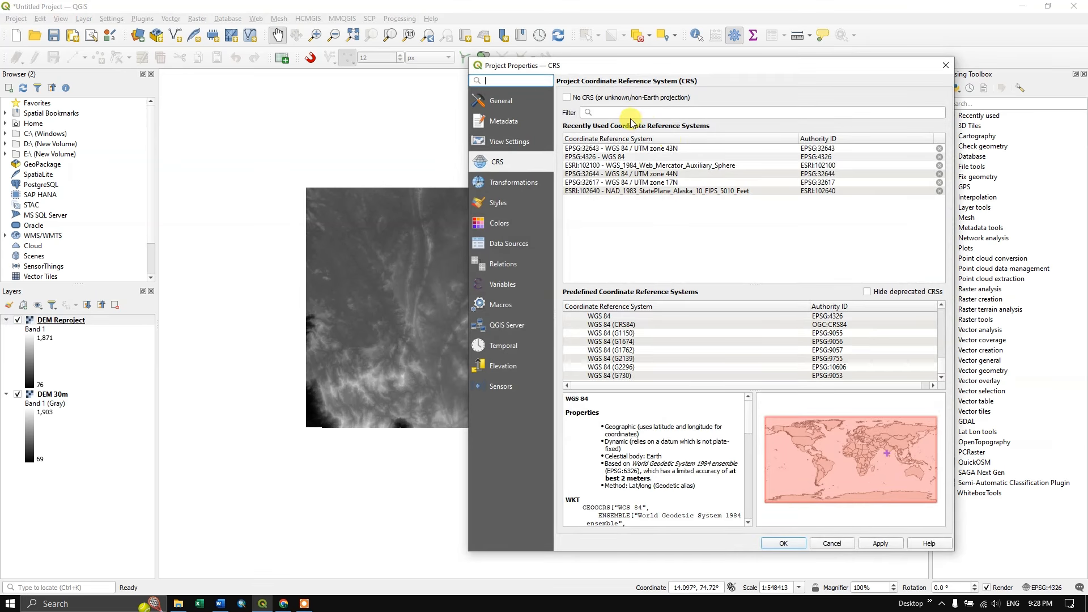
pyautogui.click(620, 111)
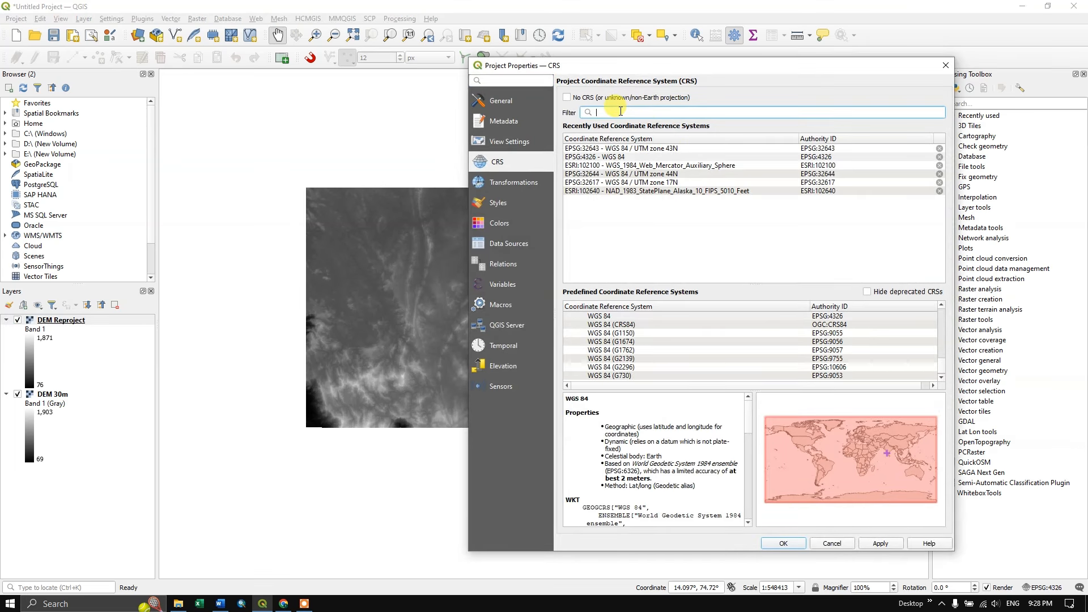
pyautogui.click(658, 149)
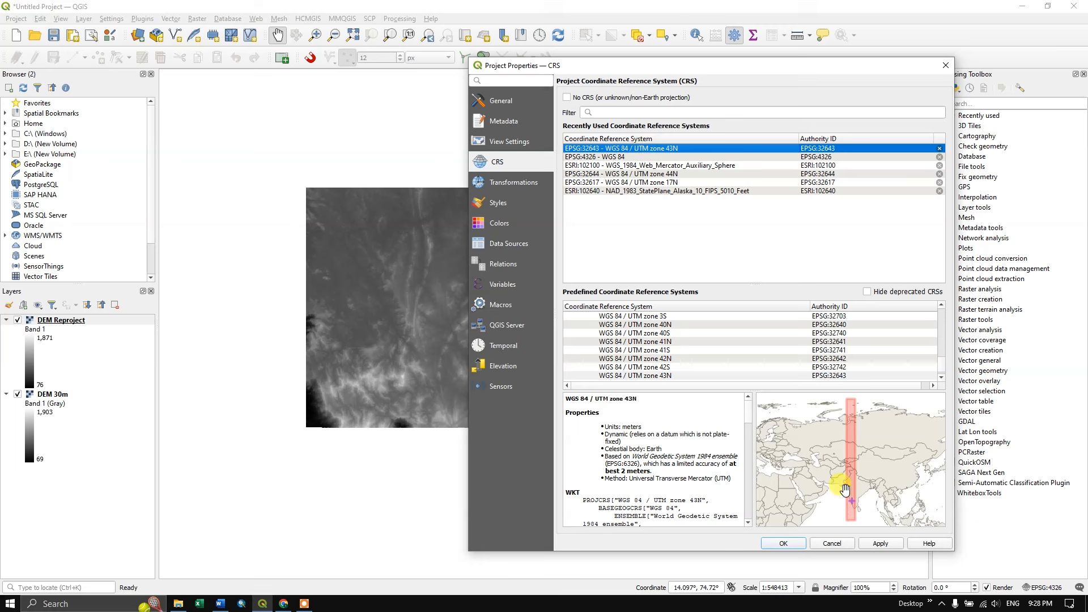
pyautogui.click(878, 544)
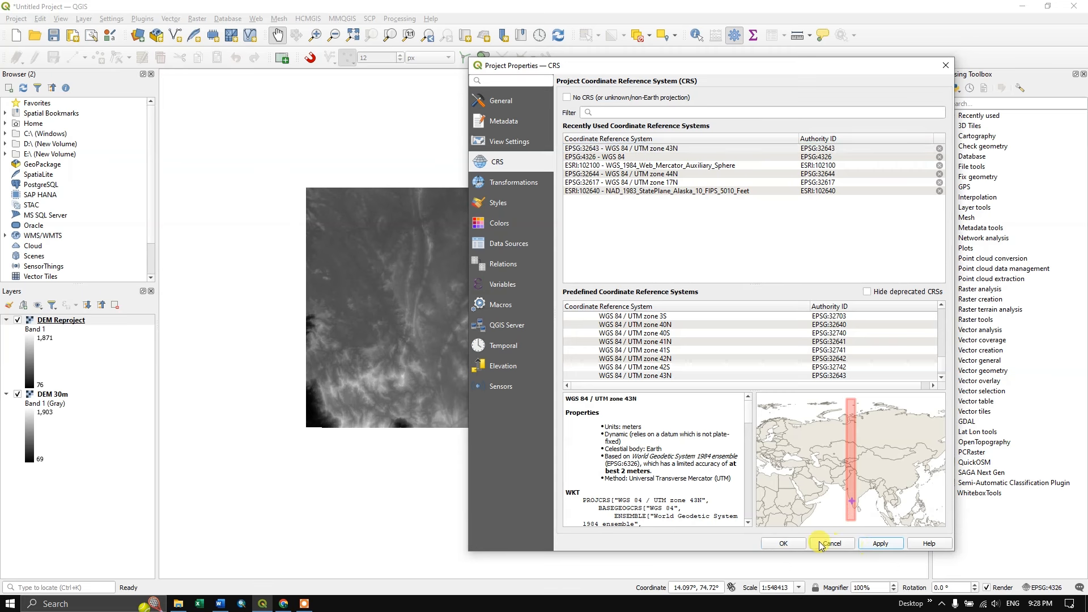
pyautogui.click(785, 544)
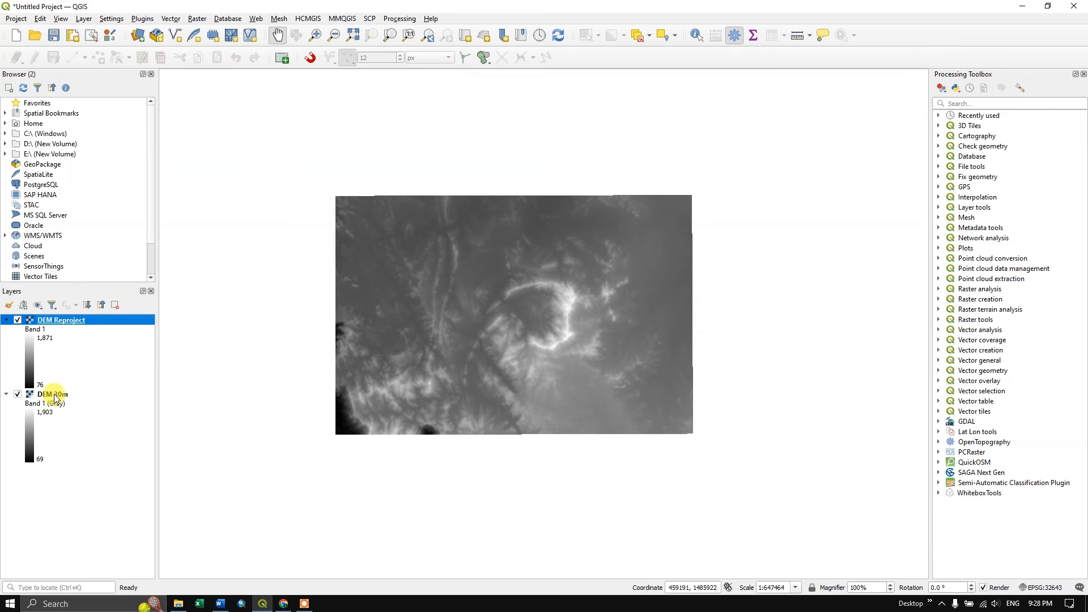
# Remove the DEM 30m layer from the project.
pyautogui.click(55, 395)
pyautogui.rightClick(54, 396)
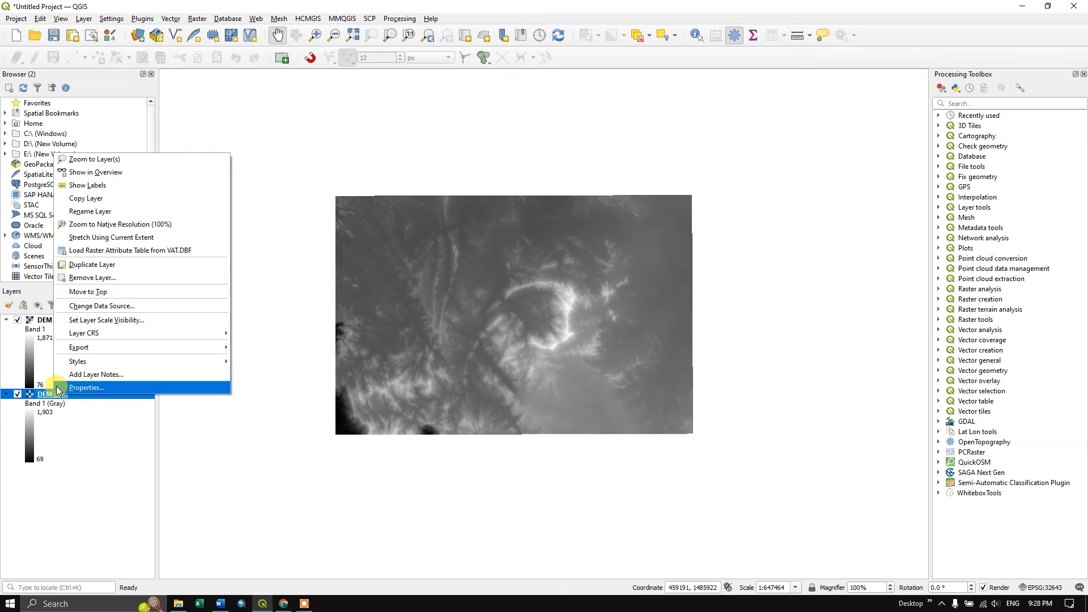
pyautogui.click(92, 278)
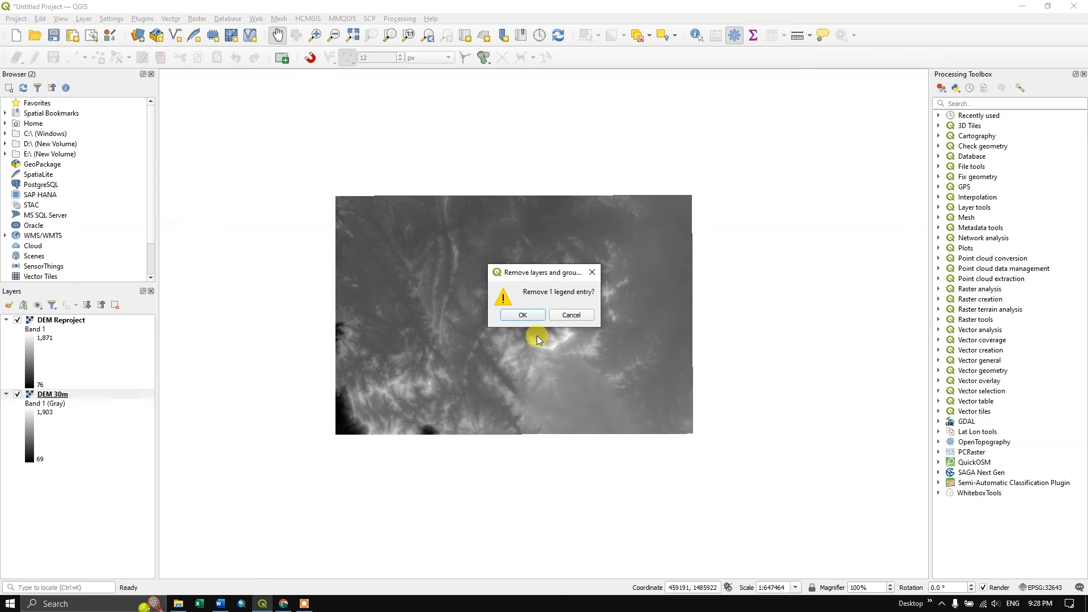
pyautogui.click(523, 315)
# Examine the extent and terrain of the DEM Reproject raster on the map.
pyautogui.scroll(-1, 516, 306)
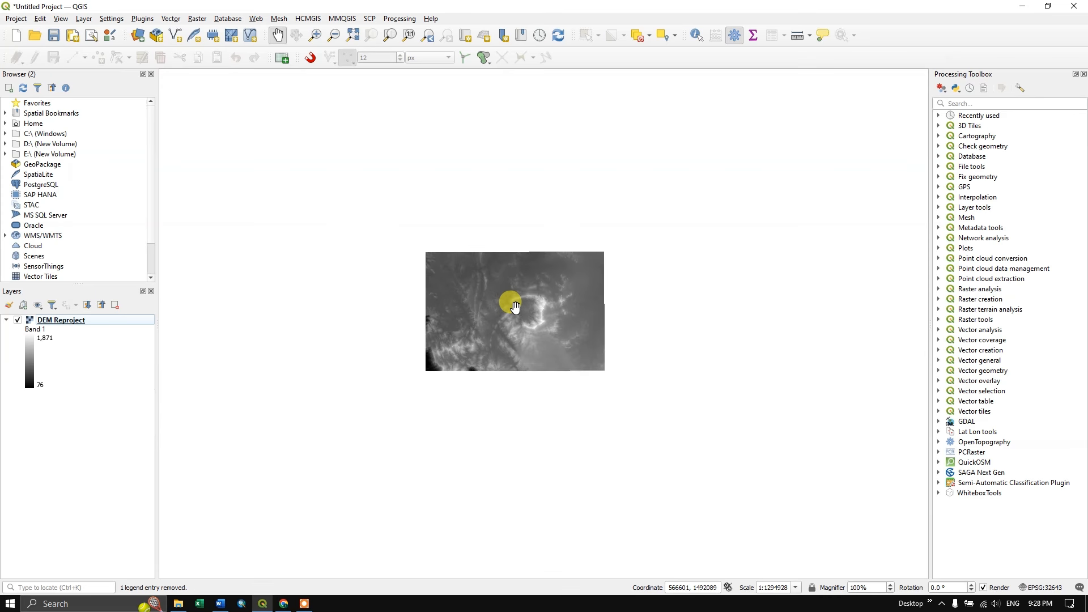
pyautogui.scroll(2, 501, 300)
pyautogui.scroll(-1, 486, 300)
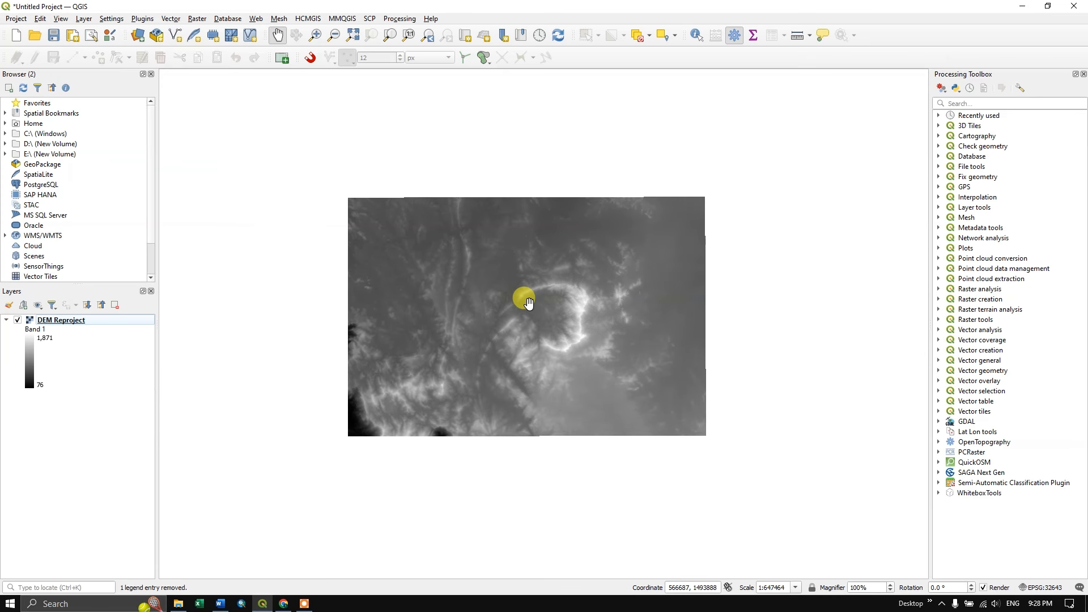
pyautogui.scroll(1, 522, 298)
pyautogui.scroll(-1, 527, 304)
pyautogui.scroll(1, 534, 290)
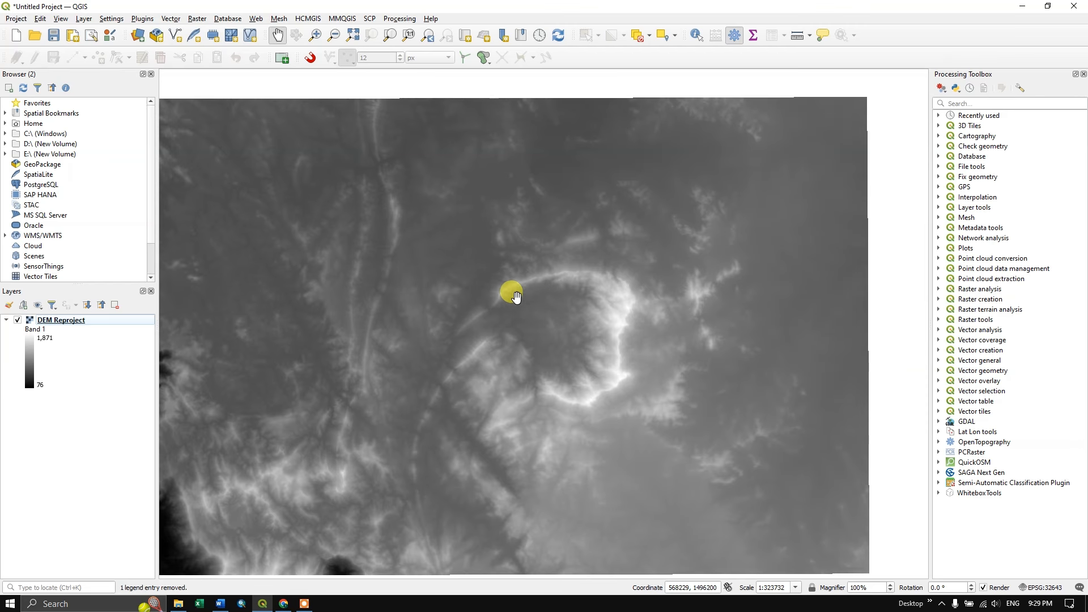
pyautogui.scroll(-1, 504, 268)
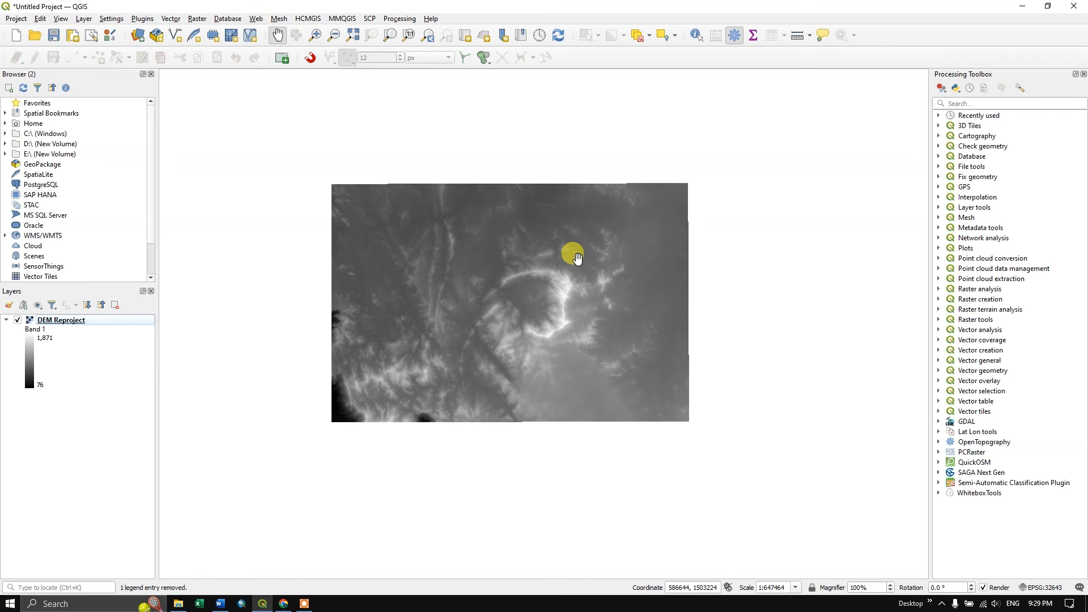
pyautogui.scroll(1, 525, 246)
pyautogui.scroll(-1, 522, 272)
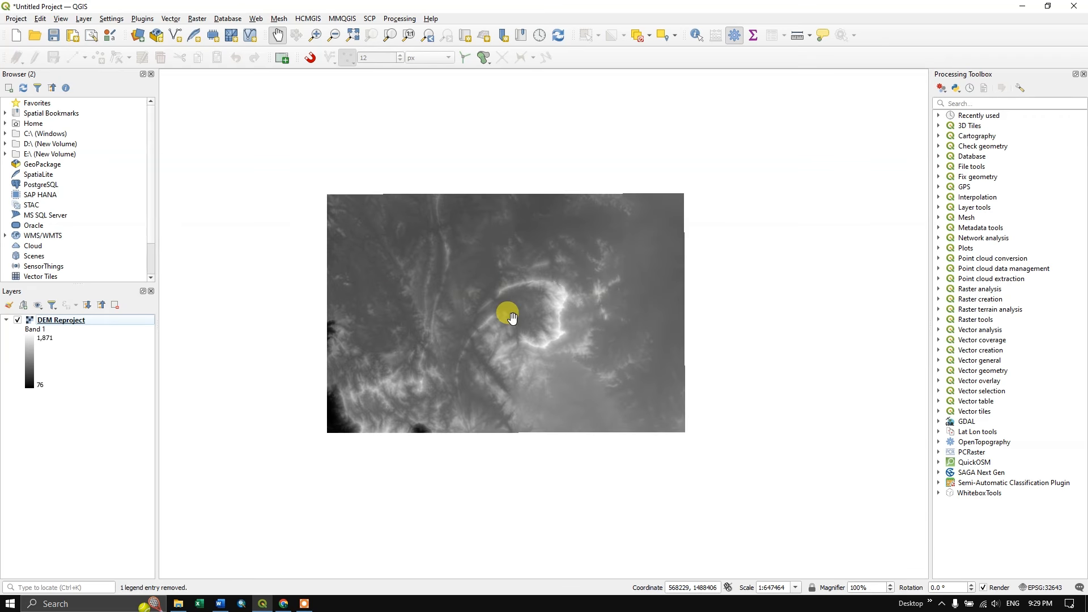
# Add the HCMGIS Google Satellite Hybrid basemap and place the DEM Reproject layer above it.
pyautogui.click(305, 20)
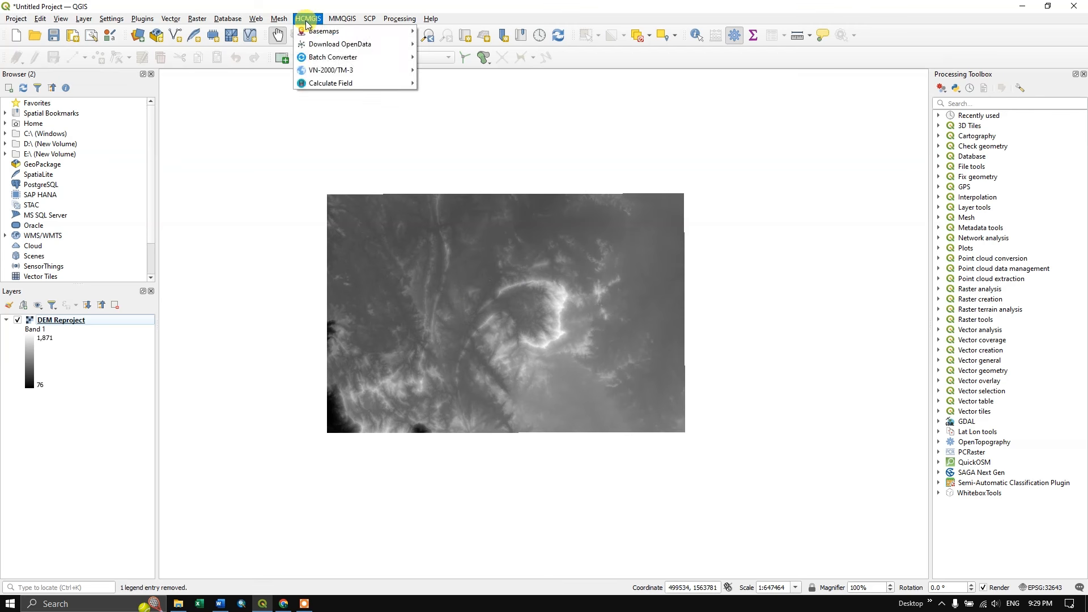
pyautogui.moveTo(314, 36)
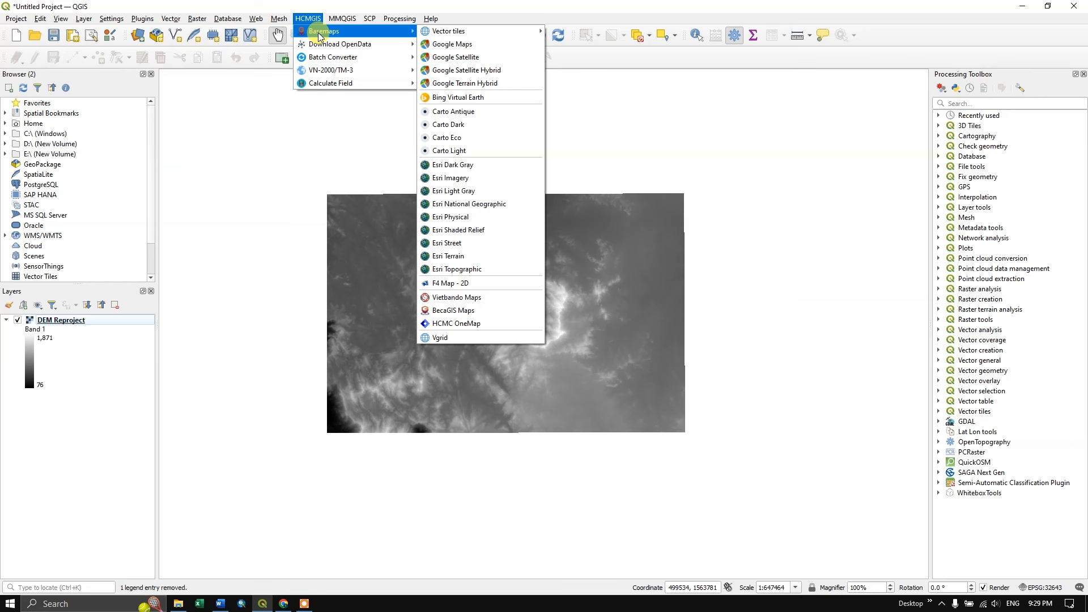
pyautogui.click(475, 70)
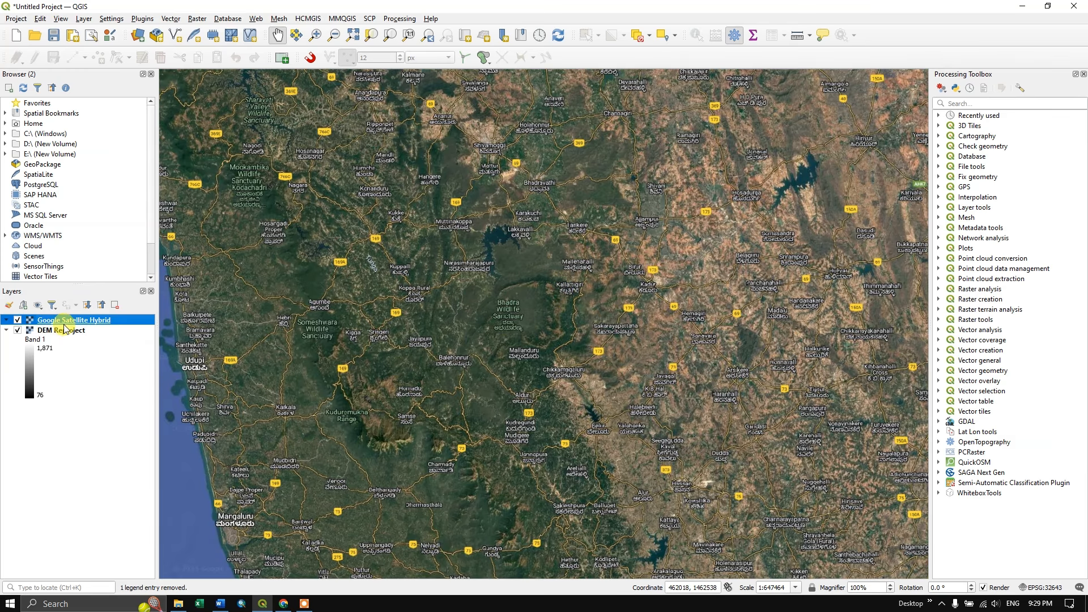
pyautogui.moveTo(67, 331); pyautogui.dragTo(88, 318)
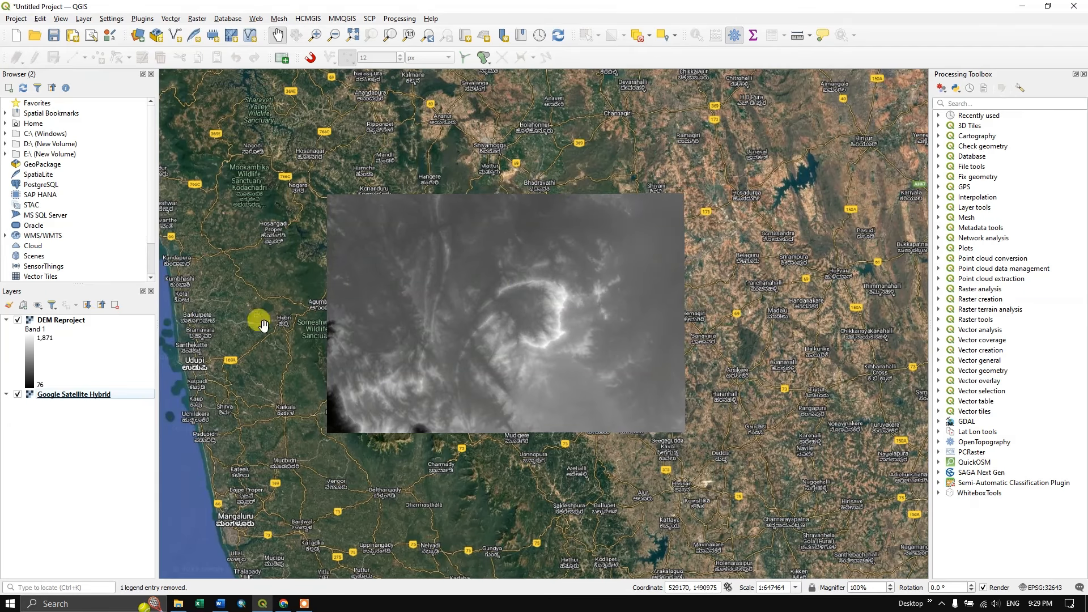
# Compare the DEM Reproject terrain with the satellite basemap by switching the DEM layer's visibility off and on.
pyautogui.click(17, 321)
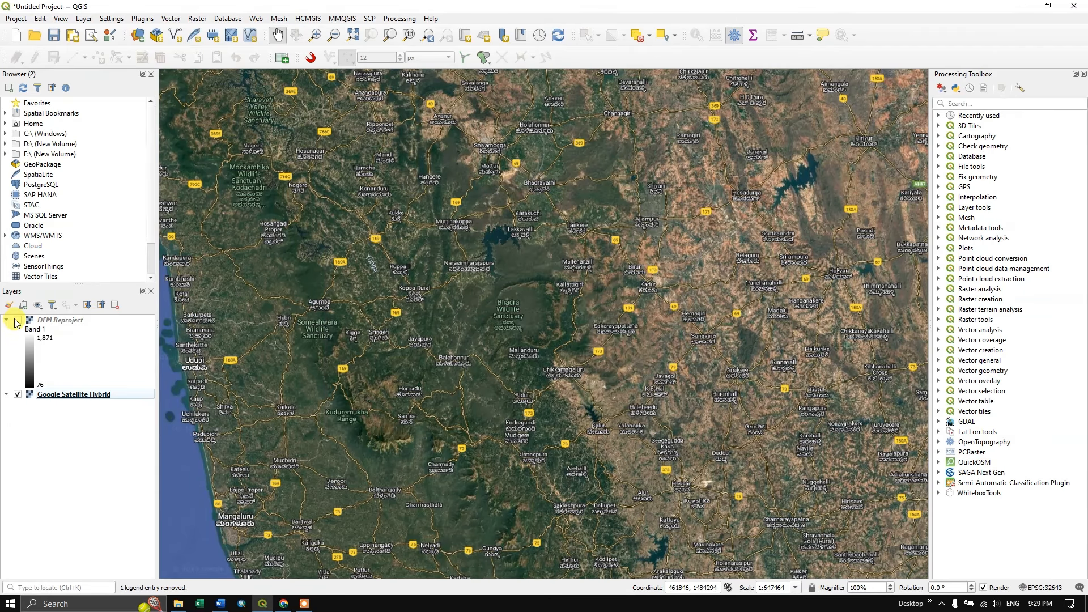
pyautogui.click(17, 321)
pyautogui.click(16, 320)
pyautogui.scroll(1, 493, 300)
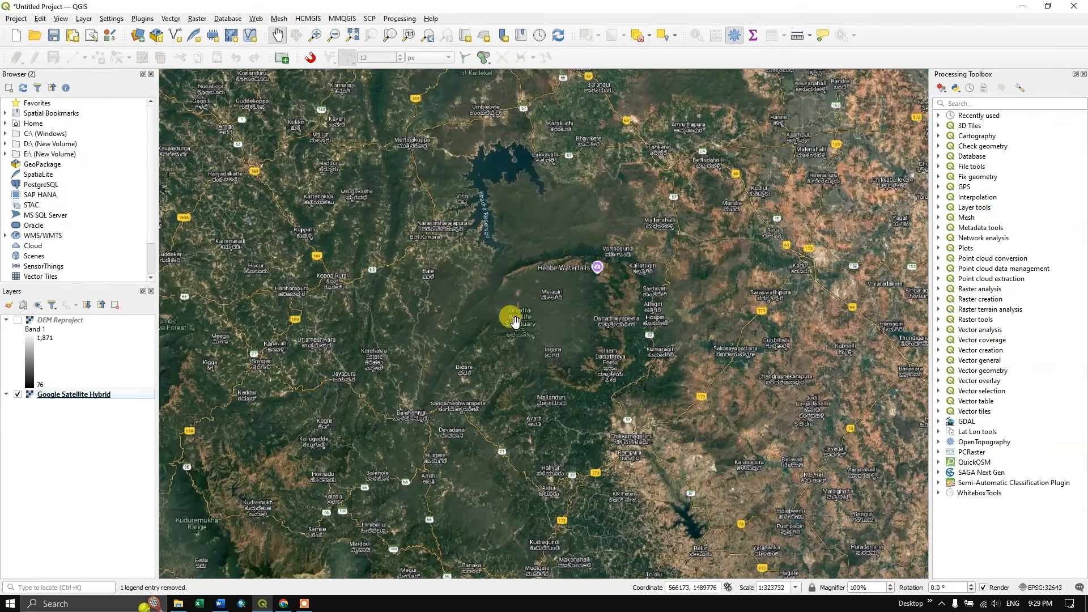
pyautogui.scroll(1, 561, 266)
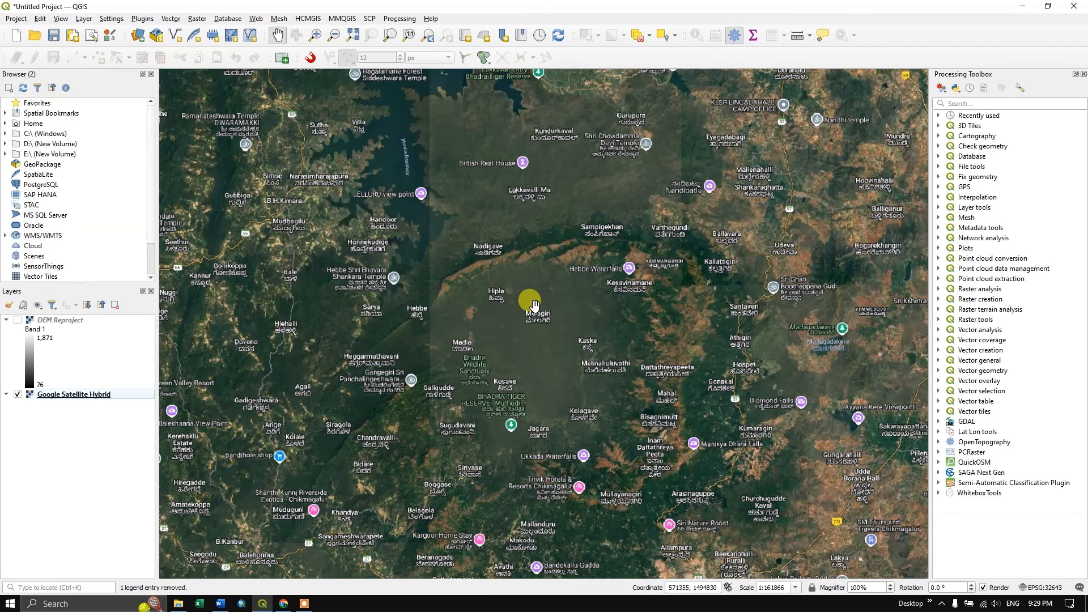
pyautogui.click(18, 320)
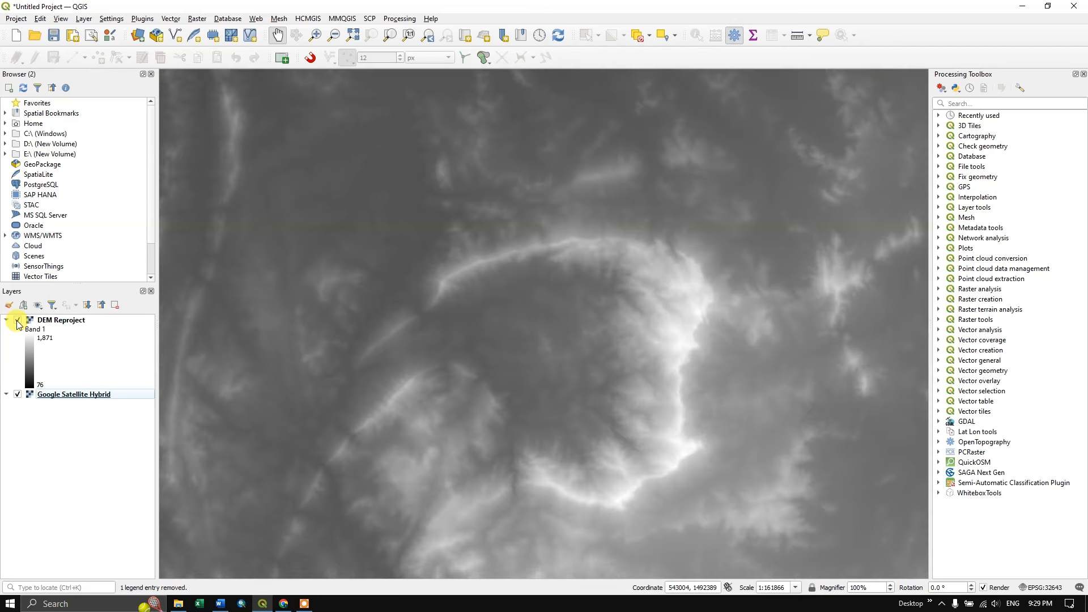
pyautogui.click(17, 321)
pyautogui.click(22, 324)
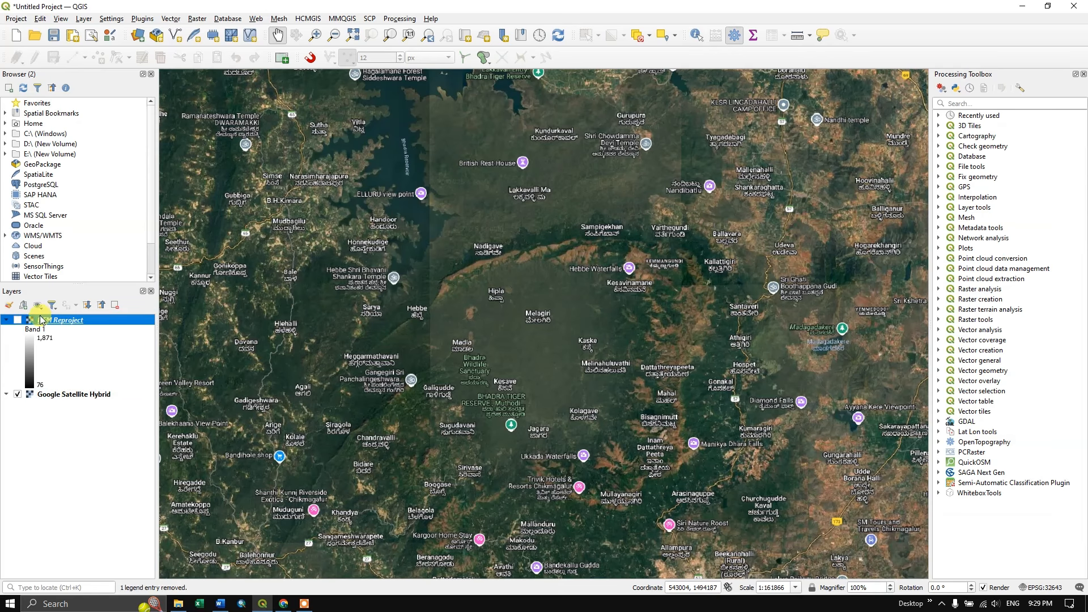
pyautogui.click(17, 321)
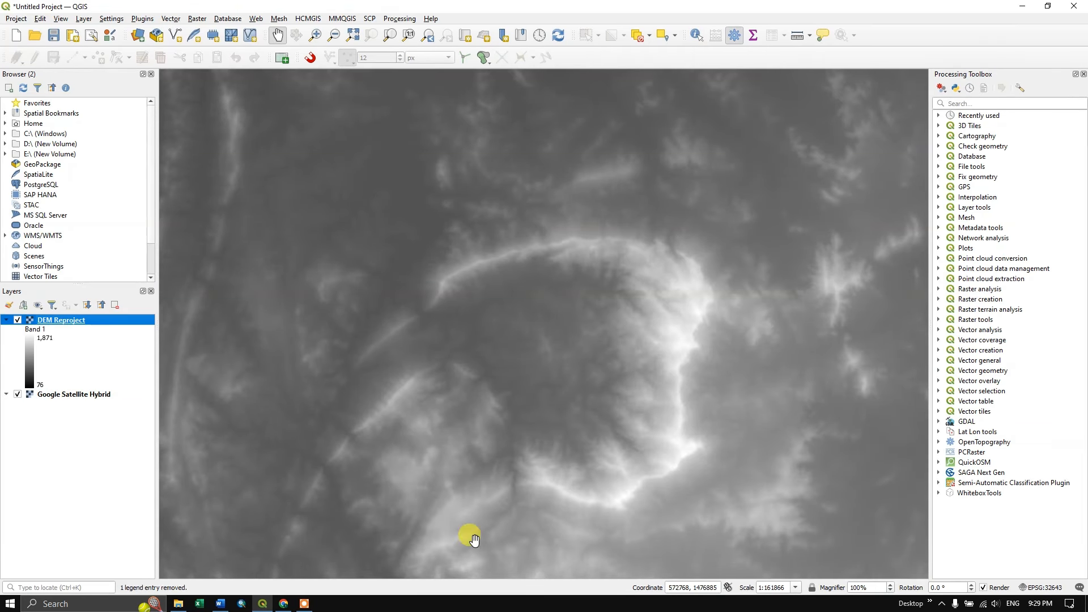
pyautogui.scroll(-1, 592, 233)
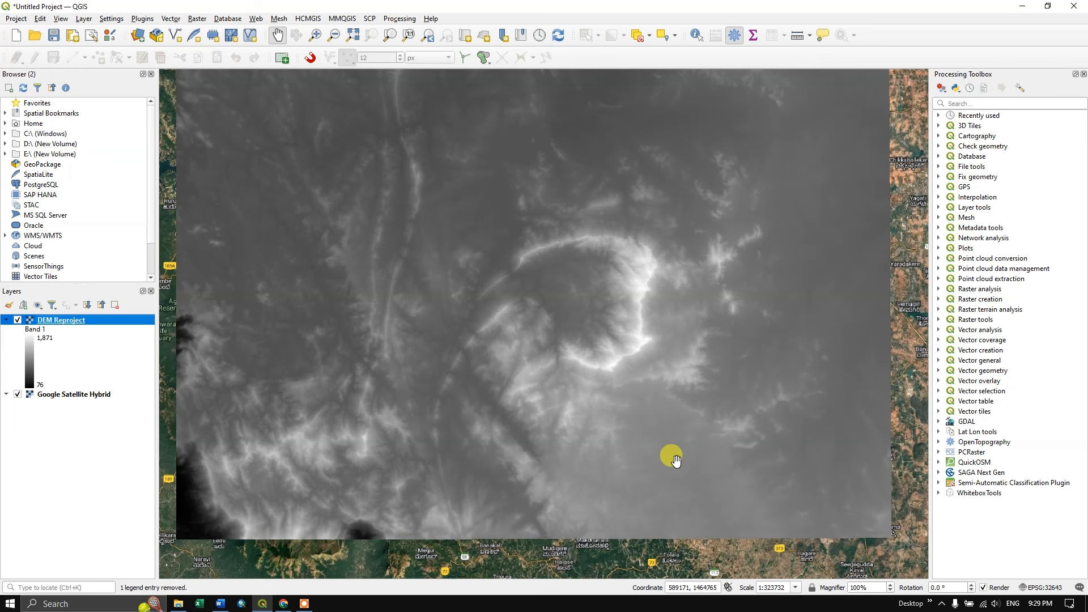
pyautogui.scroll(-1, 631, 391)
pyautogui.scroll(1, 615, 323)
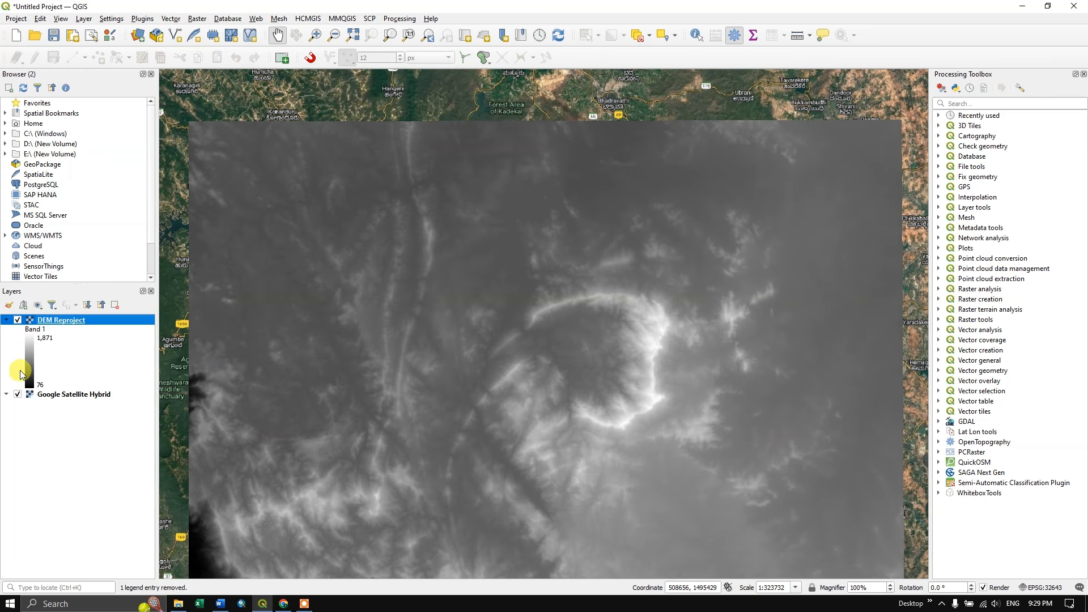
# Hide the Google Satellite Hybrid layer and look over the DEM Reproject raster on its own.
pyautogui.click(18, 395)
pyautogui.scroll(-1, 533, 278)
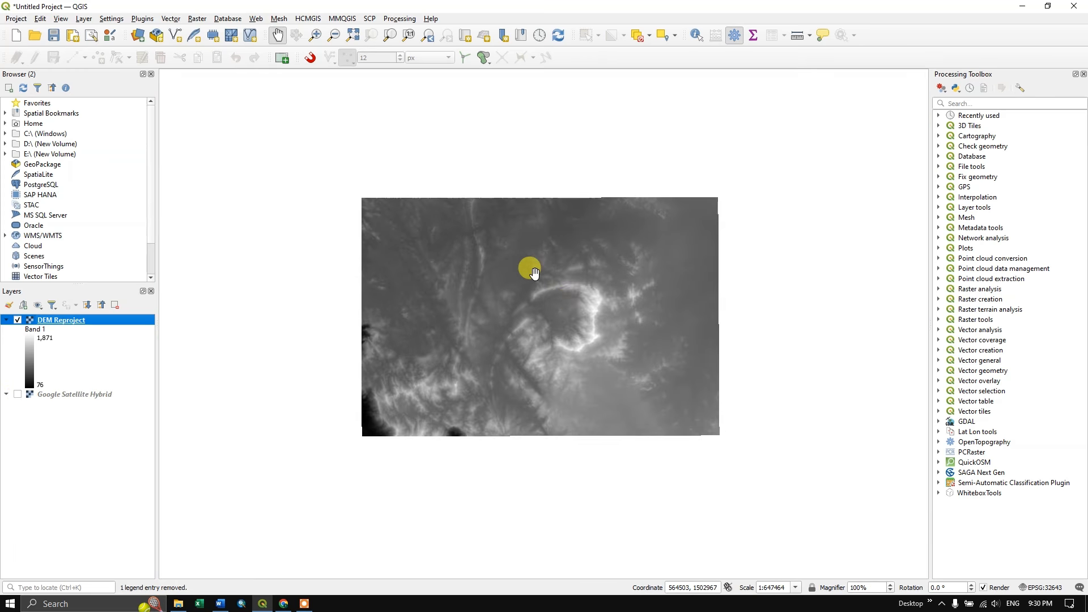
pyautogui.scroll(1, 566, 310)
pyautogui.scroll(-1, 565, 310)
pyautogui.scroll(1, 521, 315)
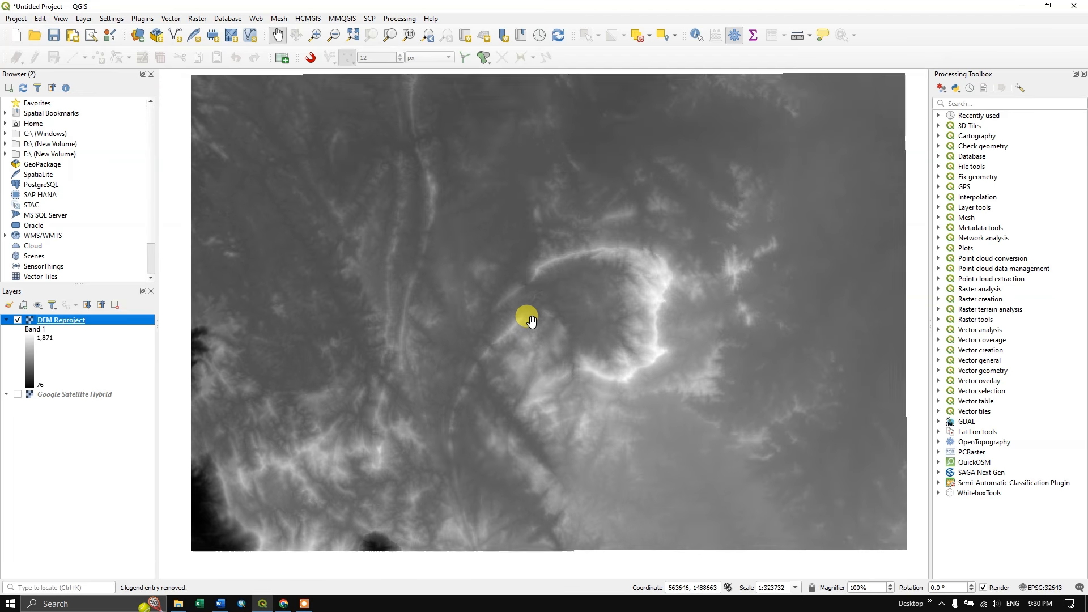
pyautogui.scroll(-1, 529, 319)
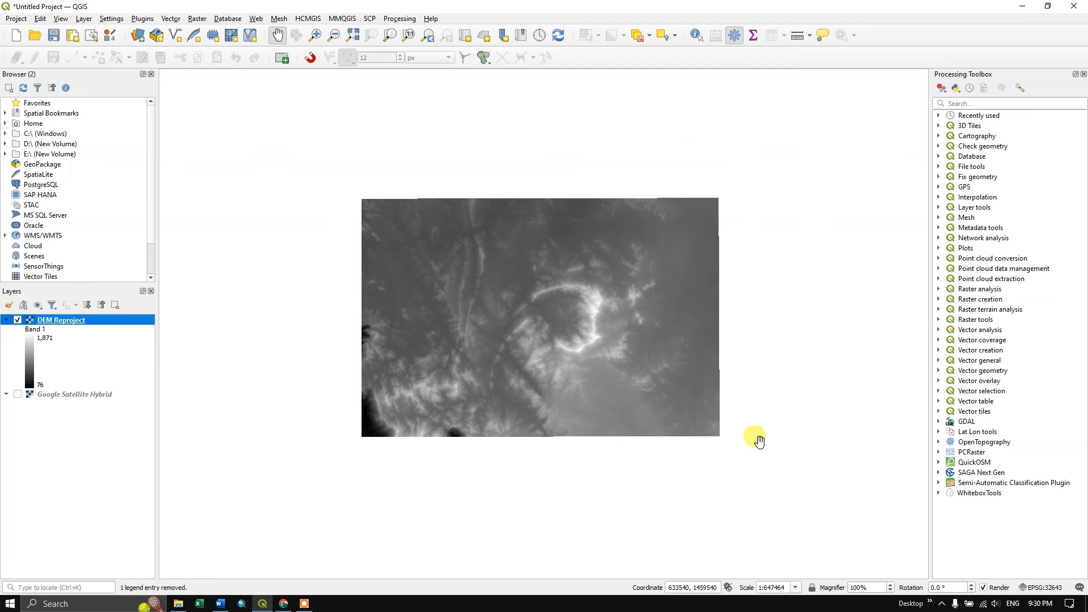
pyautogui.scroll(1, 535, 334)
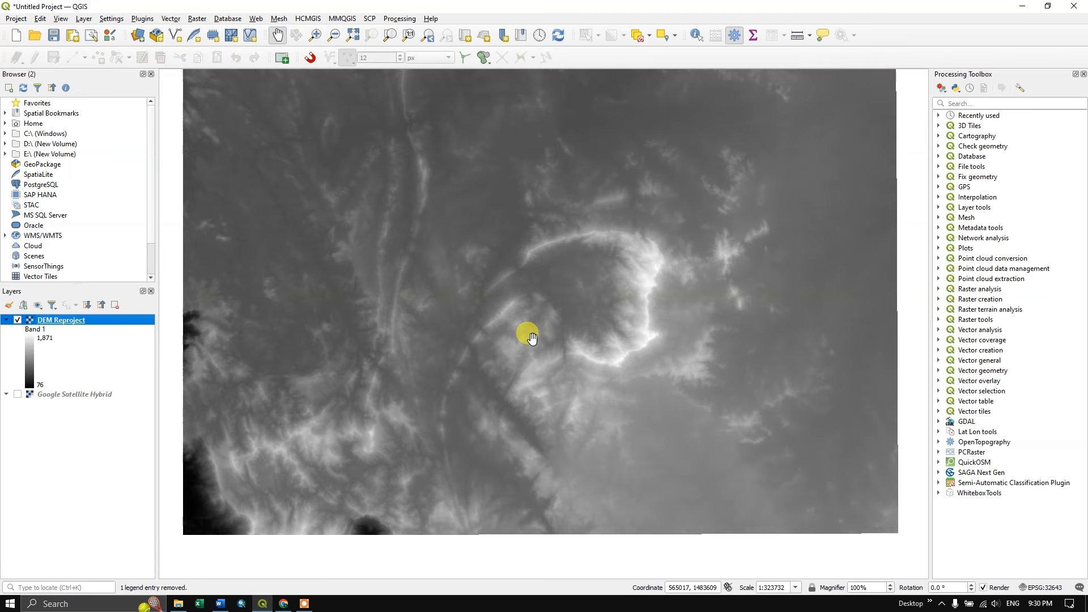
pyautogui.scroll(-1, 532, 339)
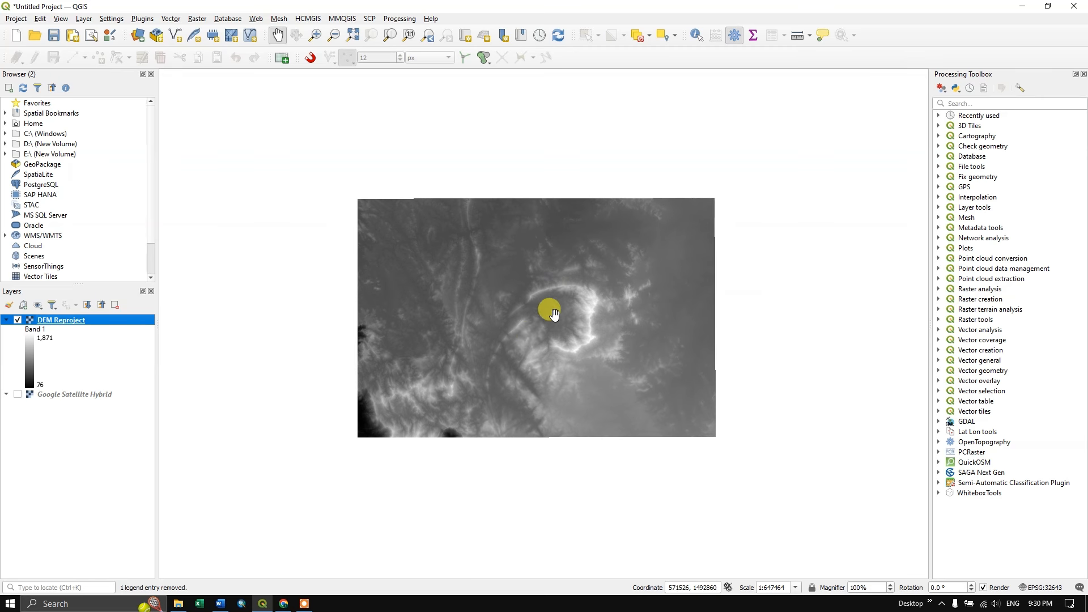
pyautogui.scroll(1, 549, 311)
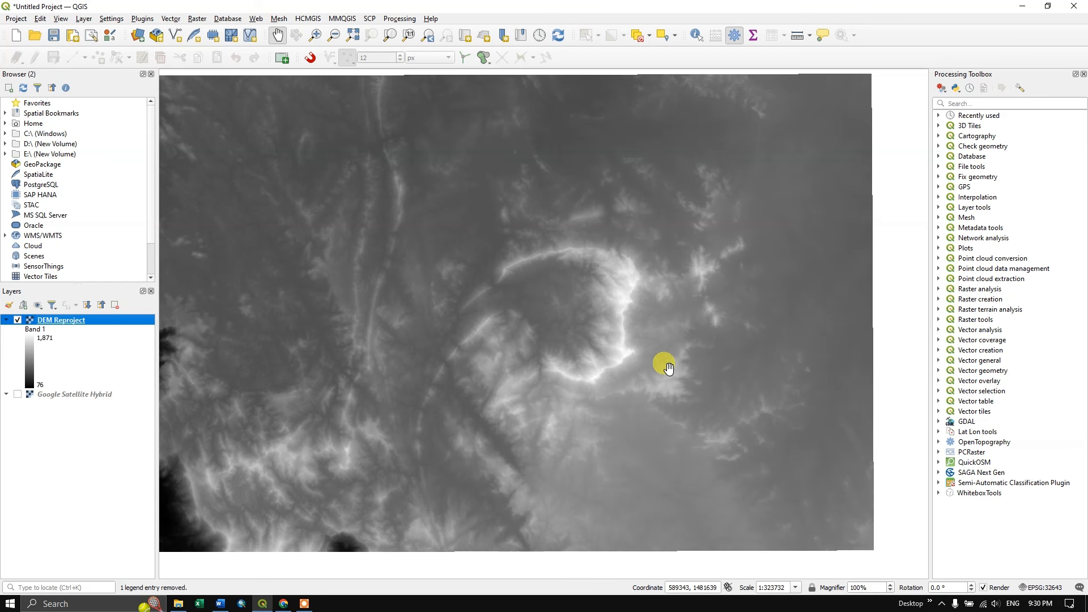
# Review the input, mask layer and output settings of the Clip Raster by Mask Layer tool for DEM Reproject, and close it without running.
pyautogui.click(195, 19)
pyautogui.moveTo(229, 101)
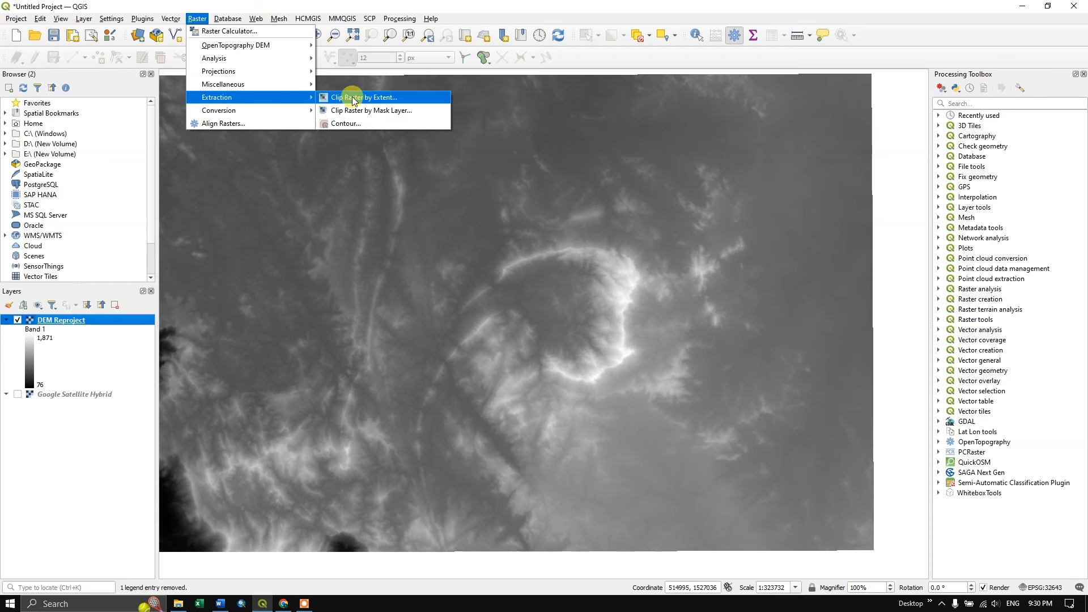
pyautogui.click(383, 112)
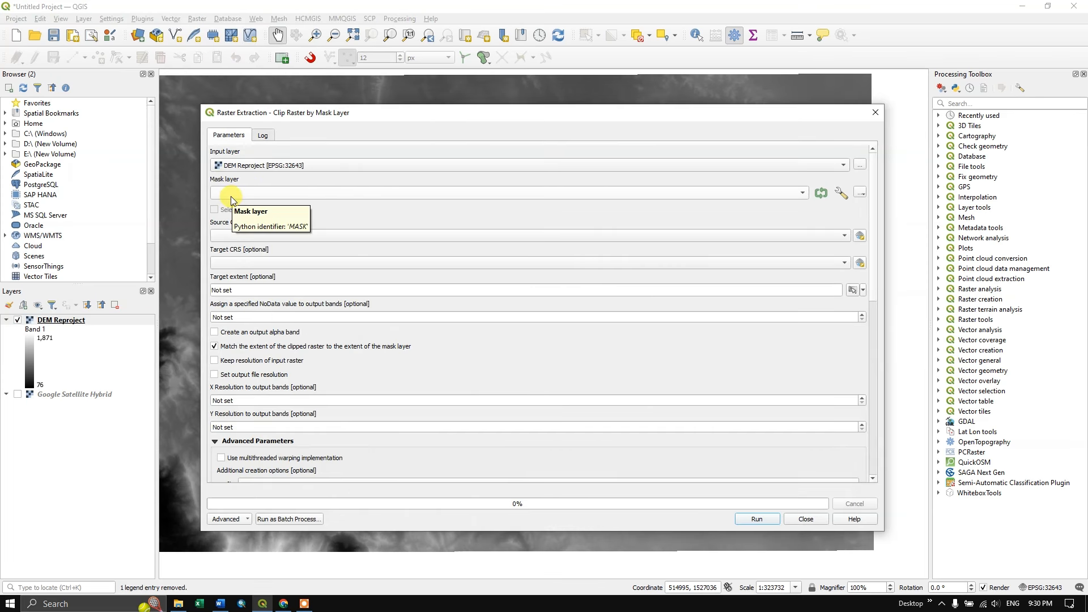
pyautogui.click(240, 166)
pyautogui.click(244, 168)
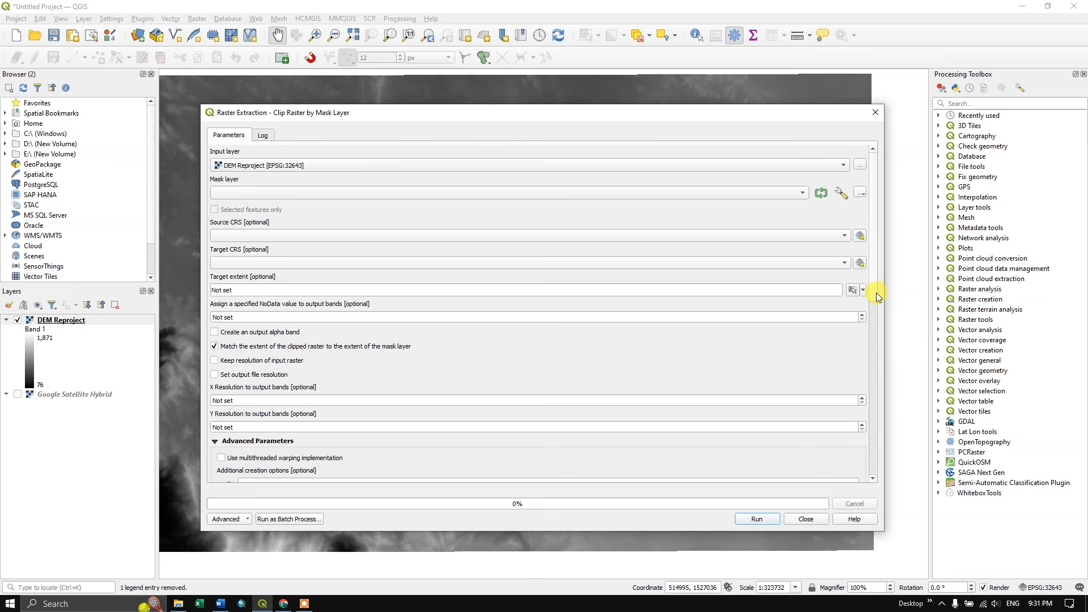
pyautogui.scroll(-1, 870, 312)
pyautogui.scroll(-5, 870, 312)
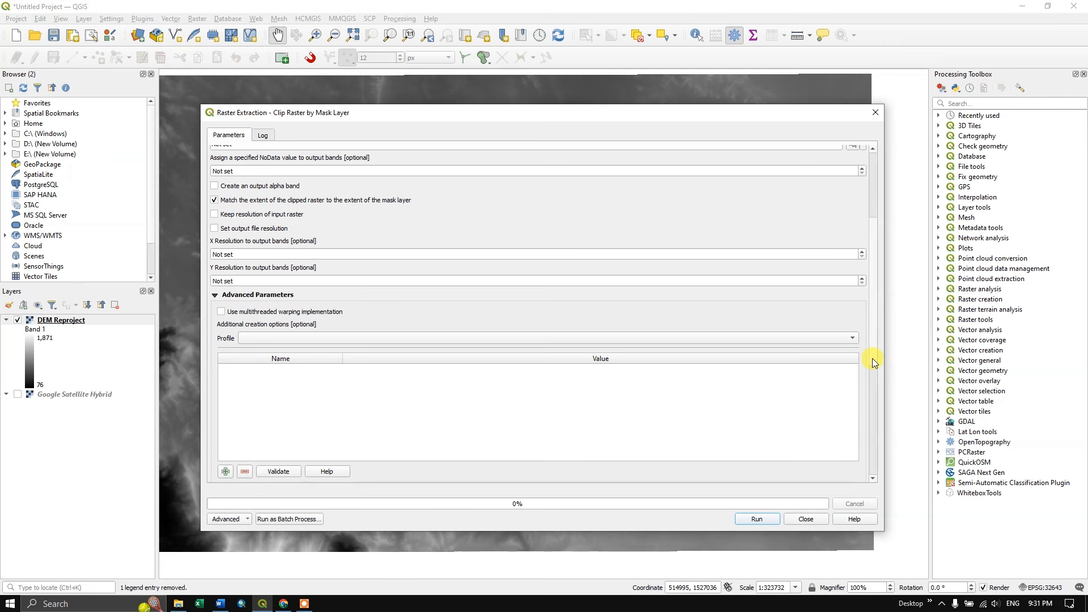
pyautogui.scroll(-5, 872, 385)
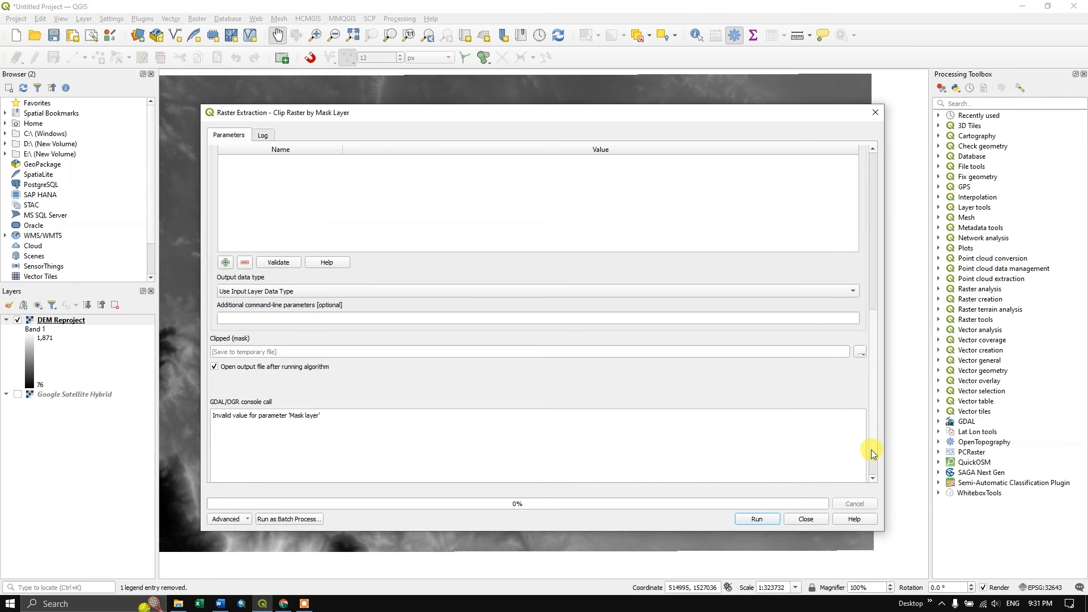
pyautogui.scroll(-2, 871, 455)
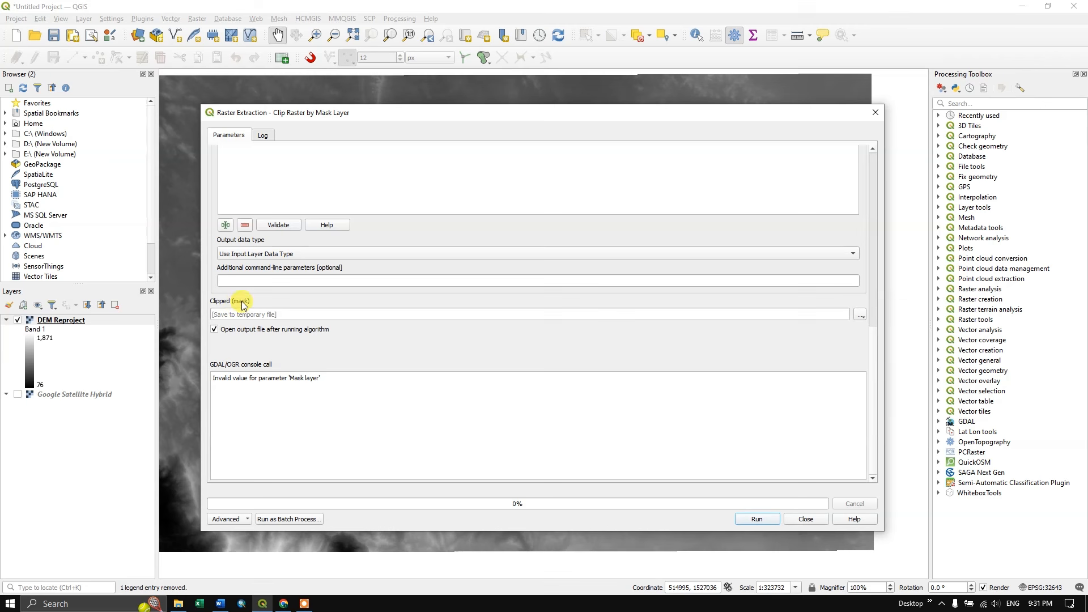
pyautogui.click(861, 315)
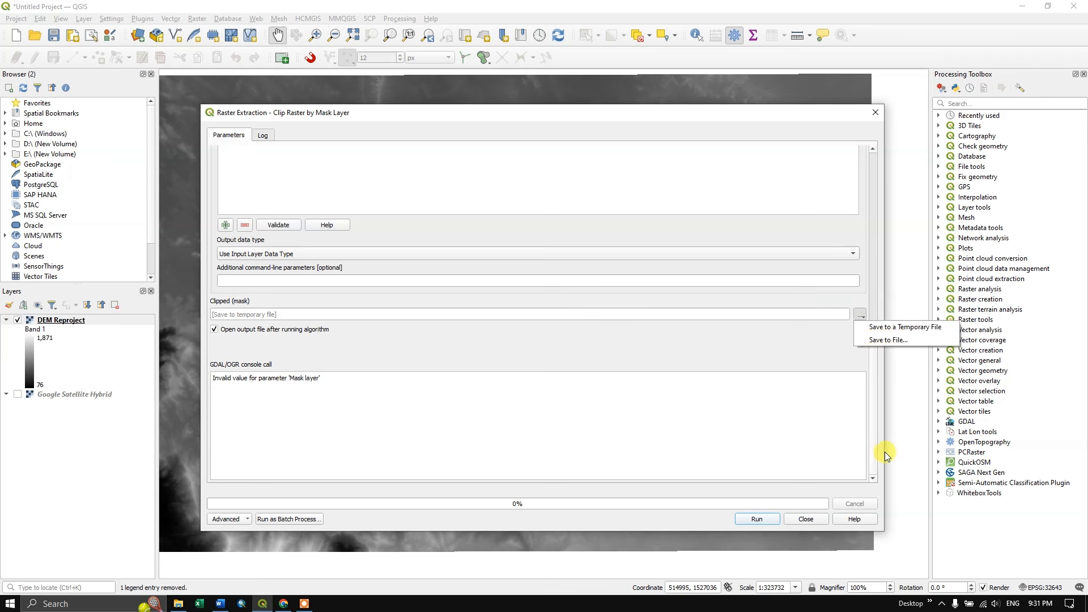
pyautogui.click(825, 519)
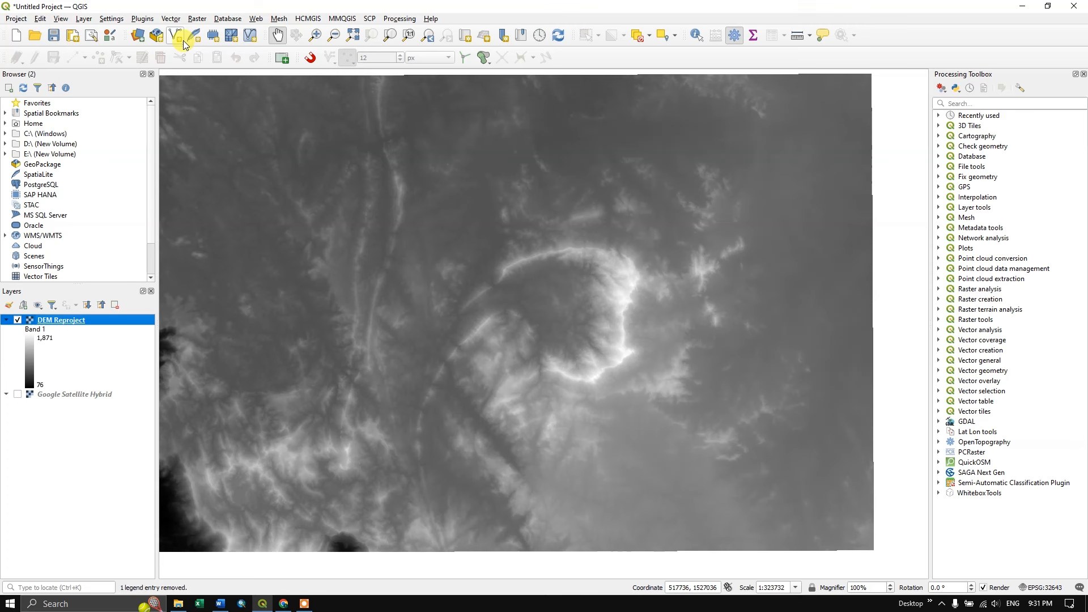
# Set up Clip Raster by Extent for DEM Reproject, drawing an extent around the curved ridge, about 540263–599021 east and 1465793–1510761 north.
pyautogui.click(201, 19)
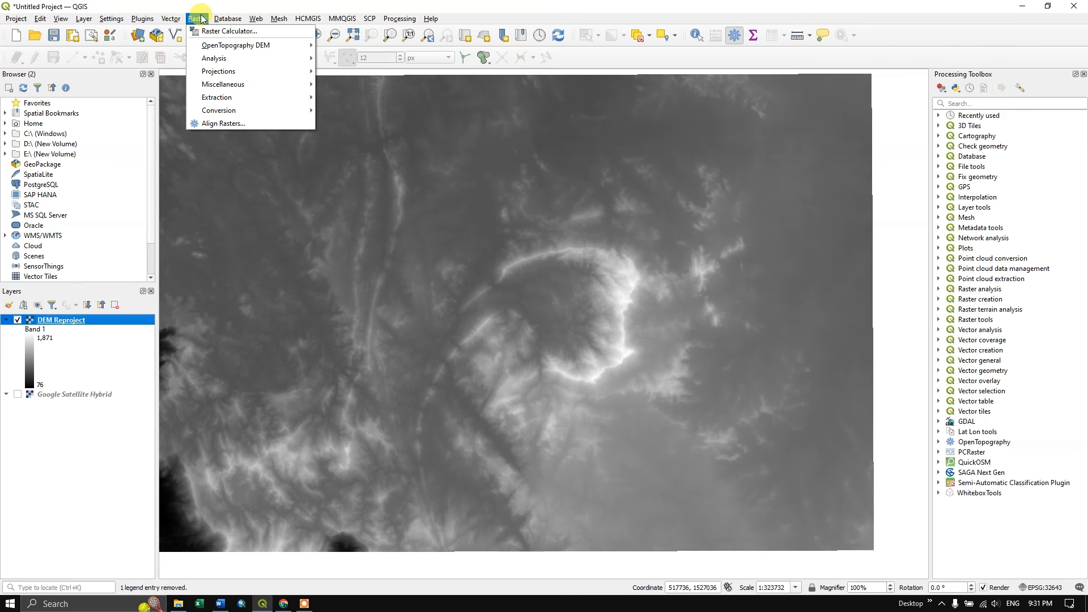
pyautogui.moveTo(260, 97)
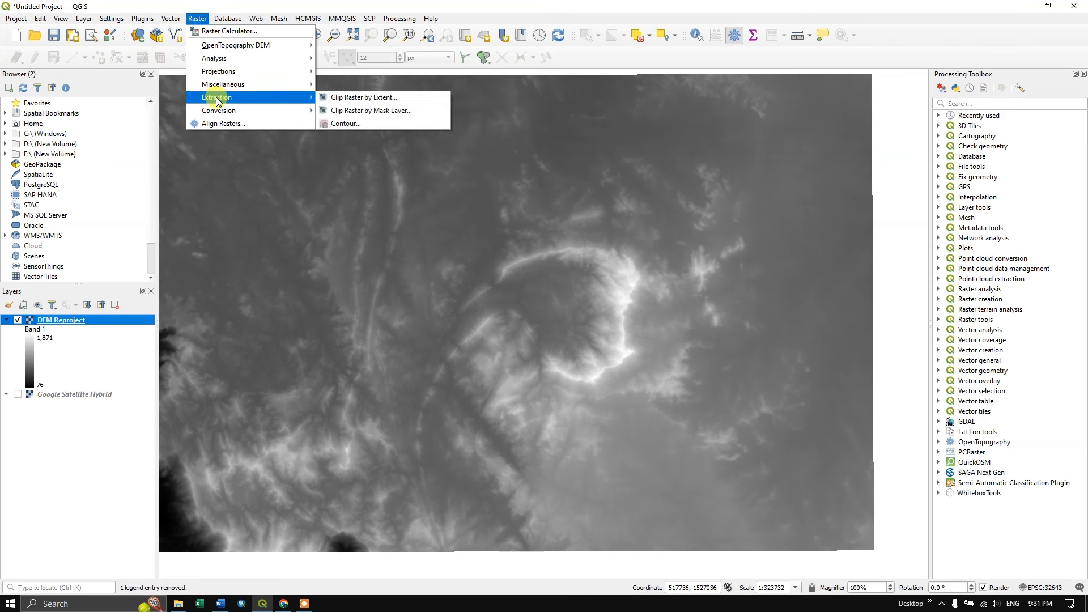
pyautogui.click(379, 99)
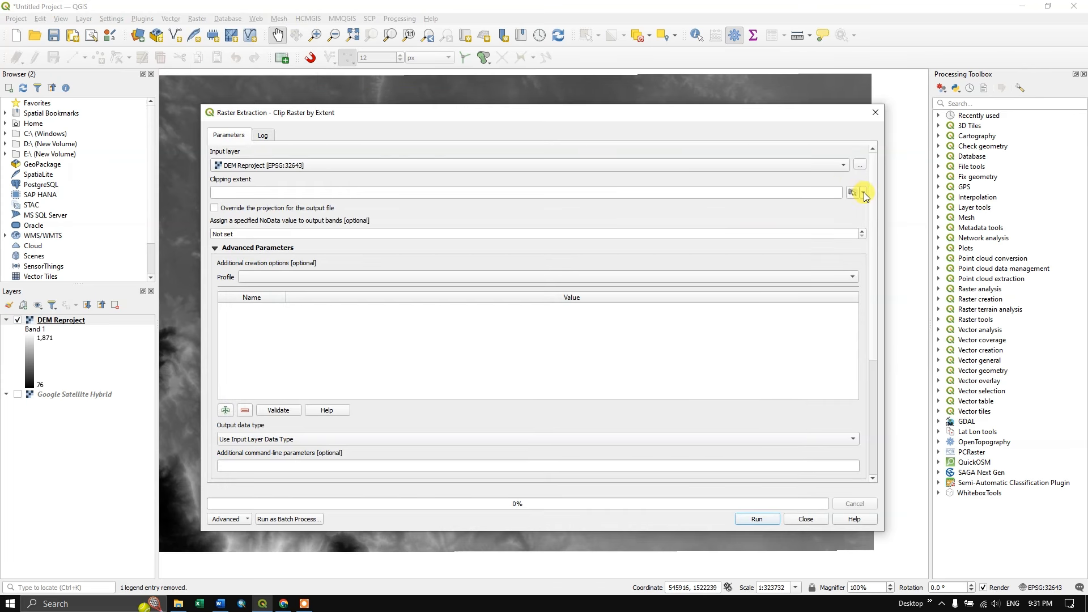
pyautogui.click(657, 165)
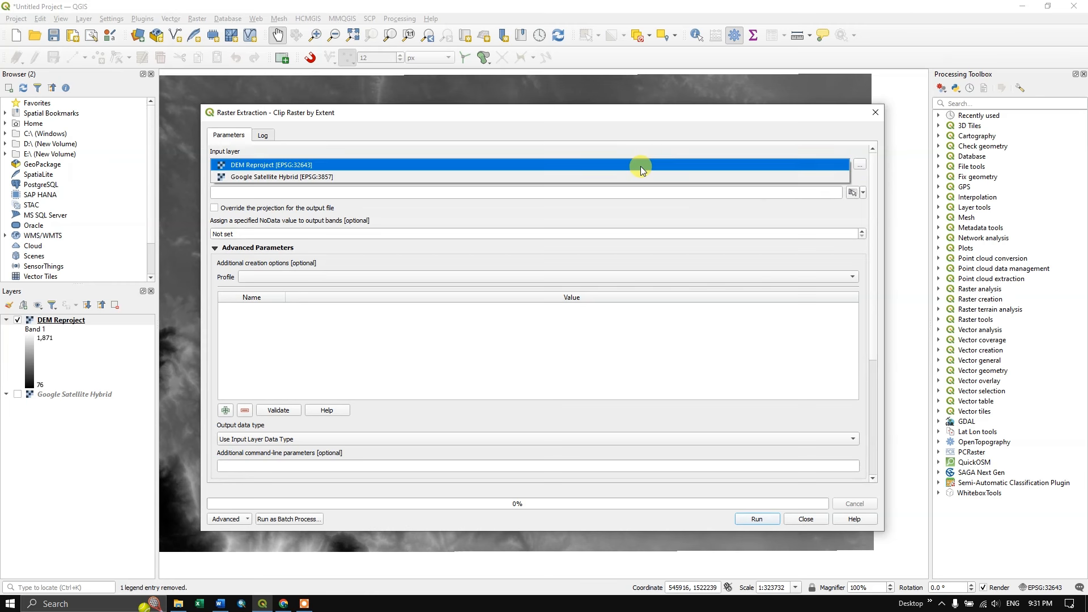
pyautogui.click(281, 165)
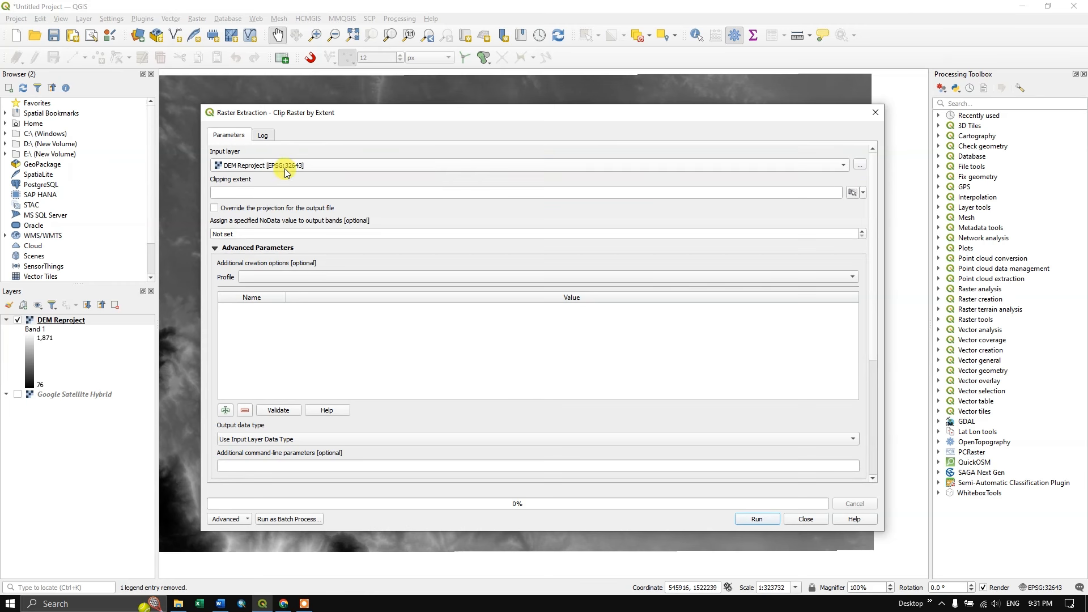
pyautogui.click(863, 194)
pyautogui.moveTo(866, 206)
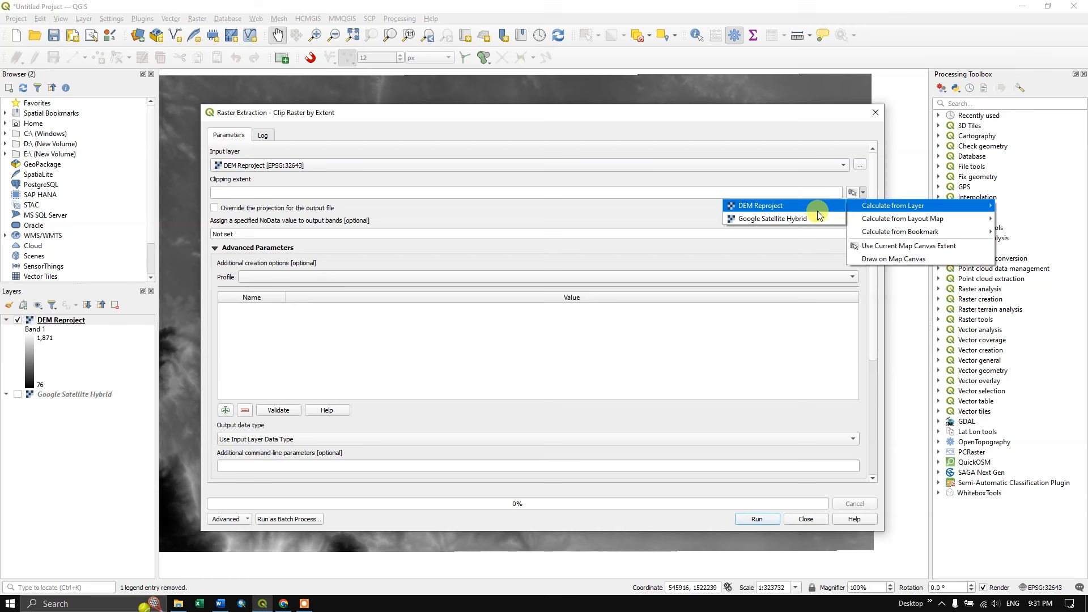
pyautogui.click(901, 259)
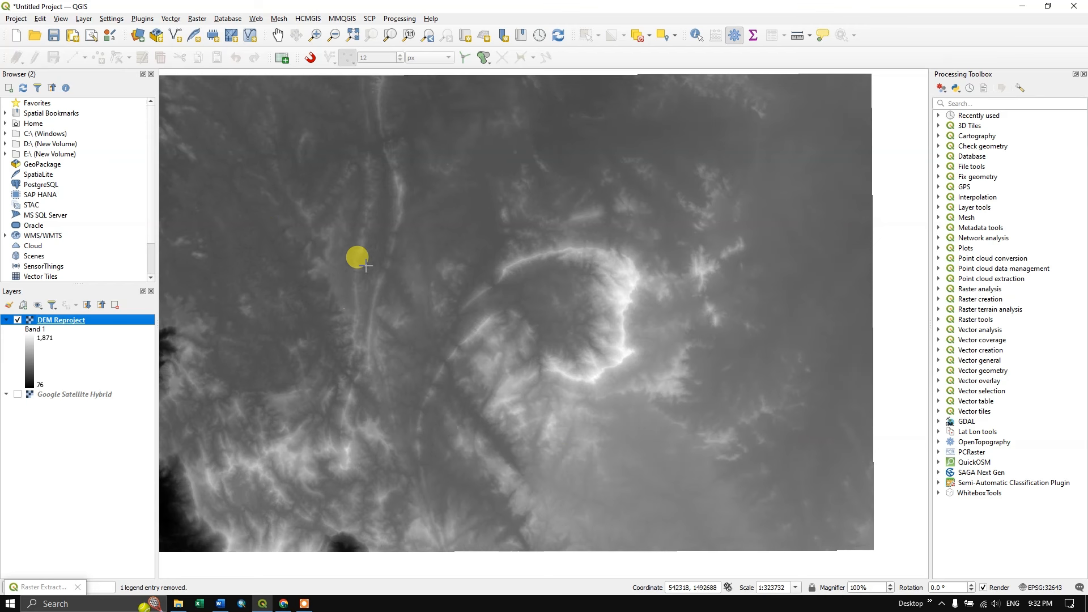
pyautogui.moveTo(344, 176)
pyautogui.mouseDown()
pyautogui.moveTo(436, 274)
pyautogui.moveTo(742, 458)
pyautogui.moveTo(746, 485)
pyautogui.moveTo(732, 473)
pyautogui.moveTo(775, 500)
pyautogui.moveTo(723, 464)
pyautogui.mouseUp()
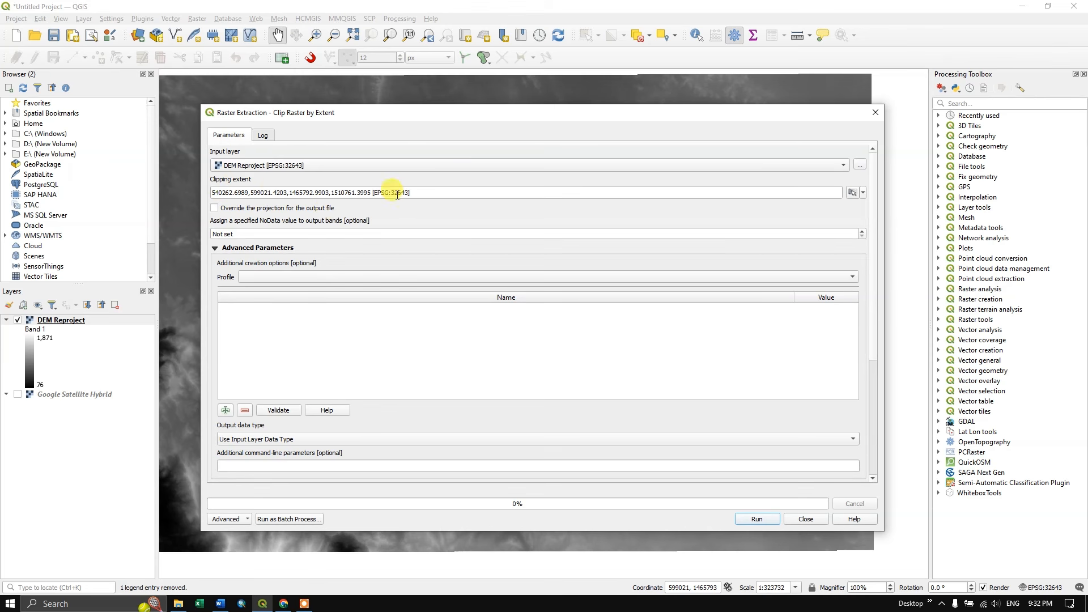
# Run the extent clip with its output saved to a temporary file, and close the tool.
pyautogui.moveTo(872, 342); pyautogui.dragTo(872, 441)
pyautogui.click(859, 339)
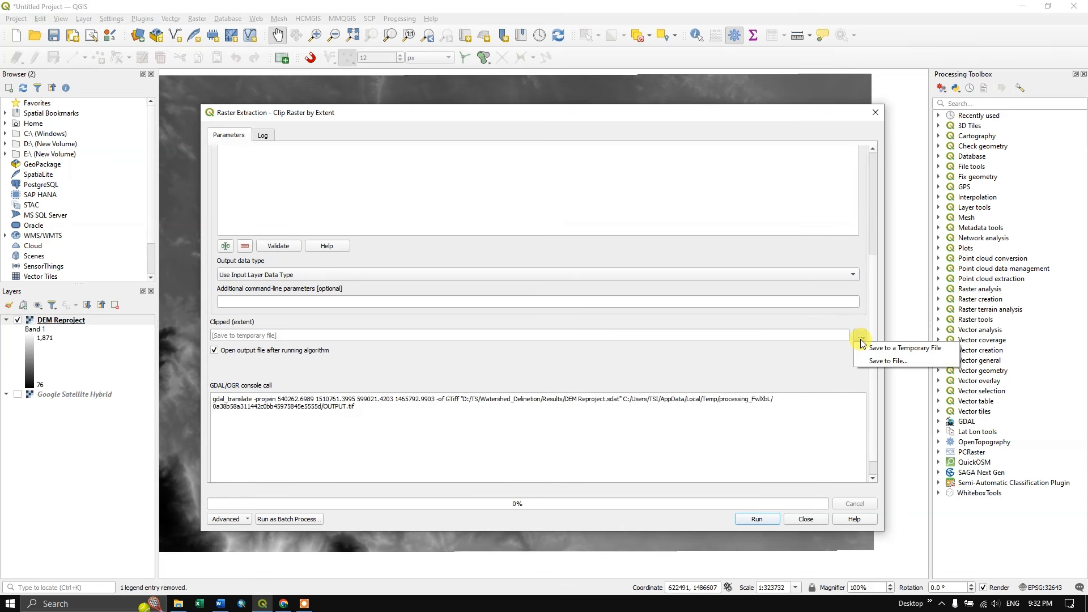
pyautogui.click(887, 347)
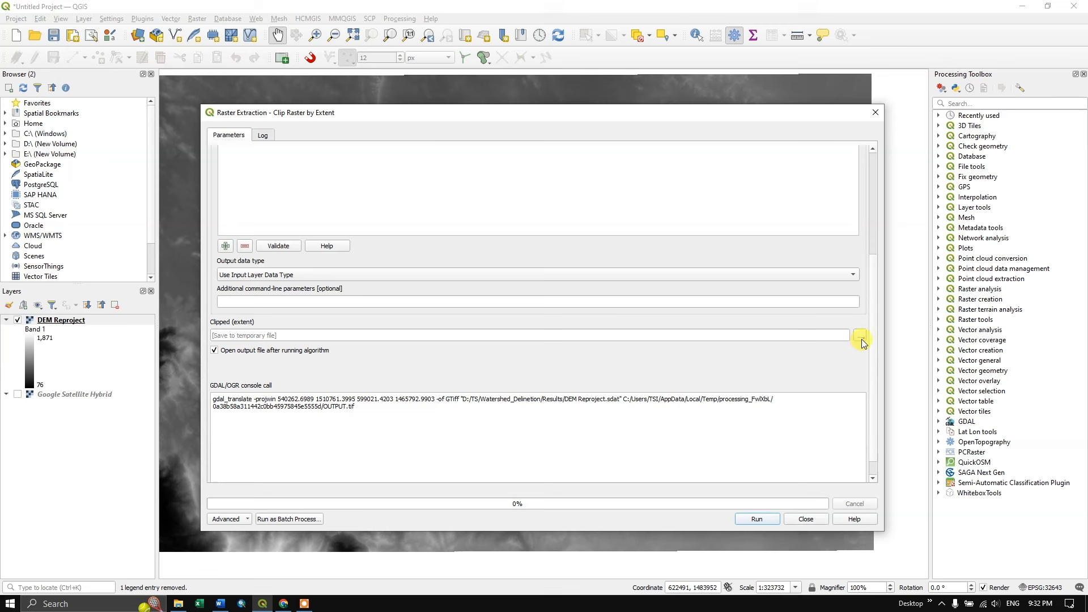
pyautogui.click(862, 338)
pyautogui.click(889, 348)
pyautogui.click(763, 520)
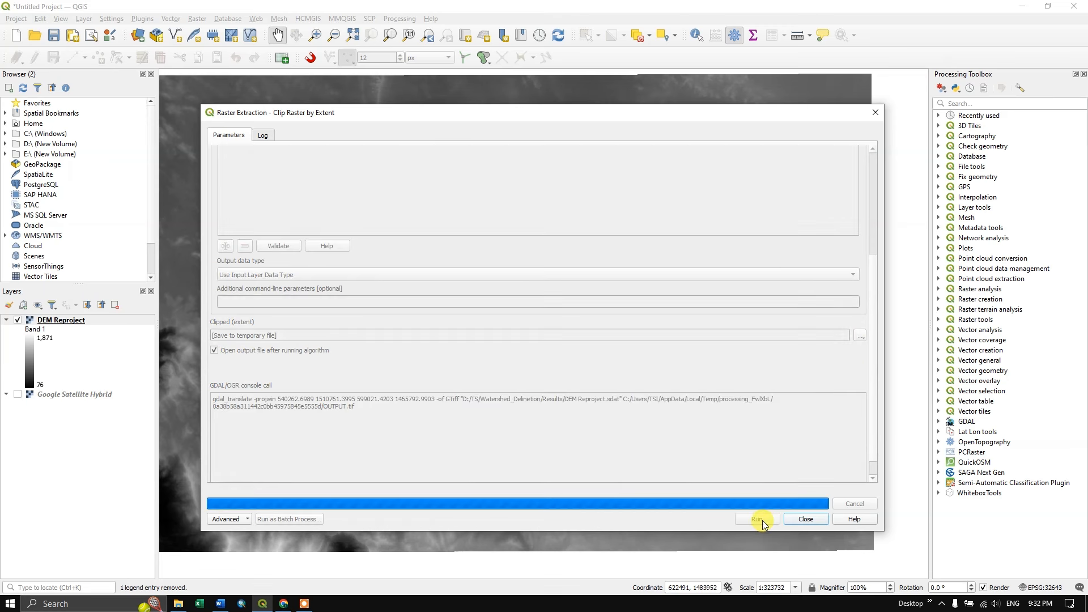
pyautogui.click(805, 519)
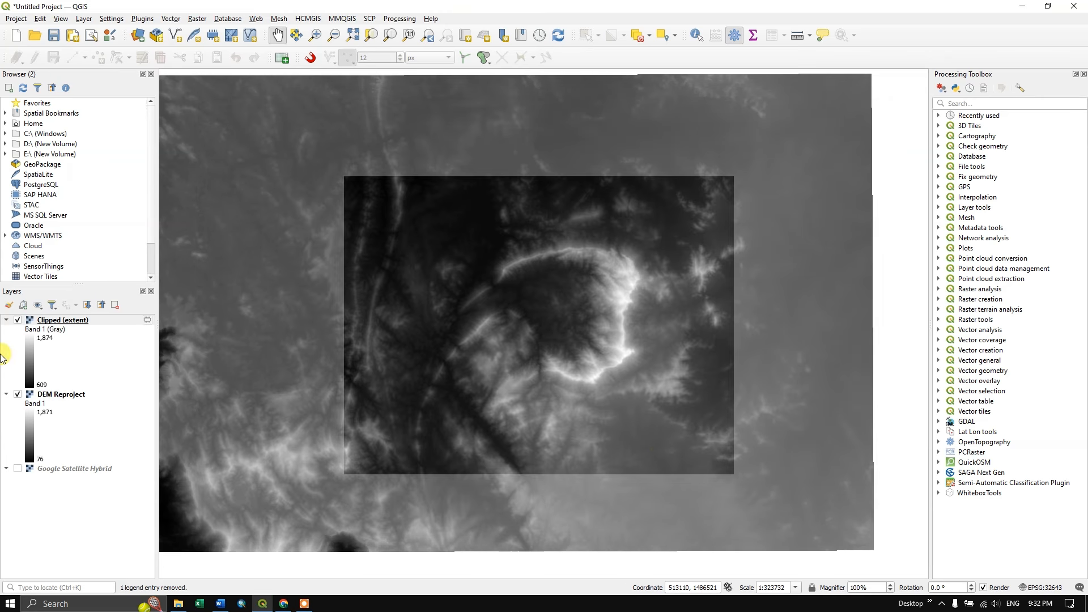
# Hide the DEM Reproject layer and inspect the clipped raster on its own.
pyautogui.click(17, 394)
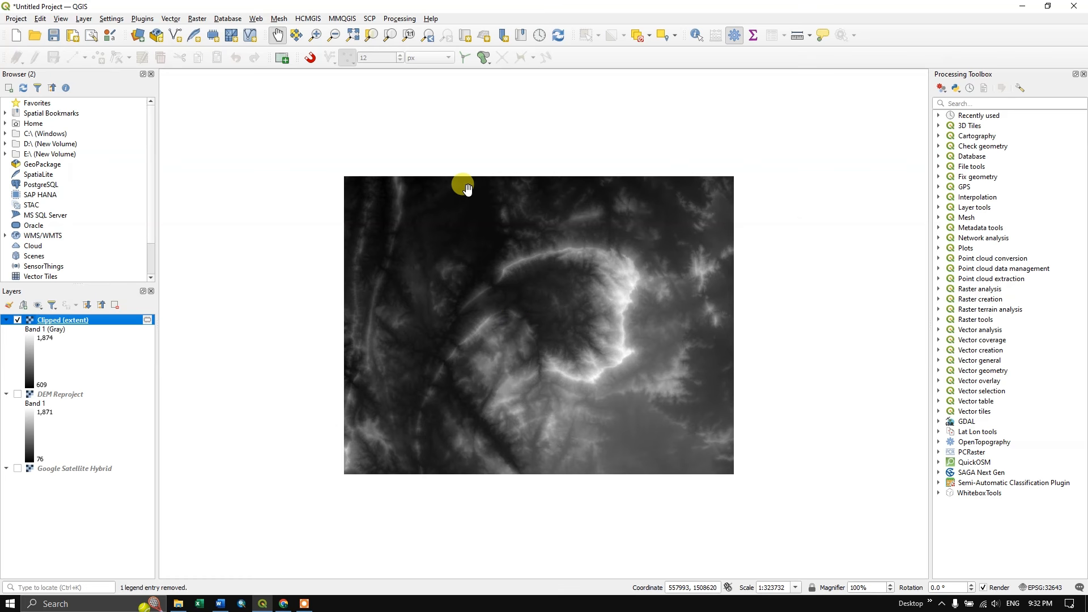
pyautogui.scroll(1, 485, 282)
pyautogui.scroll(-1, 489, 285)
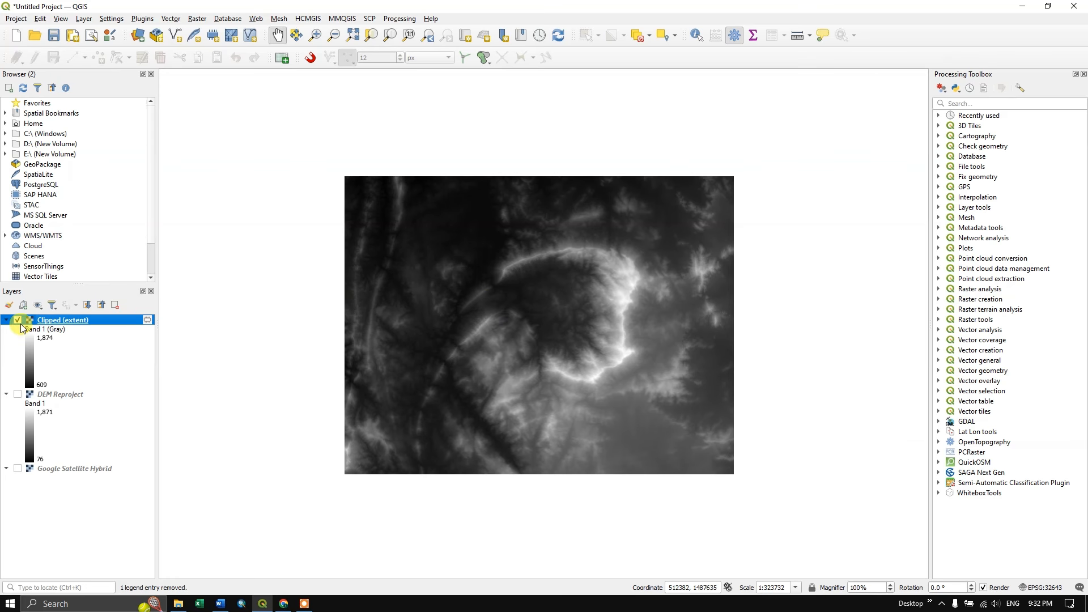
# Show the DEM Reproject layer again and remove the Clipped (extent) layer from the project.
pyautogui.click(19, 320)
pyautogui.click(18, 394)
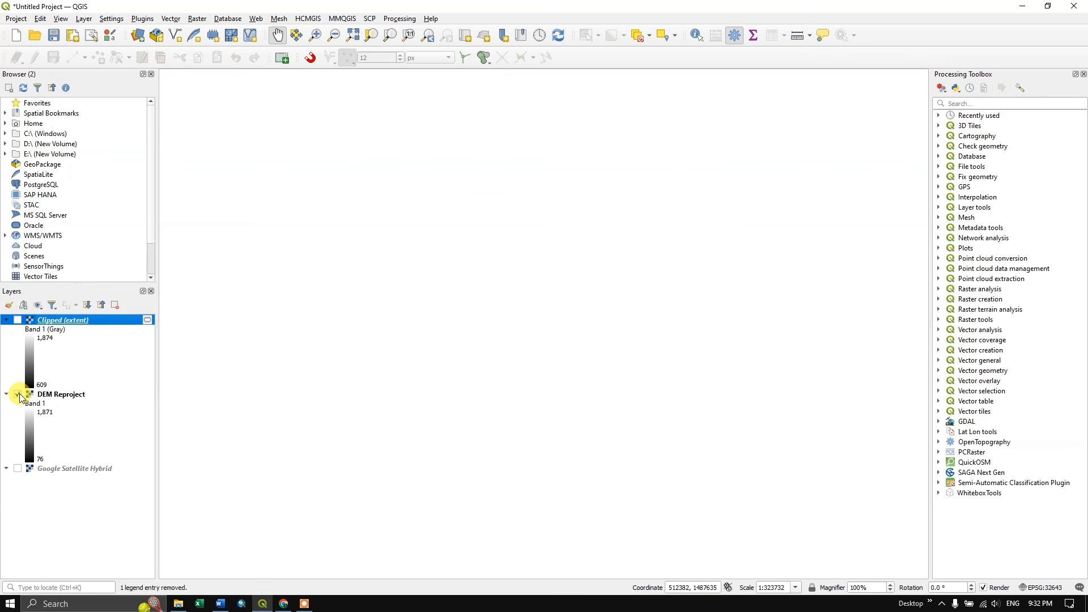
pyautogui.rightClick(105, 319)
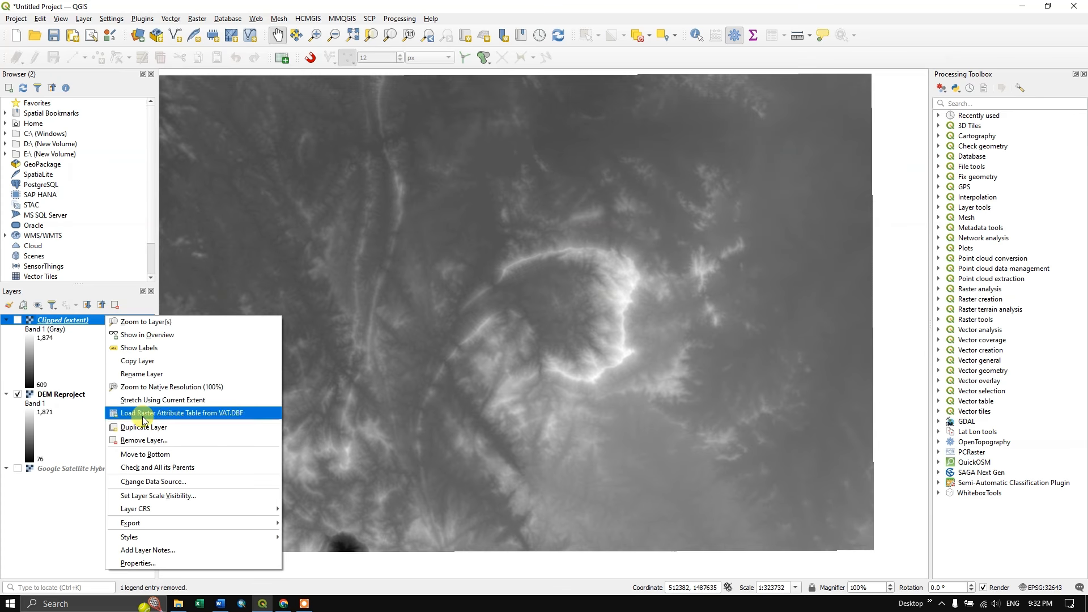
pyautogui.click(147, 440)
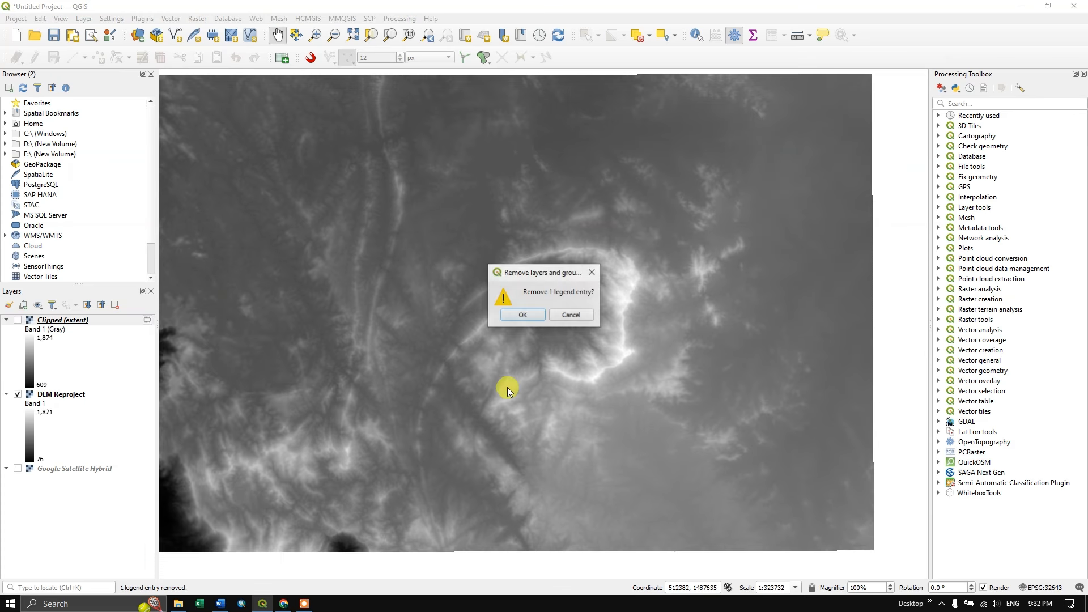
pyautogui.click(531, 318)
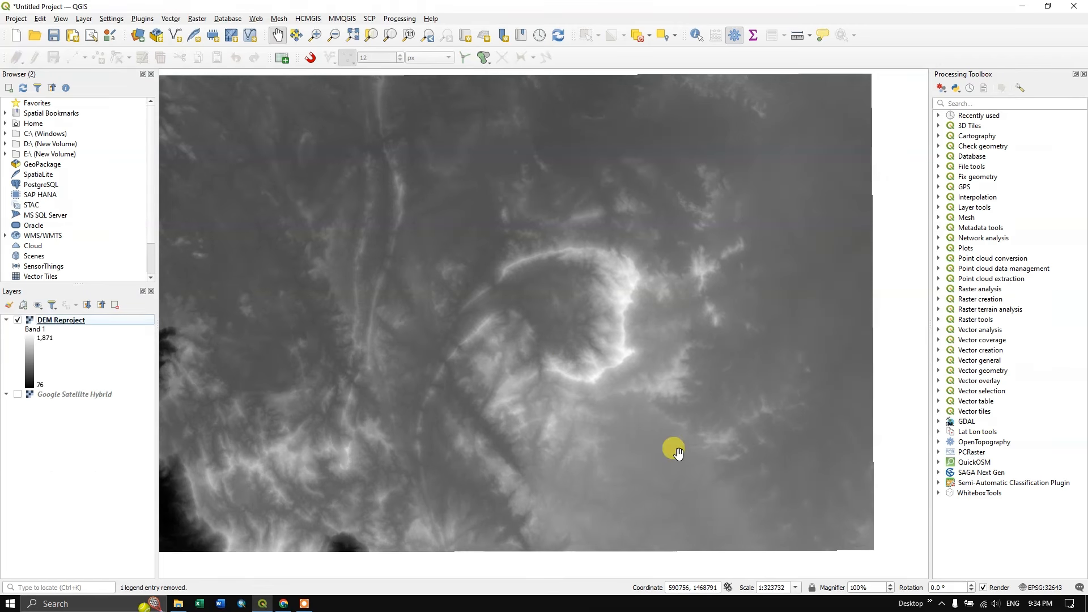
# Search the processing tools for "Fill" and open SAGA Next Gen's Fill sinks (wang & liu) tool.
pyautogui.click(403, 18)
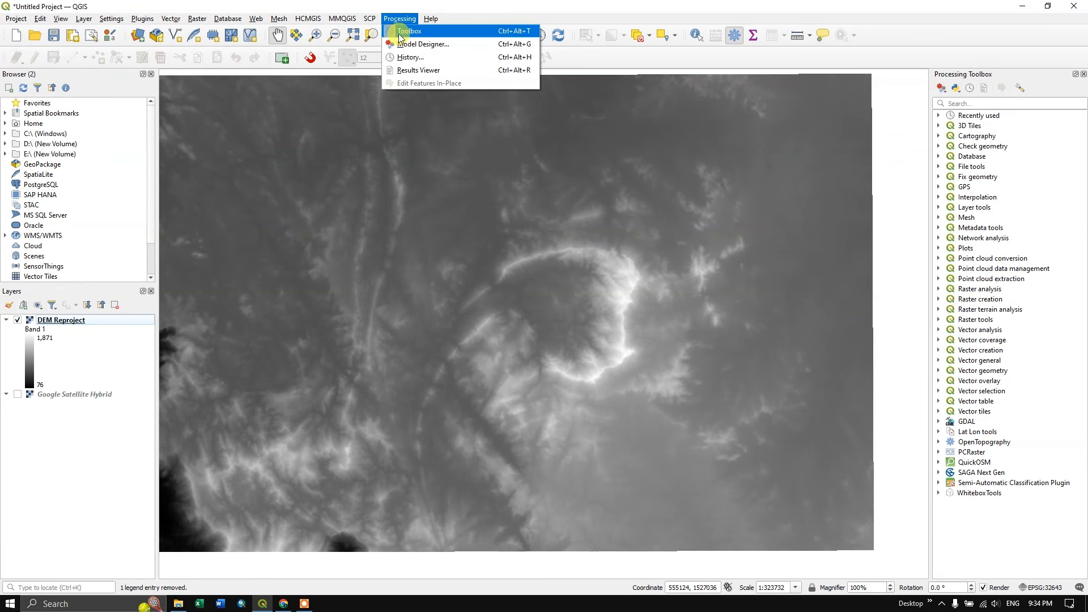
pyautogui.click(1032, 76)
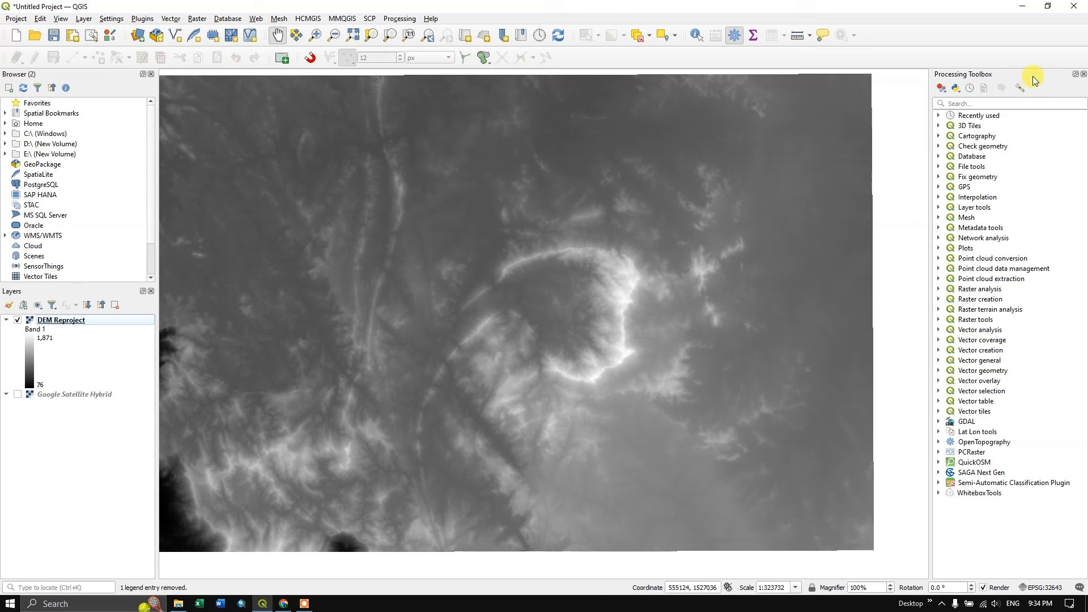
pyautogui.click(969, 104)
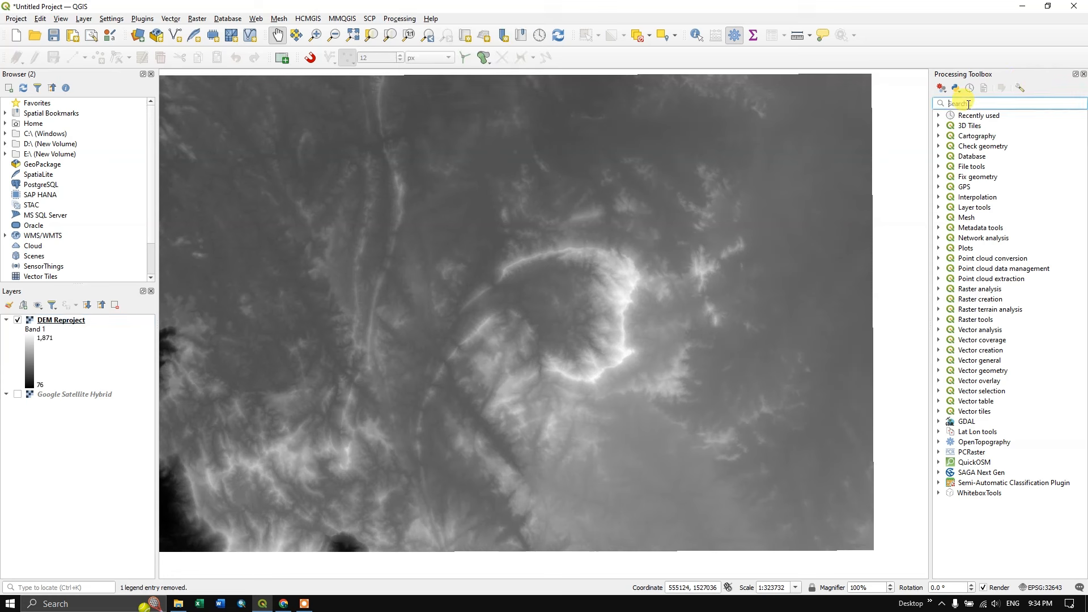
pyautogui.write('F')
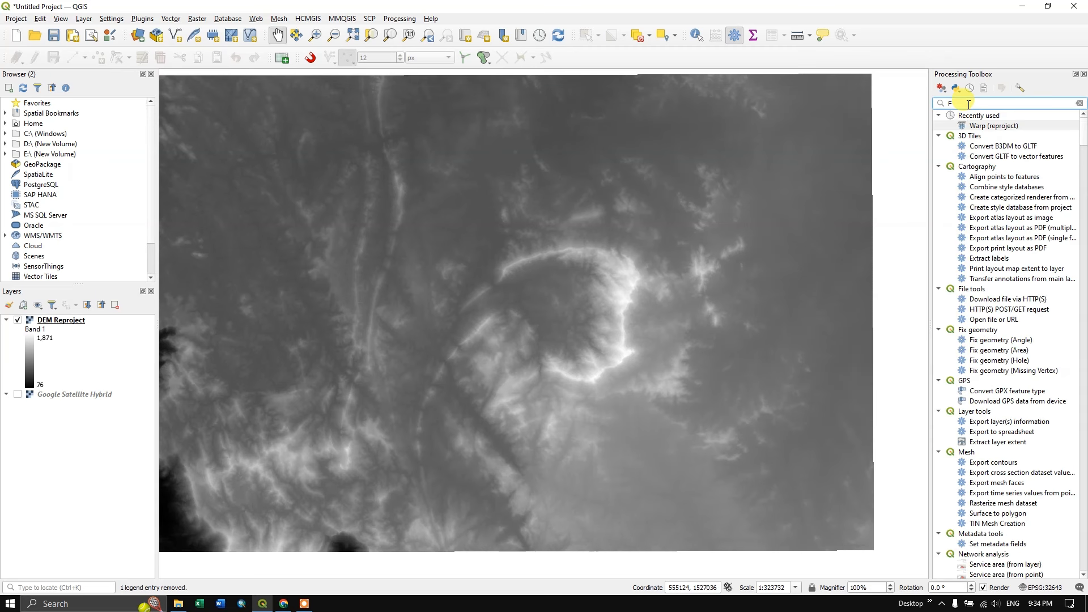
pyautogui.write('ill')
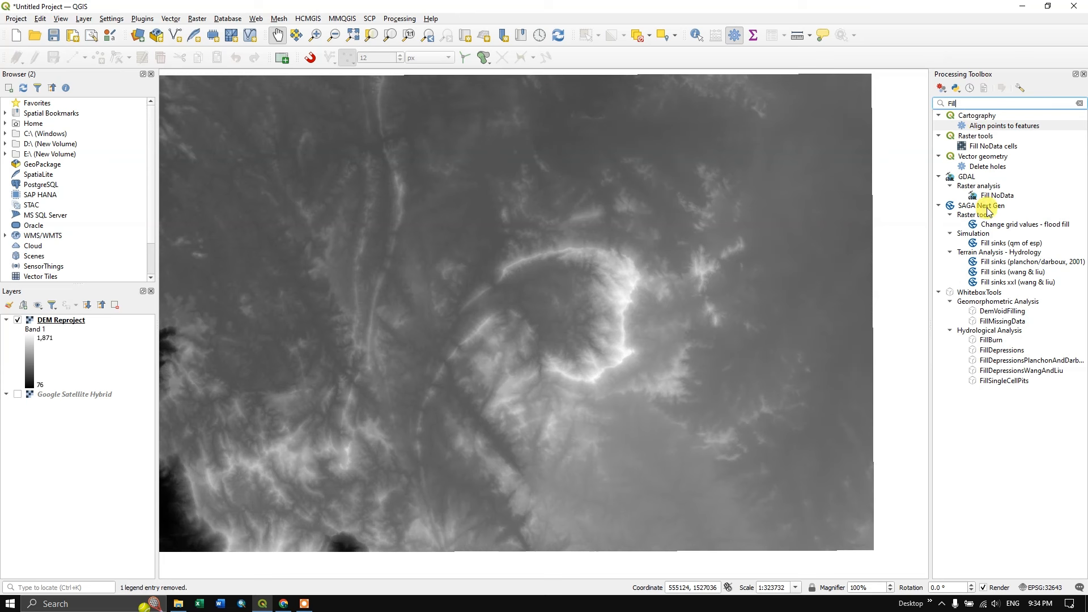
pyautogui.doubleClick(999, 273)
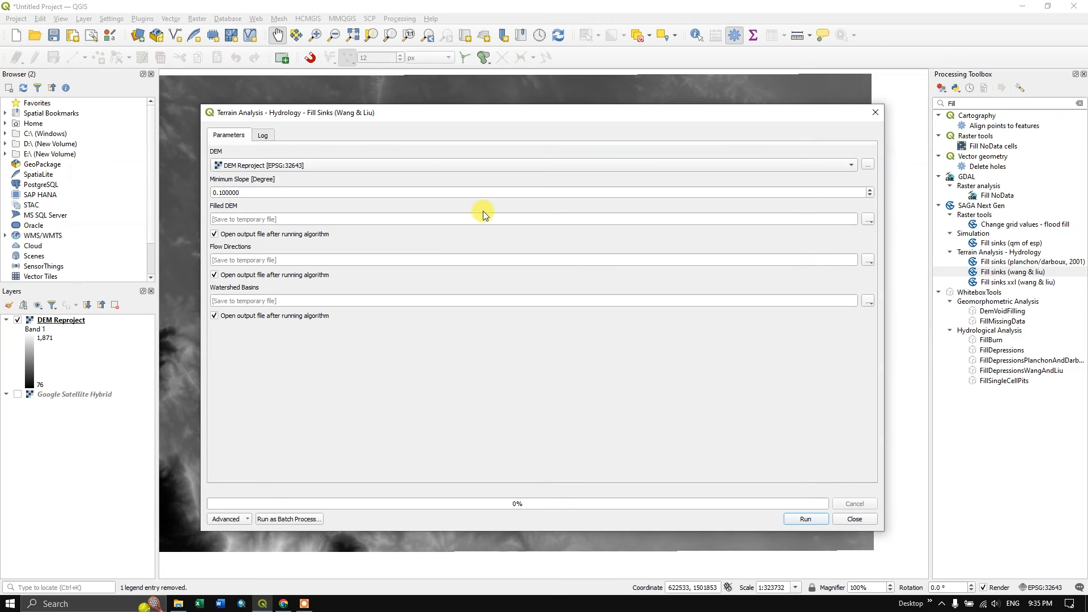
pyautogui.moveTo(406, 117); pyautogui.dragTo(395, 380)
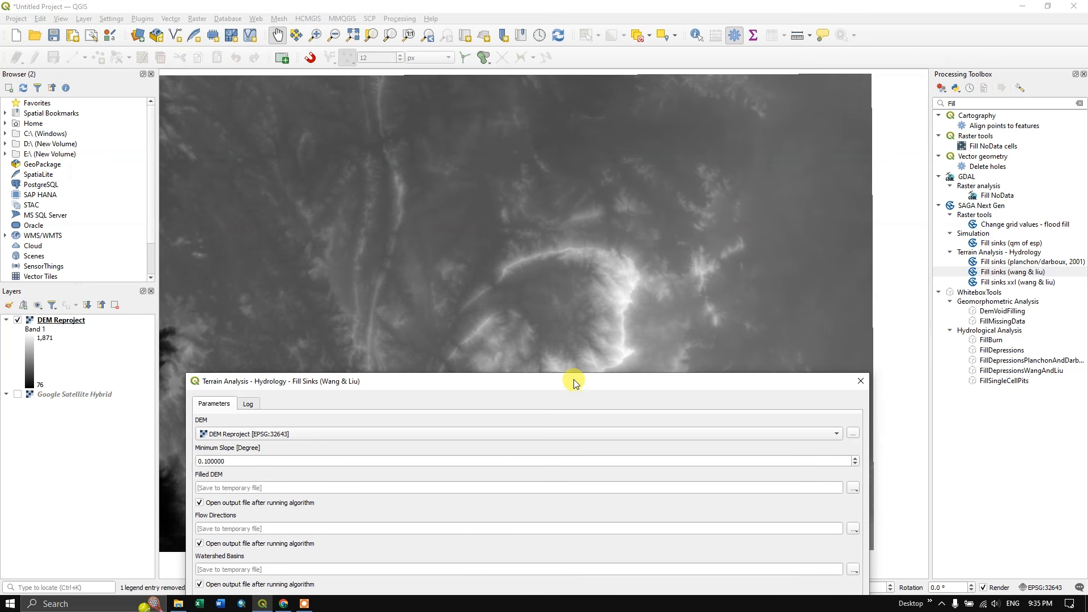
pyautogui.moveTo(573, 384); pyautogui.dragTo(667, 120)
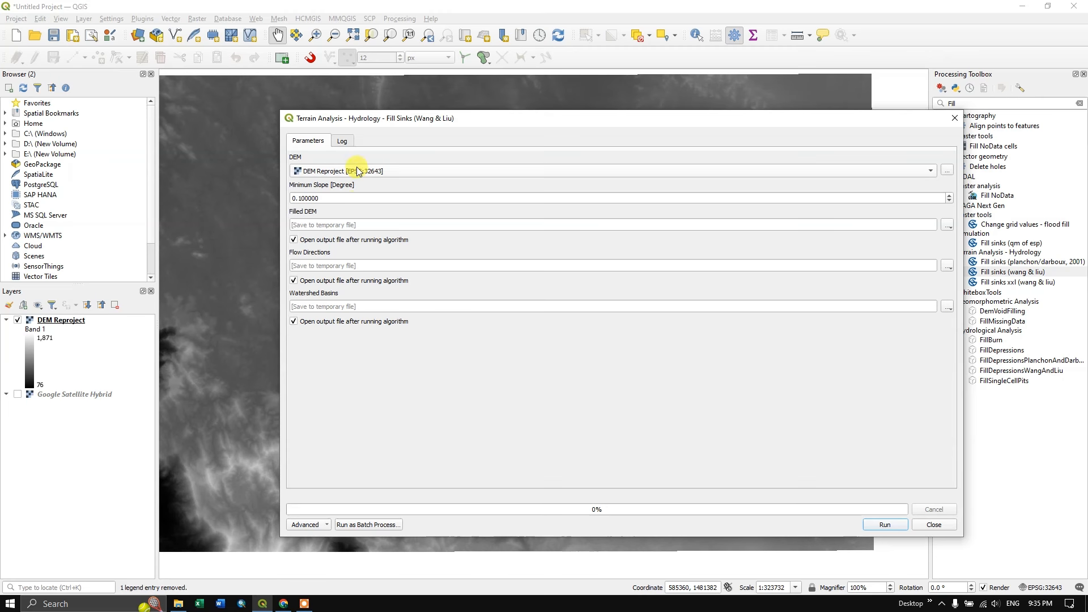
pyautogui.moveTo(445, 118); pyautogui.dragTo(394, 111)
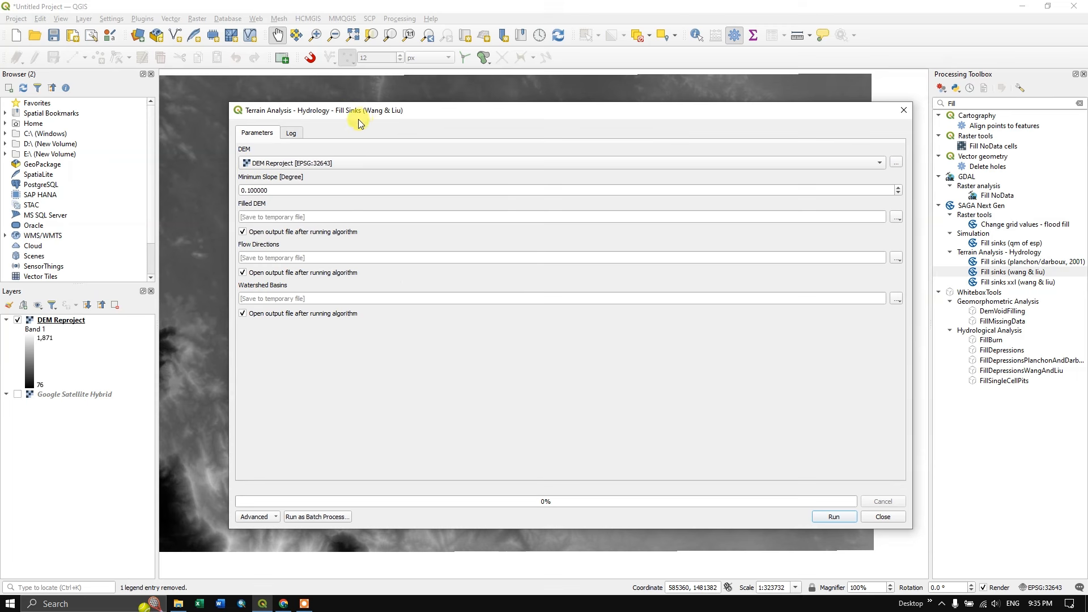
# Switch to the browser and read the ArcGIS Pro "How Fill works" help page about filling sinks and removing peaks.
pyautogui.click(283, 603)
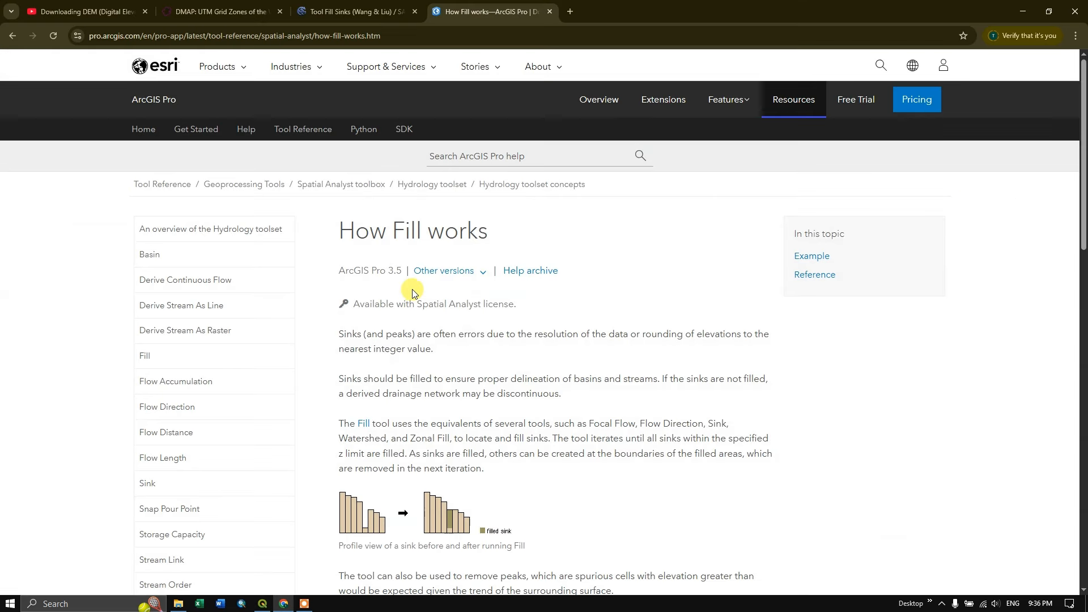
pyautogui.scroll(-1, 494, 349)
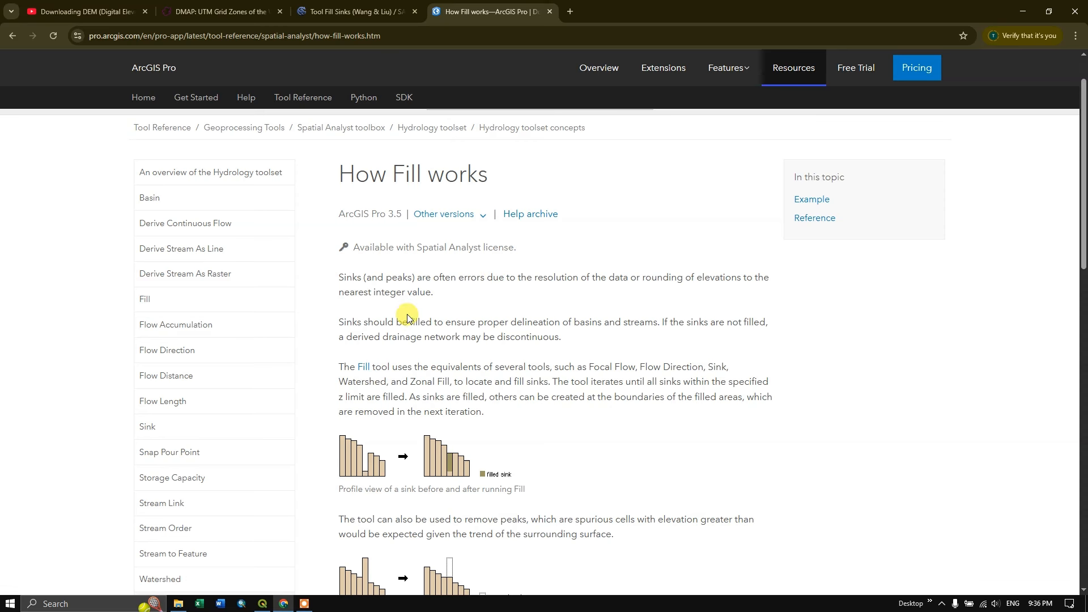
pyautogui.scroll(-4, 369, 286)
pyautogui.scroll(2, 396, 224)
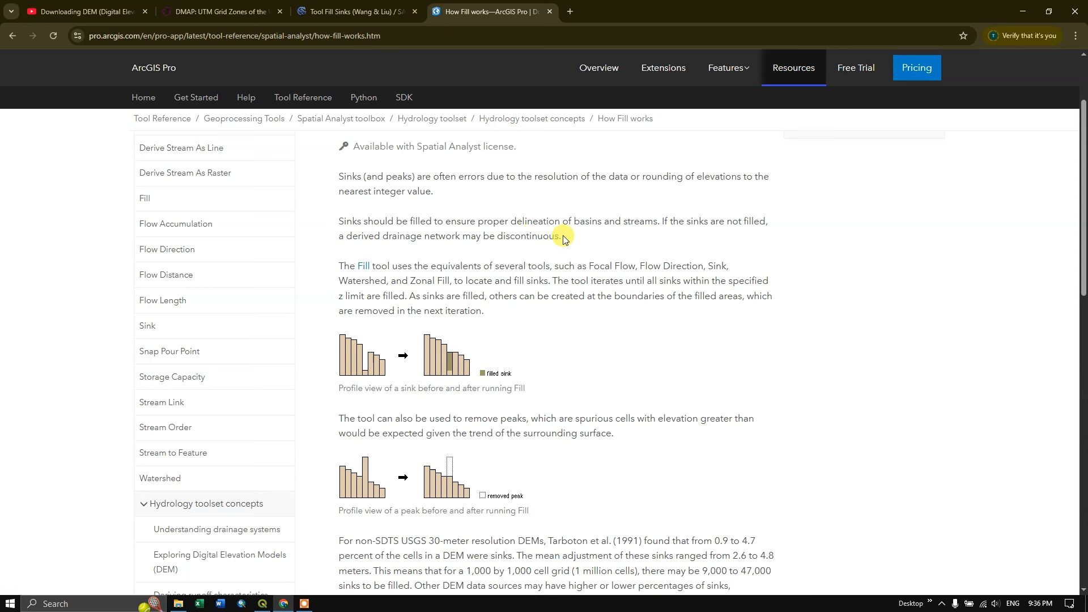
pyautogui.scroll(-1, 466, 327)
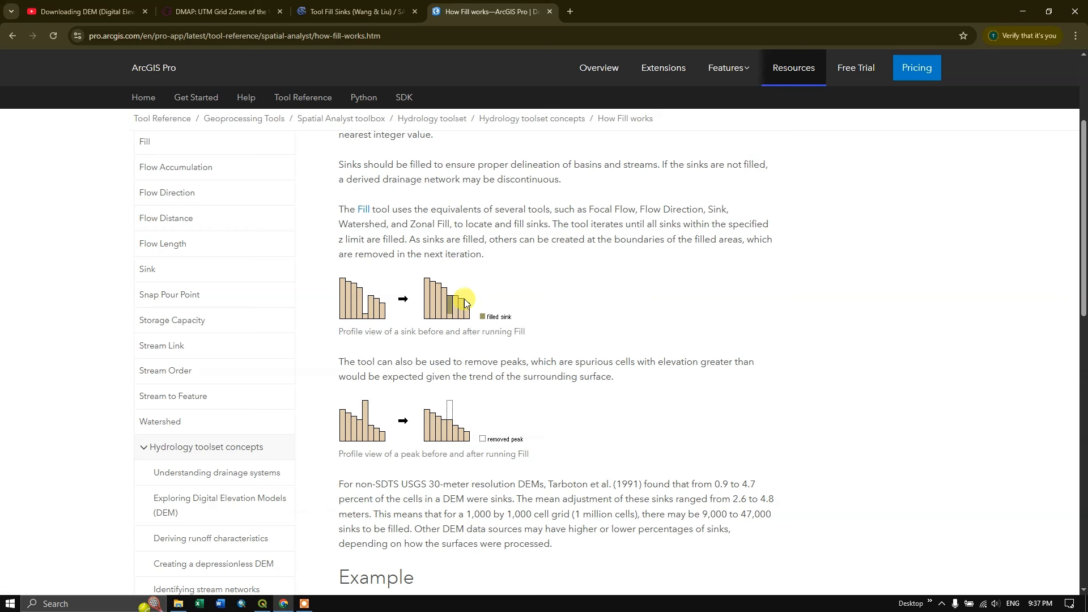
pyautogui.scroll(-1, 464, 298)
pyautogui.scroll(-1, 464, 298)
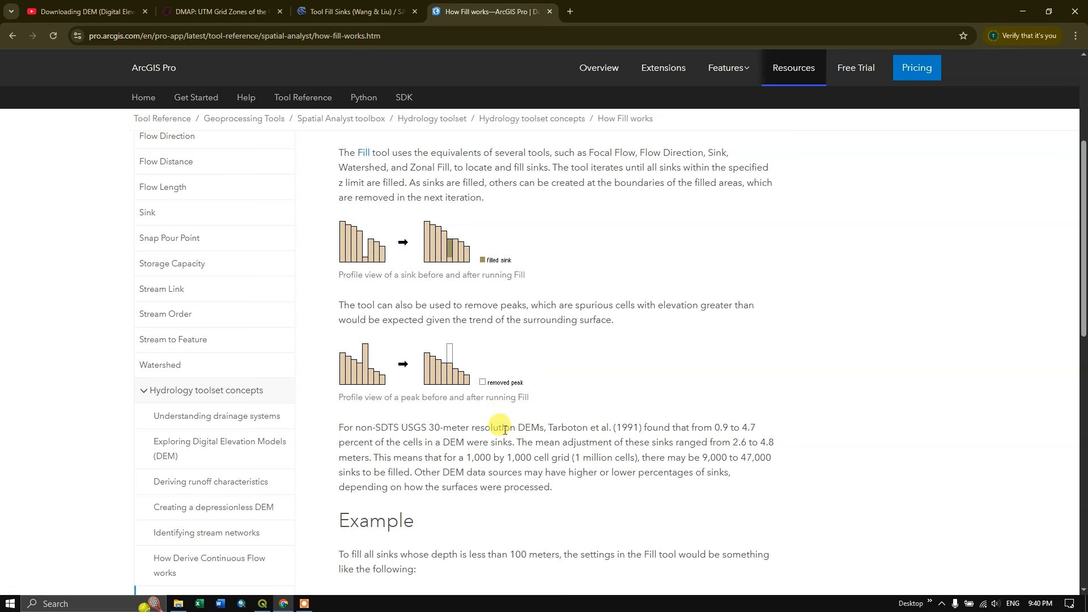
# Return to QGIS and turn off opening the Watershed Basins and Flow Directions outputs in the Fill Sinks tool.
pyautogui.click(263, 601)
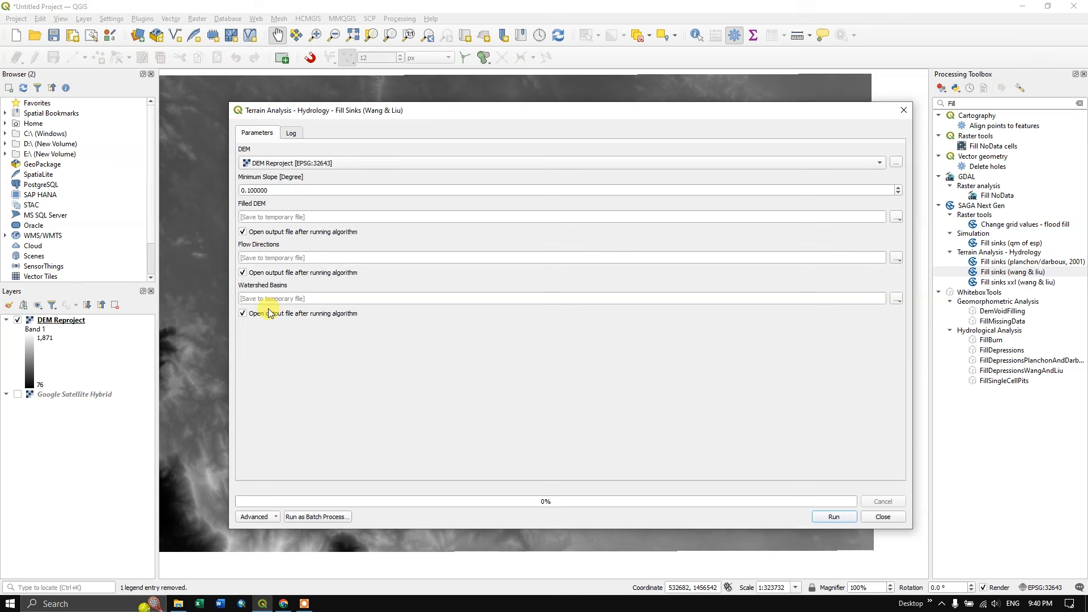
pyautogui.click(243, 314)
pyautogui.click(243, 273)
# Set the Filled DEM output to DEM Fill.sdat in the Results folder, run Fill Sinks, and close the tool.
pyautogui.click(897, 218)
pyautogui.click(923, 242)
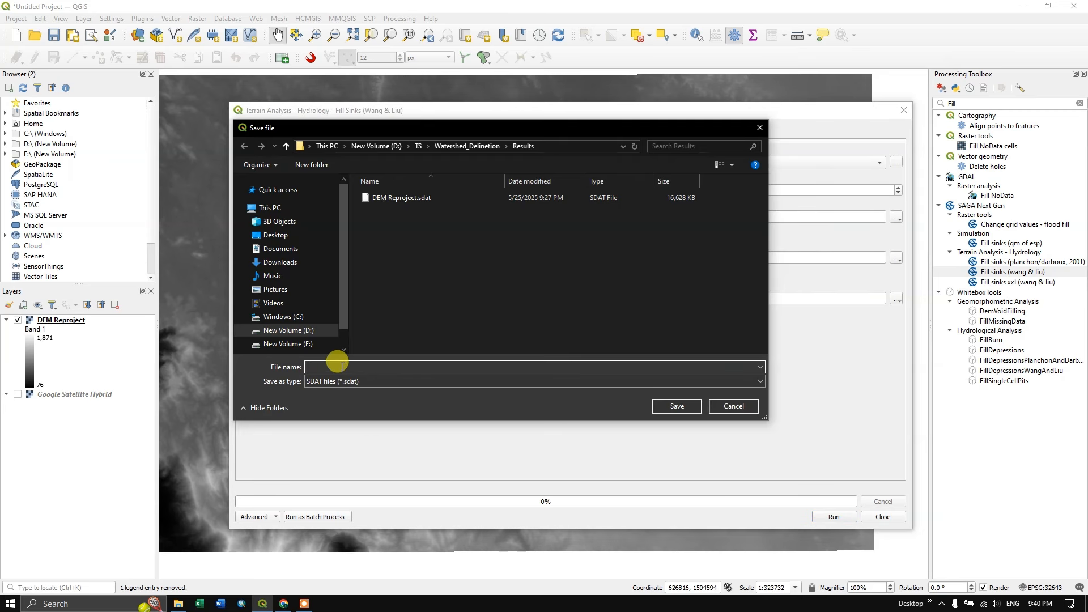
pyautogui.click(337, 366)
pyautogui.write('DEM ')
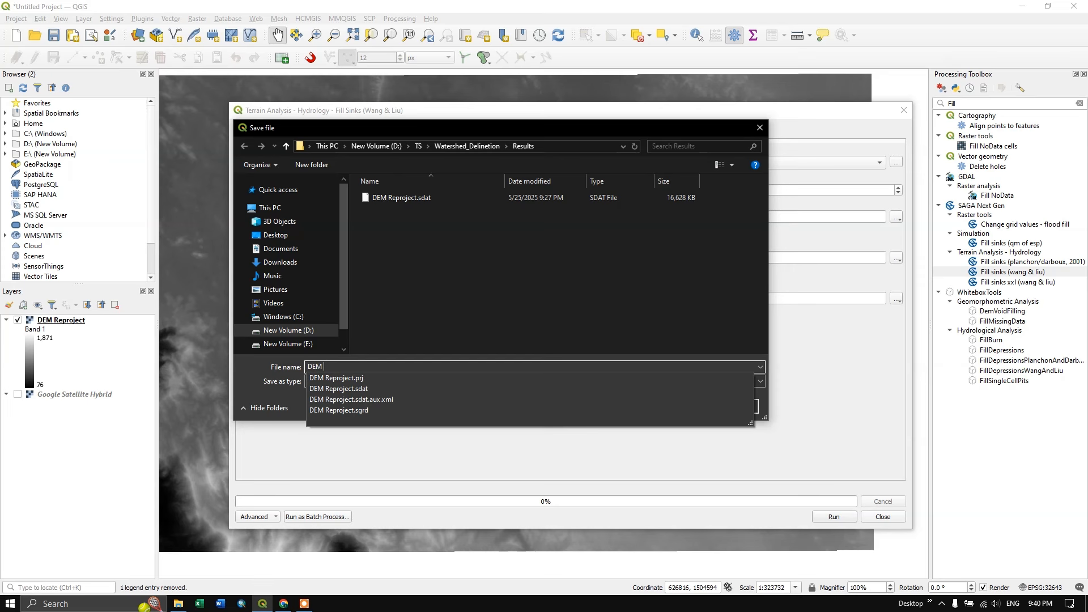
pyautogui.write('Fil')
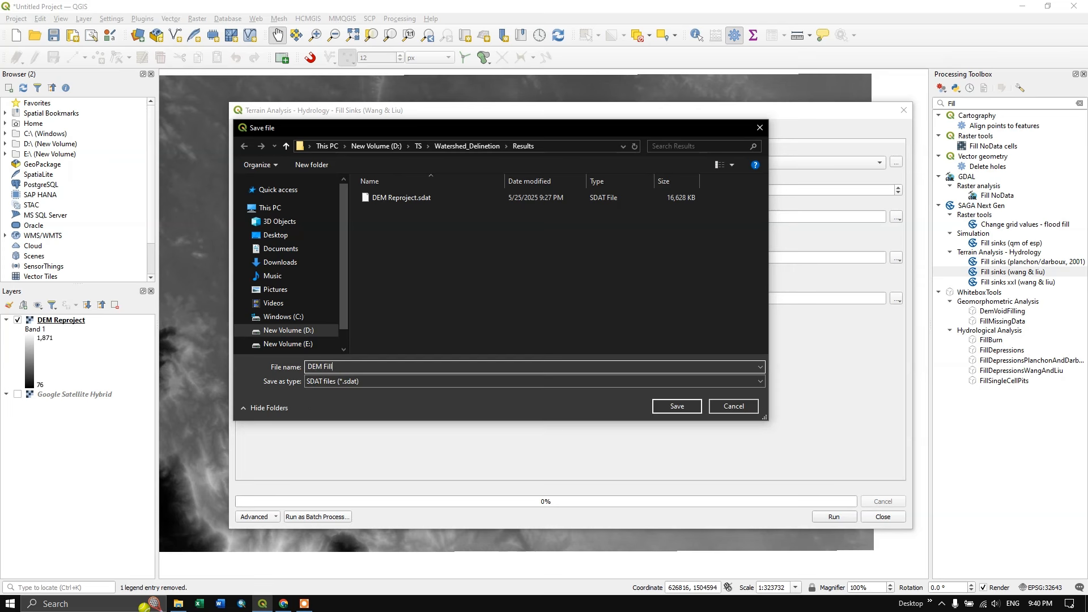
pyautogui.write('l')
pyautogui.click(677, 405)
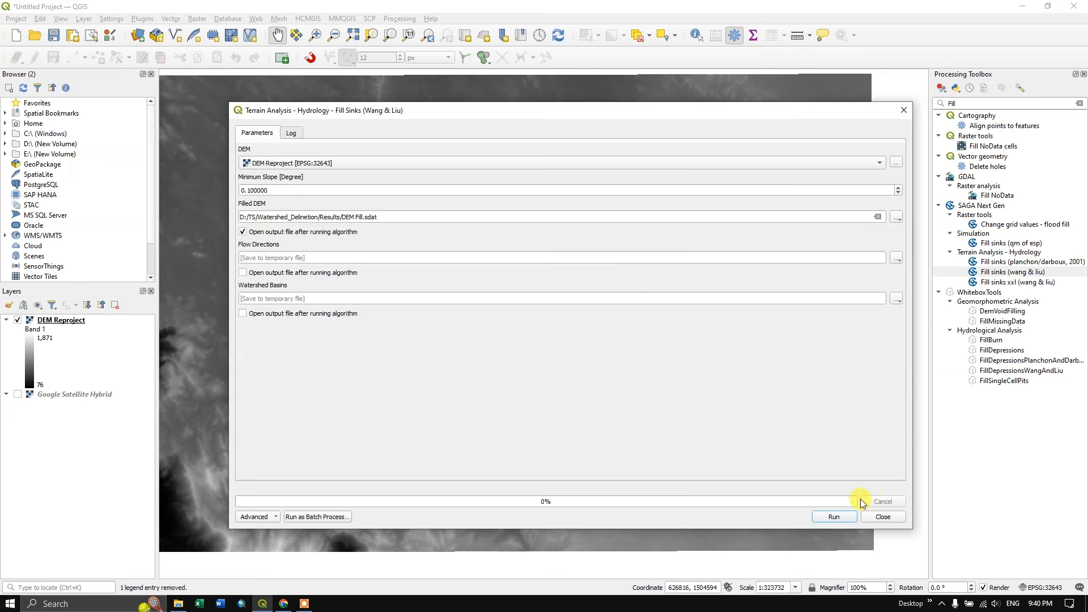
pyautogui.click(844, 518)
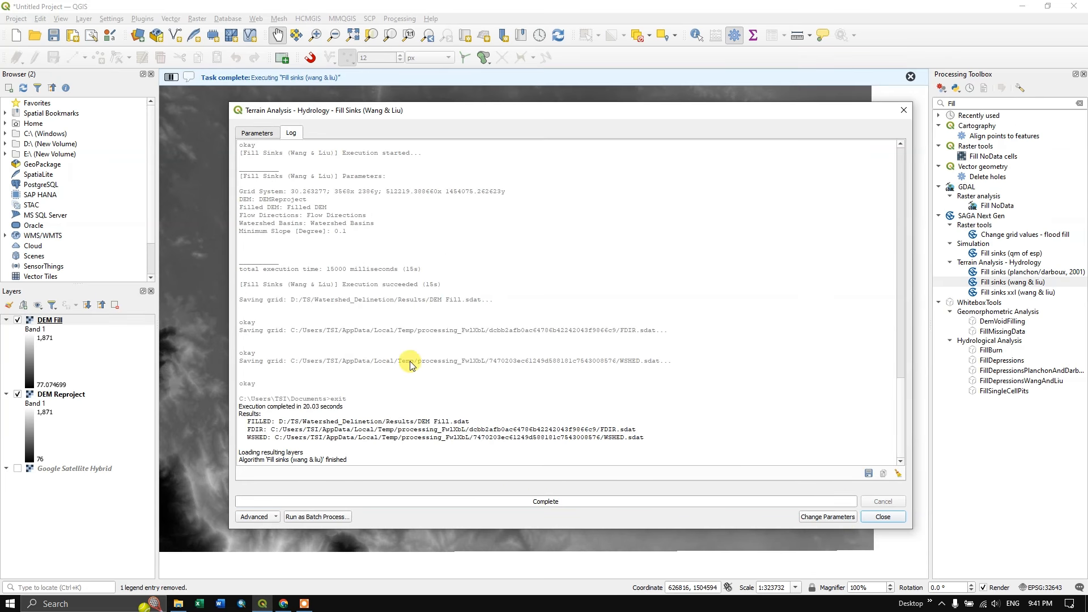
pyautogui.click(886, 517)
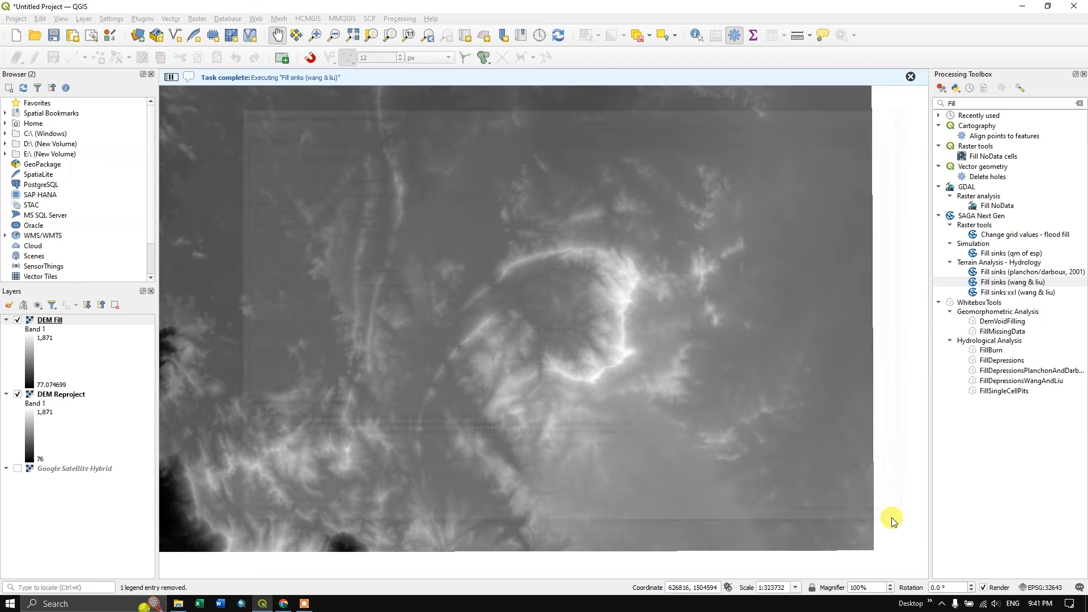
# Hide the DEM Reproject layer and remove it from the project.
pyautogui.scroll(-1, 351, 371)
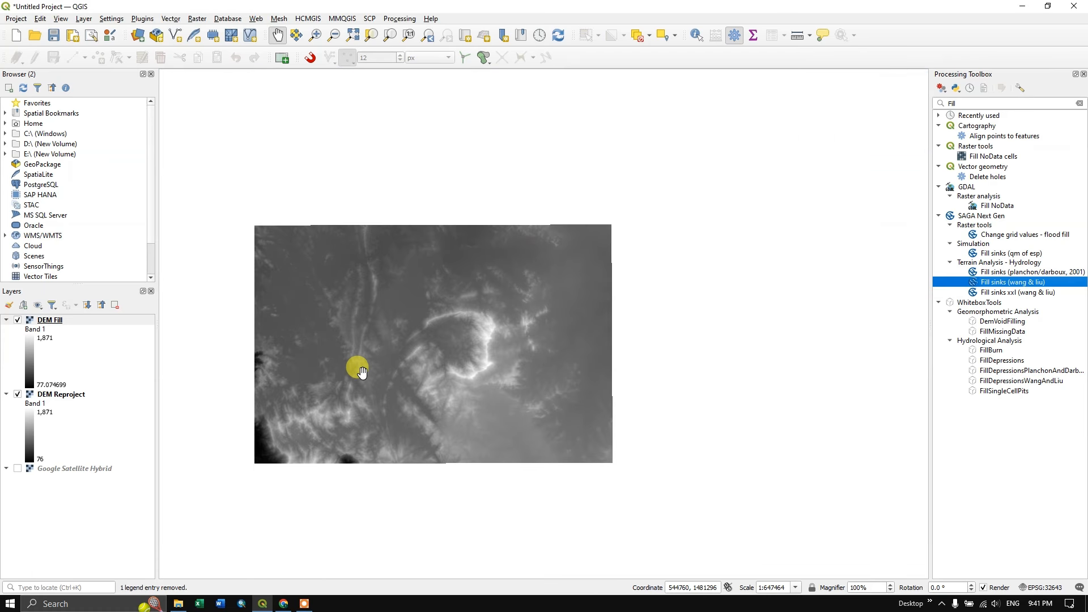
pyautogui.scroll(1, 351, 368)
pyautogui.moveTo(323, 368); pyautogui.dragTo(340, 374)
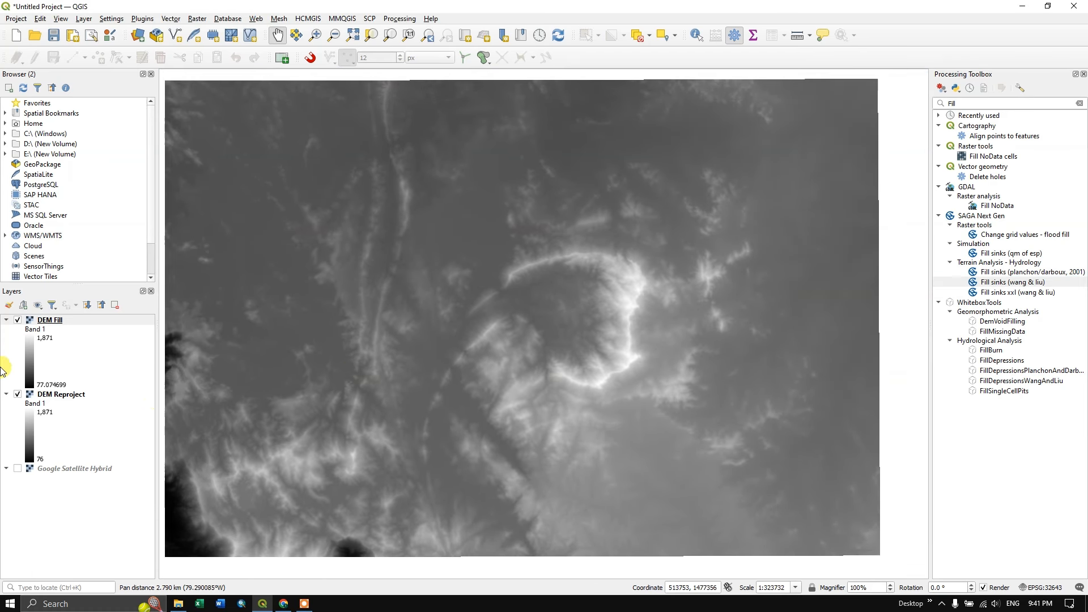
pyautogui.click(47, 320)
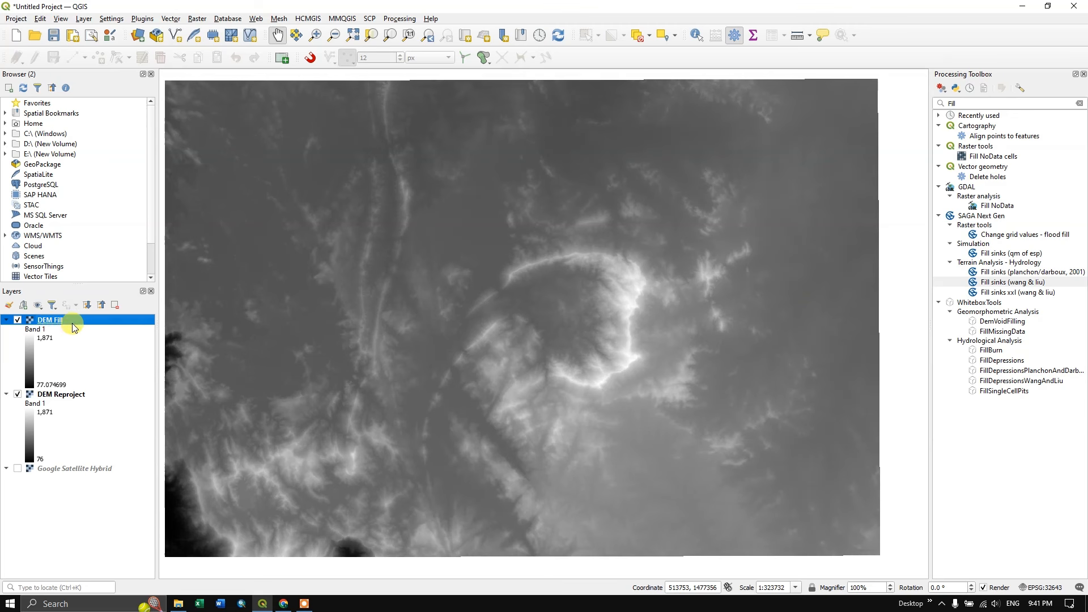
pyautogui.click(63, 394)
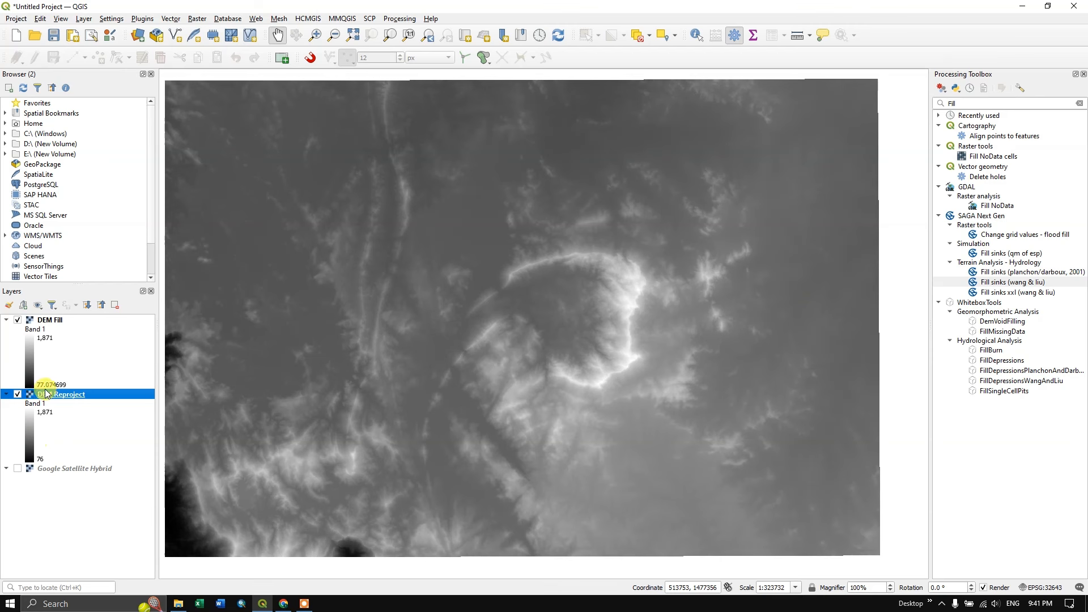
pyautogui.click(18, 395)
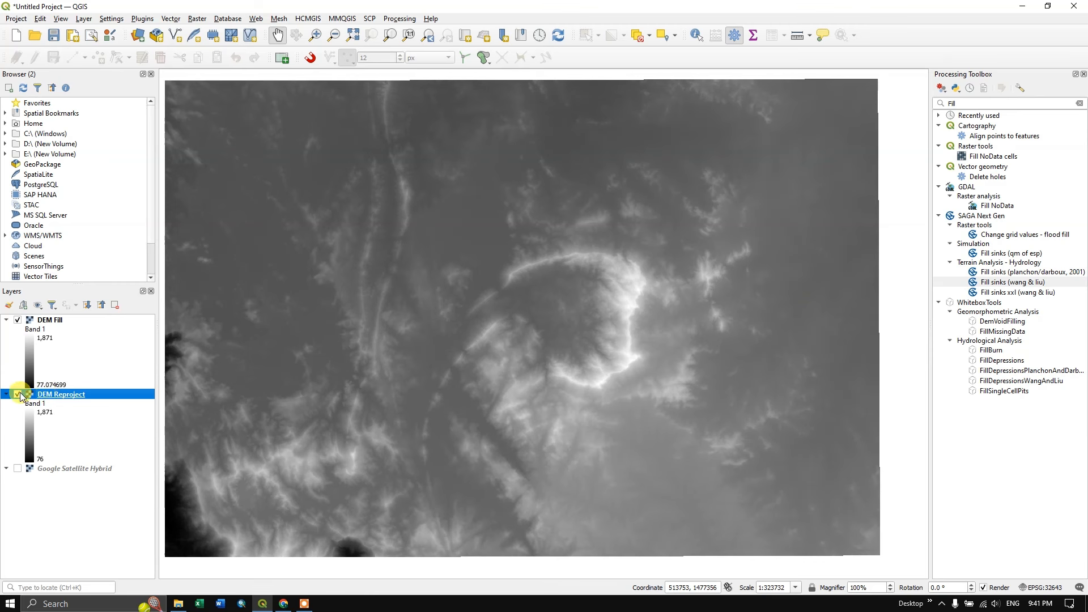
pyautogui.click(17, 394)
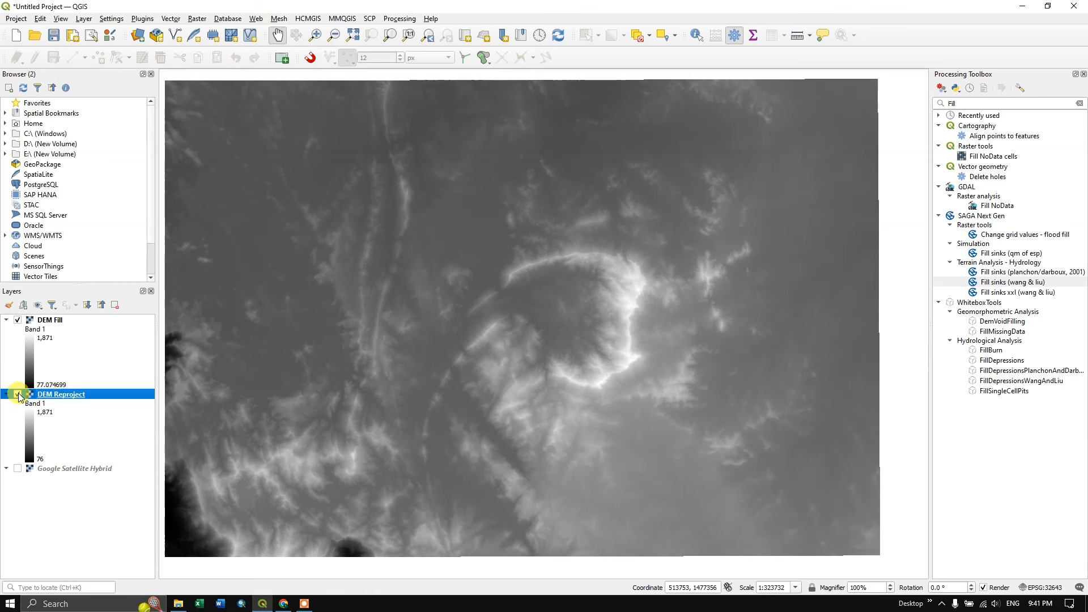
pyautogui.rightClick(61, 394)
pyautogui.click(106, 255)
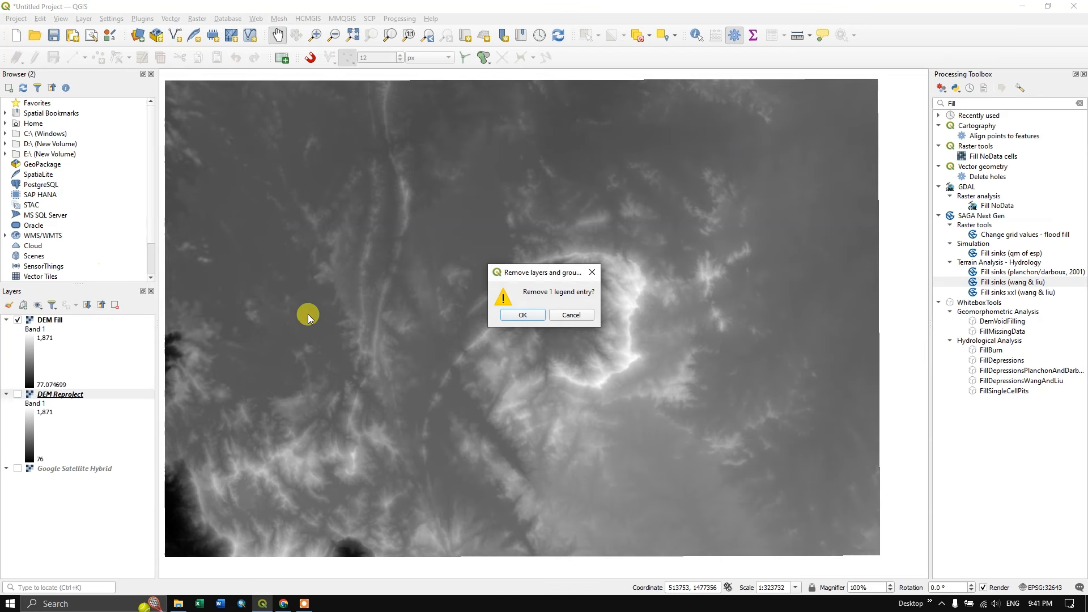
pyautogui.click(512, 311)
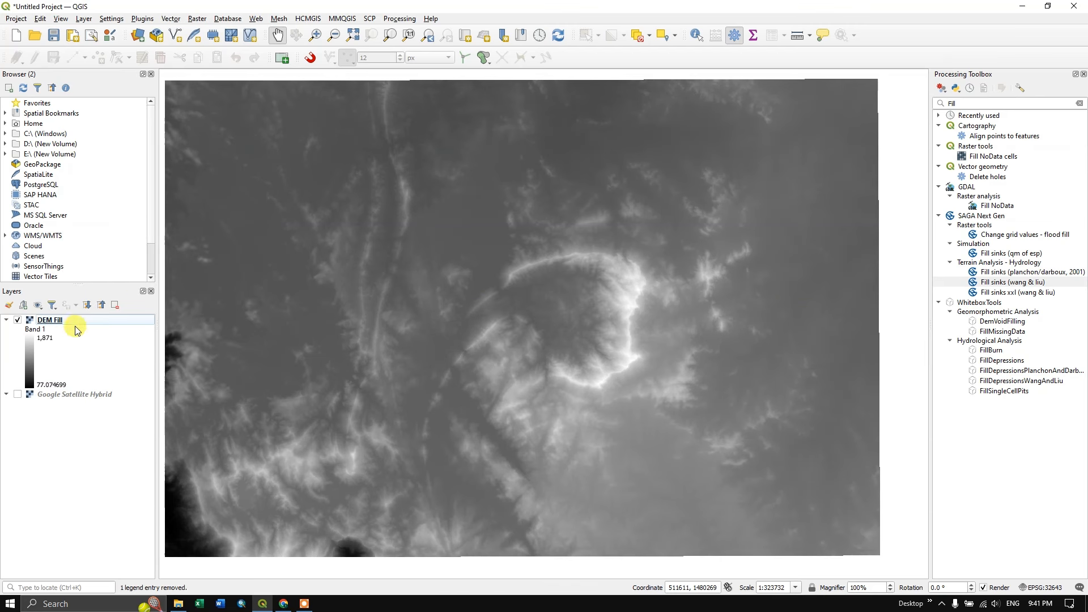
# Remove the Google Satellite Hybrid layer from the project.
pyautogui.rightClick(78, 393)
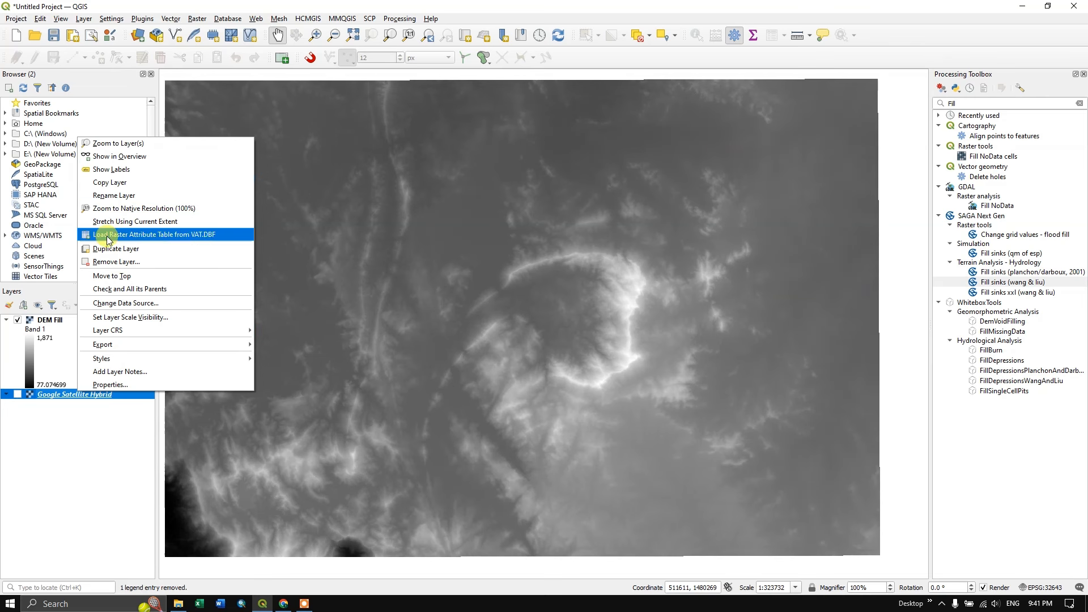
pyautogui.click(107, 261)
pyautogui.click(537, 312)
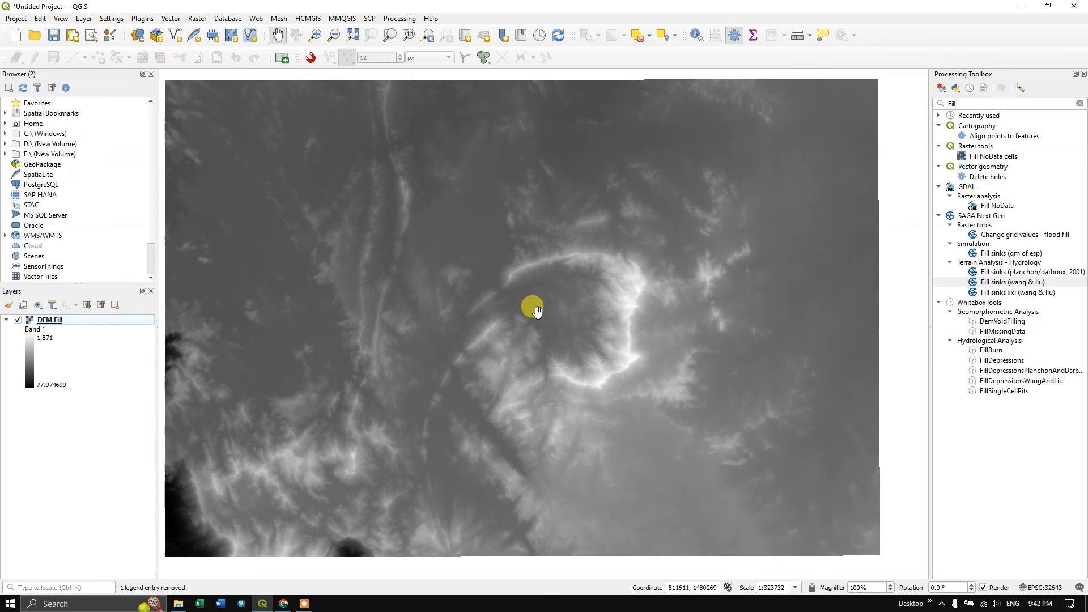
# Search the processing tools for "Strahler Order" and open SAGA Next Gen's Strahler order tool.
pyautogui.click(968, 104)
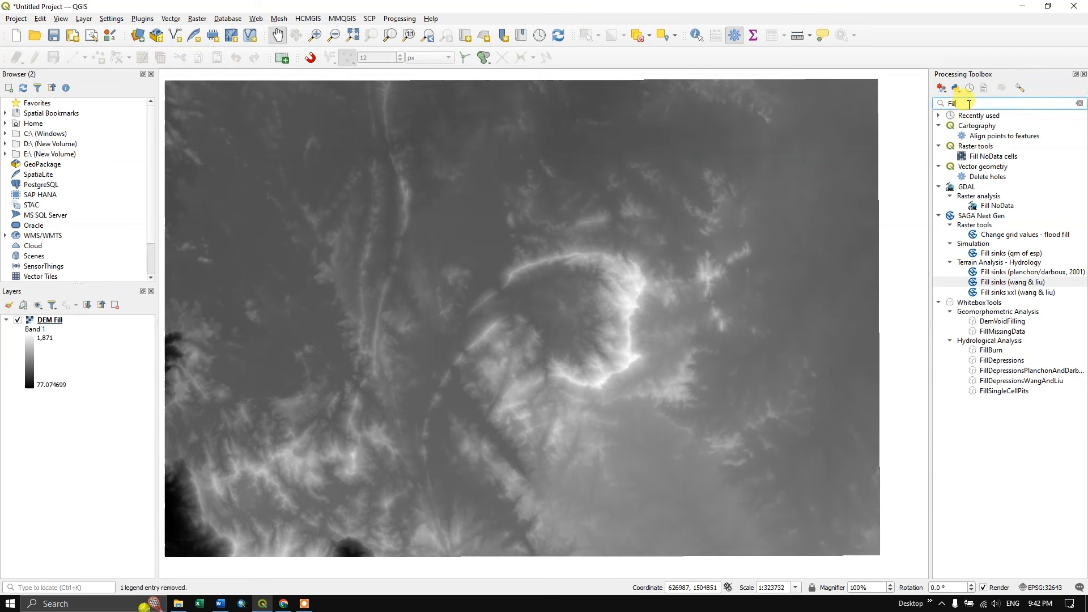
pyautogui.moveTo(969, 104); pyautogui.dragTo(948, 105)
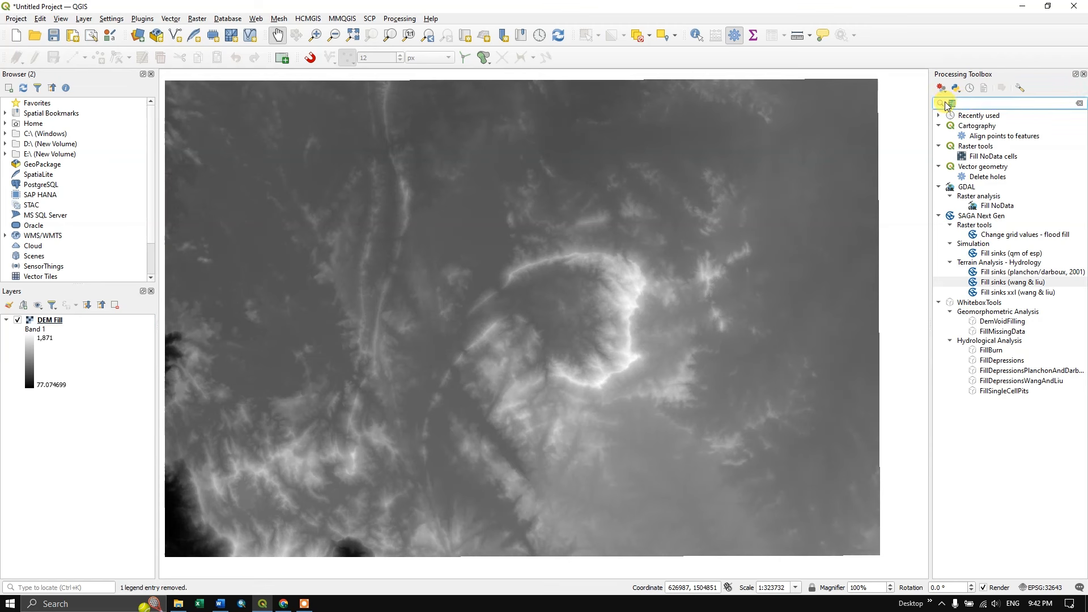
pyautogui.press('BackSpace')
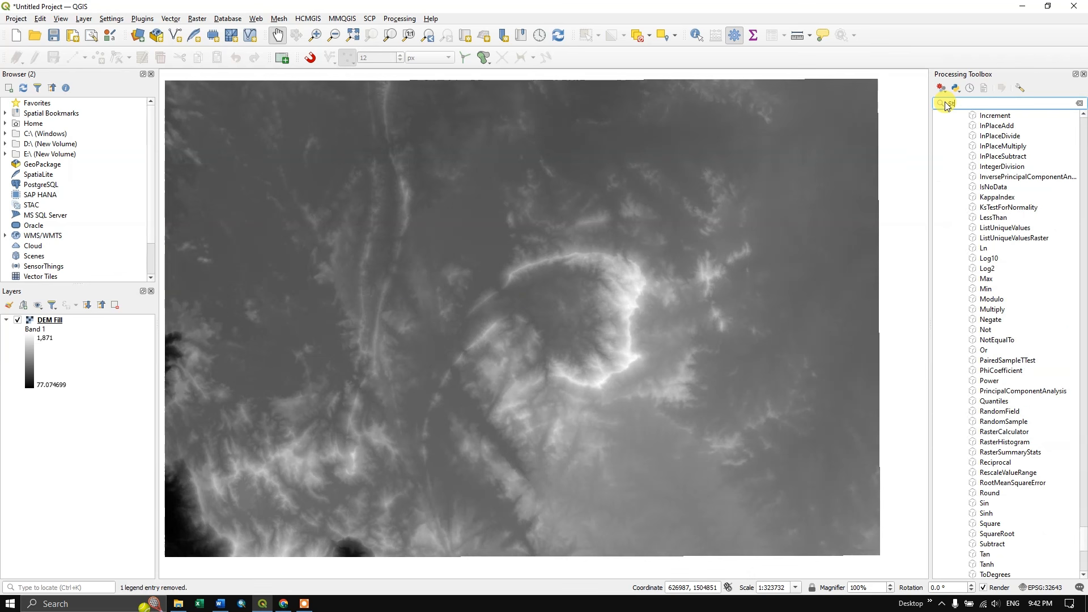
pyautogui.write('Strahler Order')
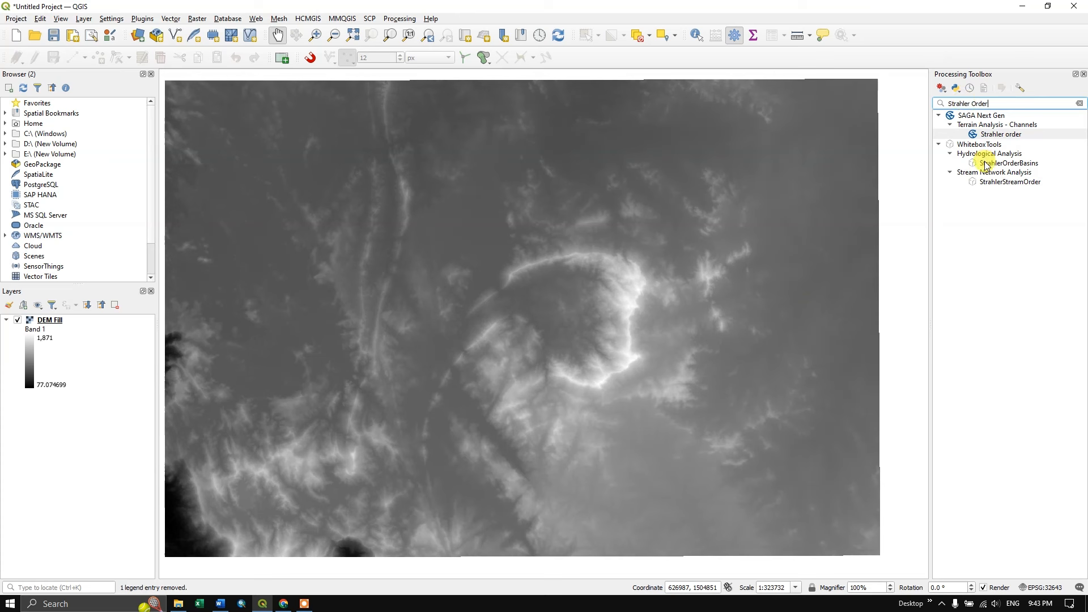
pyautogui.click(983, 134)
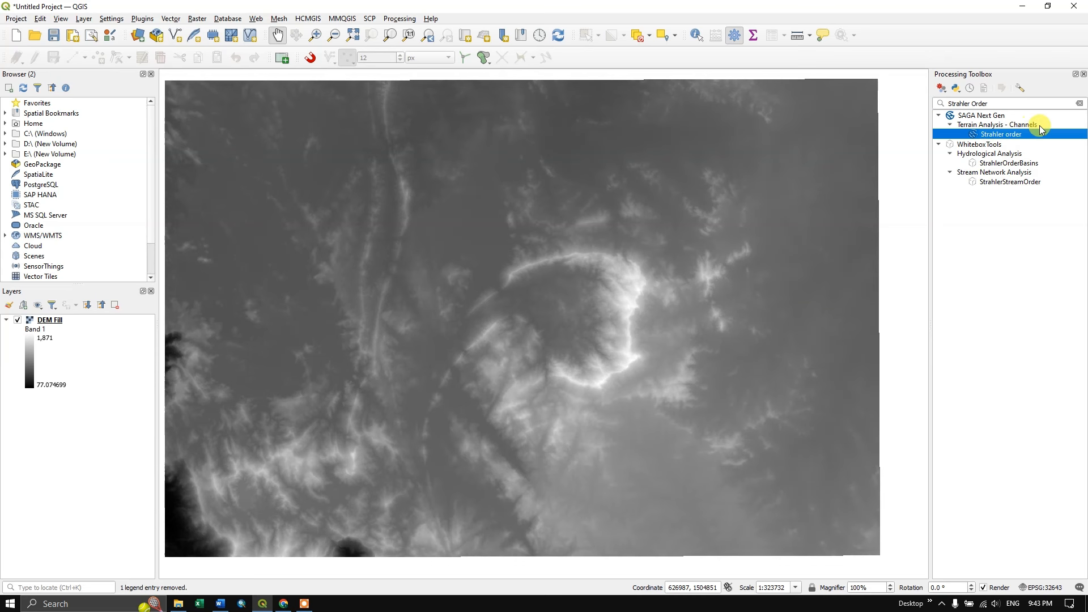
pyautogui.doubleClick(1001, 136)
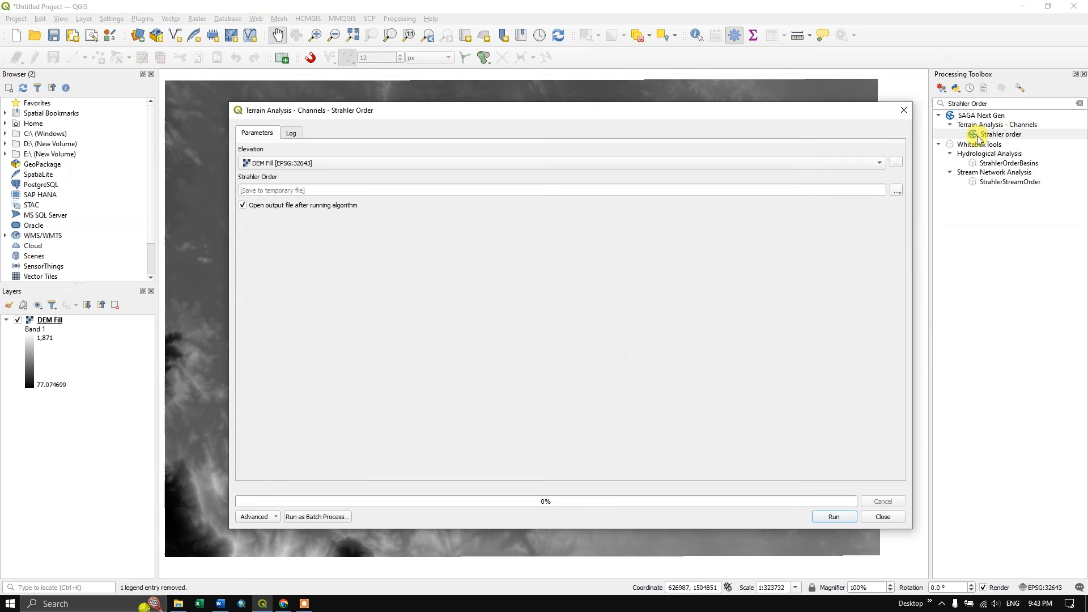
# Keep DEM Fill as the elevation input and set the Strahler Order output to SO.sdat in the Results folder.
pyautogui.click(306, 164)
pyautogui.click(266, 161)
pyautogui.click(894, 194)
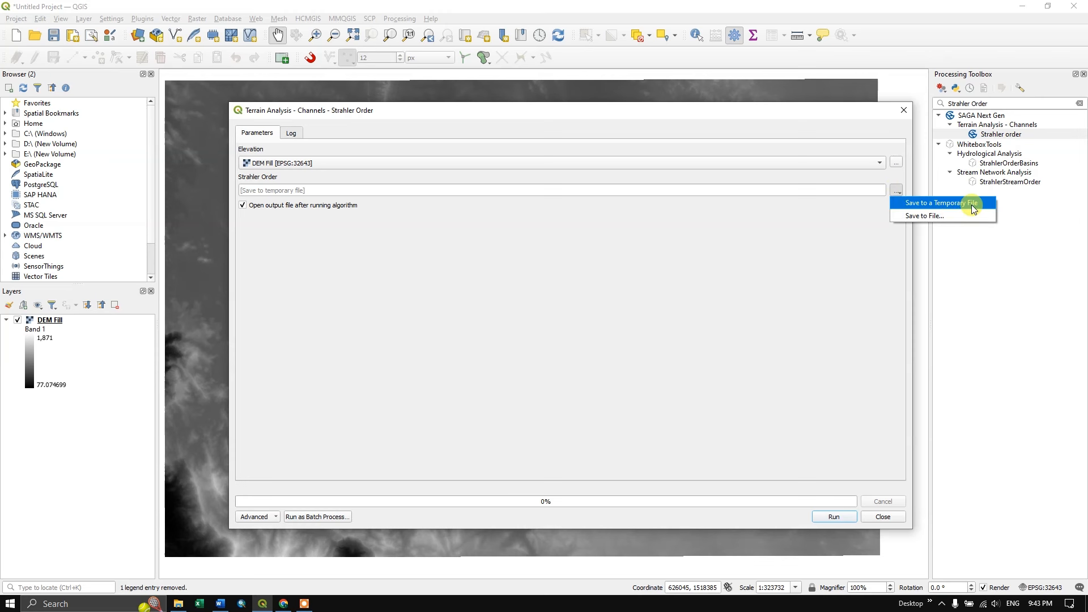
pyautogui.click(953, 216)
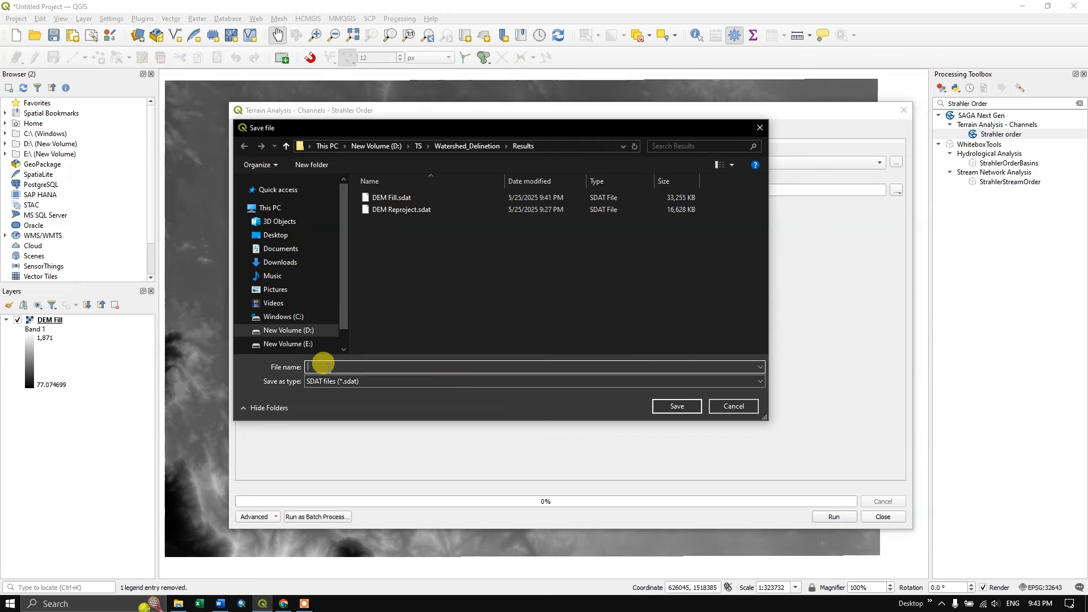
pyautogui.write('O')
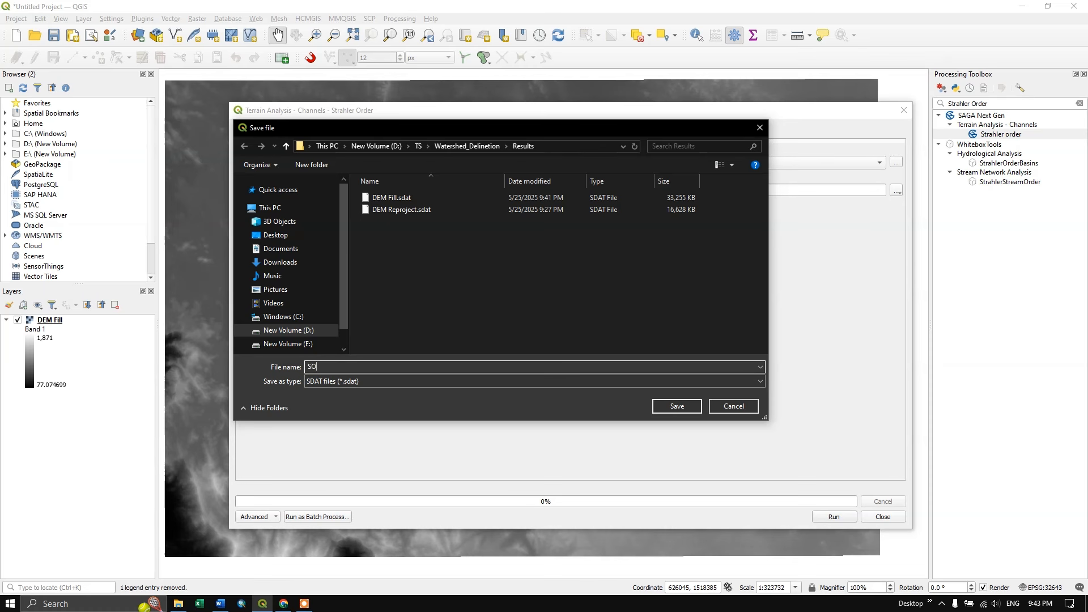
pyautogui.click(679, 403)
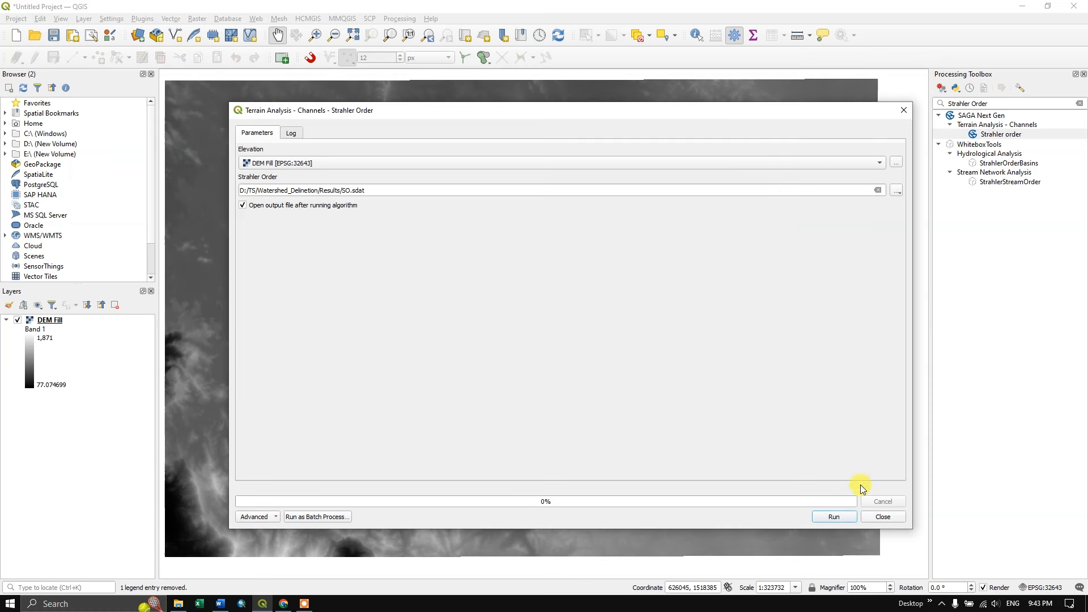
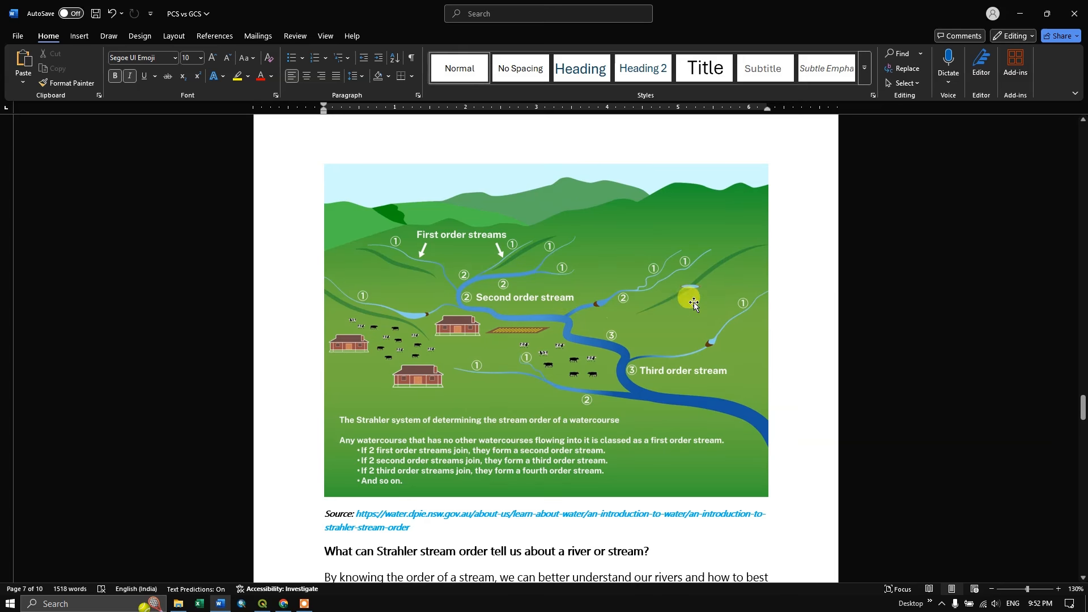
# Read the Strahler diagram and the Word notes on what stream order tells about a river and on first-order streams.
pyautogui.scroll(-1, 621, 352)
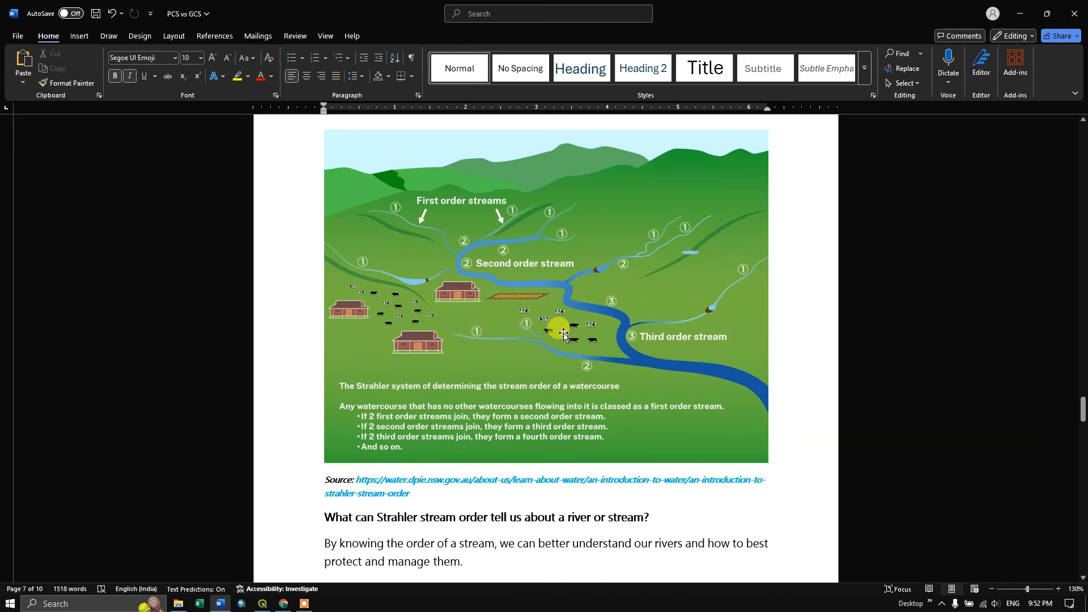
pyautogui.scroll(-1, 559, 343)
pyautogui.scroll(-5, 559, 343)
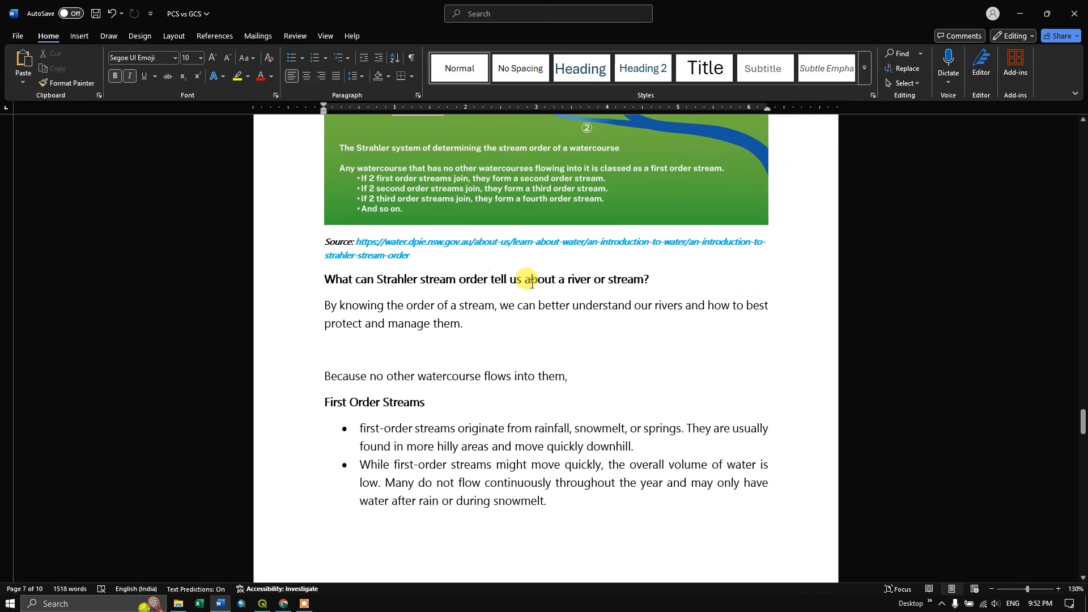
pyautogui.click(495, 327)
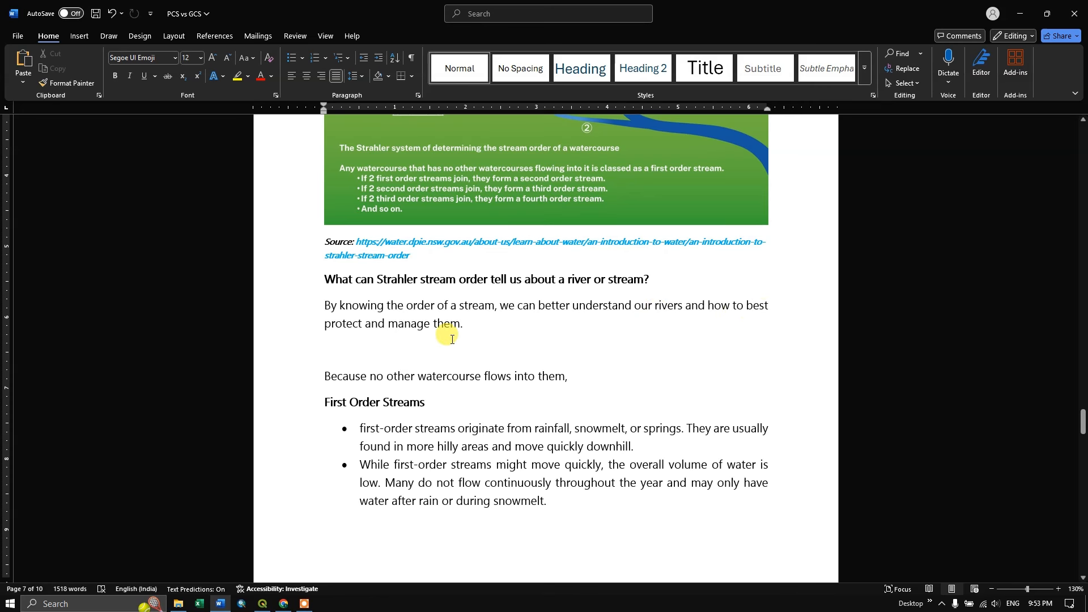
pyautogui.scroll(-2, 452, 339)
pyautogui.scroll(-1, 452, 339)
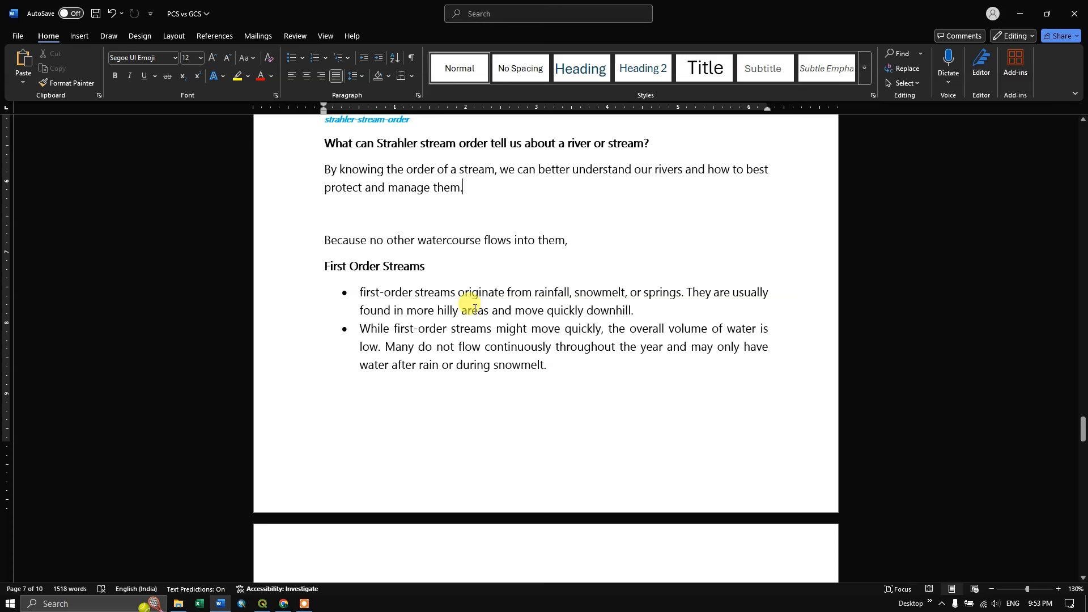
pyautogui.moveTo(397, 312); pyautogui.dragTo(644, 314)
pyautogui.click(510, 311)
pyautogui.click(645, 313)
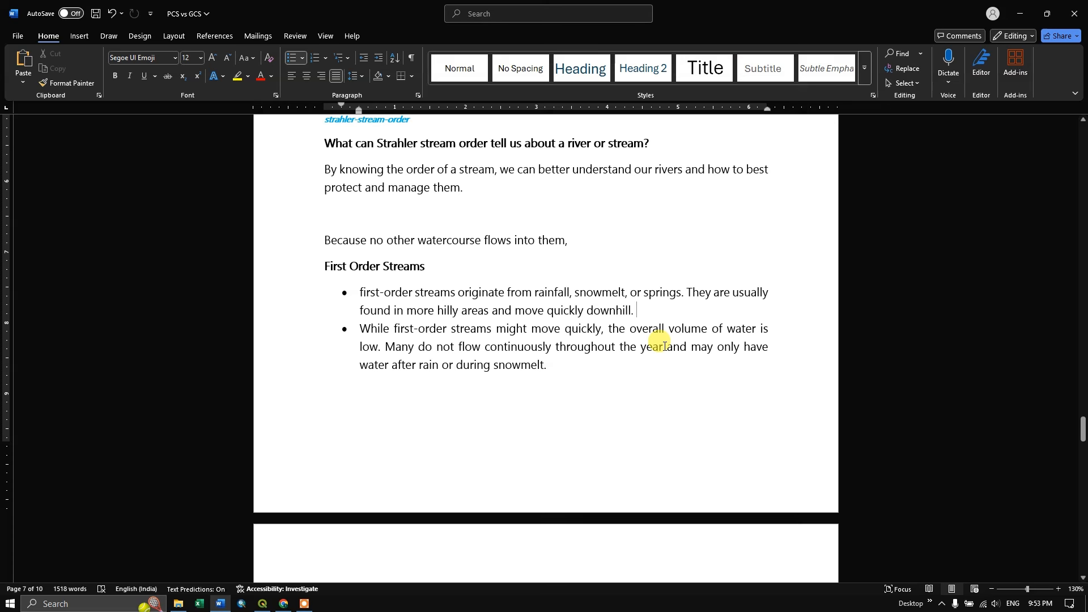
pyautogui.moveTo(668, 330); pyautogui.dragTo(757, 331)
pyautogui.click(419, 364)
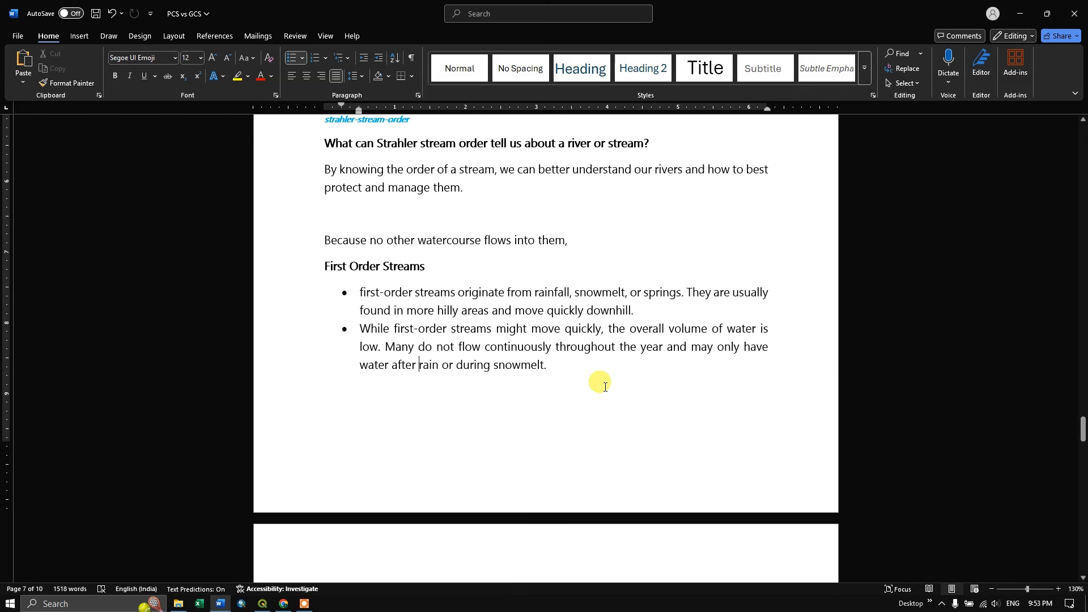
# Read the notes on higher-order streams, covering water volume, biodiversity, flooding and water quality, and compare them with the Strahler diagram.
pyautogui.scroll(-2, 605, 389)
pyautogui.scroll(-4, 600, 385)
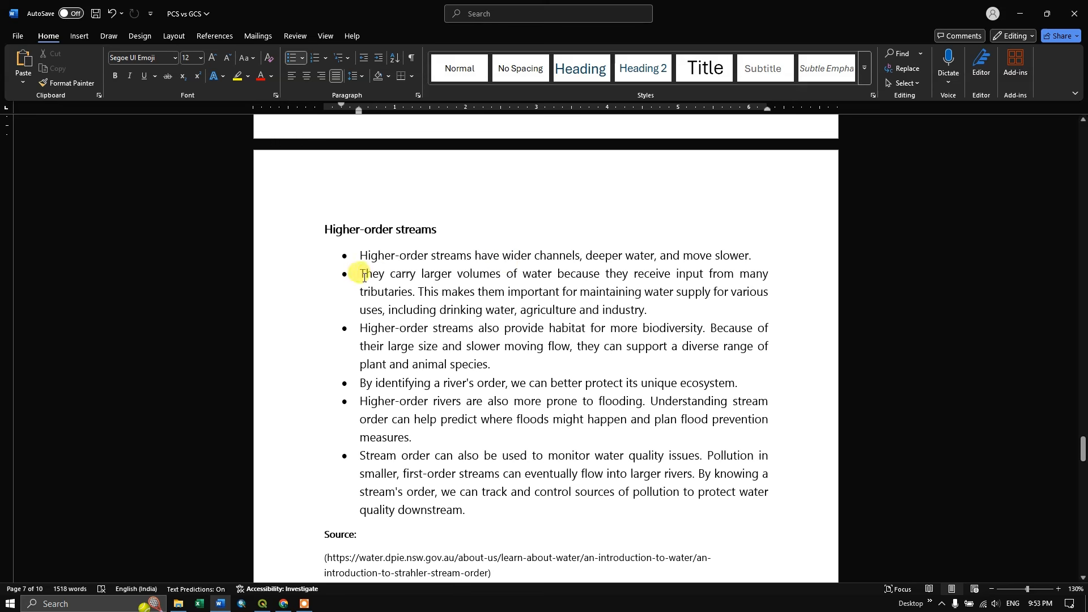
pyautogui.moveTo(364, 276); pyautogui.dragTo(606, 276)
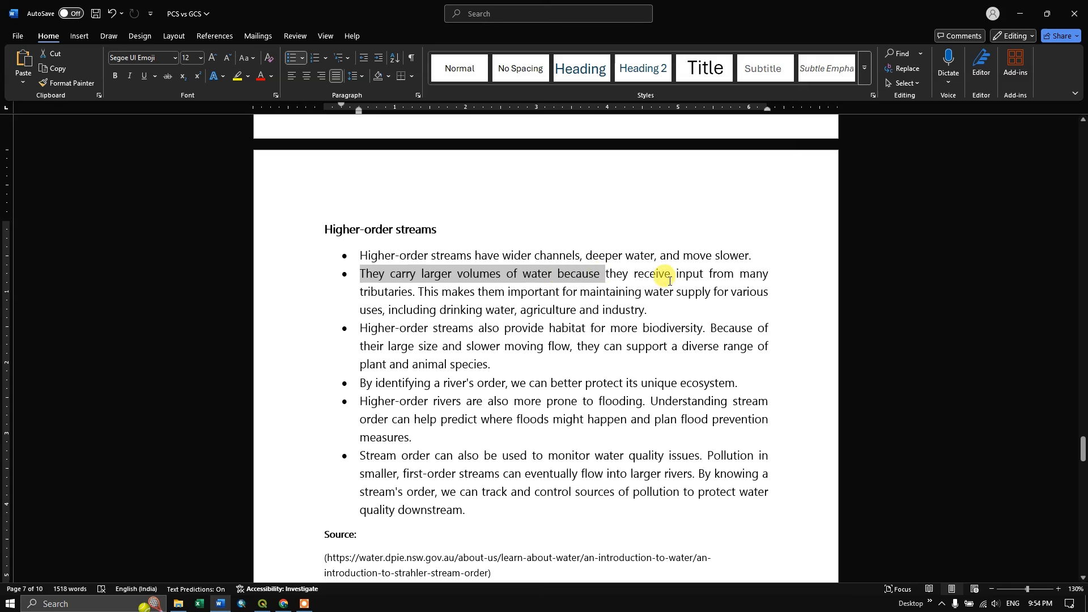
pyautogui.click(669, 278)
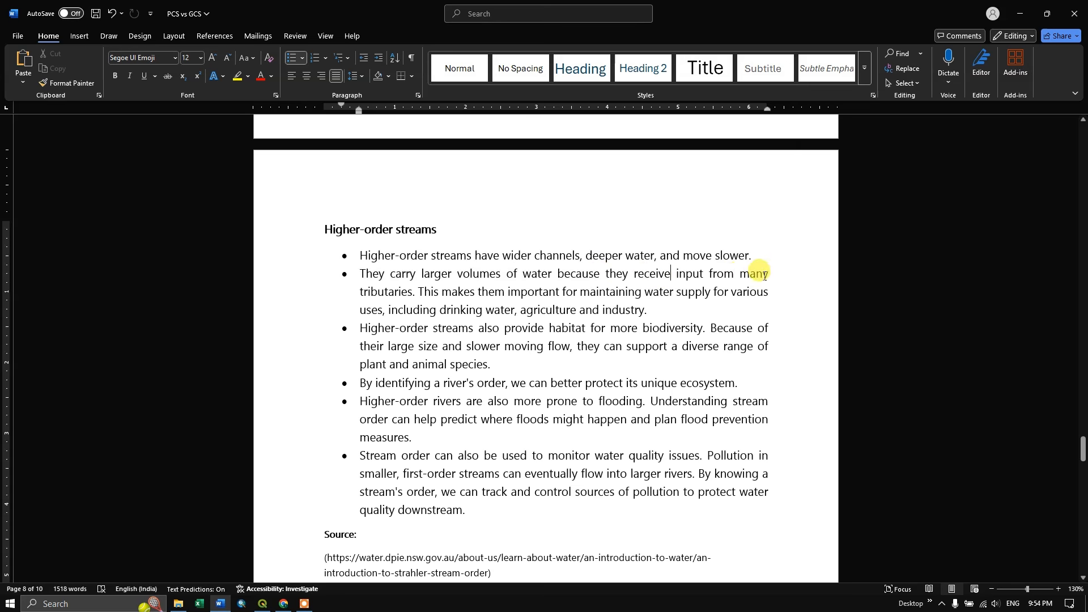
pyautogui.scroll(10, 457, 359)
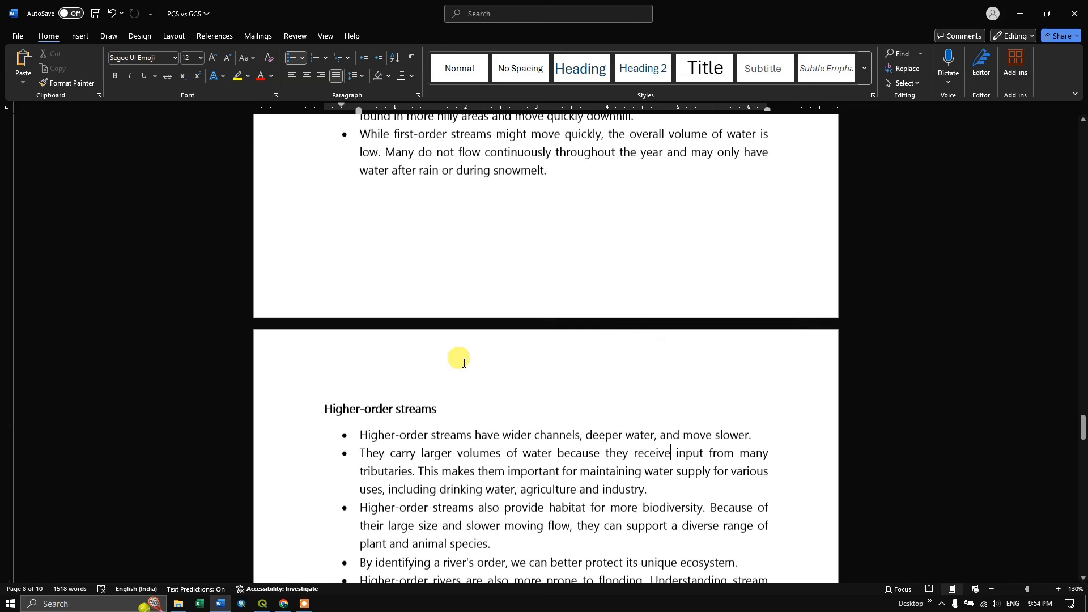
pyautogui.scroll(-3, 459, 357)
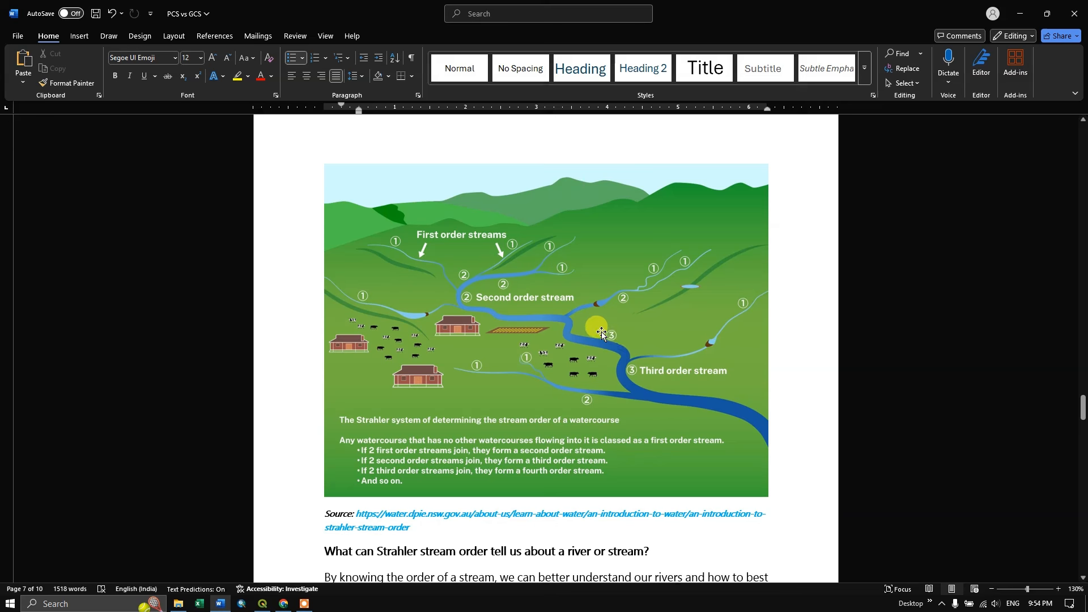
pyautogui.scroll(-8, 563, 381)
pyautogui.scroll(-8, 558, 417)
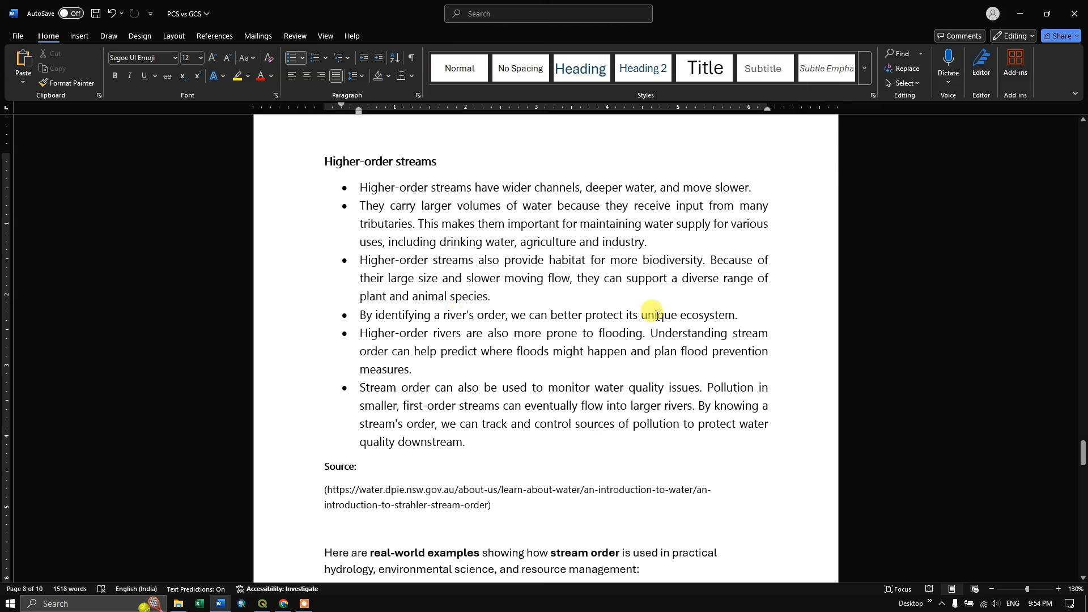
pyautogui.click(477, 349)
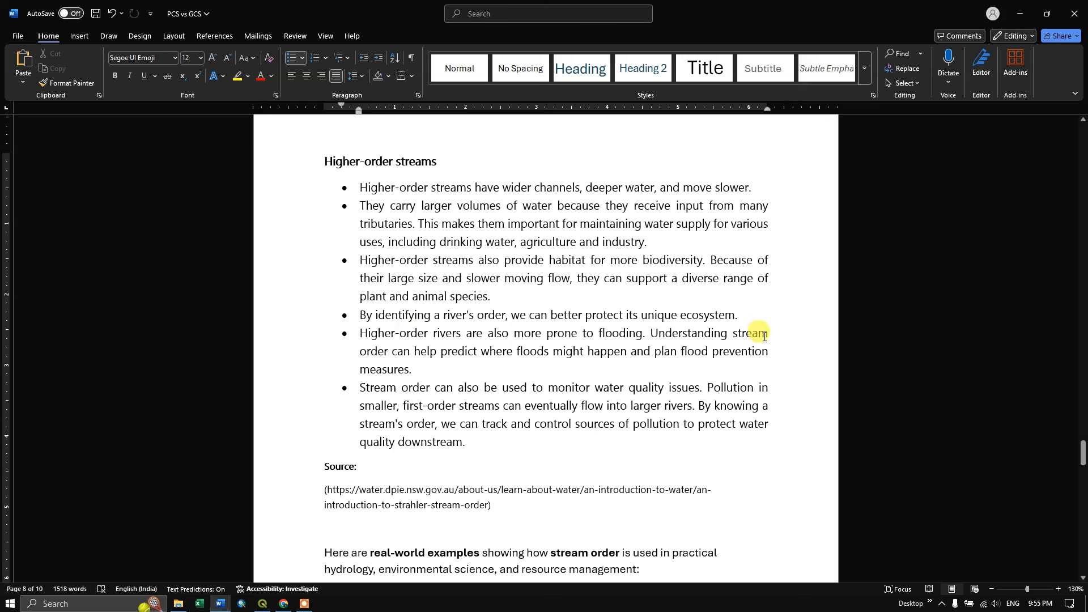
pyautogui.scroll(-2, 504, 389)
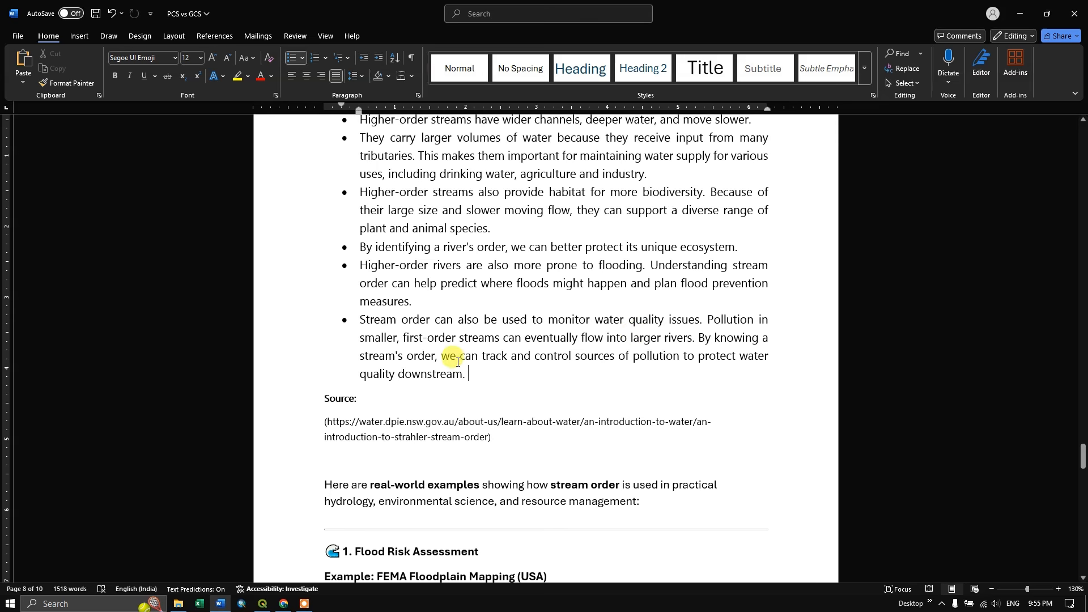
pyautogui.moveTo(466, 357); pyautogui.dragTo(516, 393)
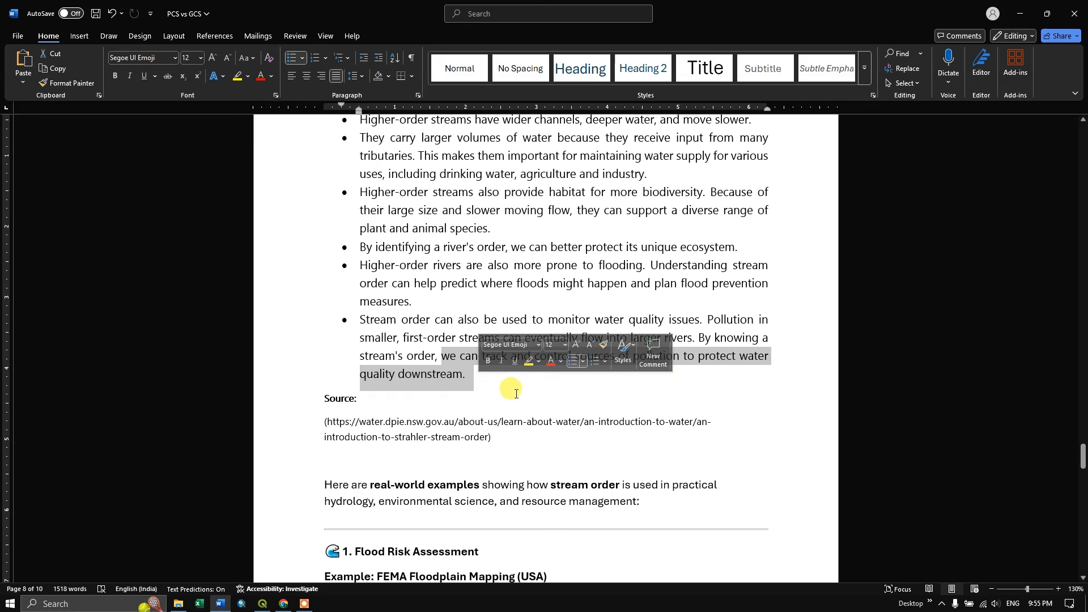
pyautogui.click(515, 393)
pyautogui.scroll(3, 510, 389)
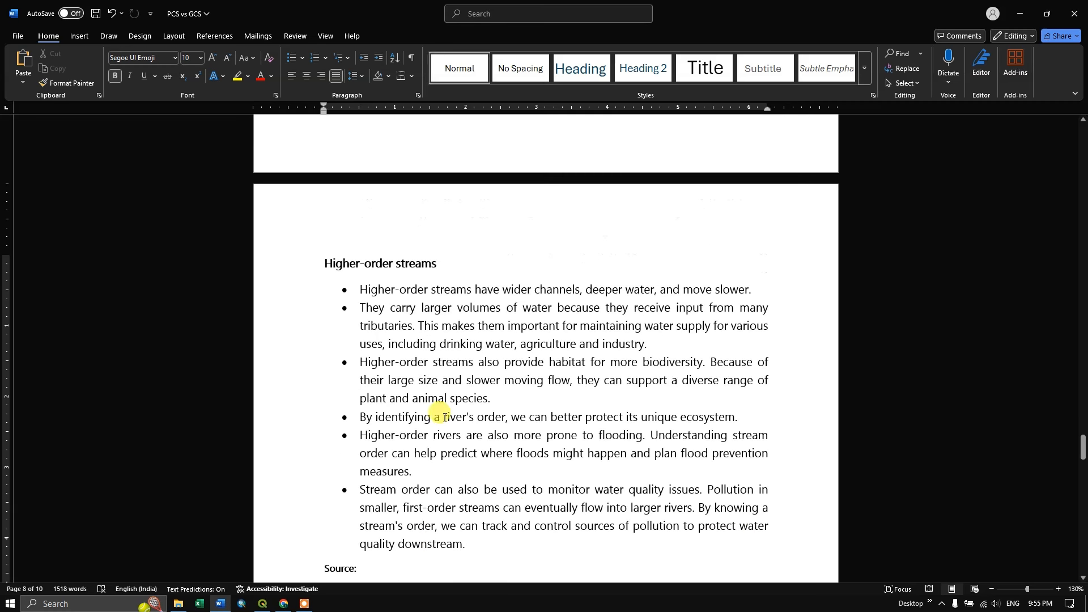
# Switch to QGIS, run the Strahler Order tool on DEM Fill, and hide the DEM Fill layer.
pyautogui.click(262, 603)
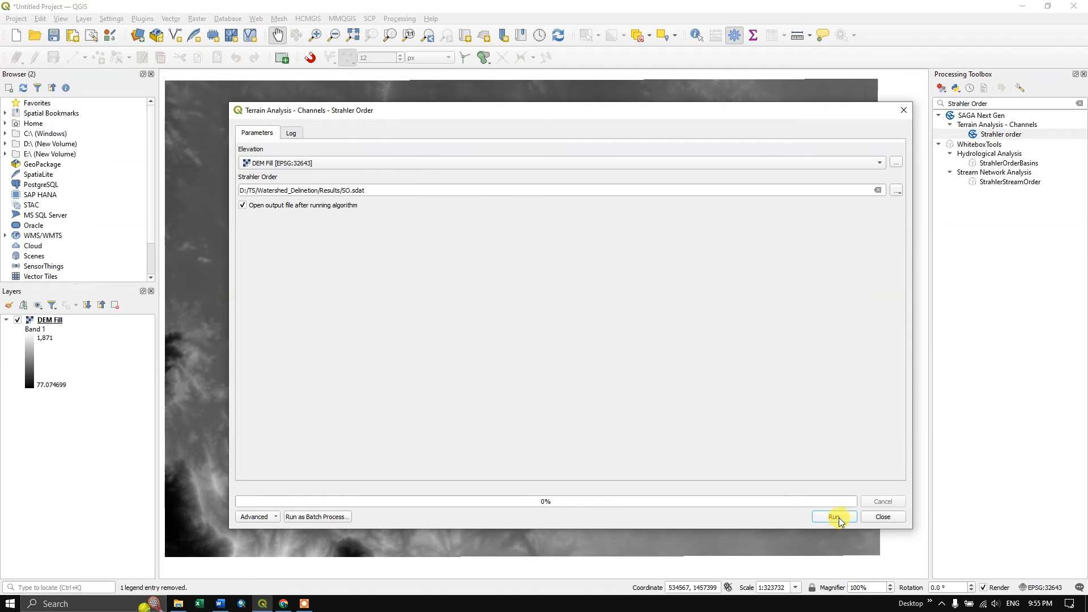
pyautogui.click(819, 515)
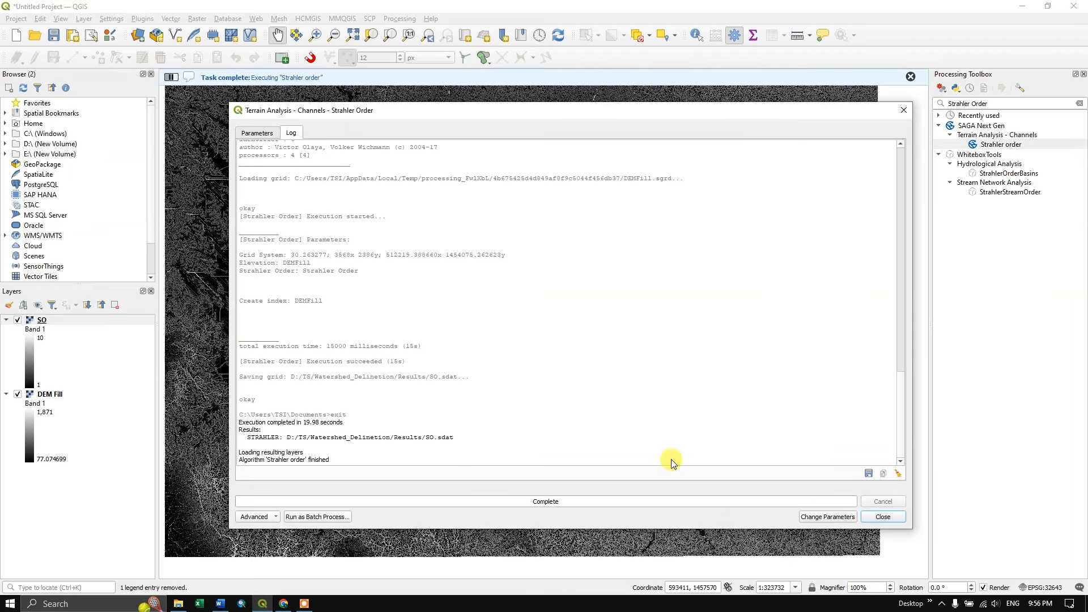
pyautogui.click(875, 518)
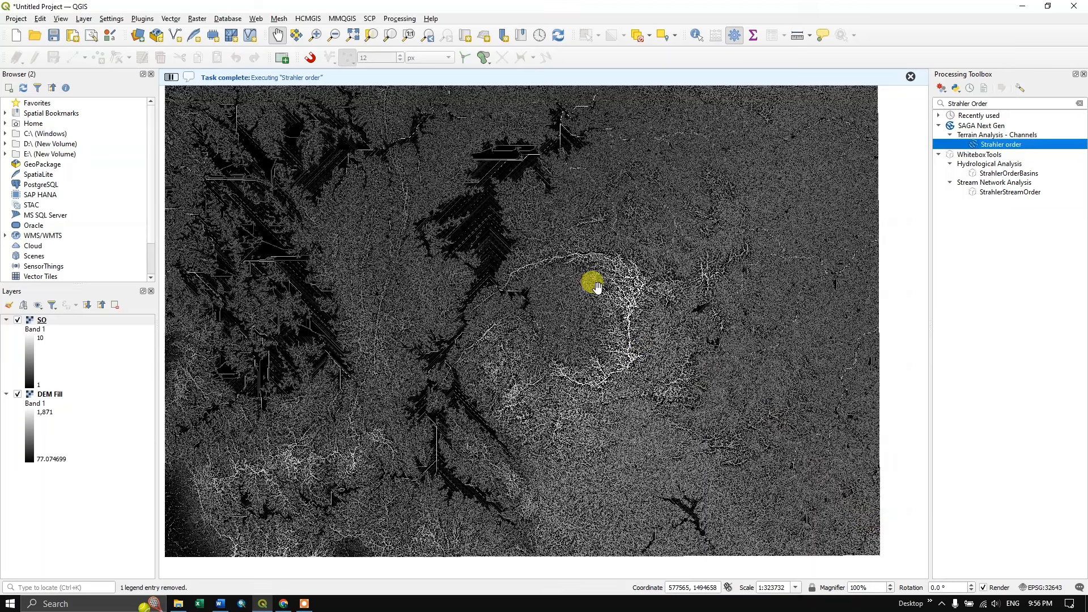
pyautogui.click(17, 395)
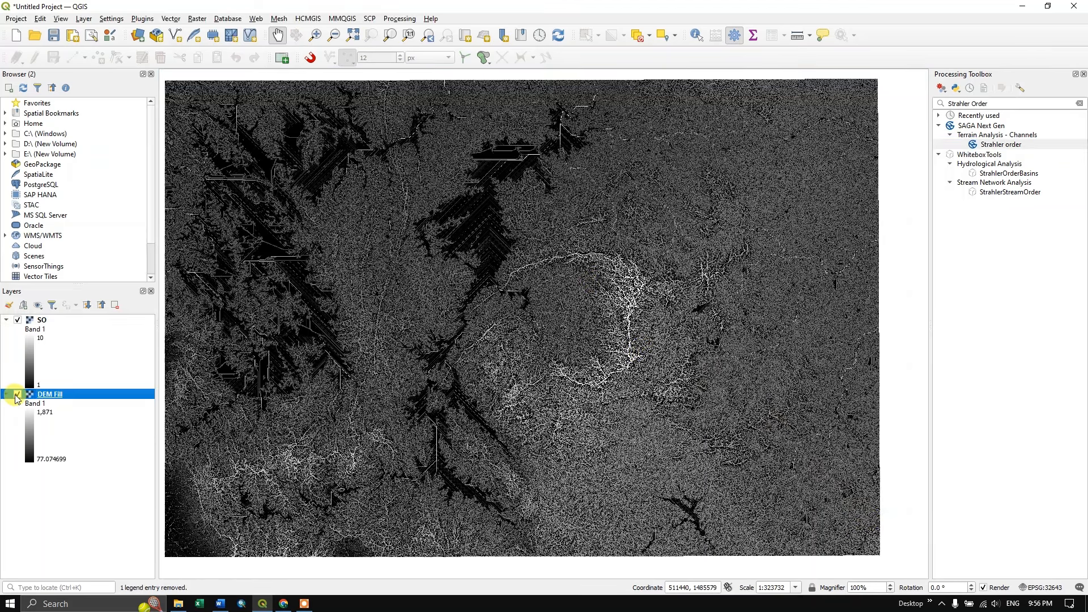
# Examine the stream channels and dark flat areas of the SO raster, both close up and at full extent.
pyautogui.scroll(-1, 457, 253)
pyautogui.scroll(2, 526, 259)
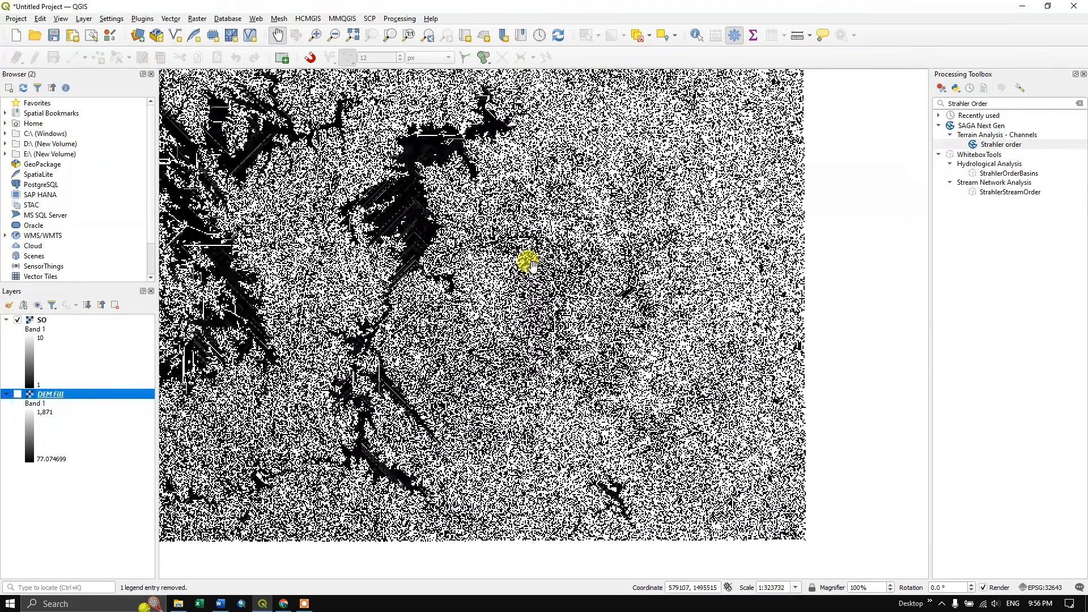
pyautogui.scroll(1, 572, 291)
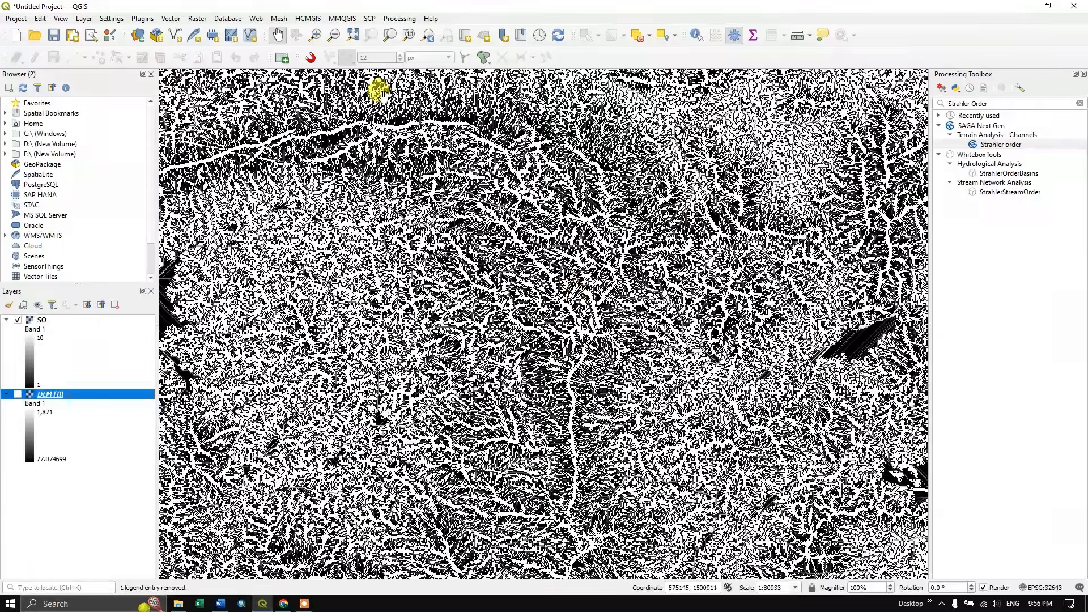
pyautogui.moveTo(347, 158); pyautogui.dragTo(614, 250)
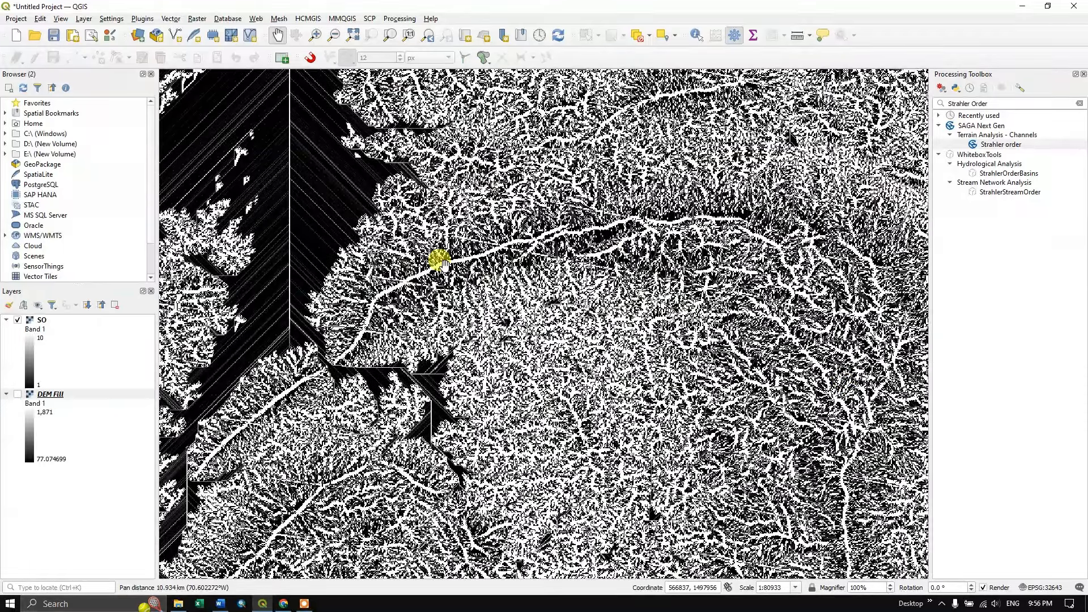
pyautogui.scroll(1, 413, 256)
pyautogui.scroll(-1, 449, 250)
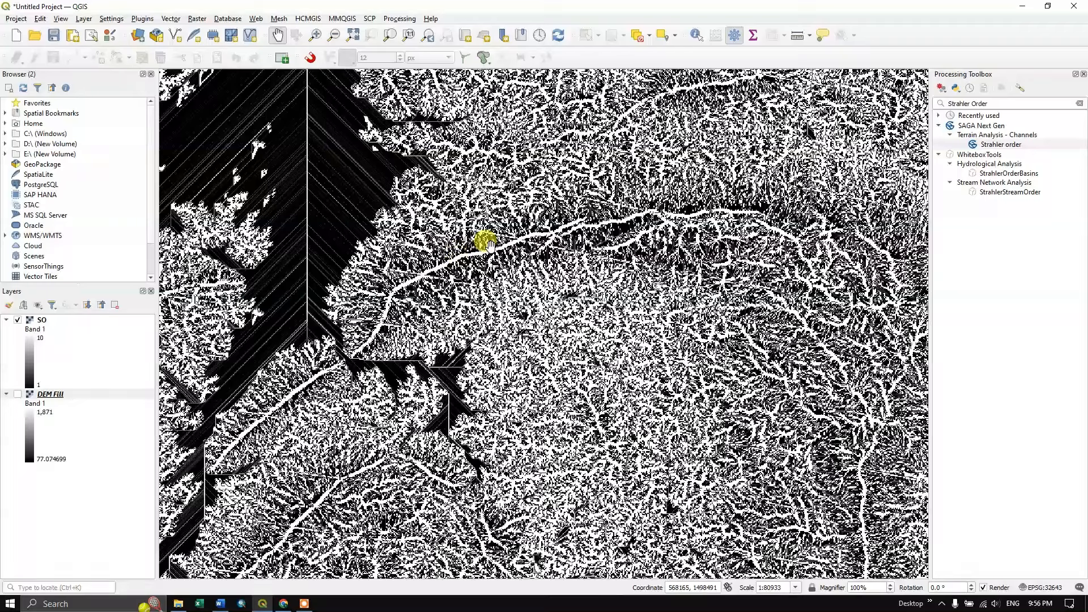
pyautogui.scroll(-1, 485, 237)
pyautogui.scroll(1, 342, 192)
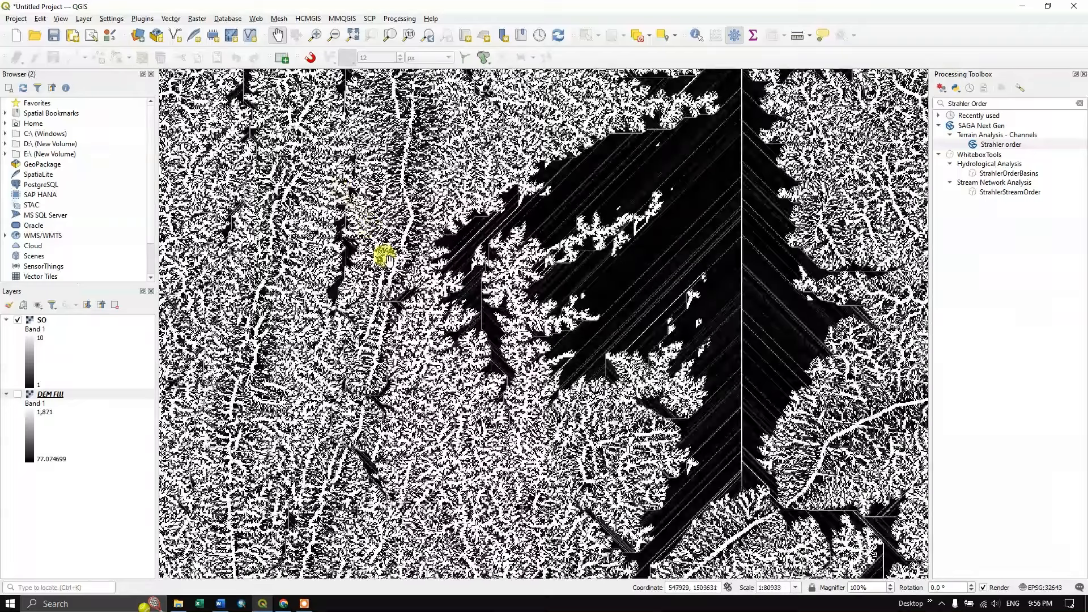
pyautogui.scroll(1, 382, 250)
pyautogui.scroll(-2, 510, 306)
pyautogui.scroll(-1, 510, 308)
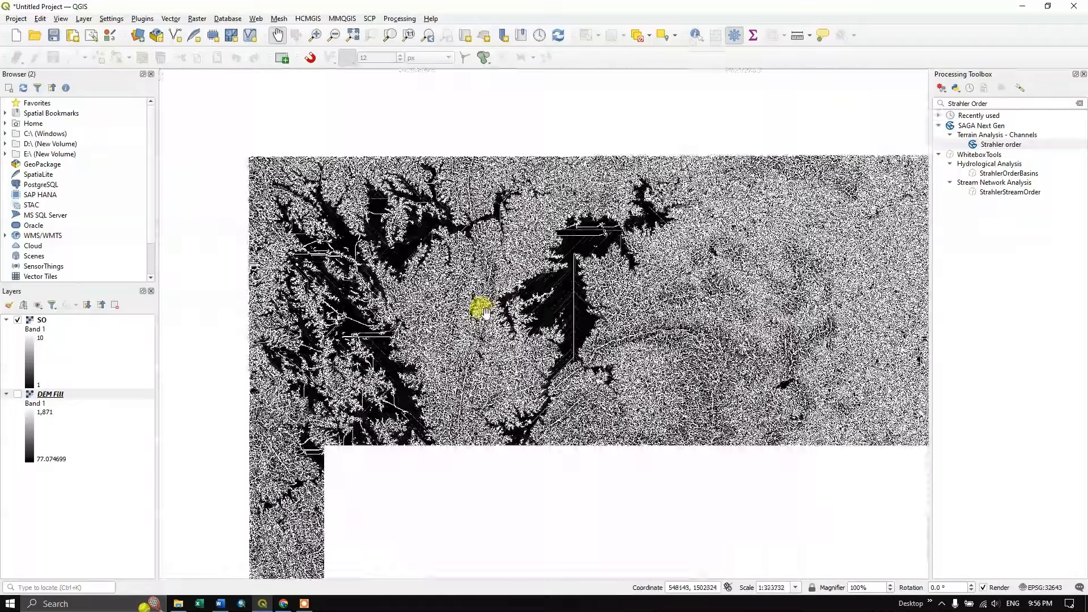
pyautogui.moveTo(708, 401); pyautogui.dragTo(597, 333)
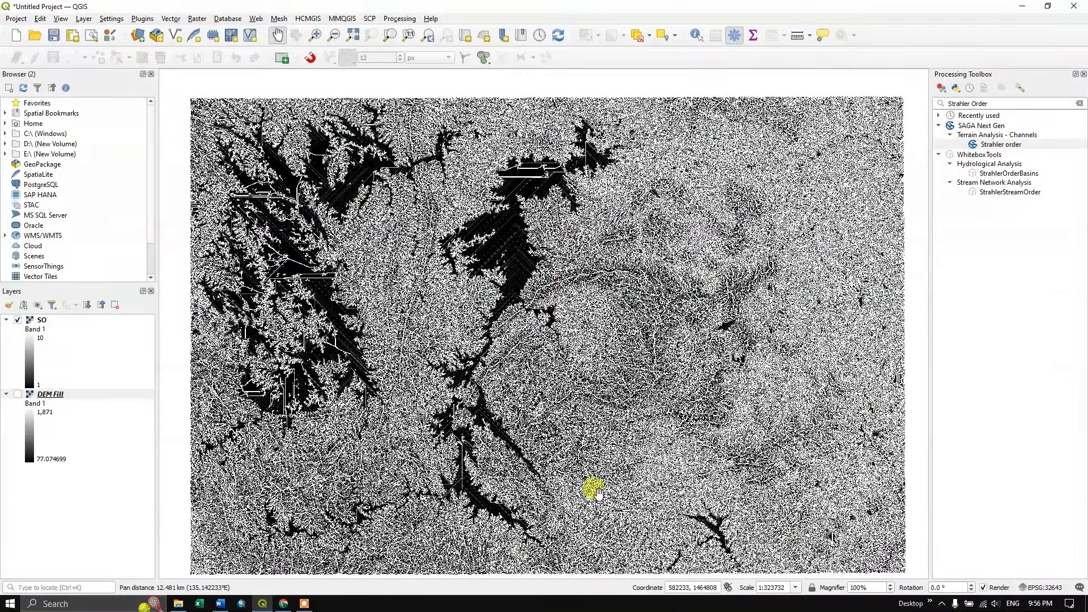
pyautogui.scroll(-1, 518, 316)
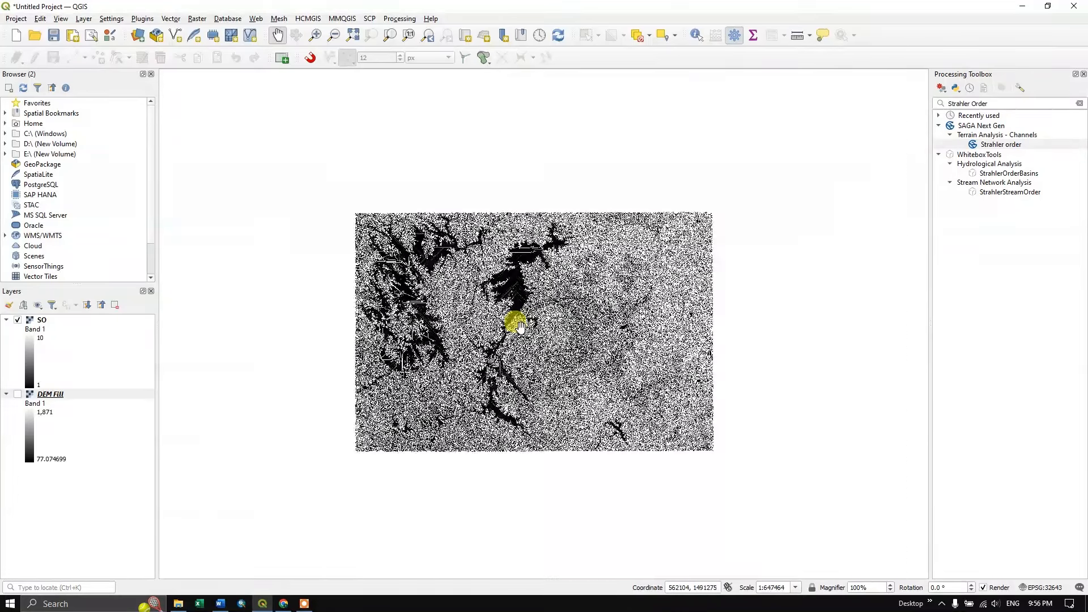
pyautogui.scroll(1, 548, 323)
pyautogui.scroll(3, 532, 314)
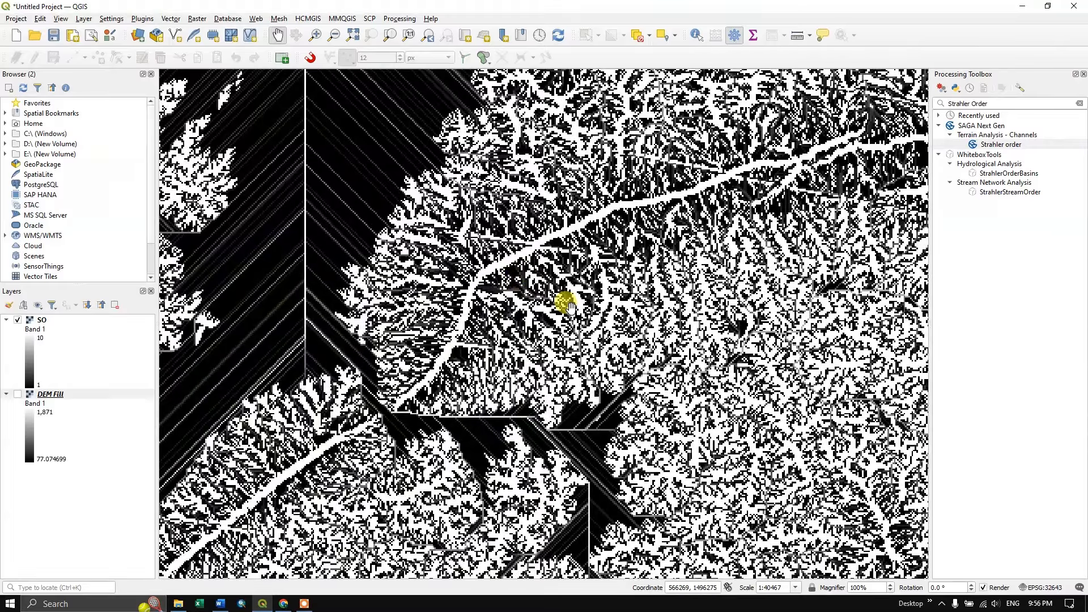
pyautogui.scroll(-2, 566, 308)
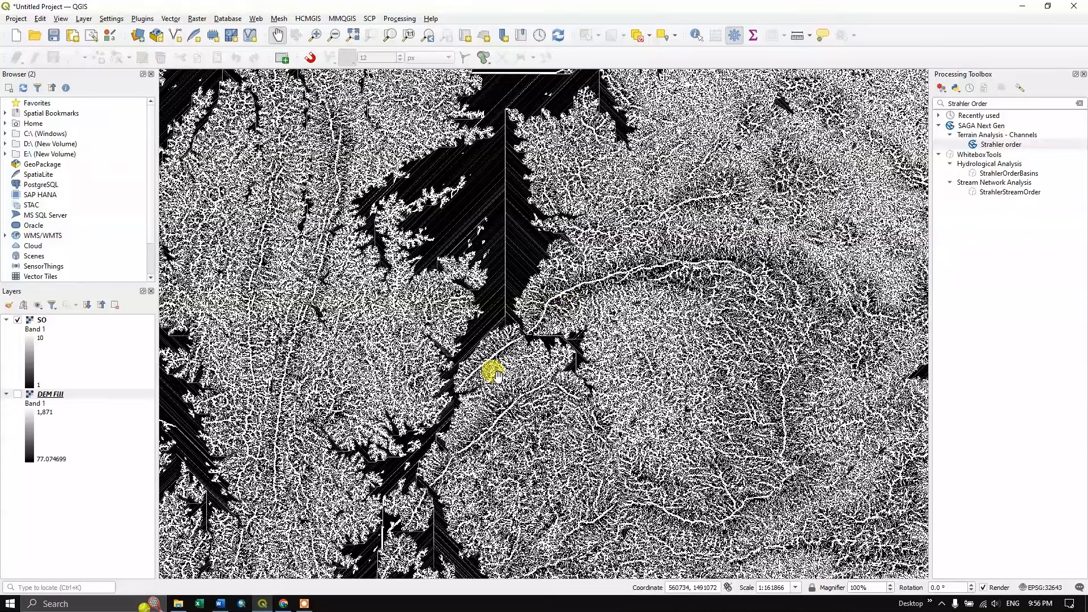
pyautogui.scroll(-1, 497, 375)
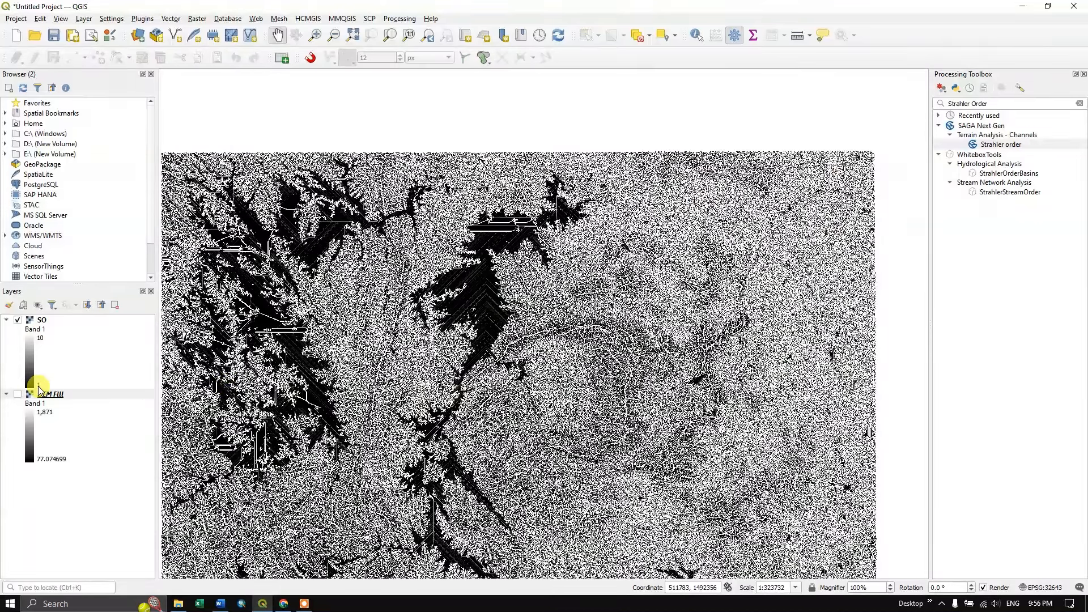
pyautogui.moveTo(589, 307); pyautogui.dragTo(628, 268)
pyautogui.scroll(-1, 586, 275)
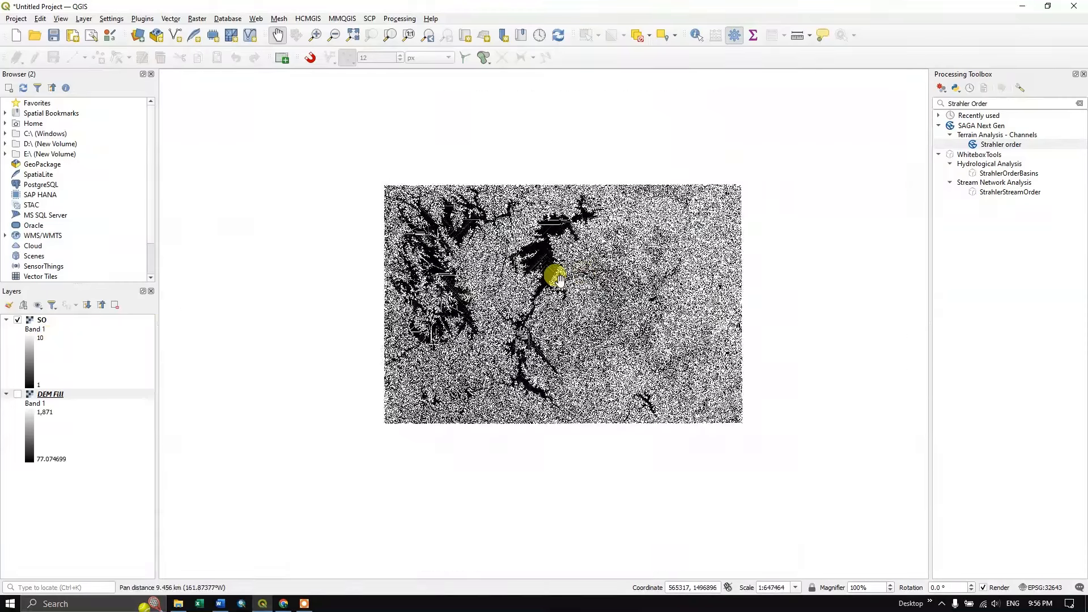
pyautogui.scroll(1, 558, 279)
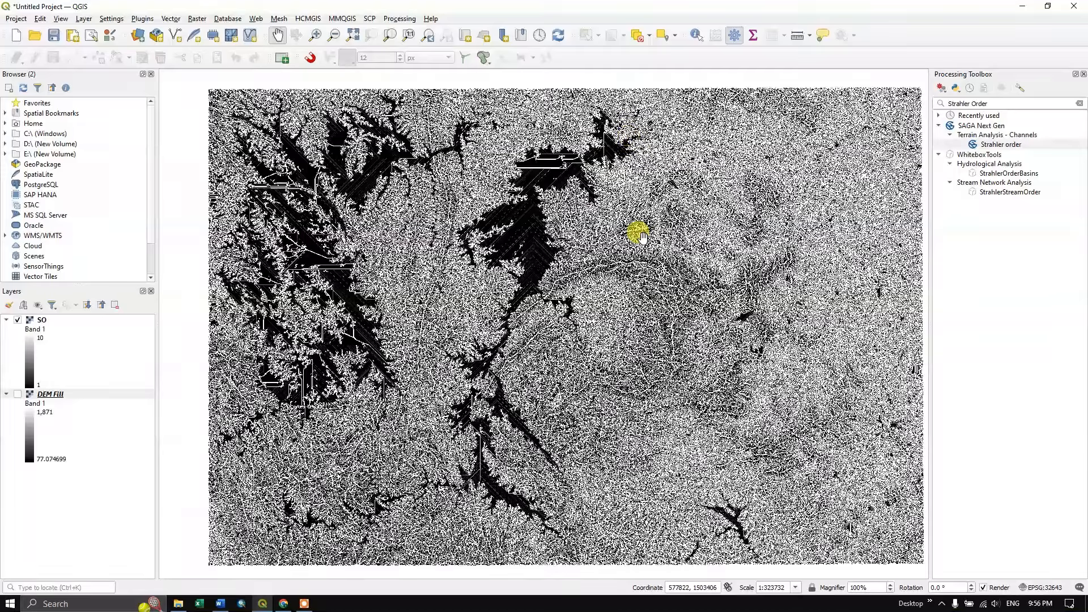
pyautogui.scroll(3, 634, 231)
pyautogui.scroll(1, 577, 277)
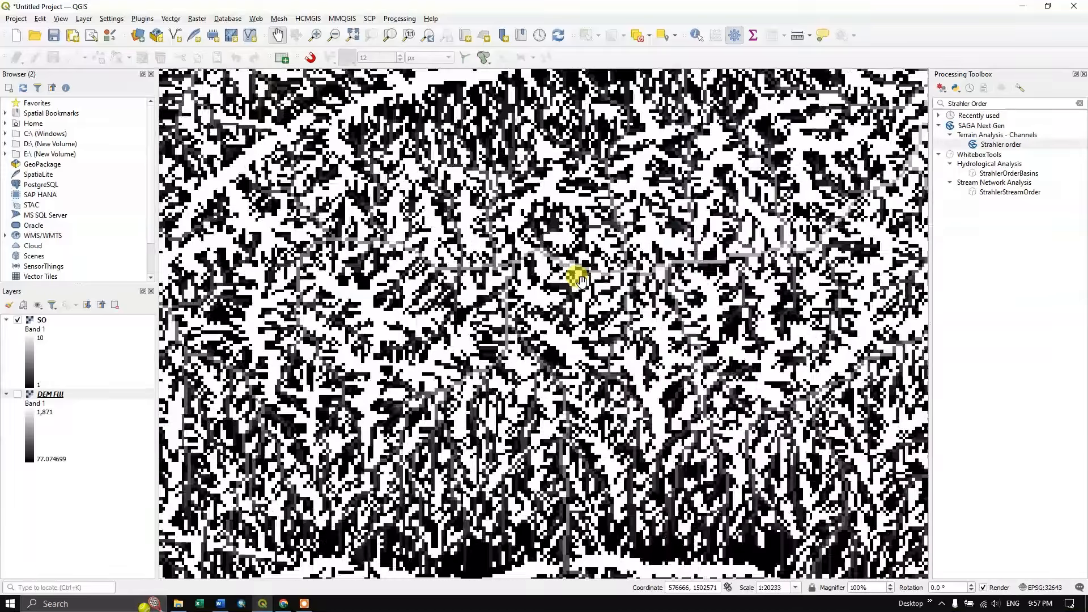
pyautogui.scroll(-2, 562, 277)
pyautogui.scroll(-2, 563, 277)
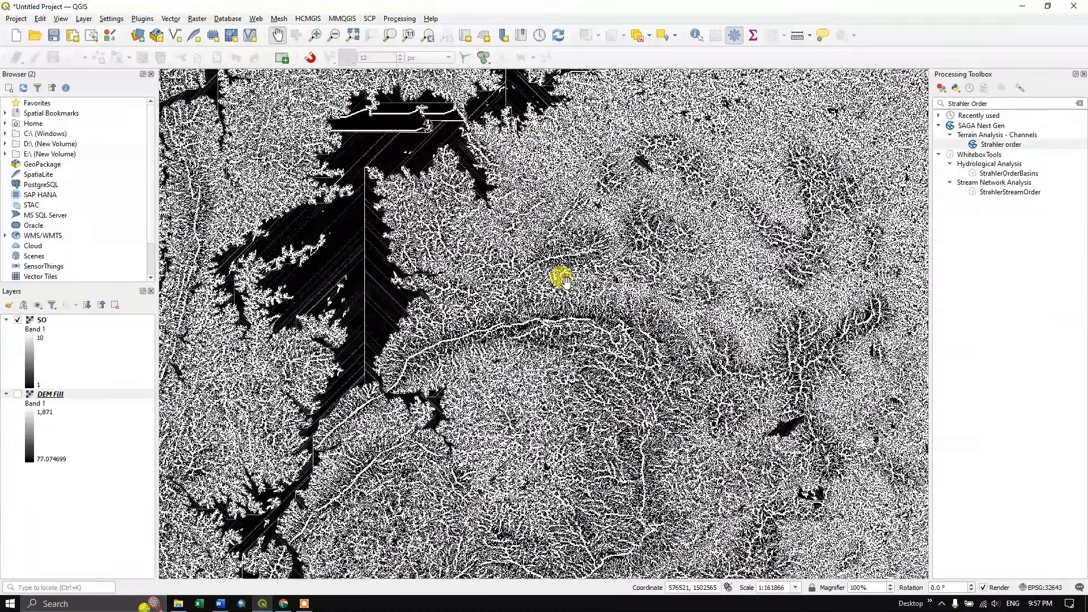
# Open the Raster Calculator and enter the expression "SO@1" >= 6.
pyautogui.moveTo(561, 274); pyautogui.dragTo(612, 235)
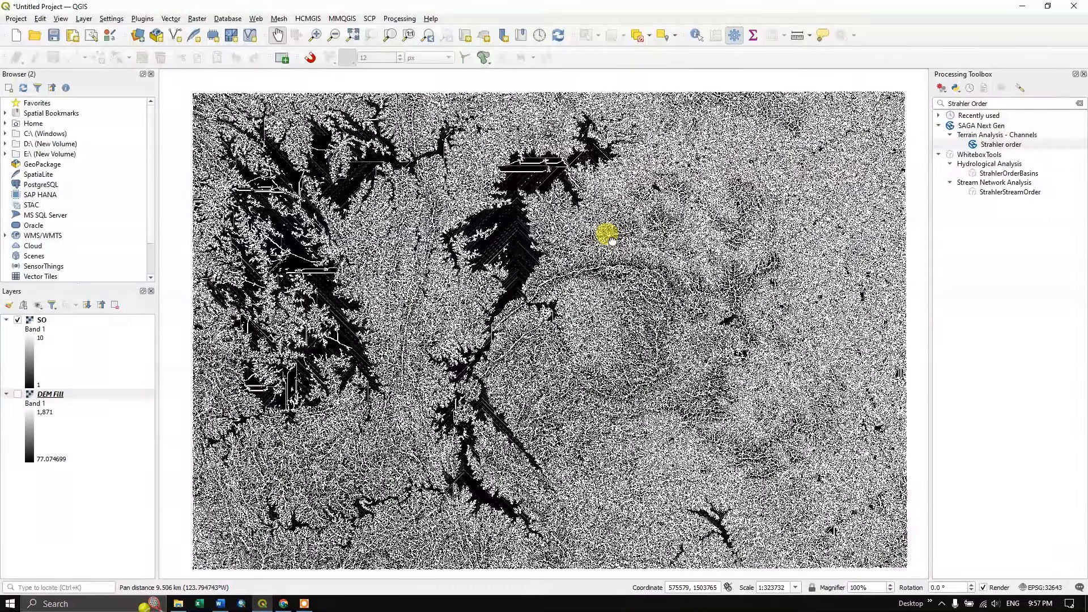
pyautogui.click(197, 18)
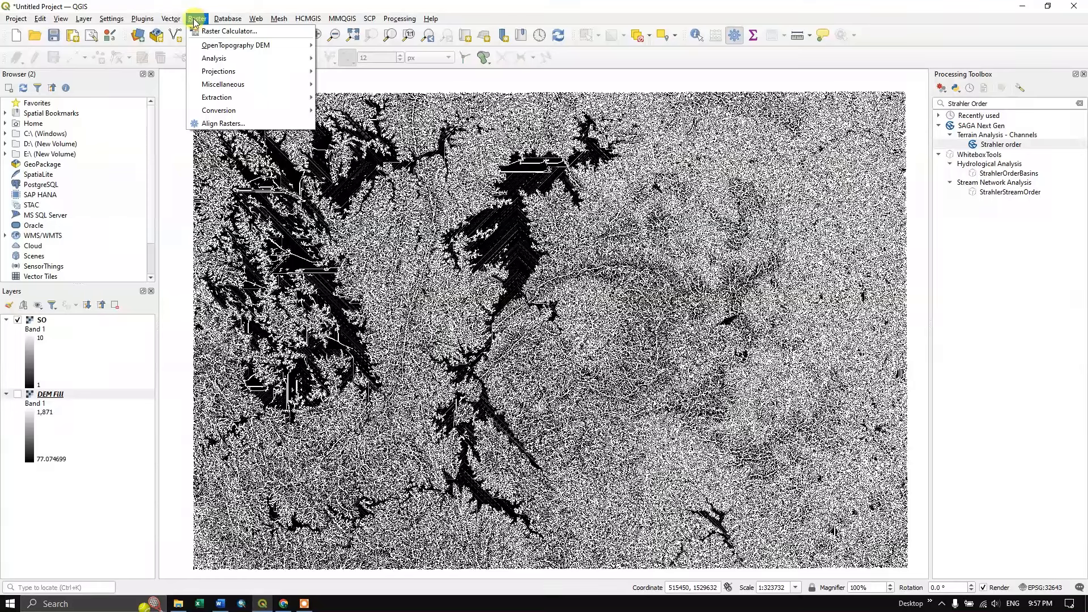
pyautogui.click(228, 32)
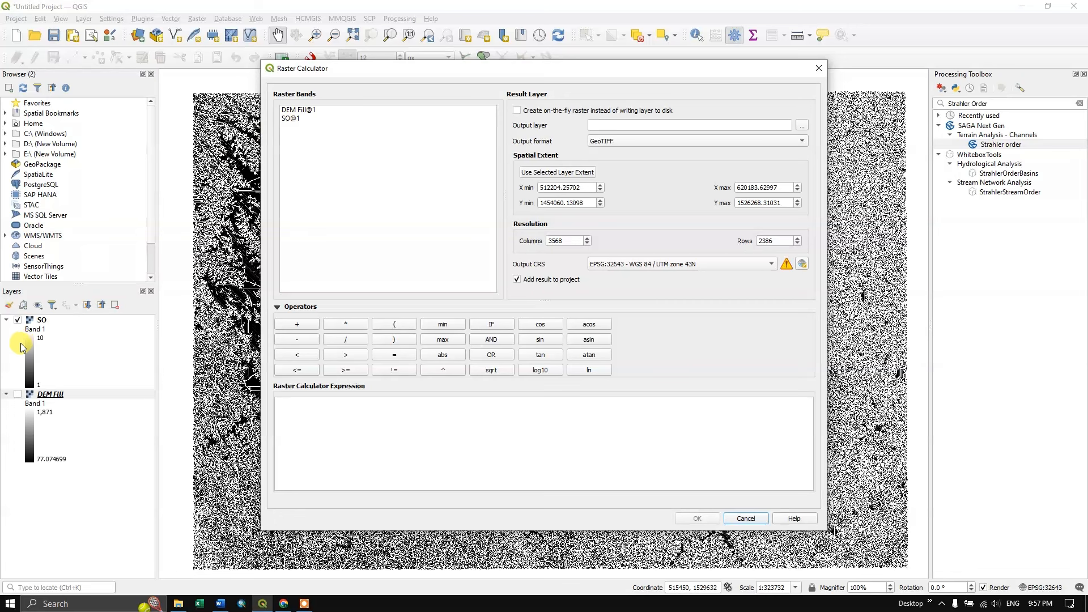
pyautogui.doubleClick(289, 119)
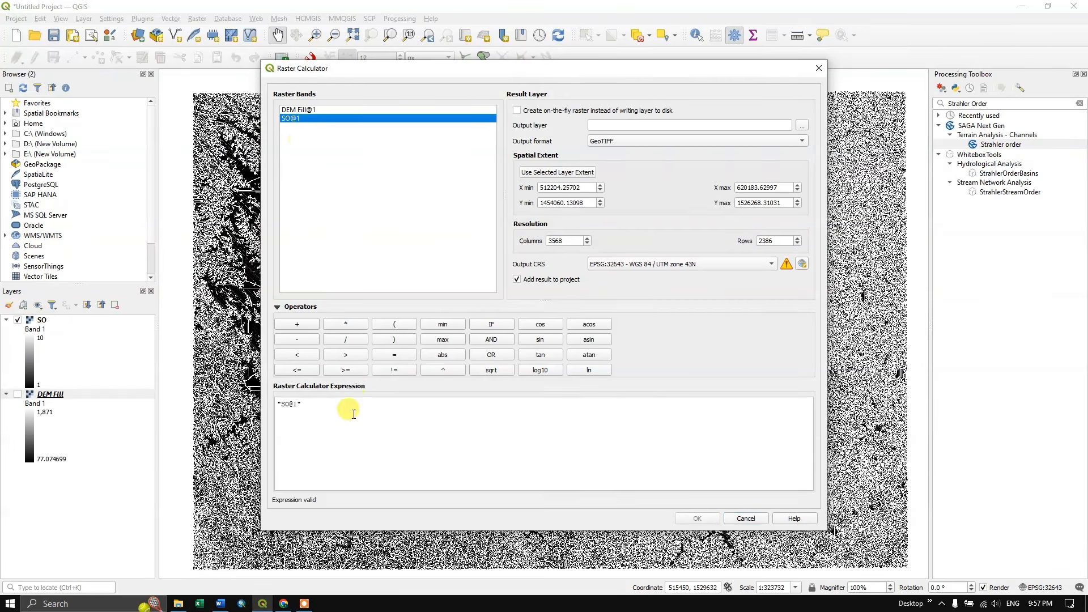
pyautogui.click(306, 408)
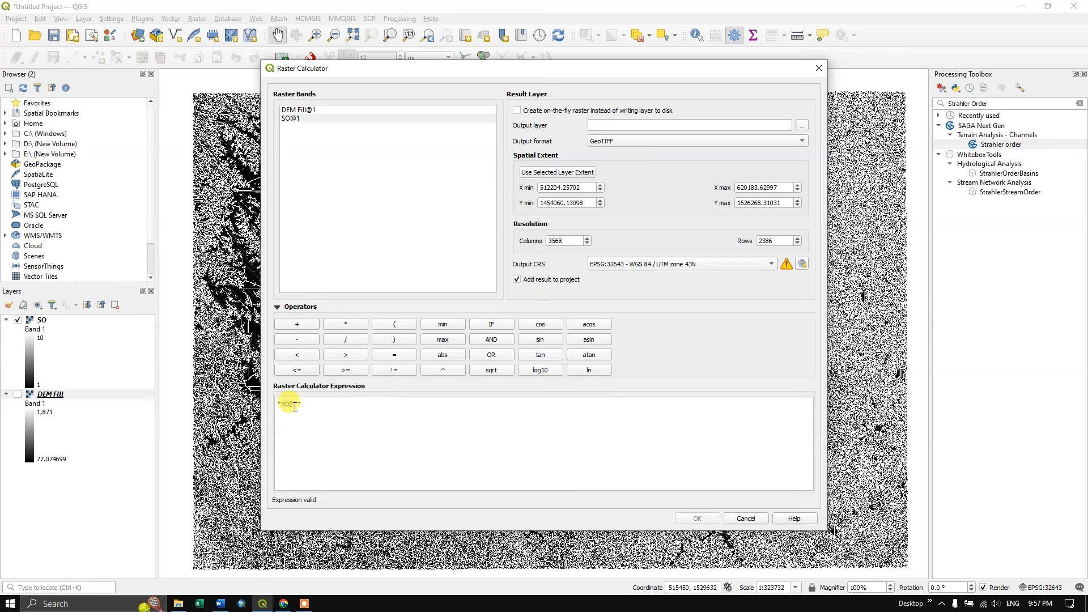
pyautogui.click(347, 370)
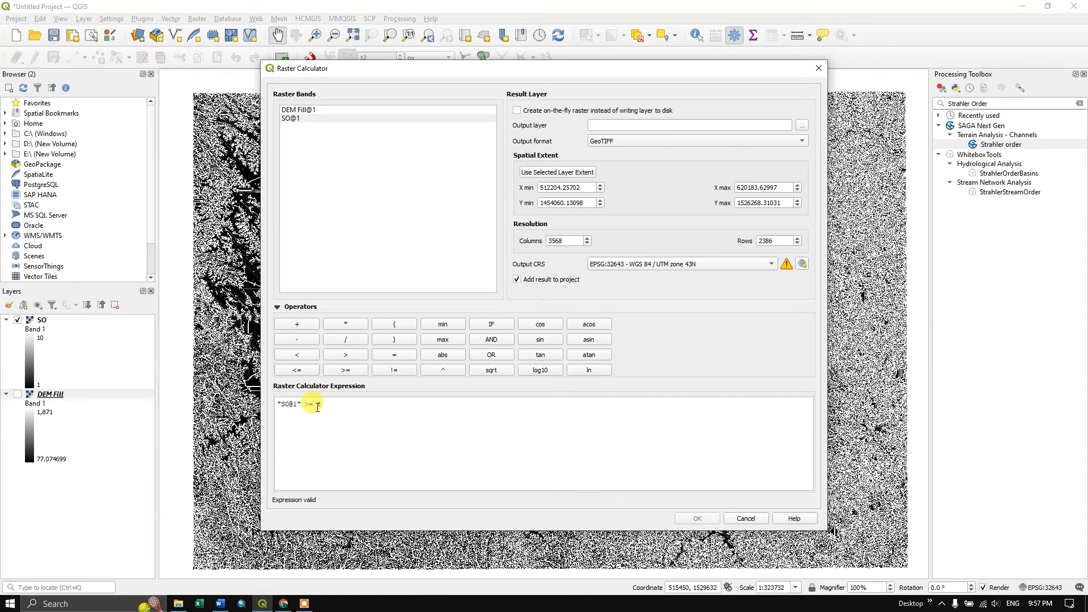
pyautogui.click(332, 407)
# Save the output as Raster Calculator in the Results folder and run the calculation.
pyautogui.click(804, 124)
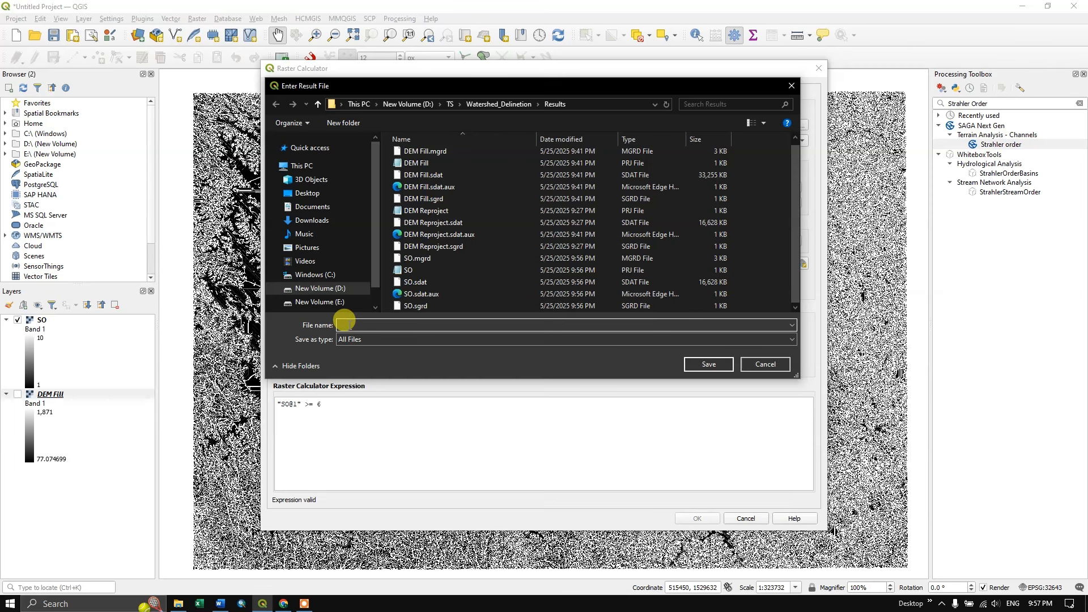
pyautogui.click(343, 324)
pyautogui.write('Raster Calculator')
pyautogui.click(709, 365)
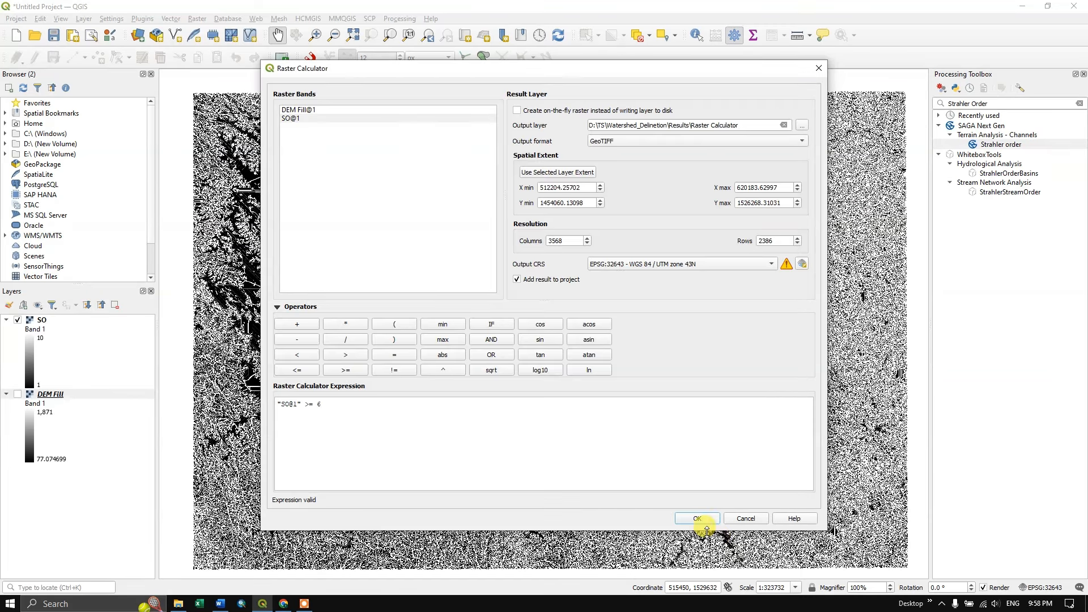
pyautogui.click(697, 519)
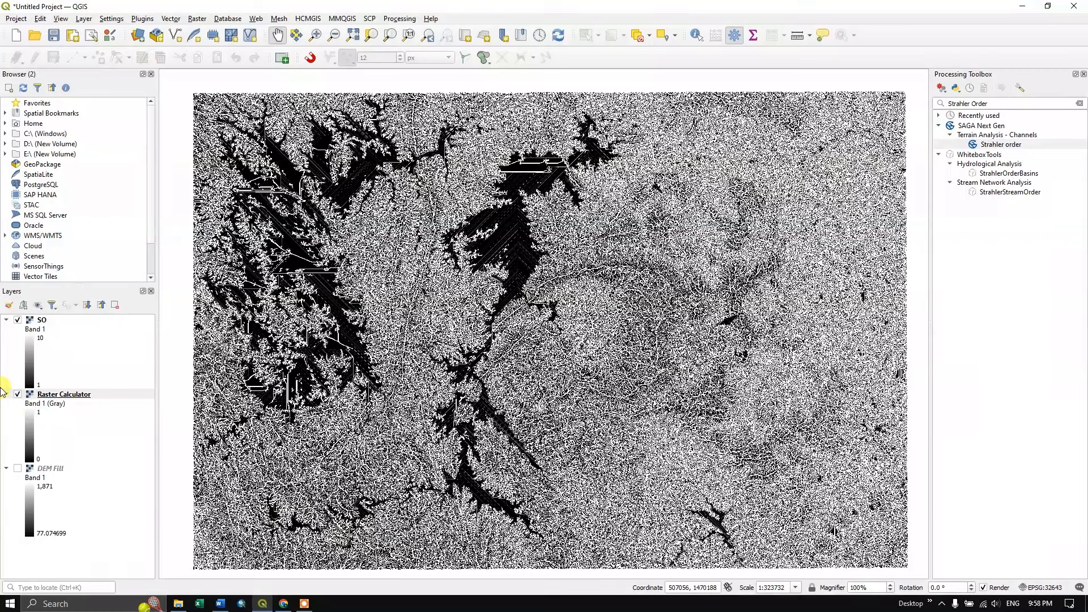
# Hide the SO layer and classify the Raster Calculator layer's symbology with Paletted/Unique values.
pyautogui.click(18, 320)
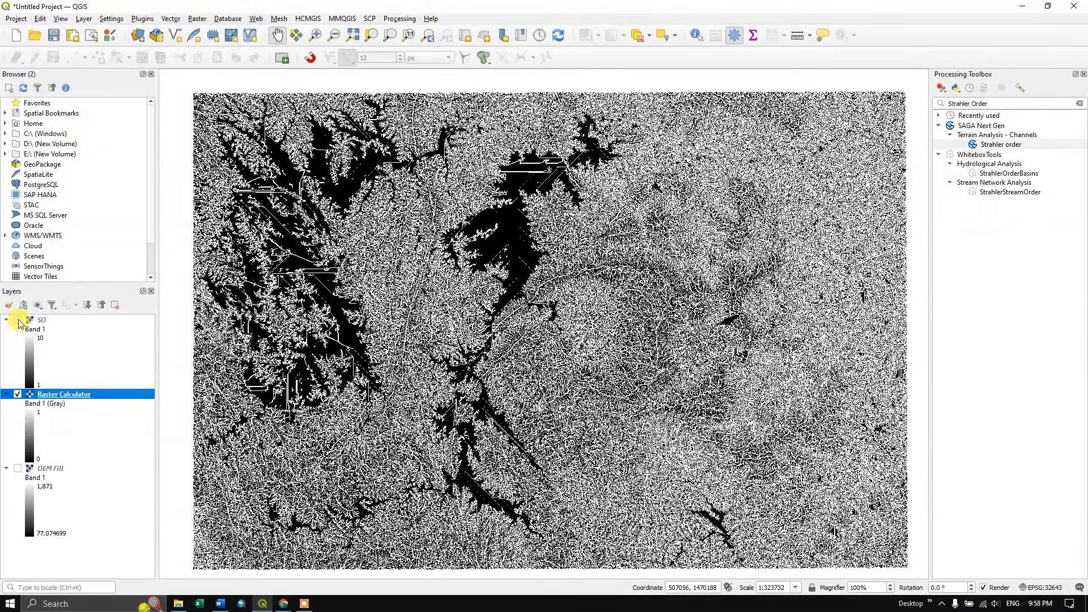
pyautogui.click(18, 395)
pyautogui.click(18, 395)
pyautogui.rightClick(65, 395)
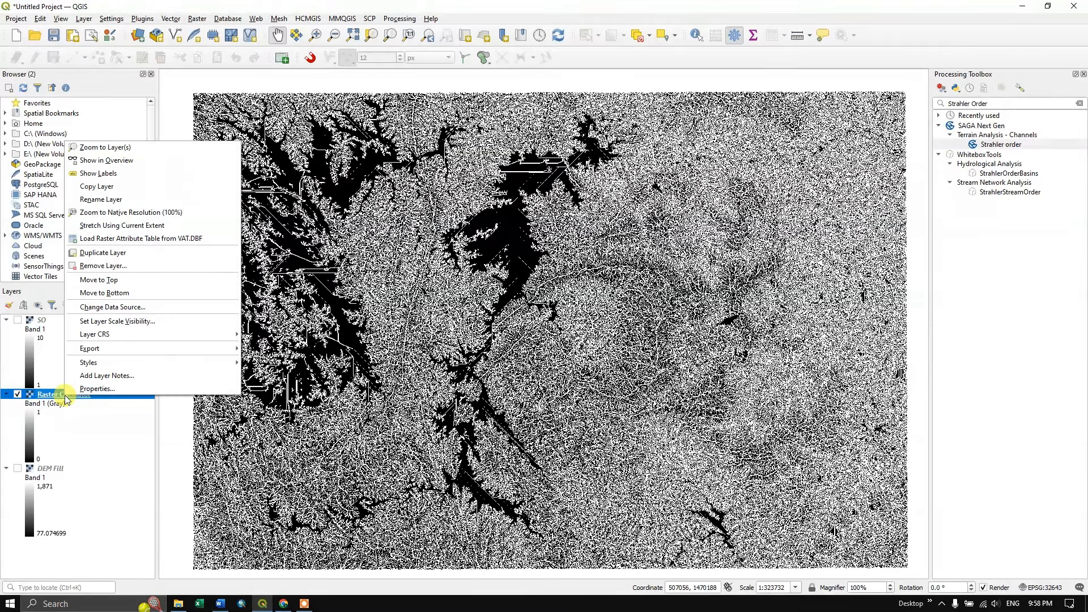
pyautogui.click(123, 389)
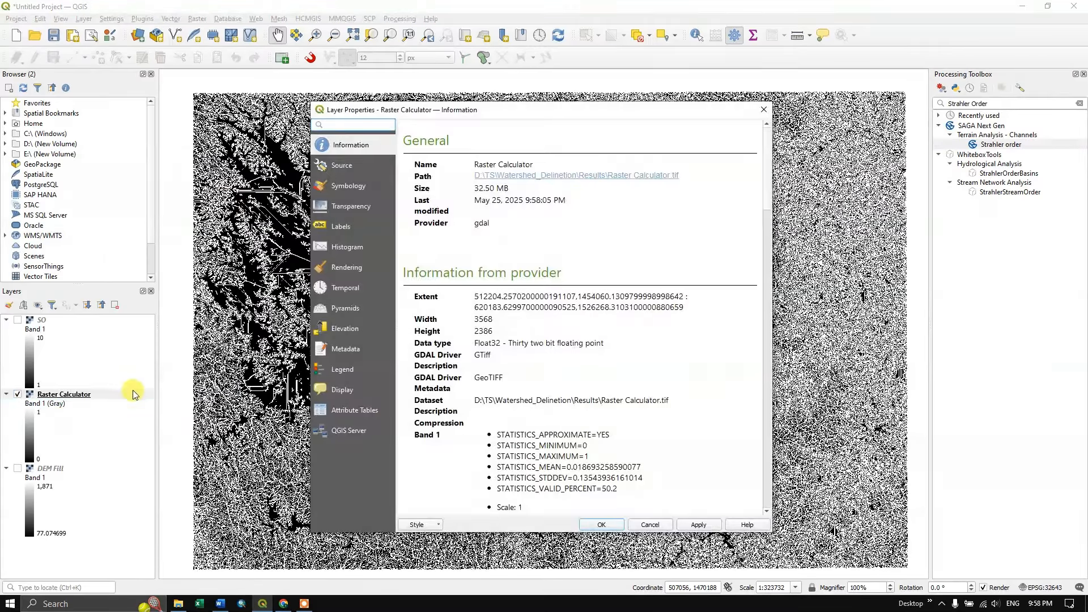
pyautogui.click(342, 192)
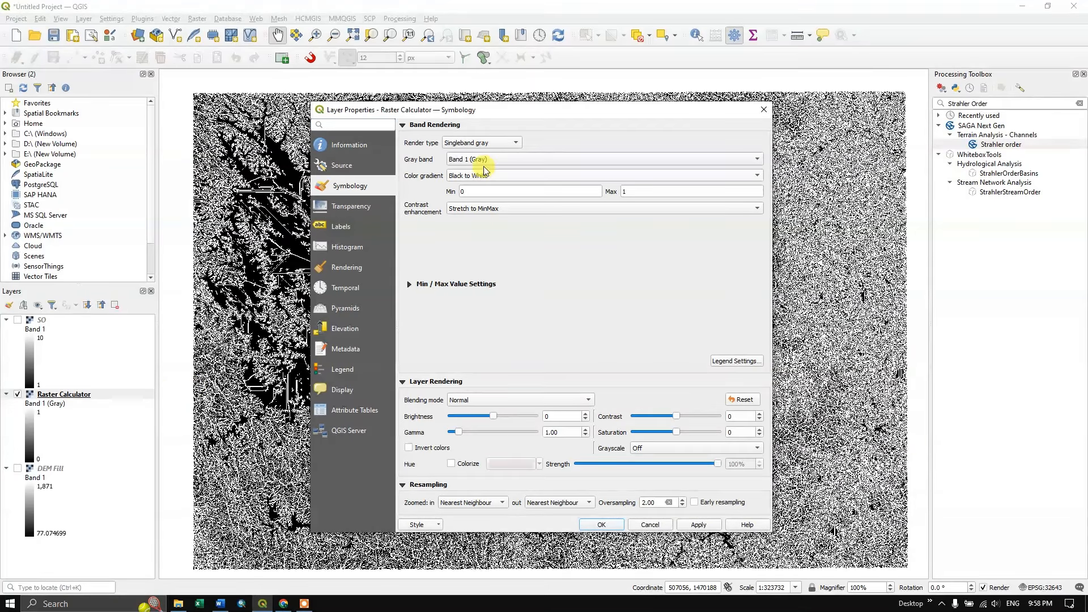
pyautogui.click(479, 145)
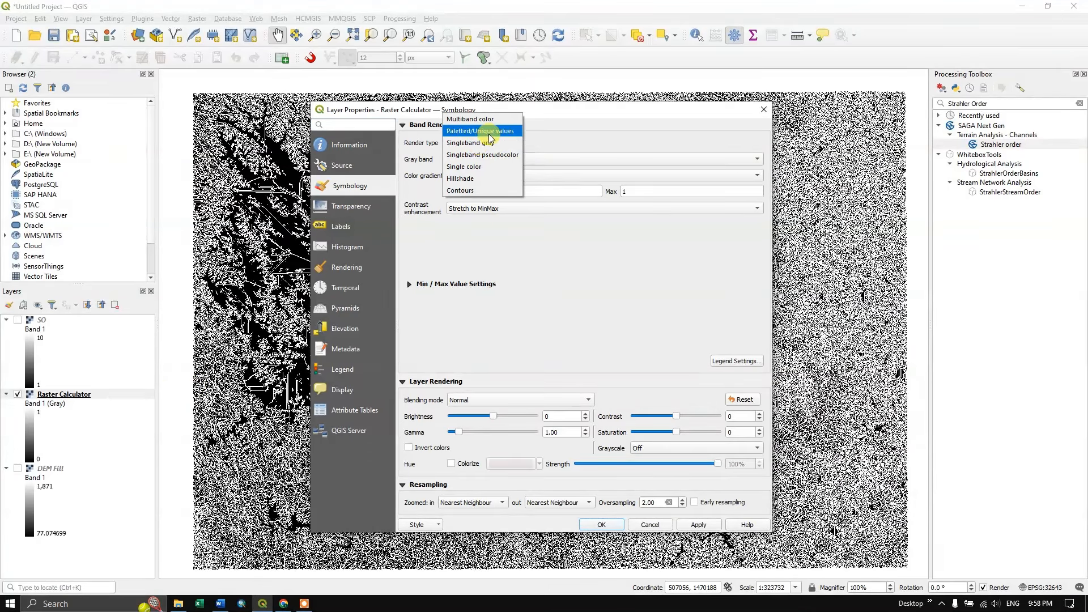
pyautogui.click(504, 133)
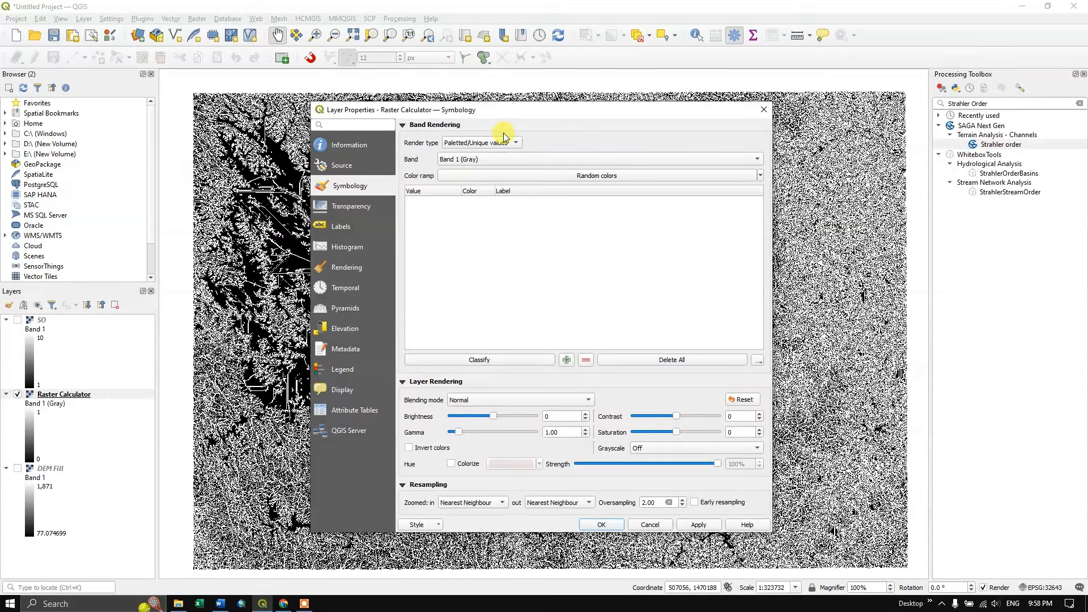
pyautogui.click(489, 360)
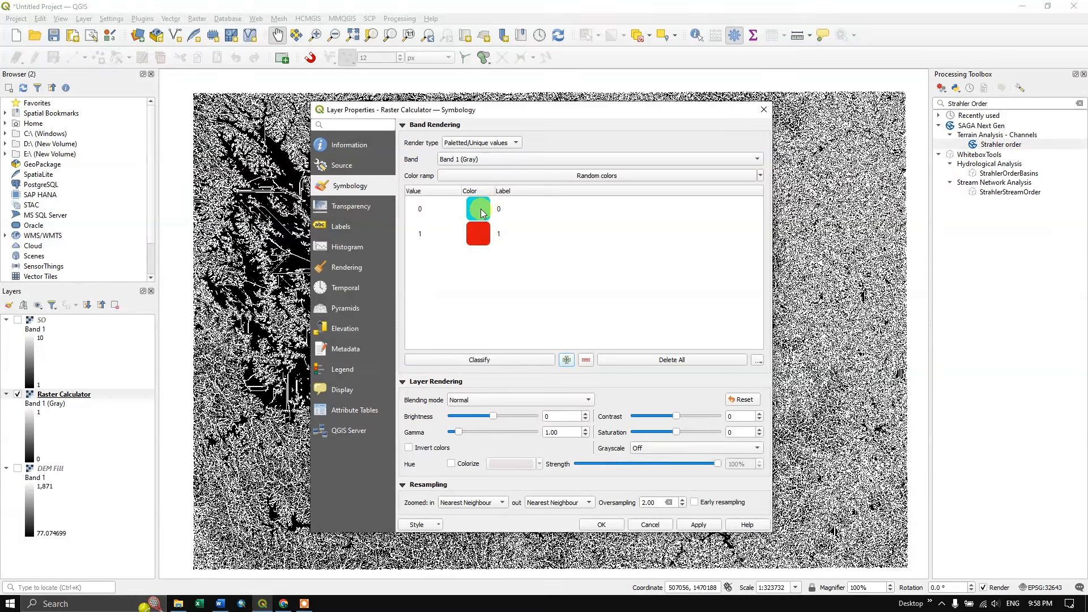
# Change the color of value 1 to blue #0c51ed and apply the symbology to the Raster Calculator layer.
pyautogui.click(480, 209)
pyautogui.click(479, 236)
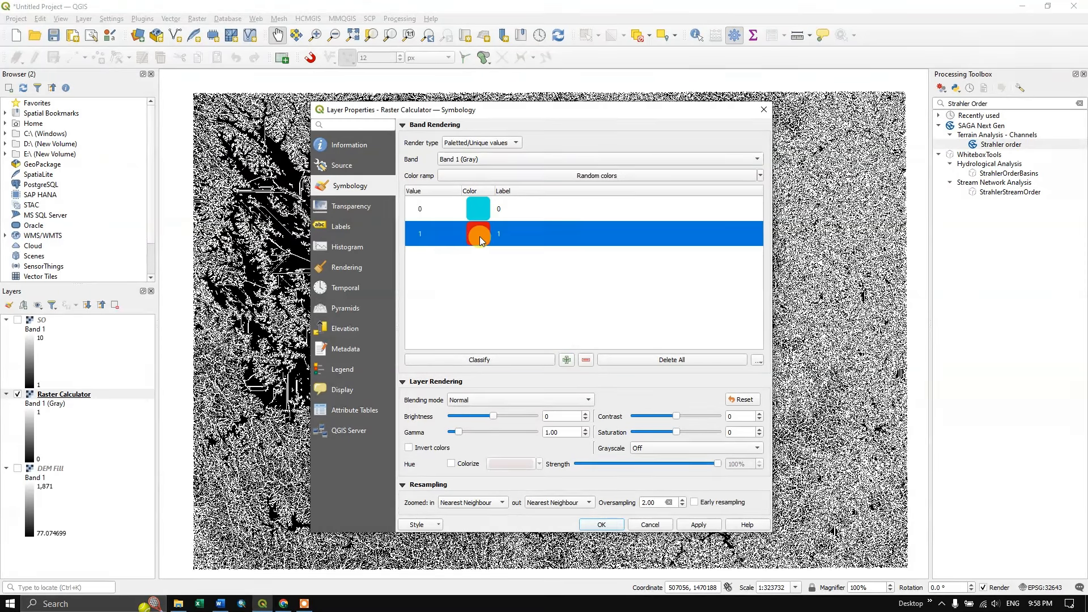
pyautogui.doubleClick(482, 237)
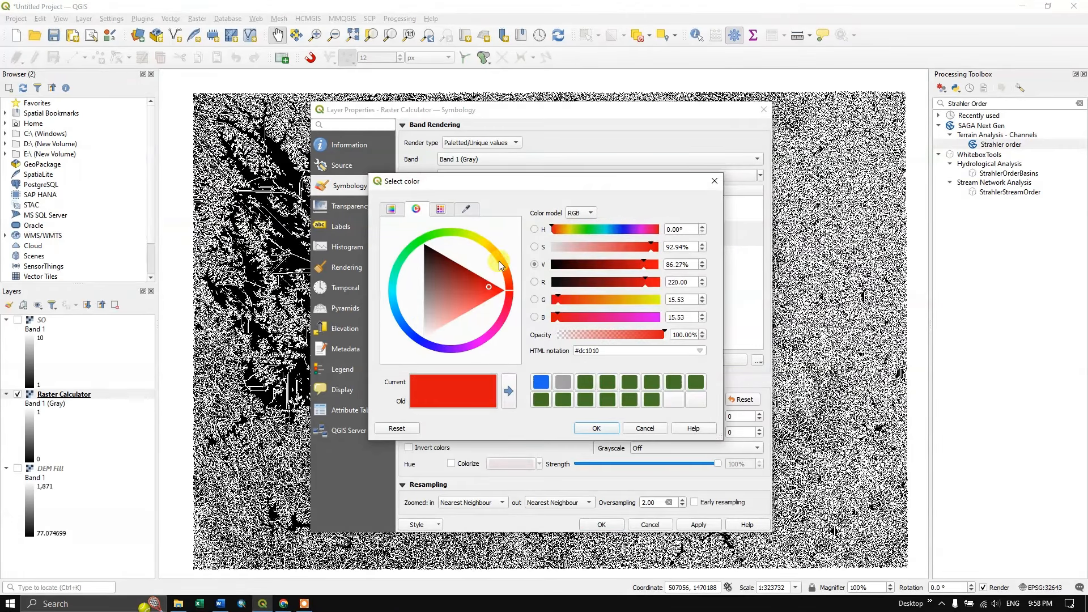
pyautogui.click(713, 181)
pyautogui.doubleClick(472, 243)
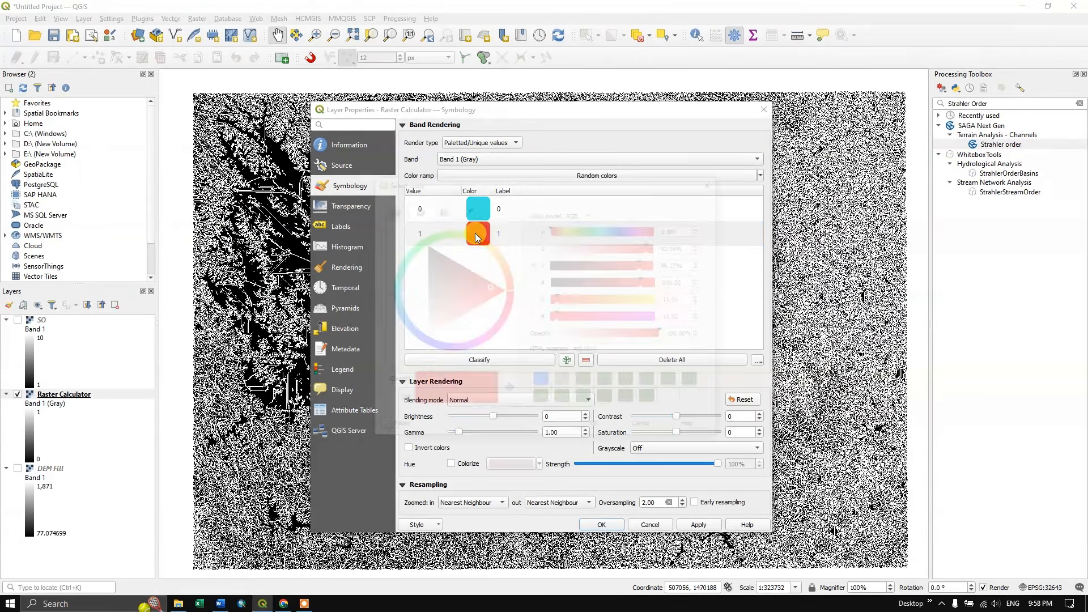
pyautogui.click(416, 321)
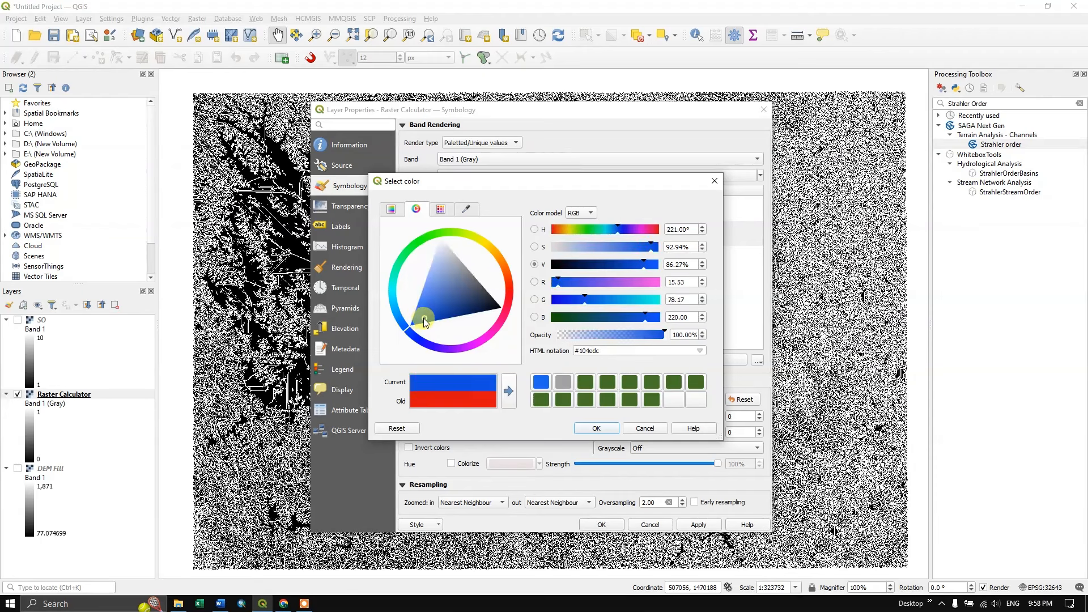
pyautogui.moveTo(423, 318); pyautogui.dragTo(418, 321)
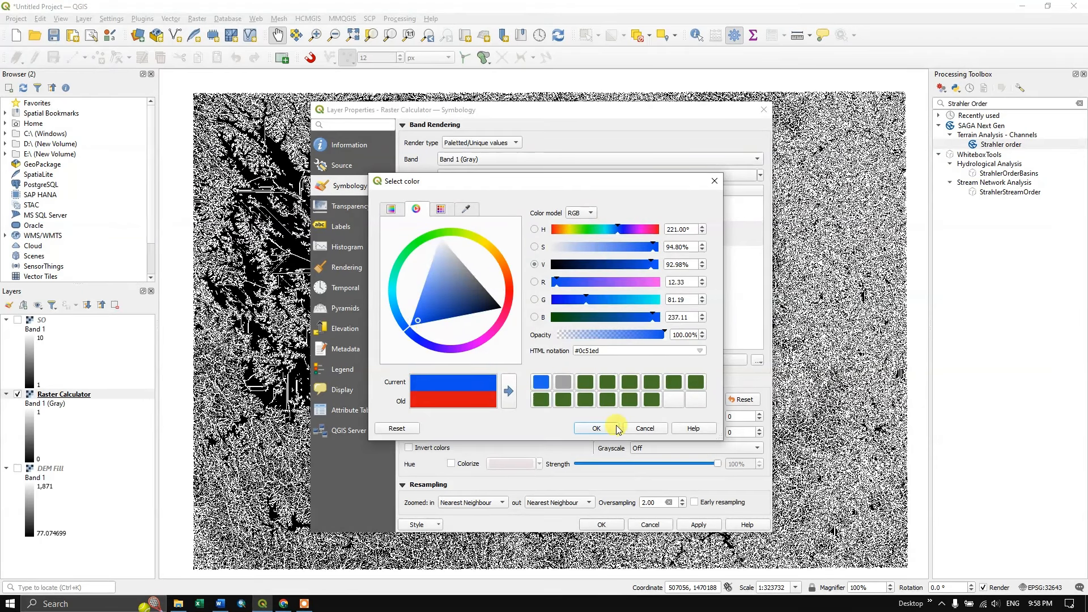
pyautogui.click(511, 390)
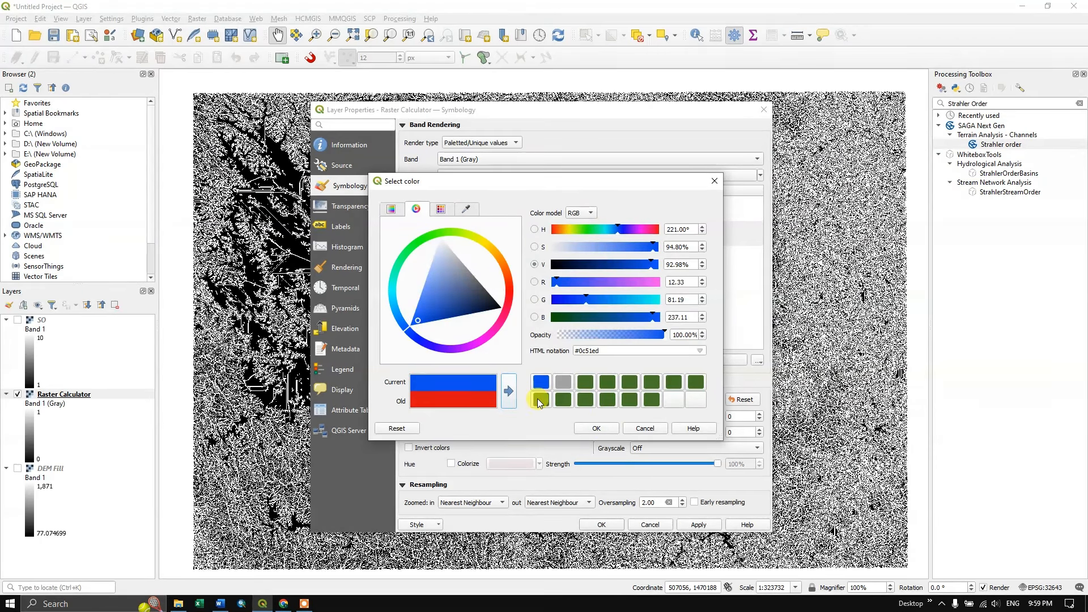
pyautogui.click(593, 429)
pyautogui.click(698, 524)
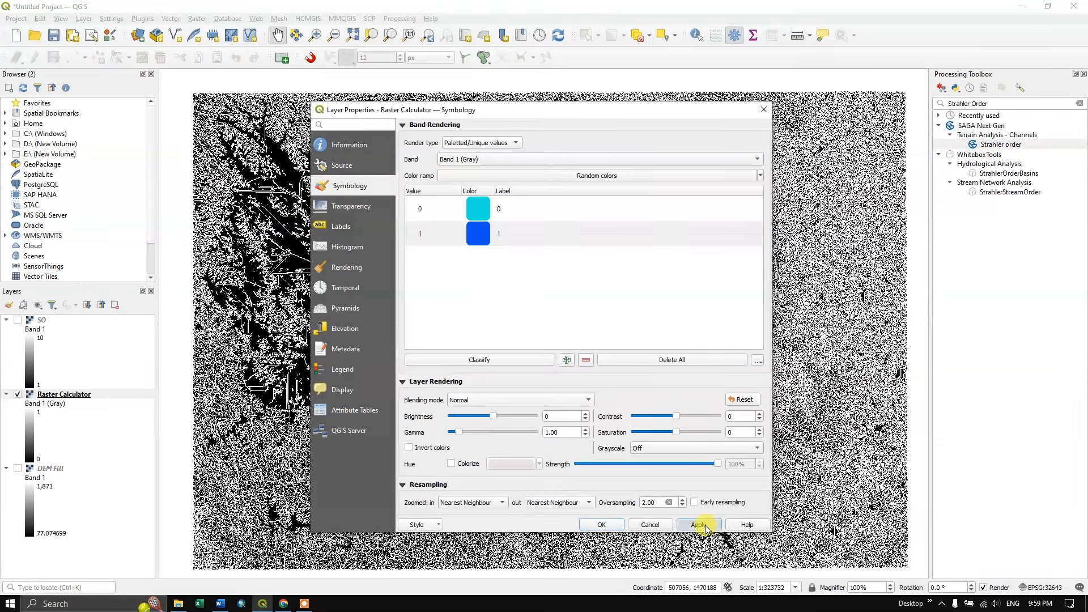
pyautogui.click(602, 524)
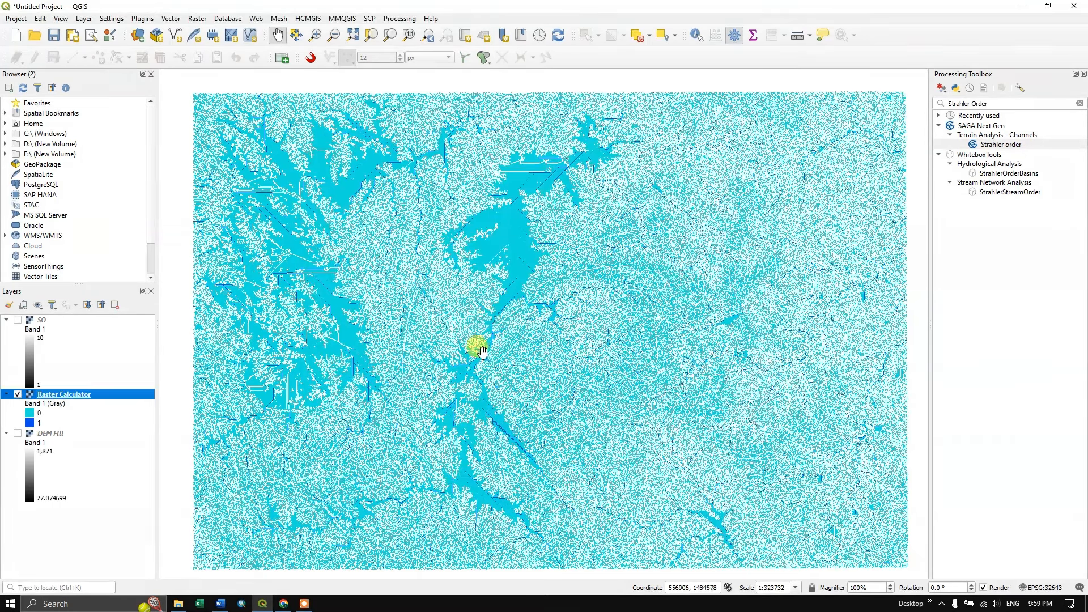
# Set the opacity of value 0 in the Raster Calculator layer to 0% and show the DEM Fill layer beneath the streams.
pyautogui.scroll(-1, 527, 318)
pyautogui.scroll(3, 527, 317)
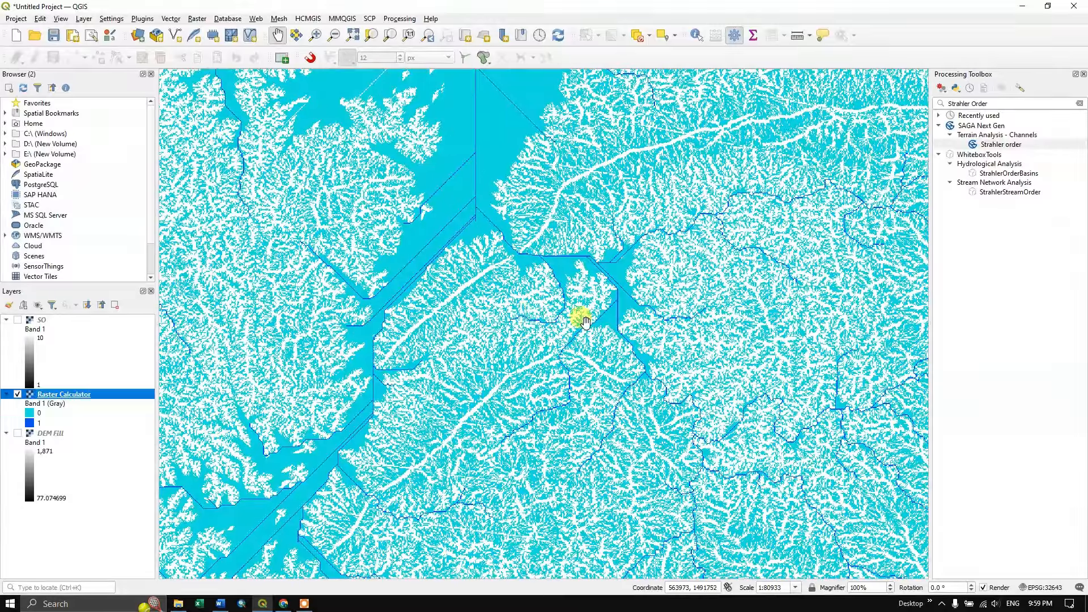
pyautogui.scroll(-2, 518, 306)
pyautogui.scroll(2, 618, 318)
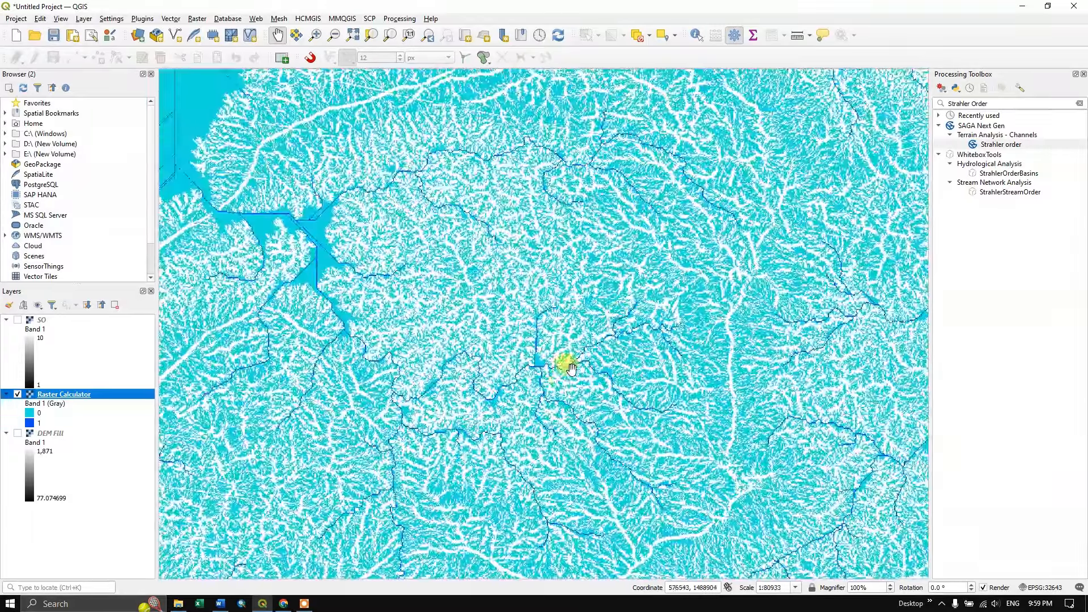
pyautogui.scroll(-1, 583, 300)
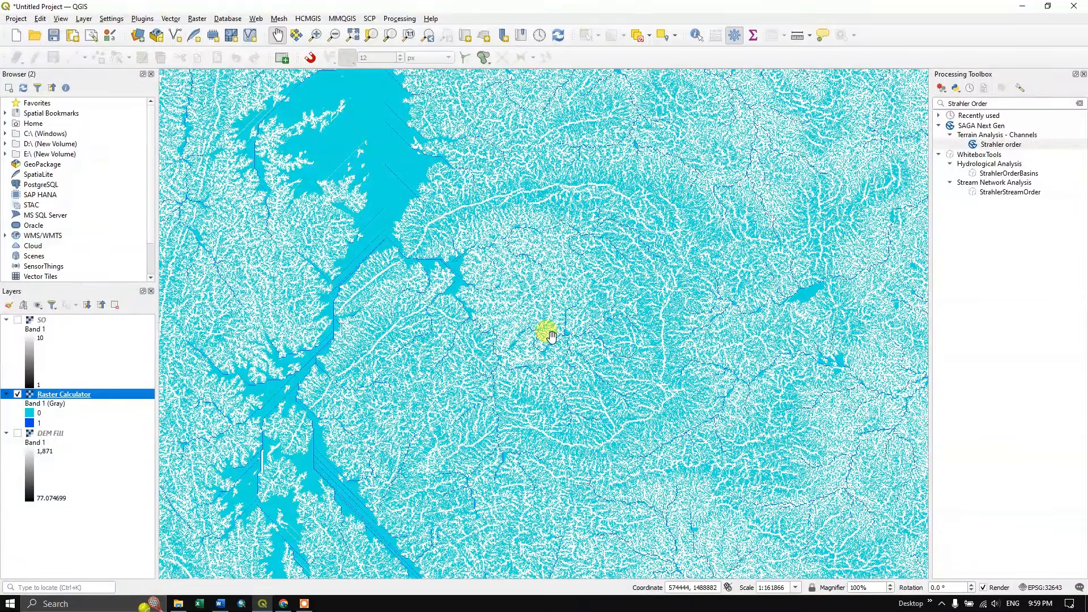
pyautogui.doubleClick(31, 417)
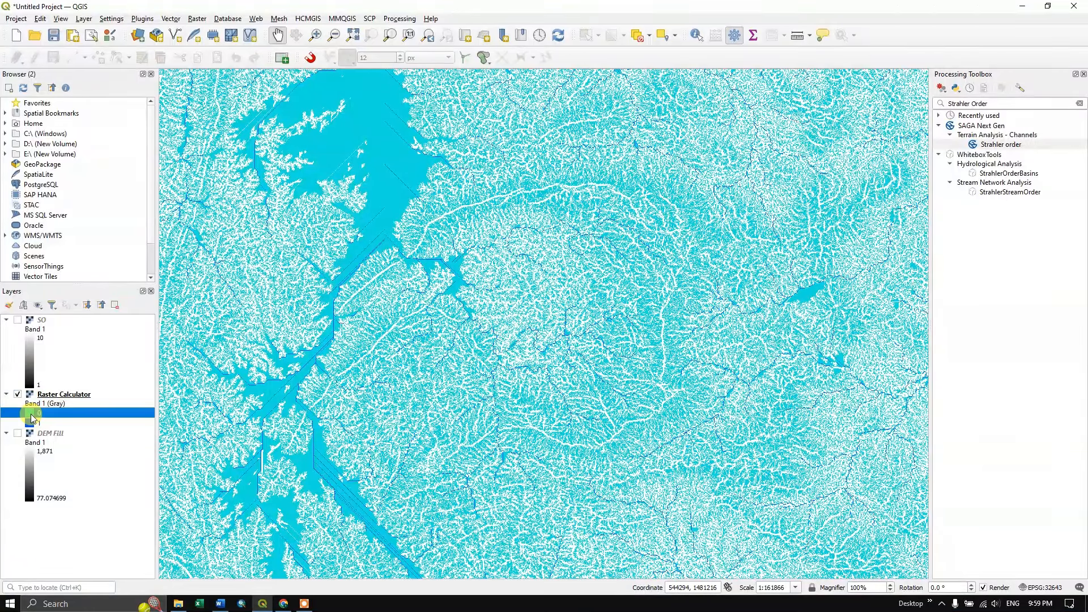
pyautogui.click(460, 211)
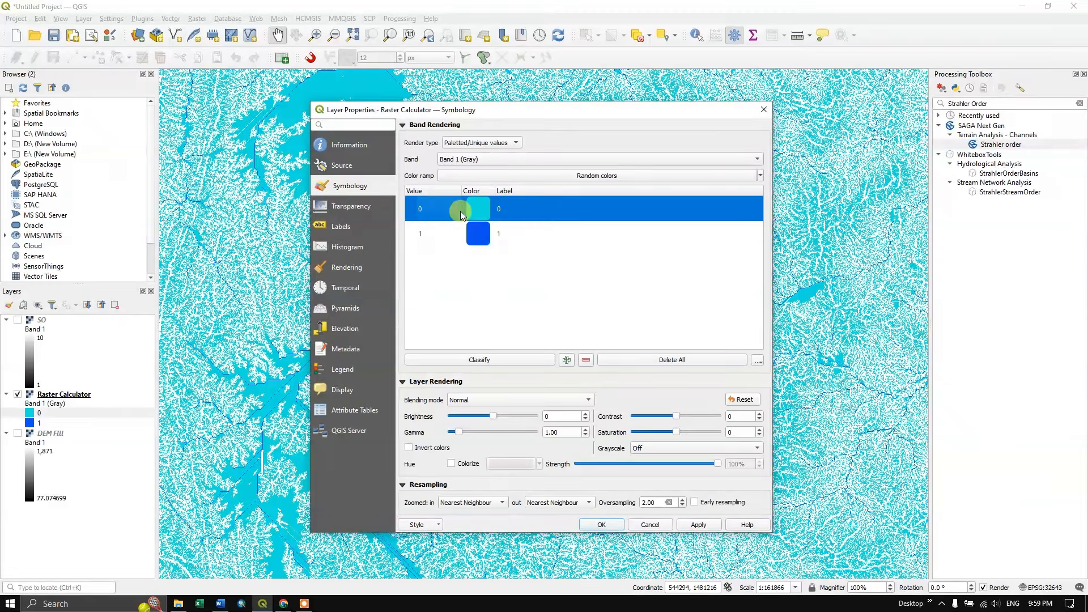
pyautogui.rightClick(478, 211)
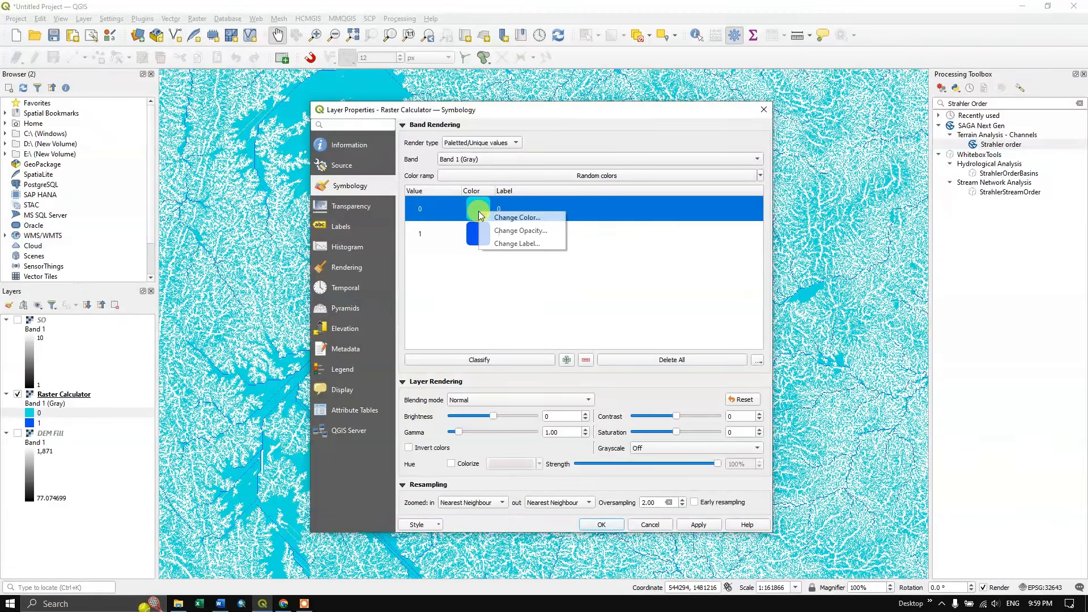
pyautogui.click(521, 230)
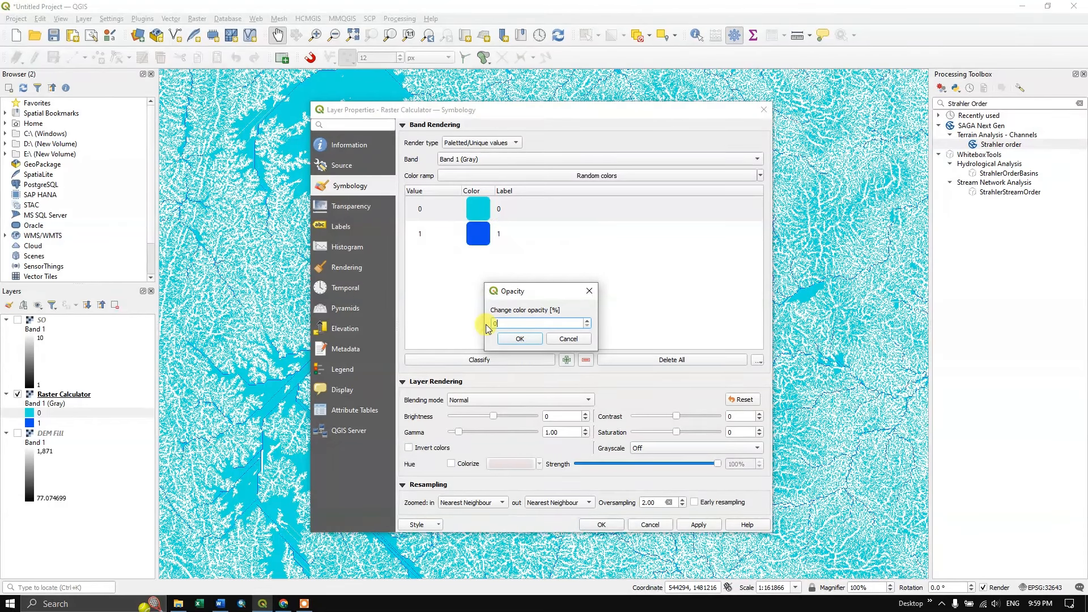
pyautogui.click(519, 339)
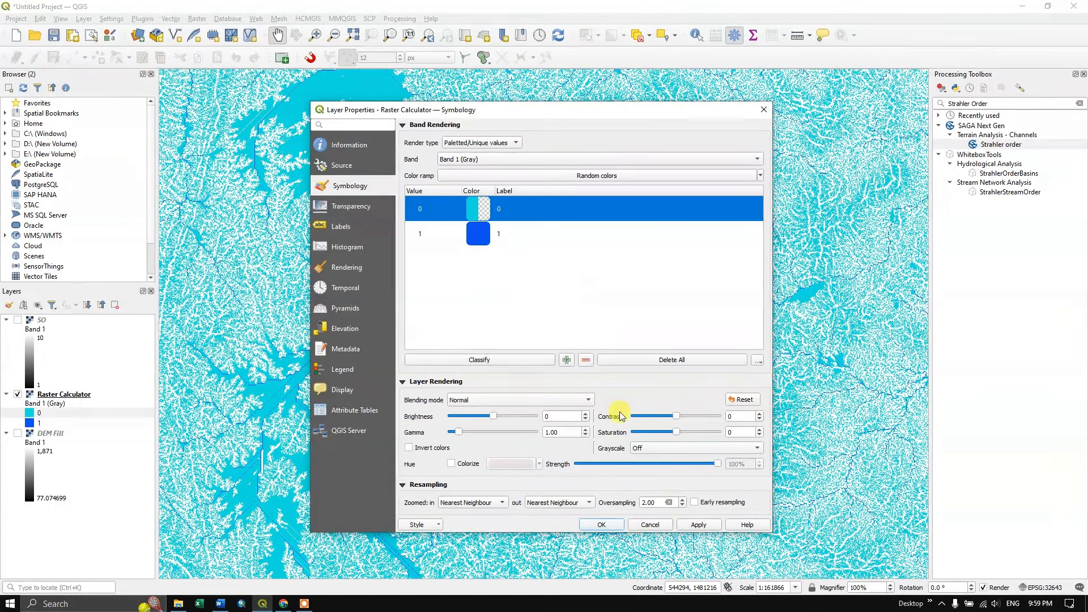
pyautogui.click(698, 526)
pyautogui.click(600, 524)
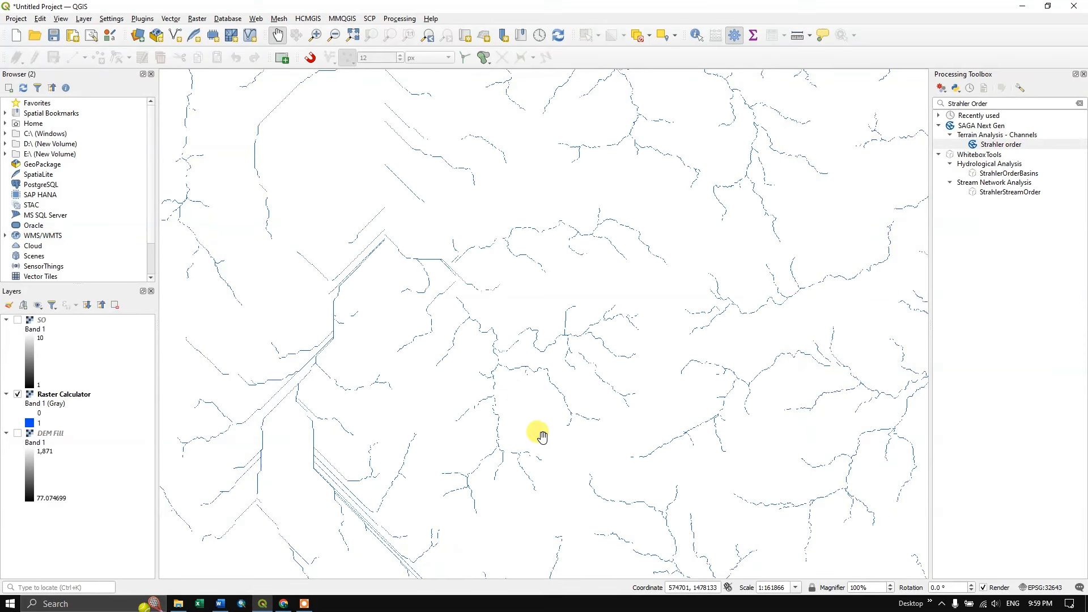
pyautogui.scroll(1, 520, 347)
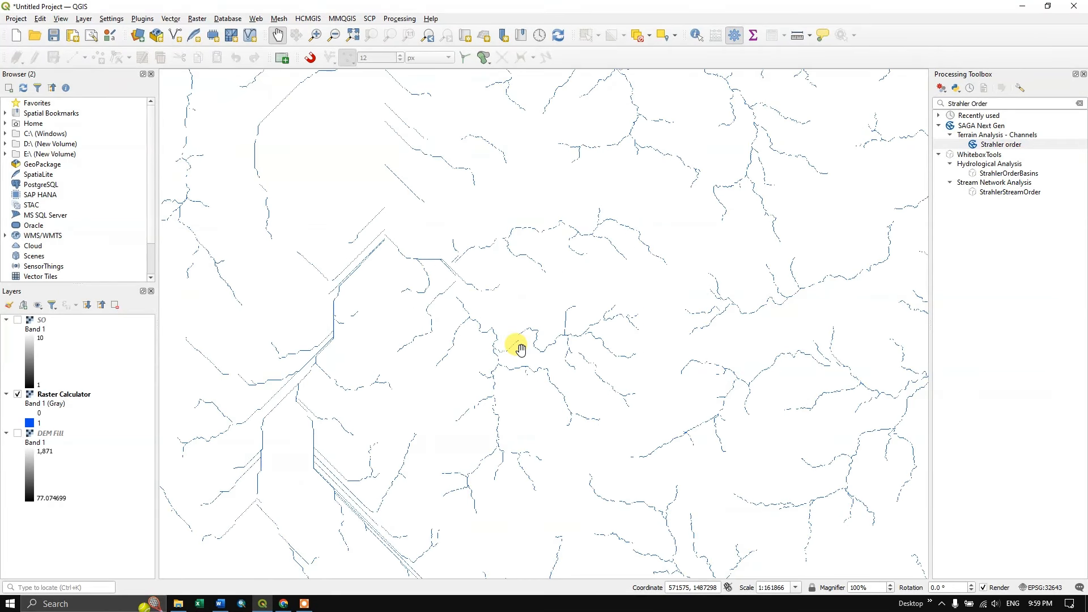
pyautogui.click(18, 433)
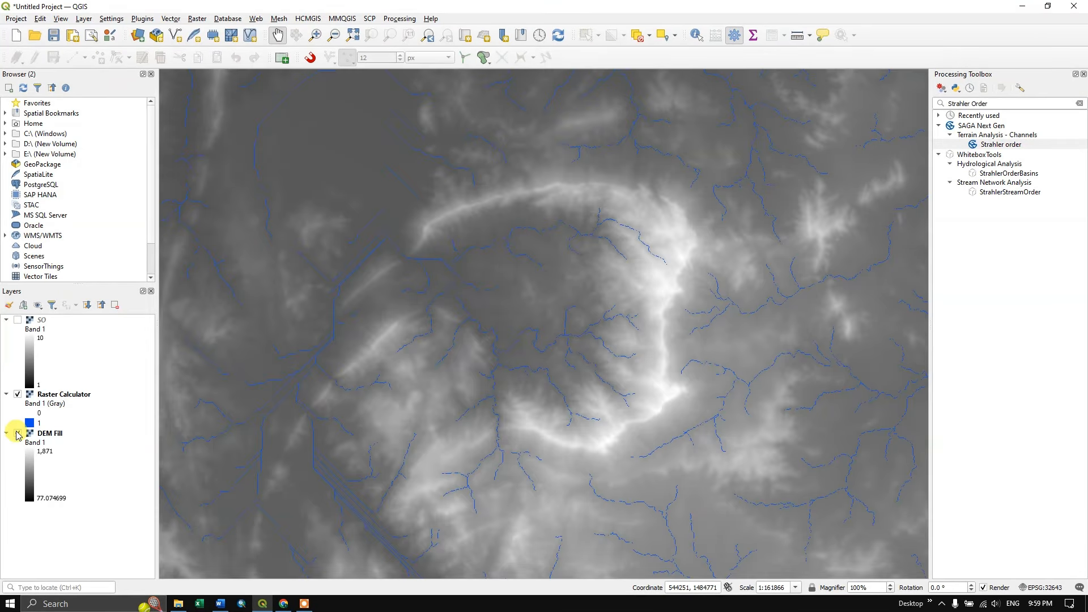
pyautogui.scroll(-1, 604, 336)
pyautogui.scroll(2, 574, 334)
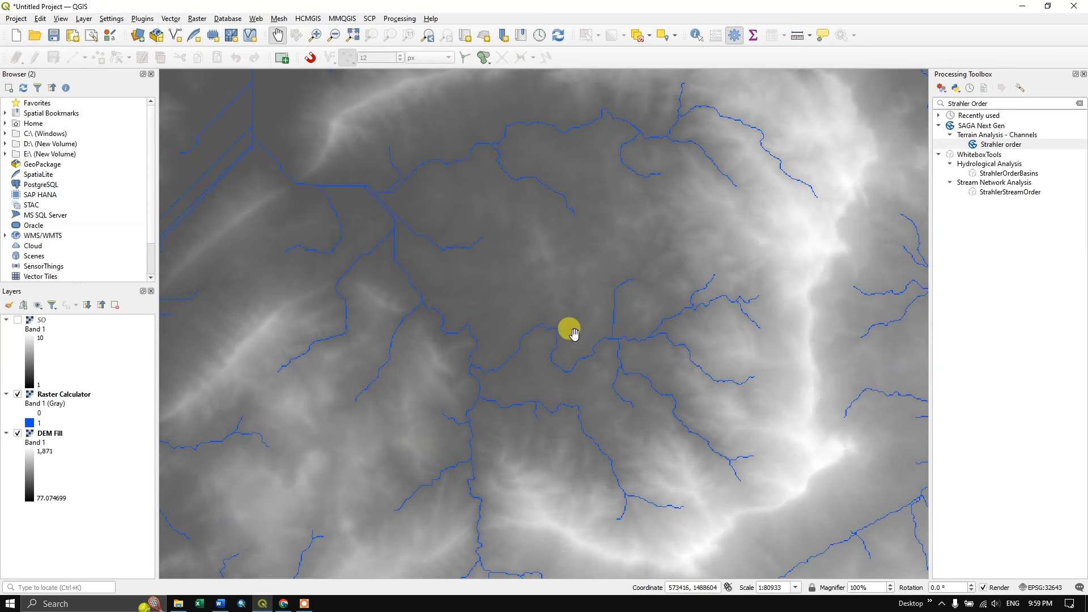
pyautogui.scroll(-2, 574, 334)
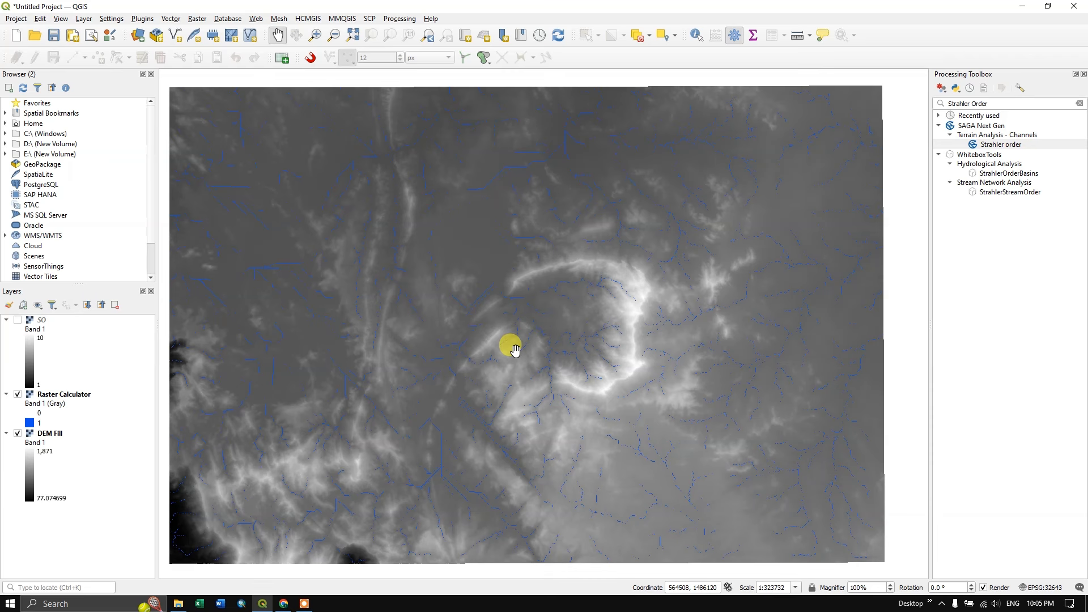
pyautogui.scroll(1, 515, 349)
pyautogui.scroll(1, 541, 323)
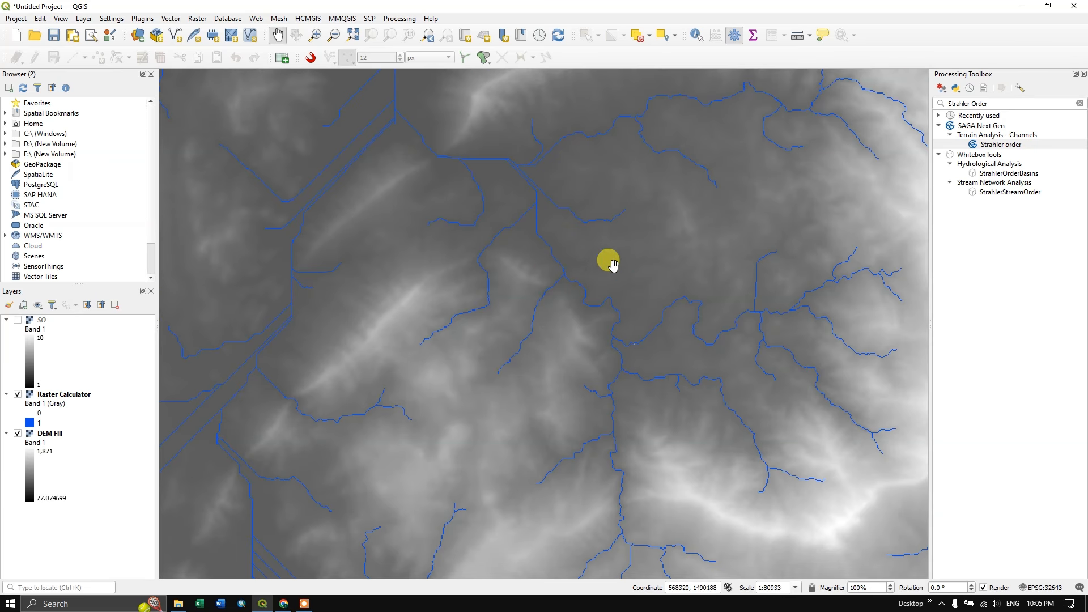
# Search the processing tools for "Channel Network" and open SAGA's Channel network and drainage basins with DEM Fill as the elevation.
pyautogui.click(997, 103)
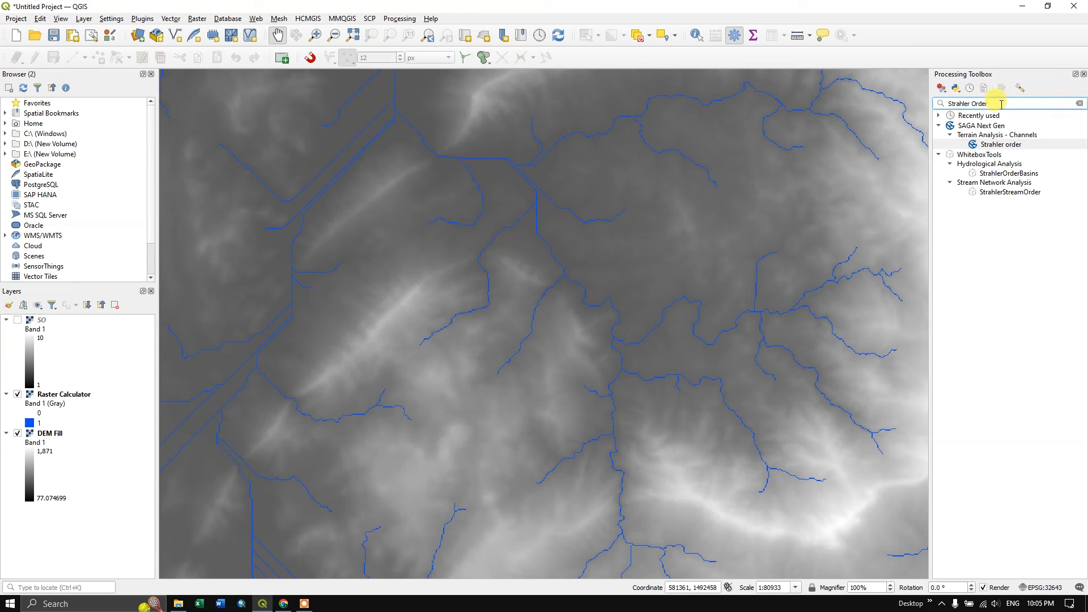
pyautogui.press('BackSpace')
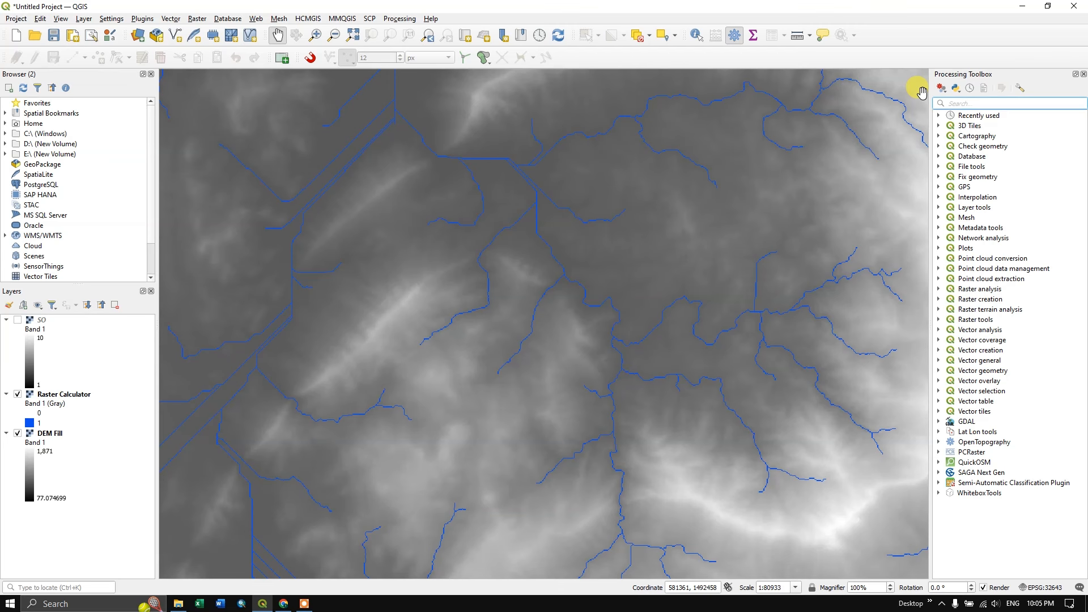
pyautogui.write('Channel Network')
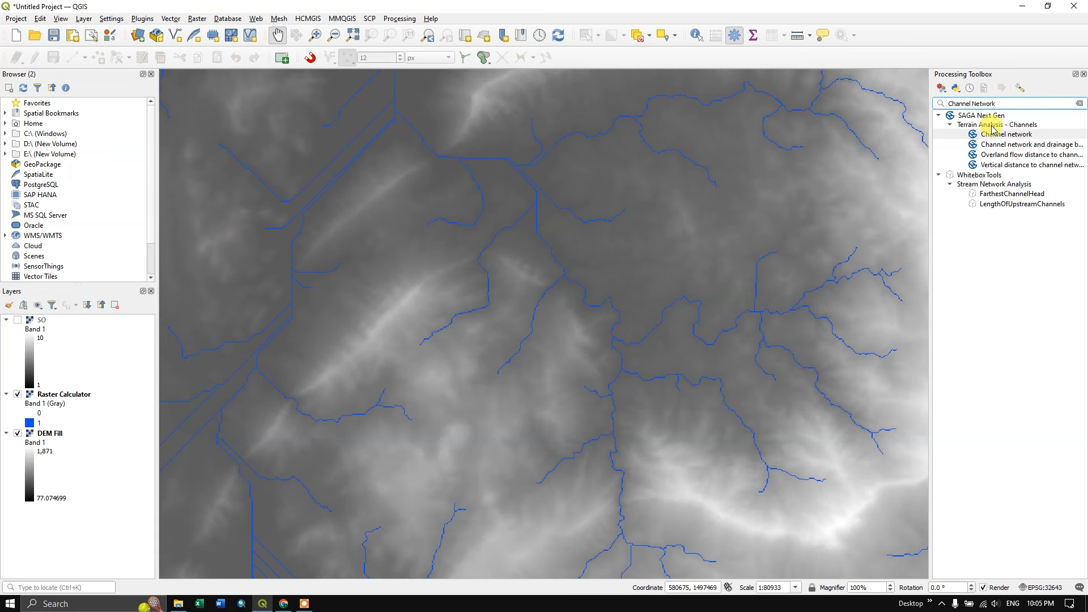
pyautogui.moveTo(930, 145); pyautogui.dragTo(878, 147)
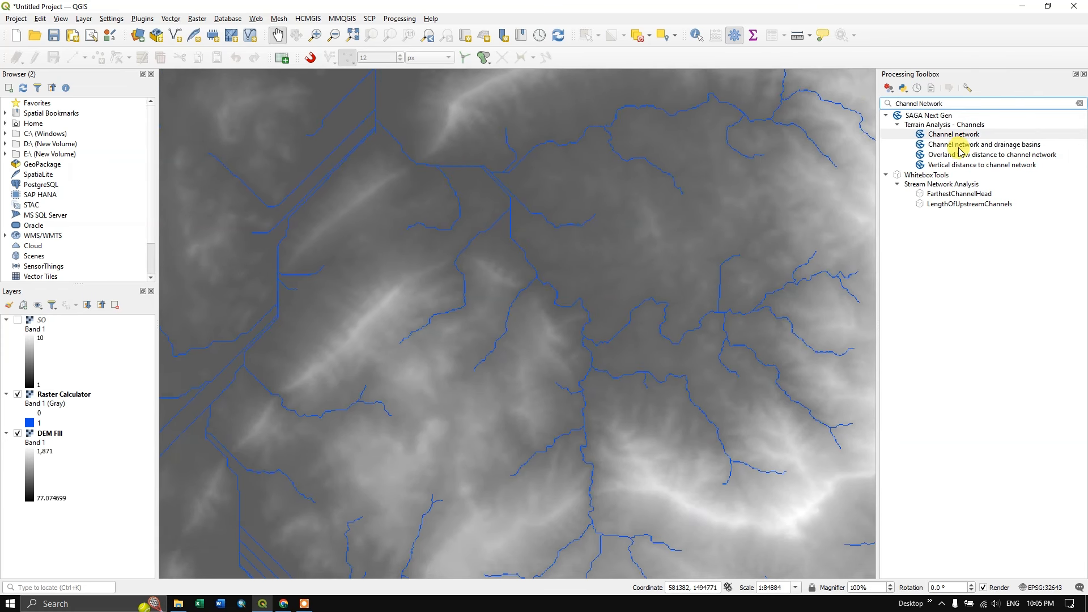
pyautogui.click(1020, 146)
pyautogui.doubleClick(1022, 149)
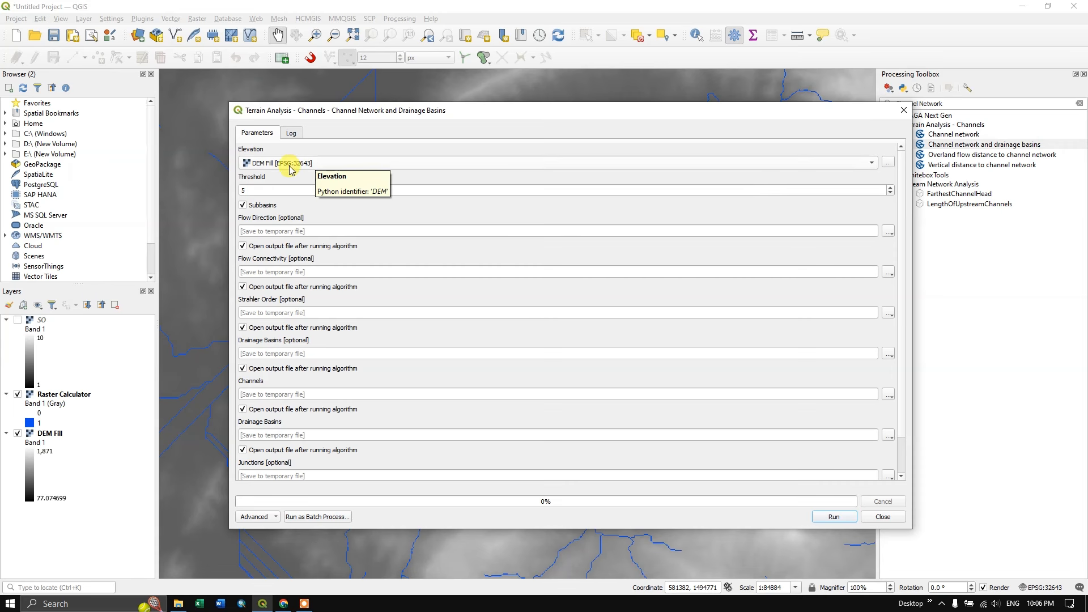
pyautogui.click(270, 166)
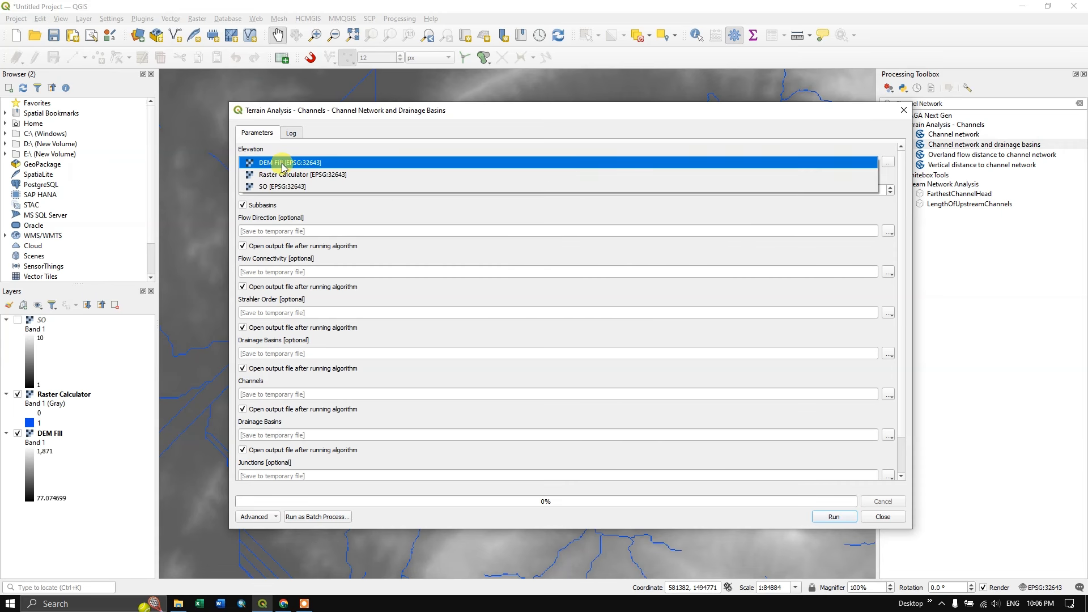
pyautogui.click(282, 164)
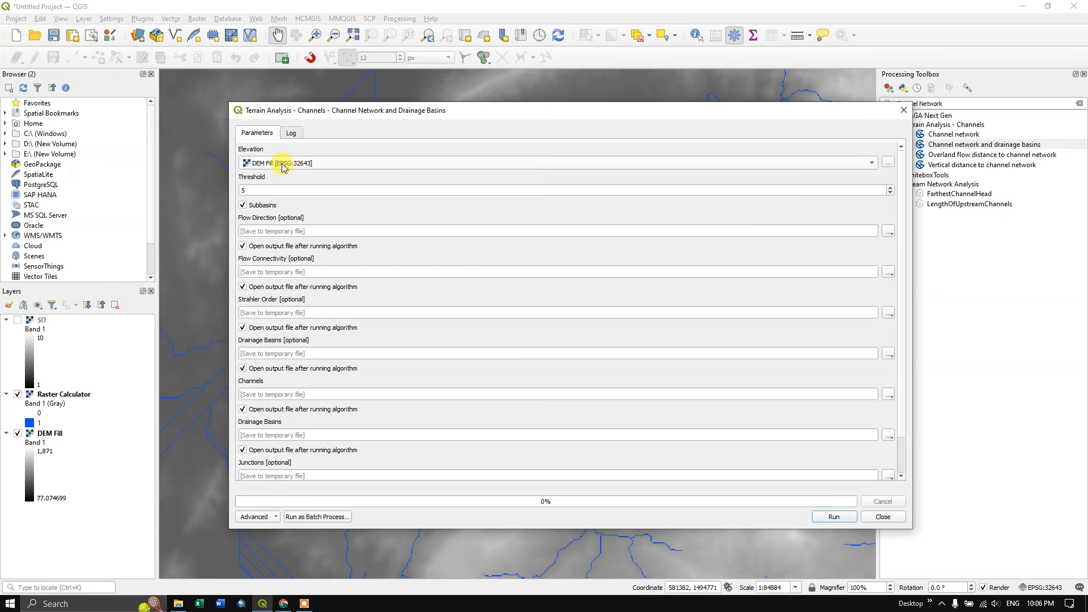
# Set the threshold to 6, disable Subbasins, and turn off opening the output for every result except Channels.
pyautogui.doubleClick(258, 192)
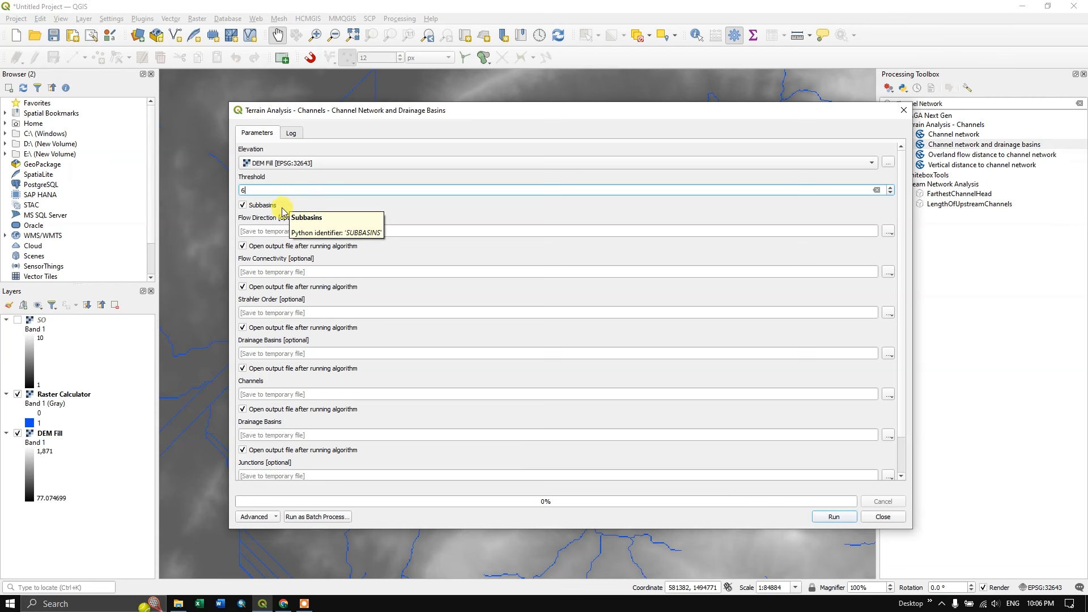
pyautogui.scroll(-1, 903, 249)
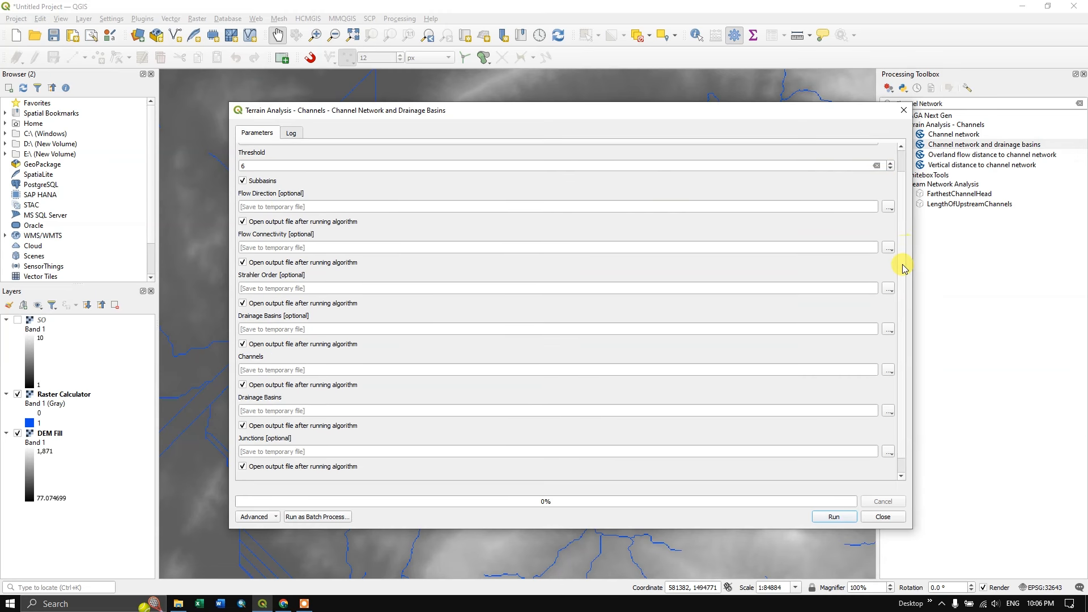
pyautogui.scroll(-1, 903, 268)
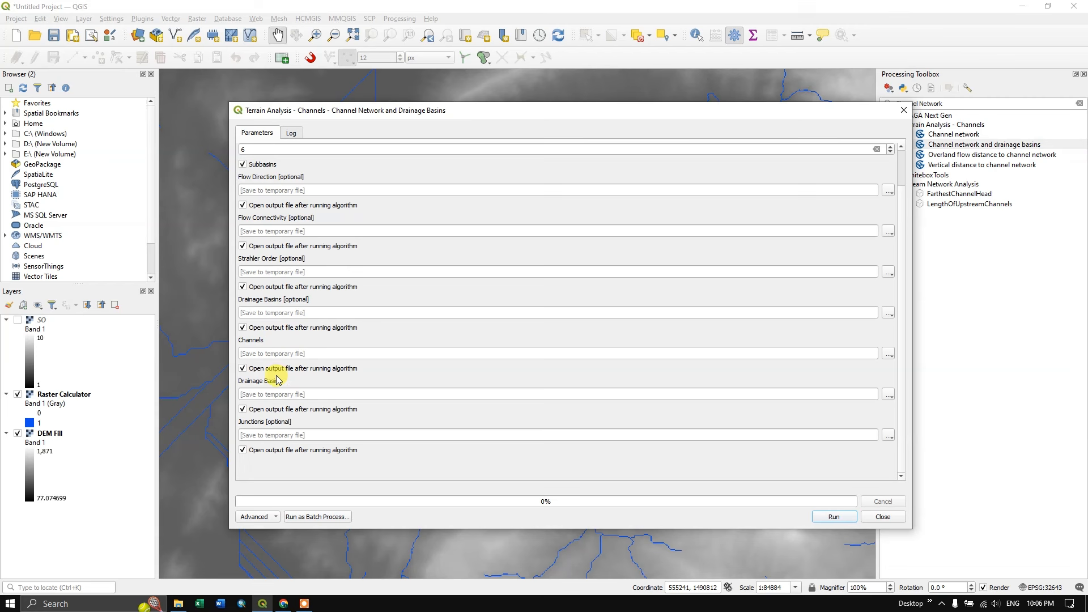
pyautogui.click(243, 451)
pyautogui.click(248, 329)
pyautogui.scroll(2, 267, 209)
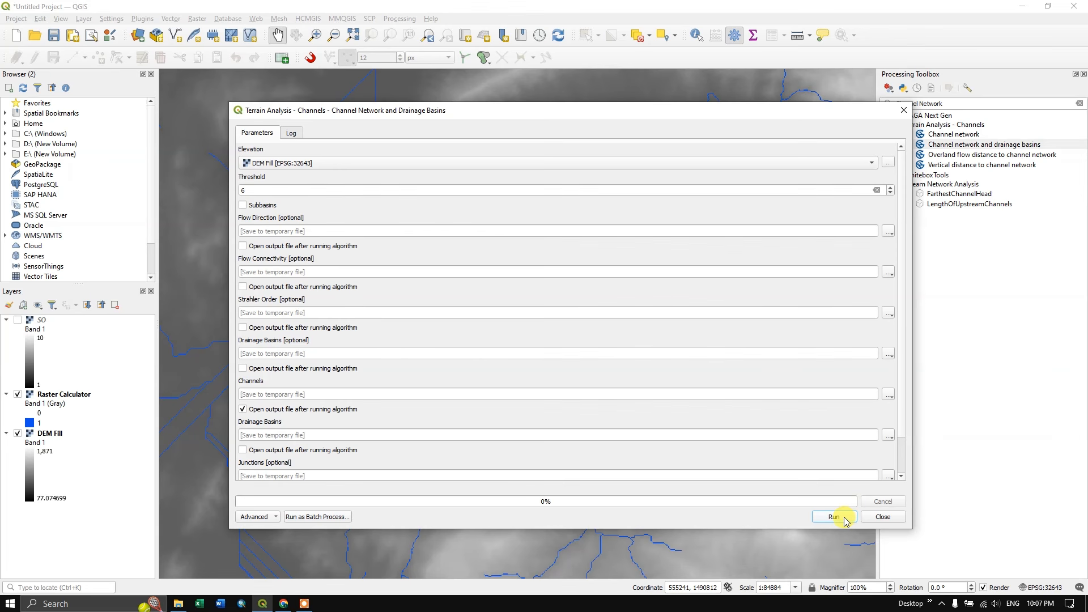
# Save the Channels output as the shapefile Channel in the Watershed_Delinetion Results folder, and run the channel network and drainage basins algorithm.
pyautogui.scroll(-2, 902, 425)
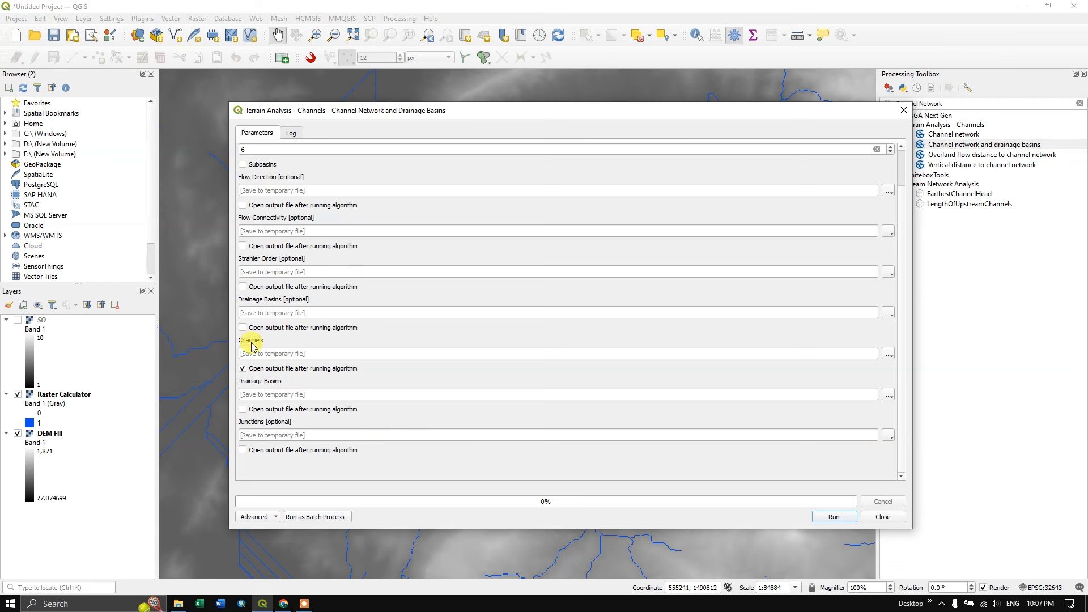
pyautogui.click(887, 355)
pyautogui.click(905, 376)
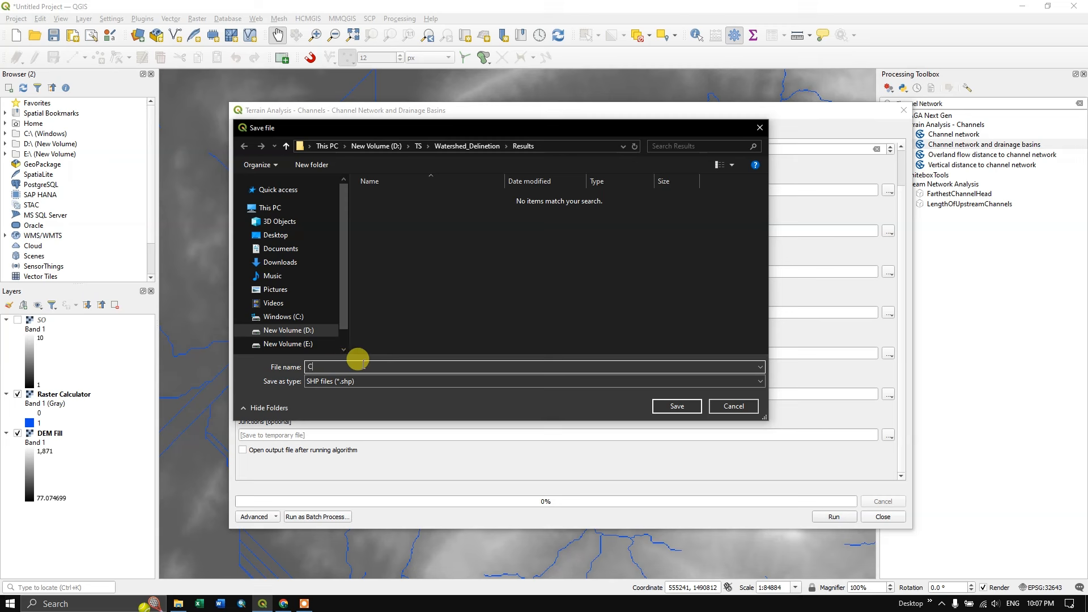
pyautogui.write('hannel')
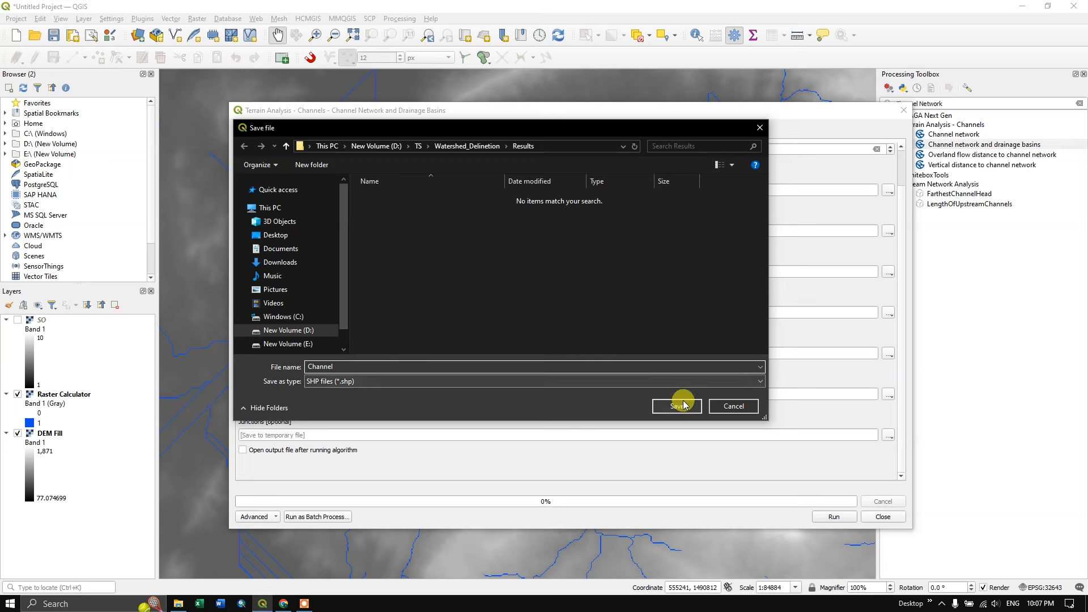
pyautogui.click(676, 406)
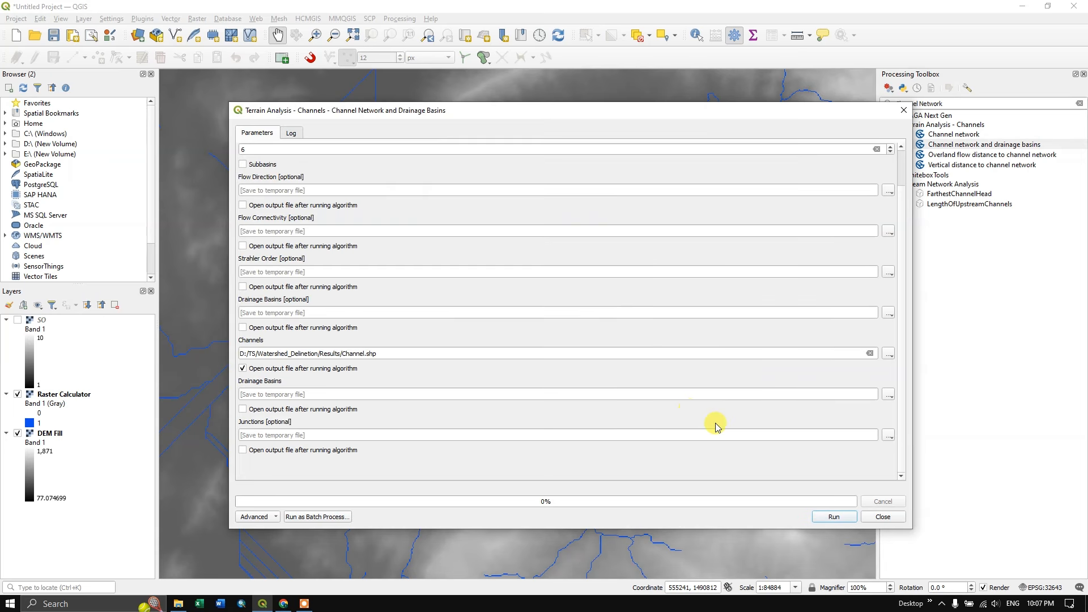
pyautogui.click(831, 517)
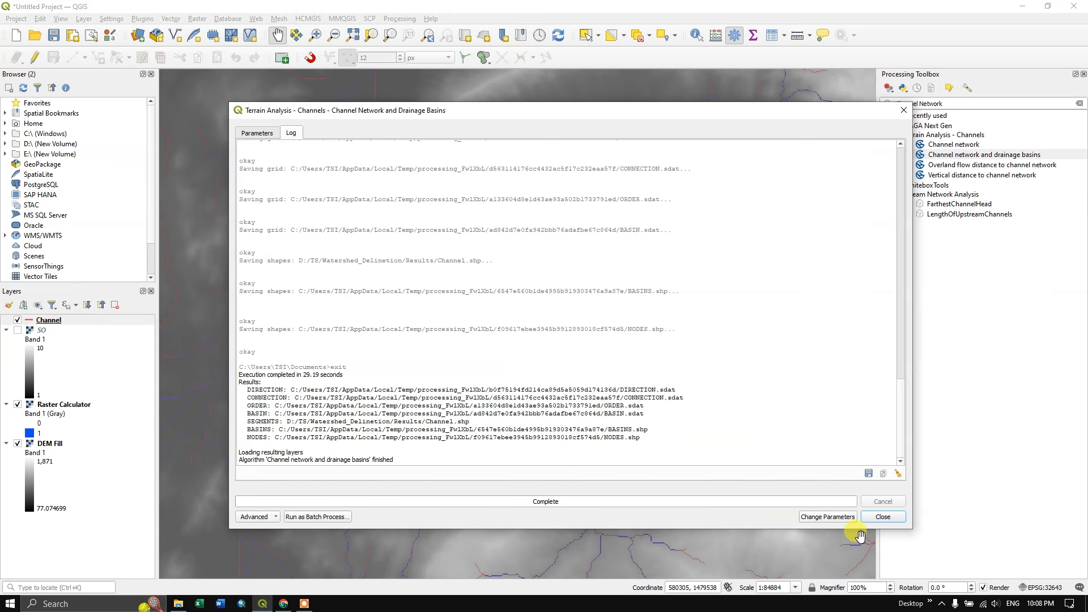
pyautogui.click(883, 517)
# Assign the wavy line preset to the Channel layer's symbology.
pyautogui.scroll(-1, 593, 352)
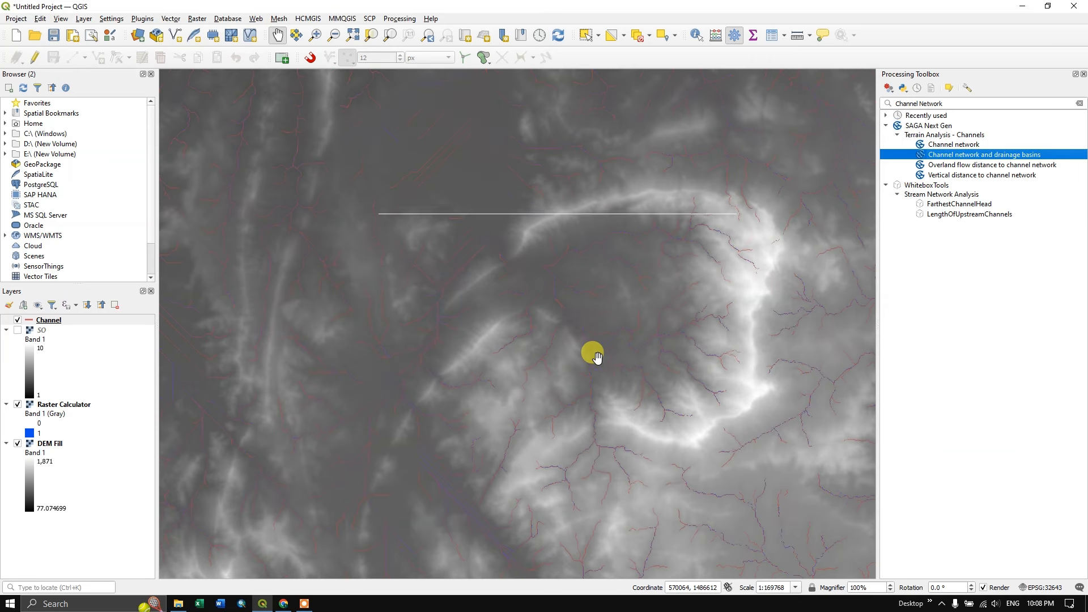
pyautogui.scroll(1, 557, 309)
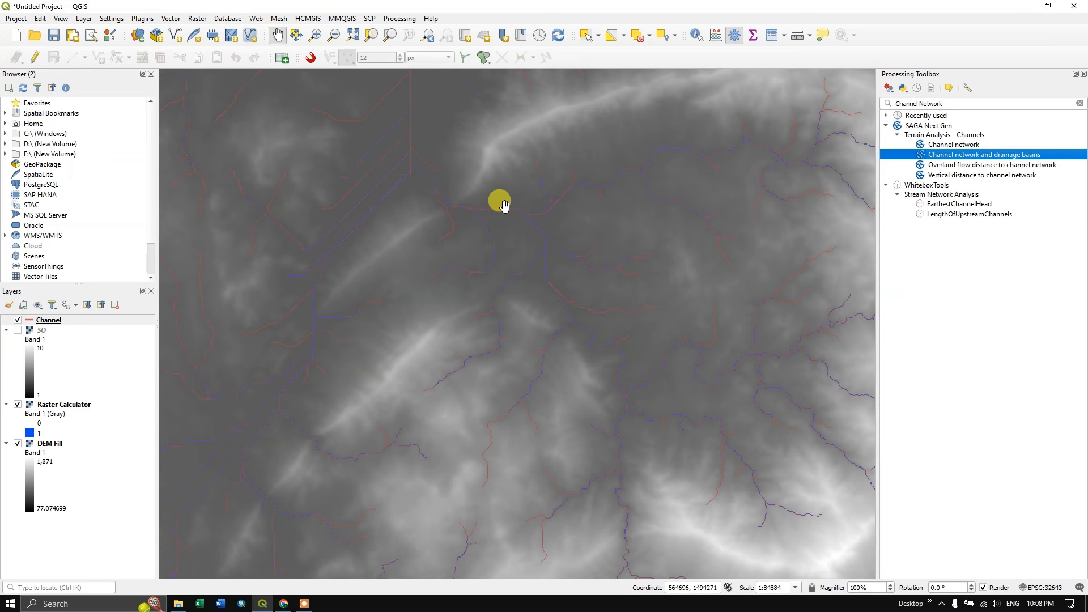
pyautogui.click(31, 324)
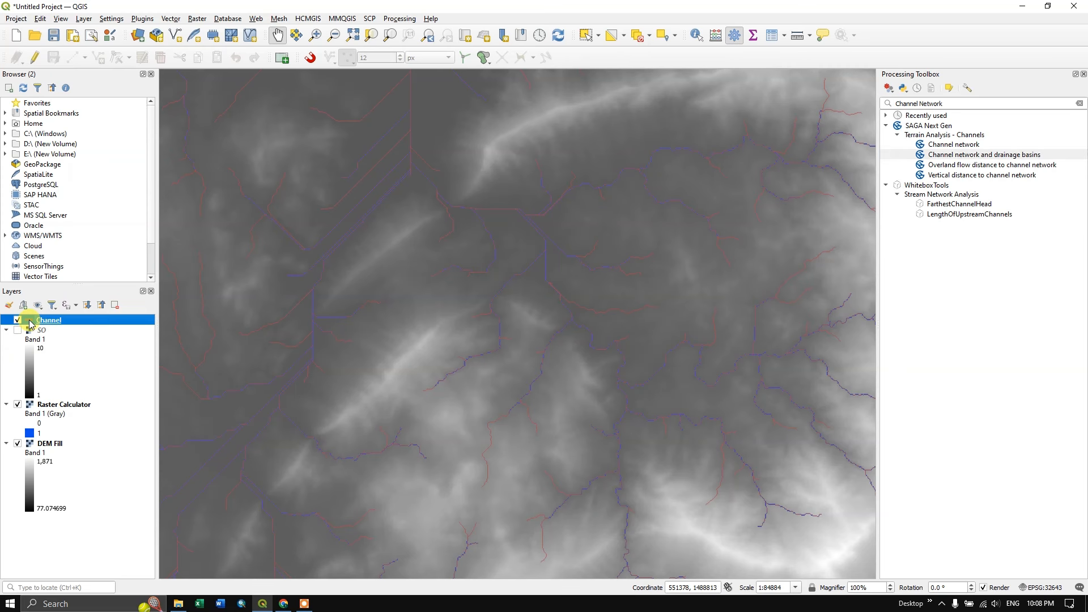
pyautogui.doubleClick(31, 324)
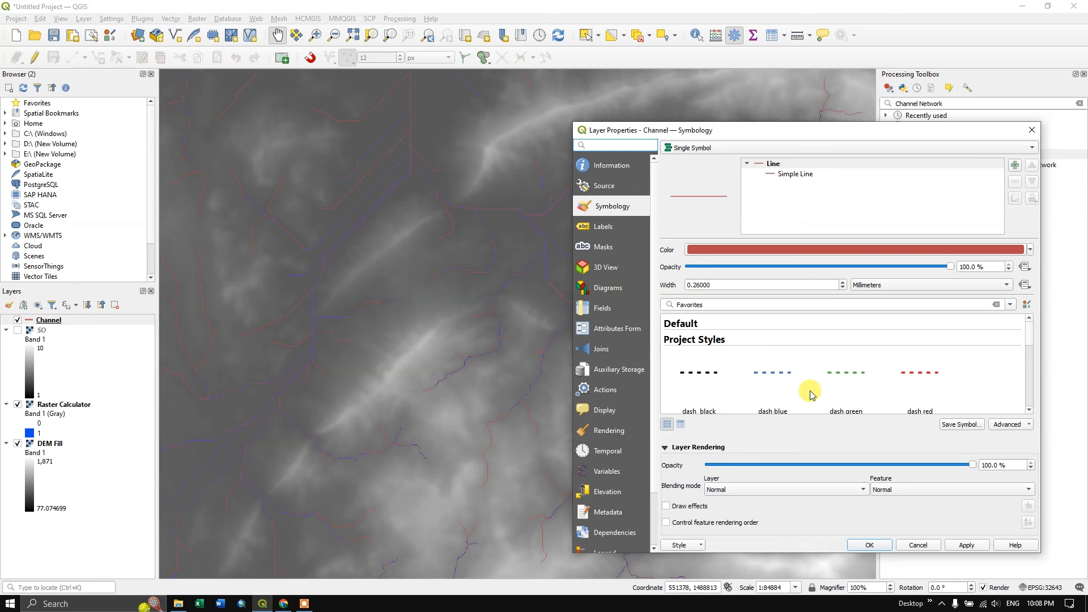
pyautogui.scroll(-3, 813, 393)
pyautogui.scroll(-1, 813, 394)
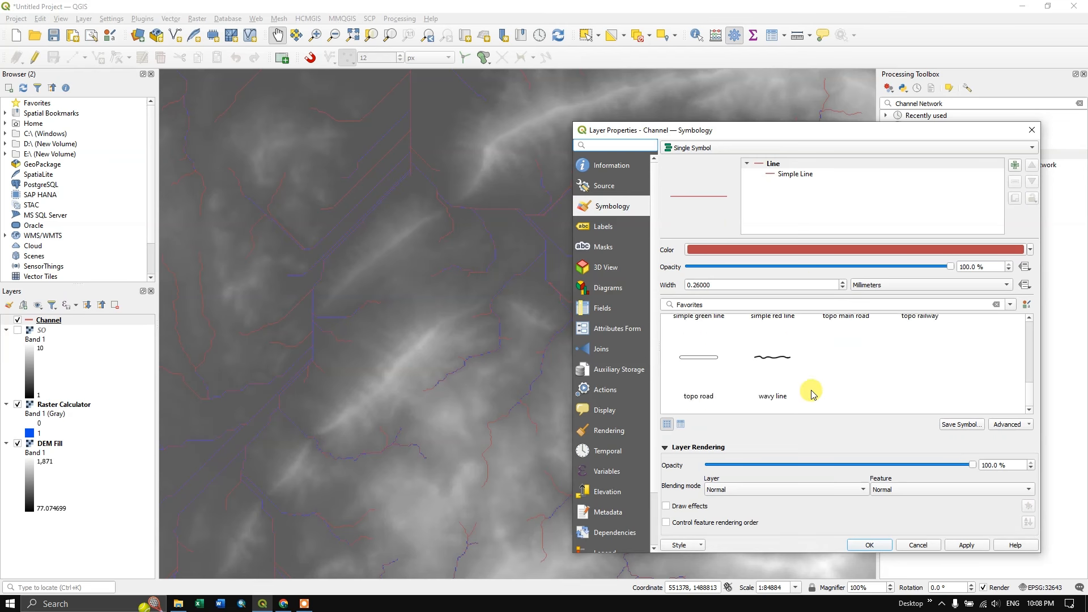
pyautogui.click(773, 357)
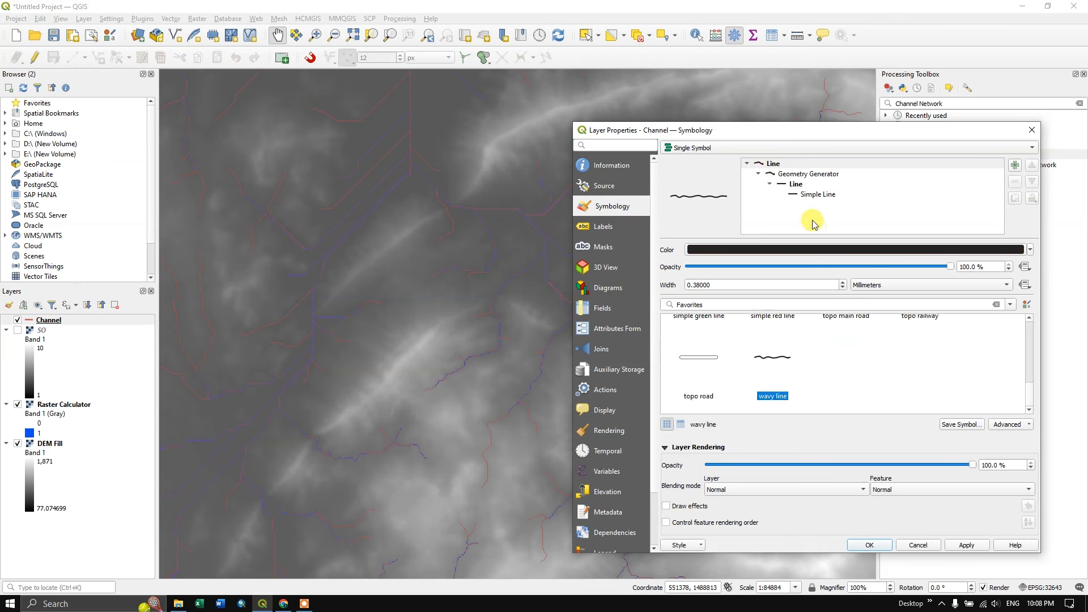
# Color the Channel layer's wavy line blue and apply the new style.
pyautogui.click(1031, 250)
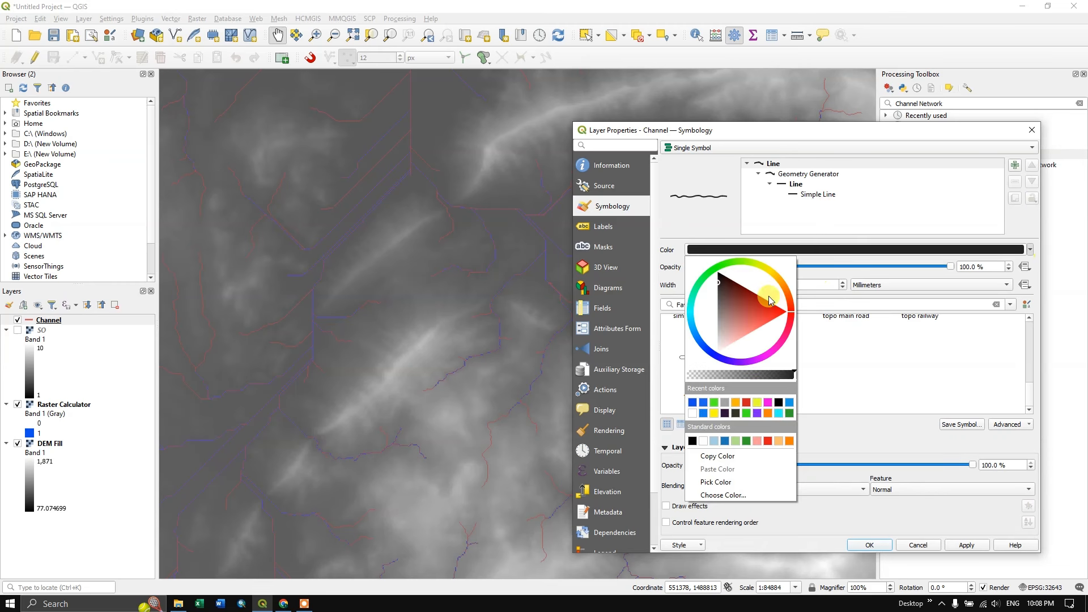
pyautogui.click(696, 335)
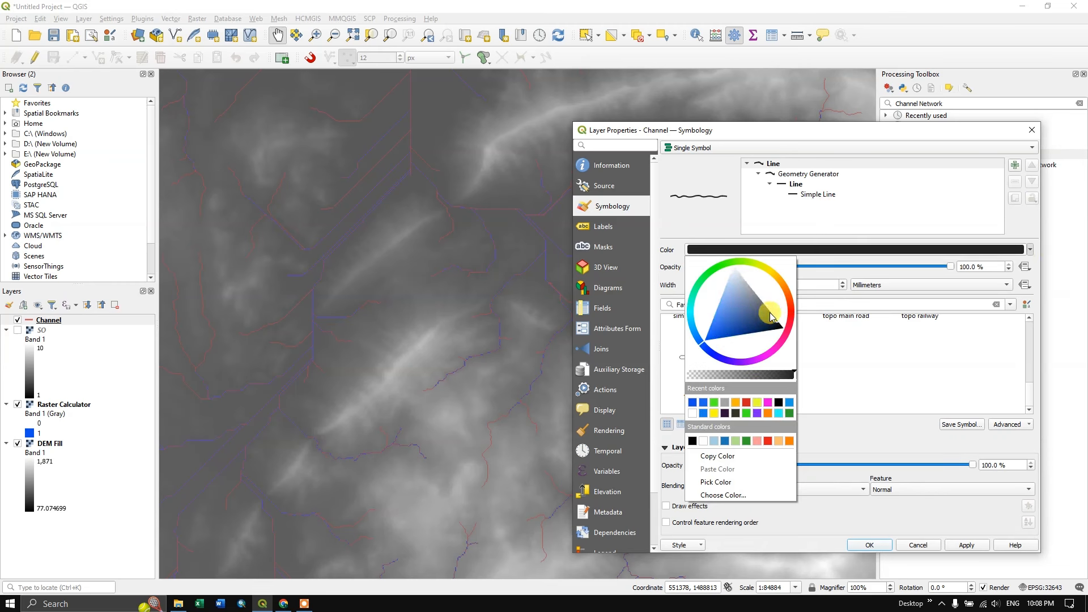
pyautogui.click(763, 324)
pyautogui.click(713, 334)
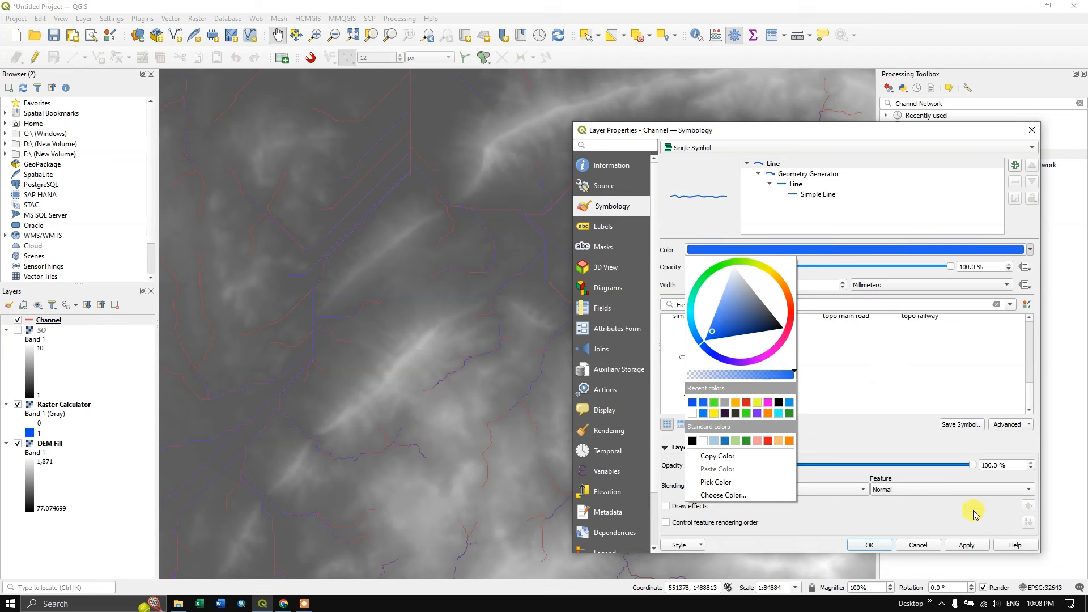
pyautogui.click(969, 545)
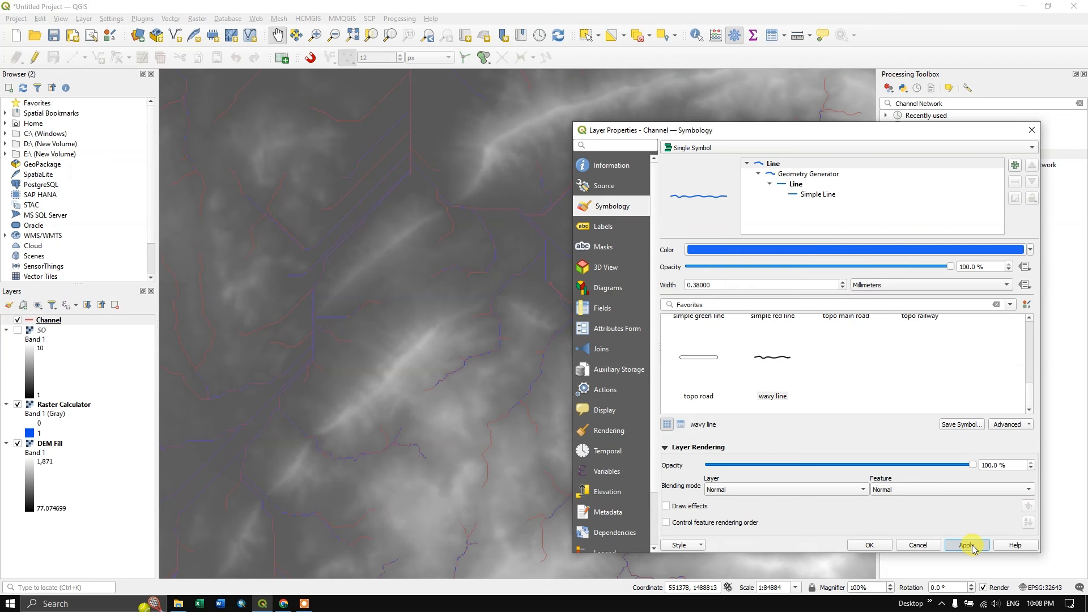
pyautogui.click(867, 545)
pyautogui.scroll(-2, 522, 364)
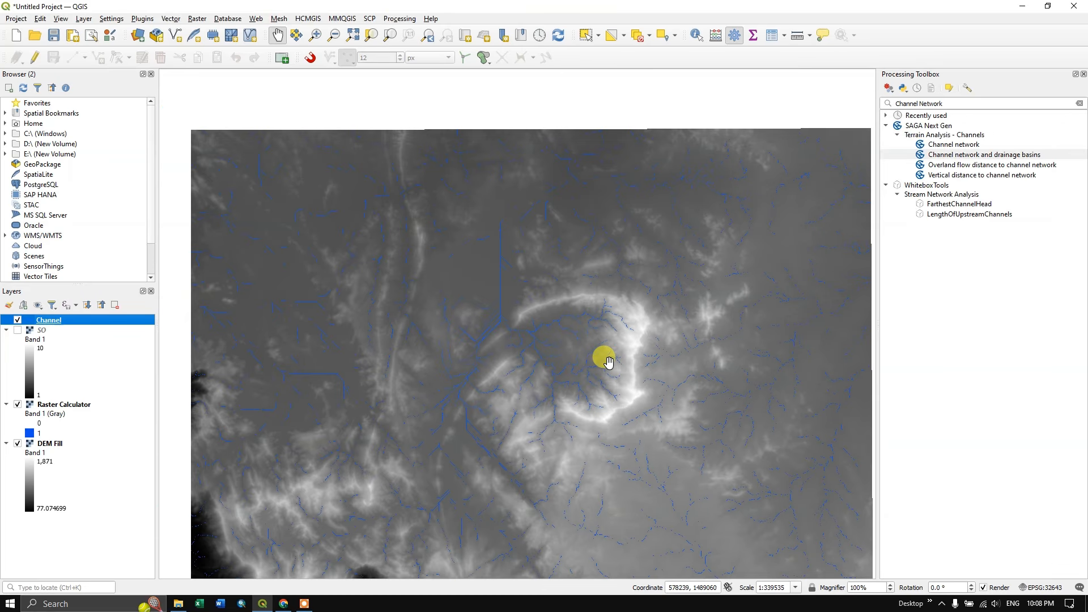
pyautogui.scroll(1, 578, 352)
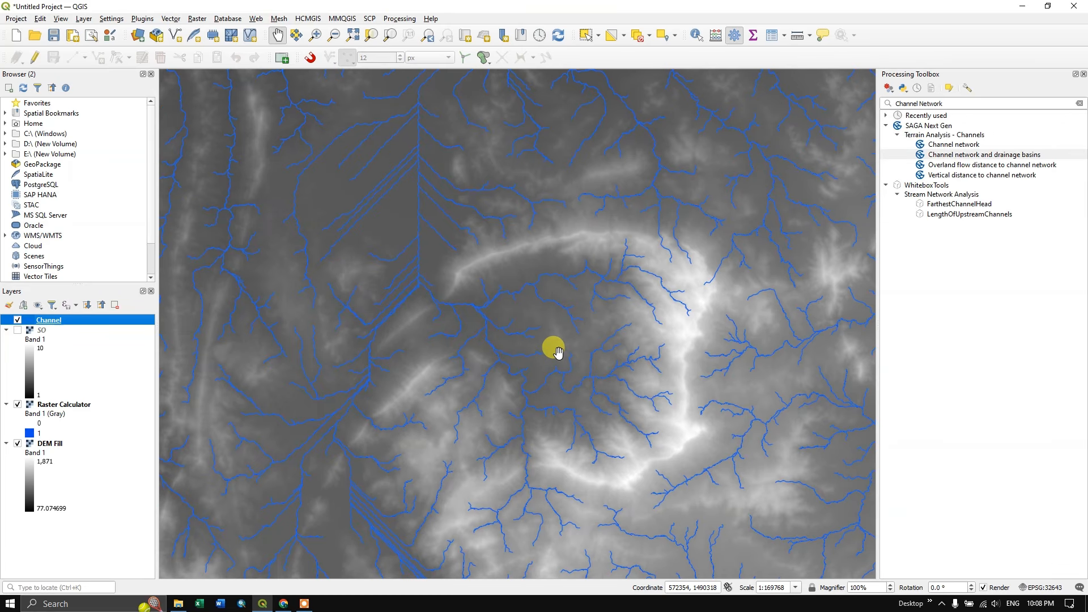
pyautogui.scroll(-1, 557, 351)
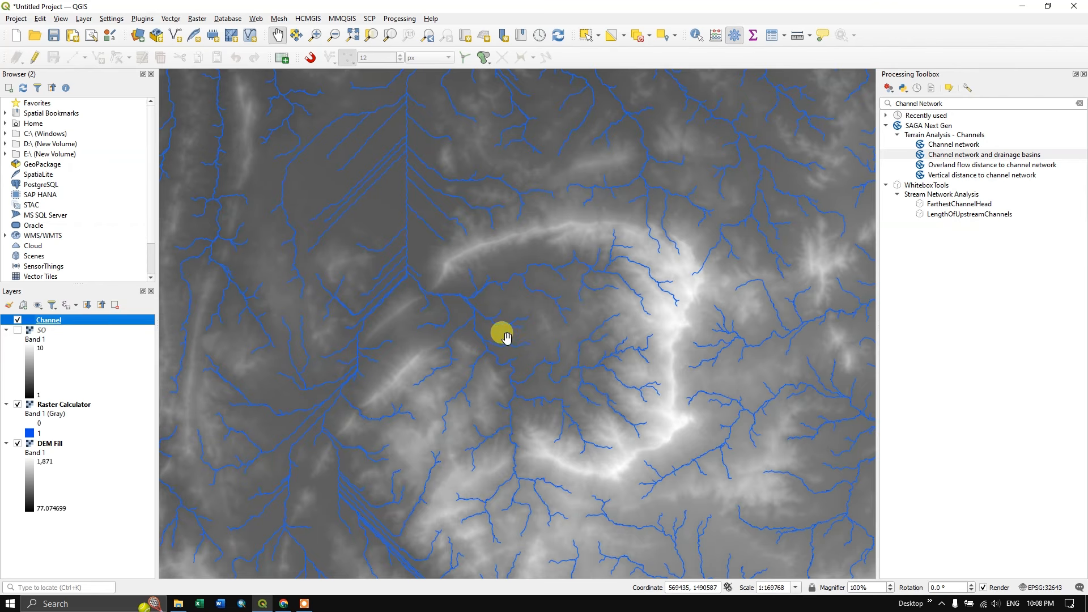
pyautogui.moveTo(569, 302); pyautogui.dragTo(573, 250)
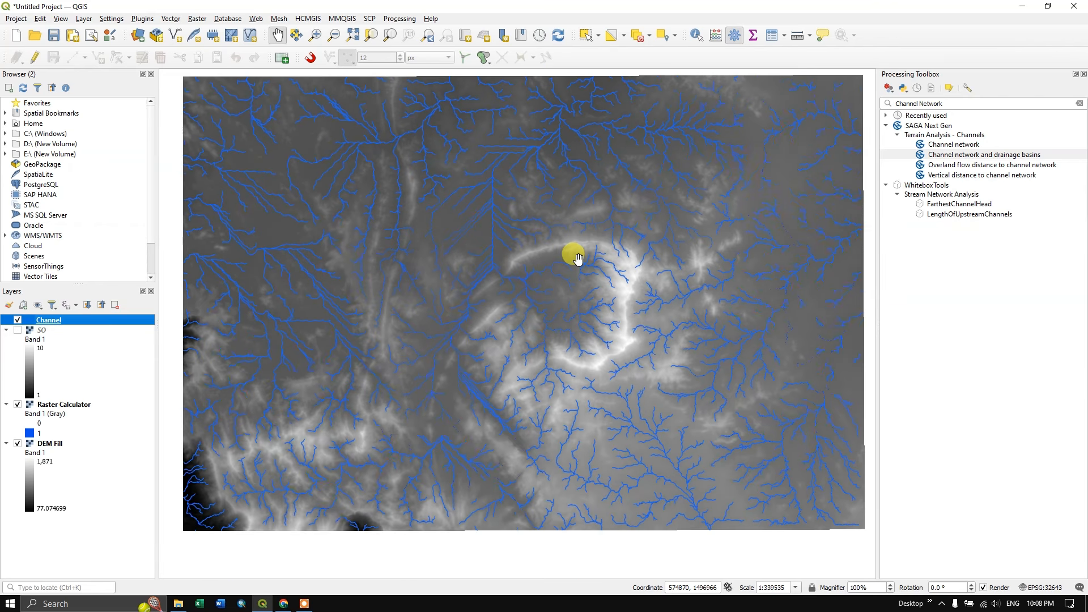
pyautogui.moveTo(603, 291); pyautogui.dragTo(608, 310)
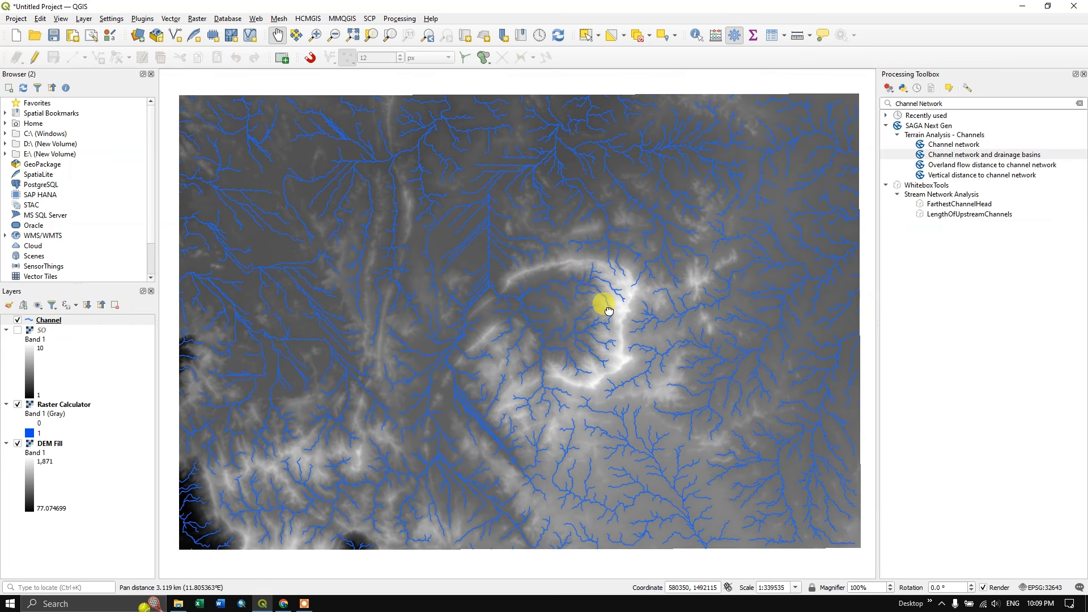
# Search the processing tools for Upslope.
pyautogui.tripleClick(897, 103)
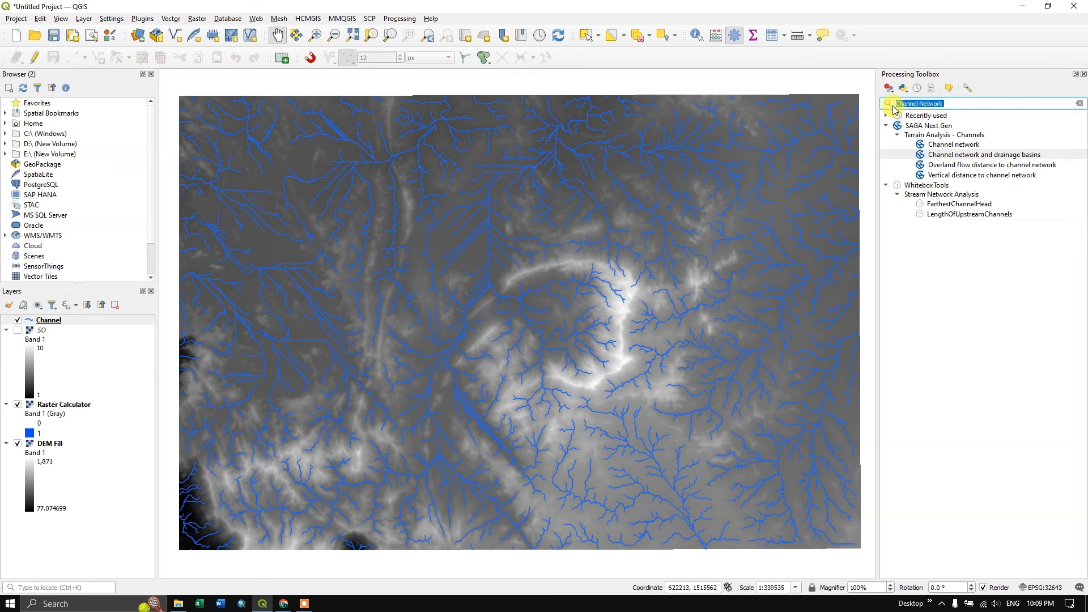
pyautogui.press('BackSpace')
pyautogui.write('Upl')
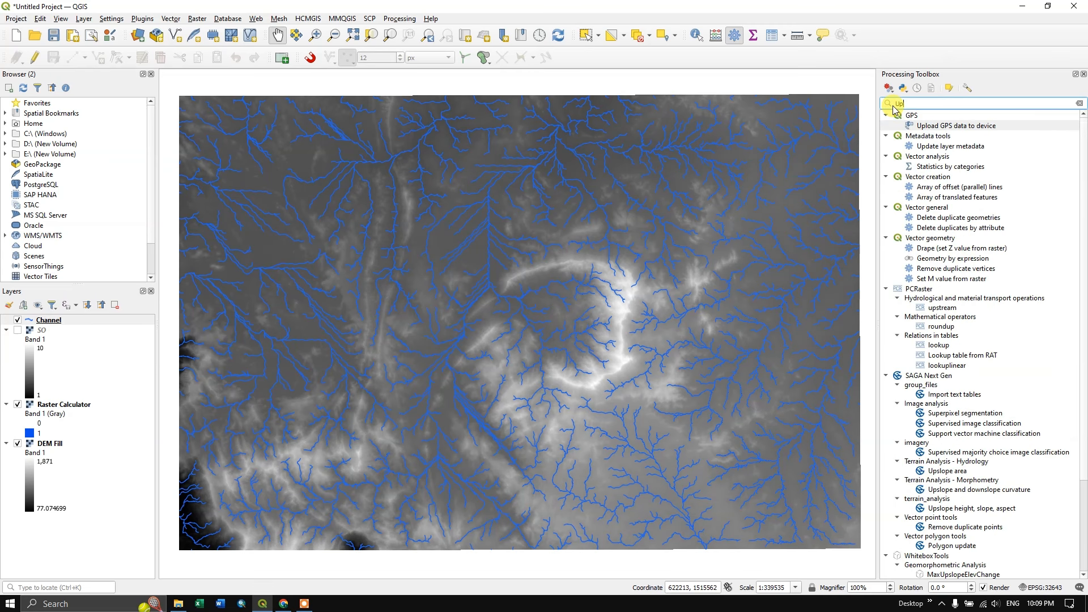
pyautogui.press('BackSpace')
pyautogui.write('slope')
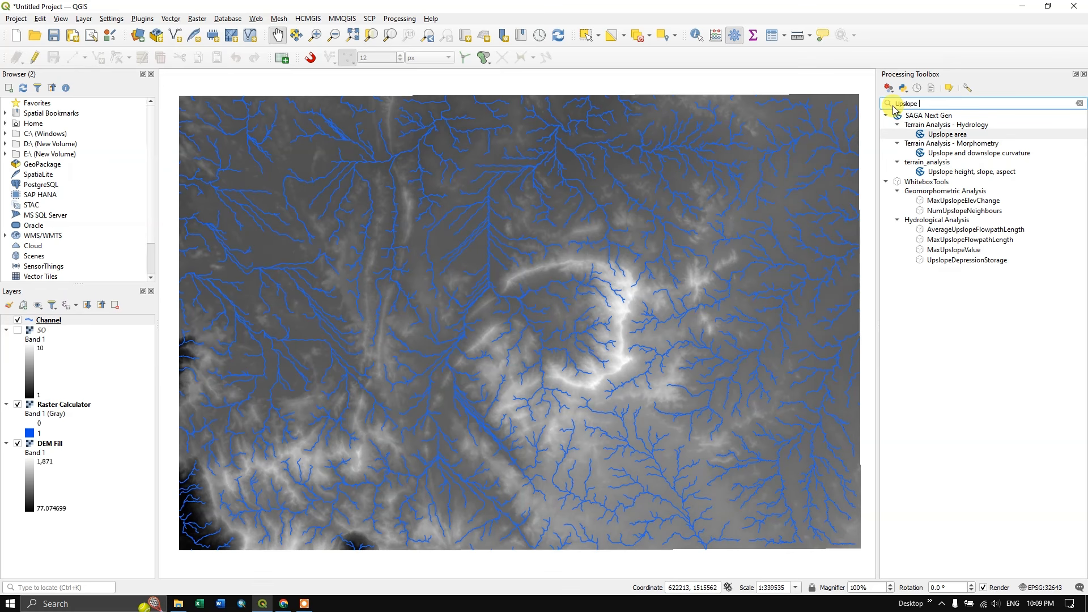
# Open the SAGA Upslope area tool, examine its target X and Y coordinate parameters, and close it without running.
pyautogui.doubleClick(948, 135)
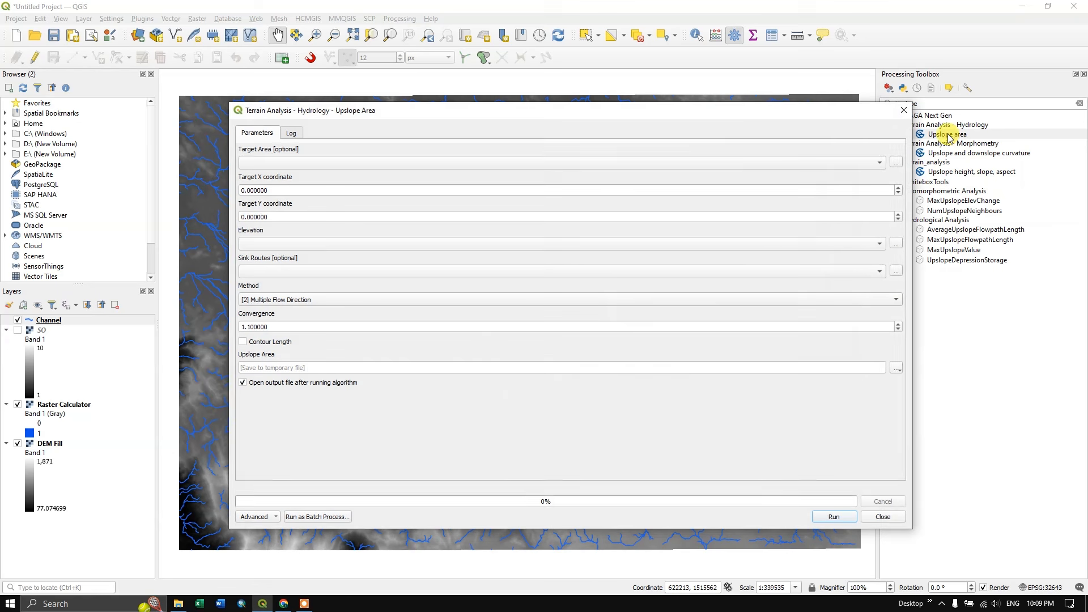
pyautogui.moveTo(395, 118); pyautogui.dragTo(756, 114)
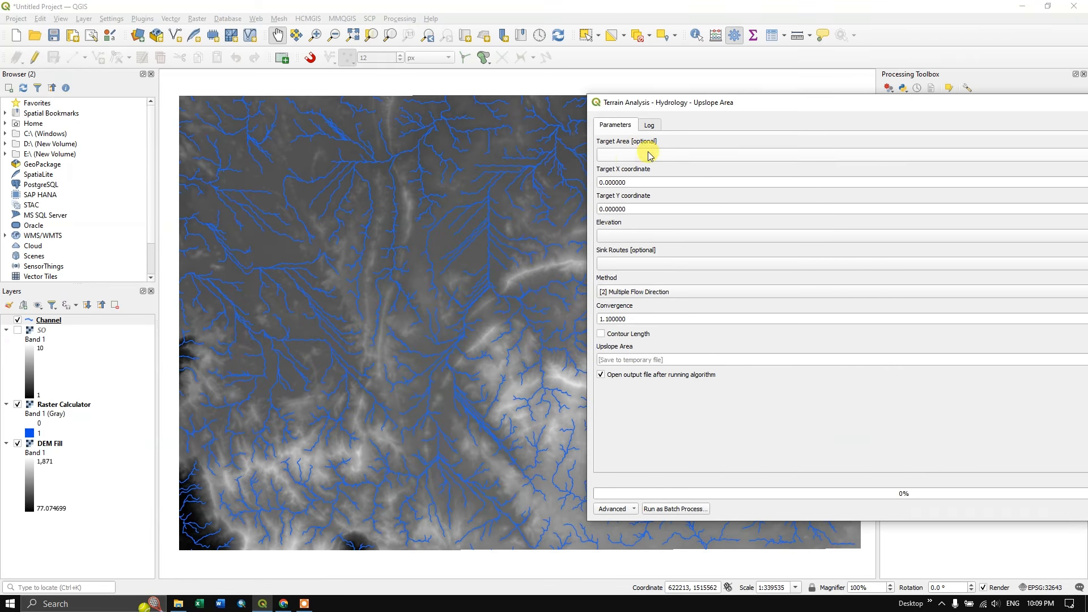
pyautogui.click(631, 182)
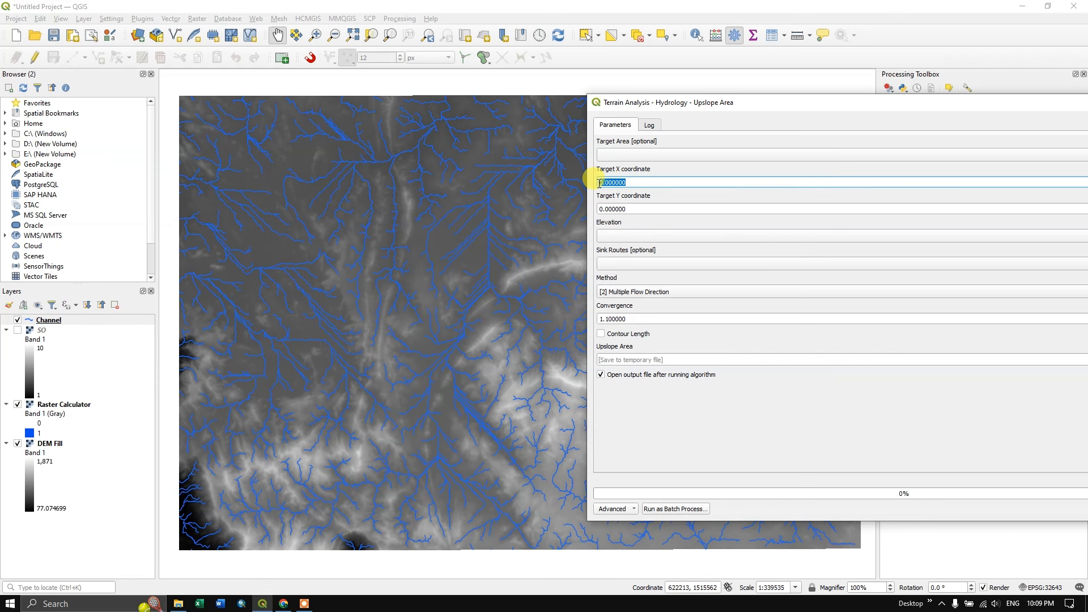
pyautogui.click(631, 209)
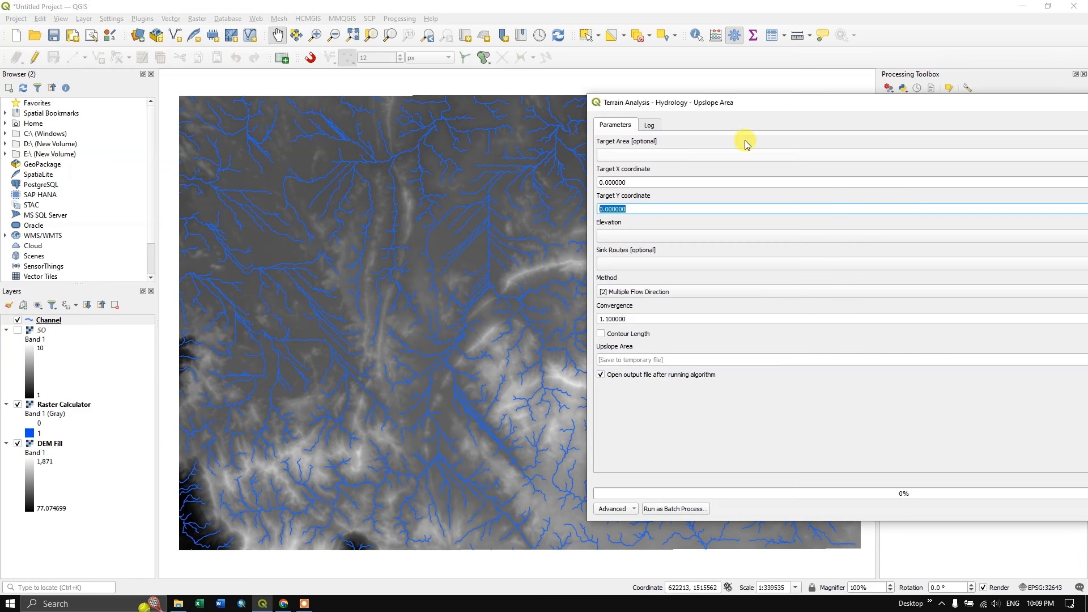
pyautogui.moveTo(814, 109); pyautogui.dragTo(529, 92)
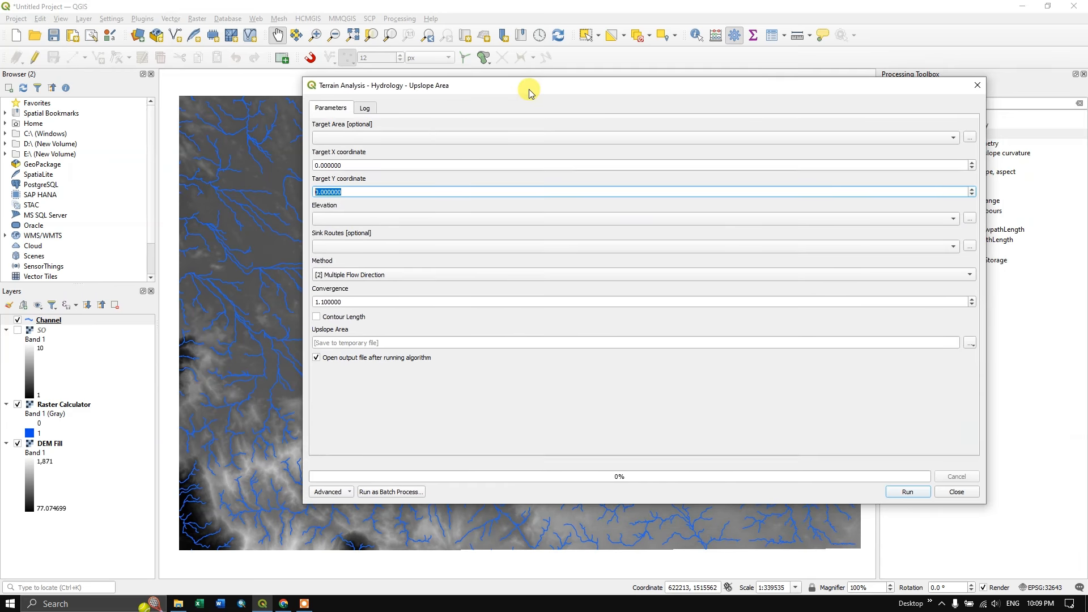
pyautogui.click(975, 89)
# Examine the channel network at the western opening of the curved ridge to find a suitable watershed outlet location.
pyautogui.scroll(-1, 517, 322)
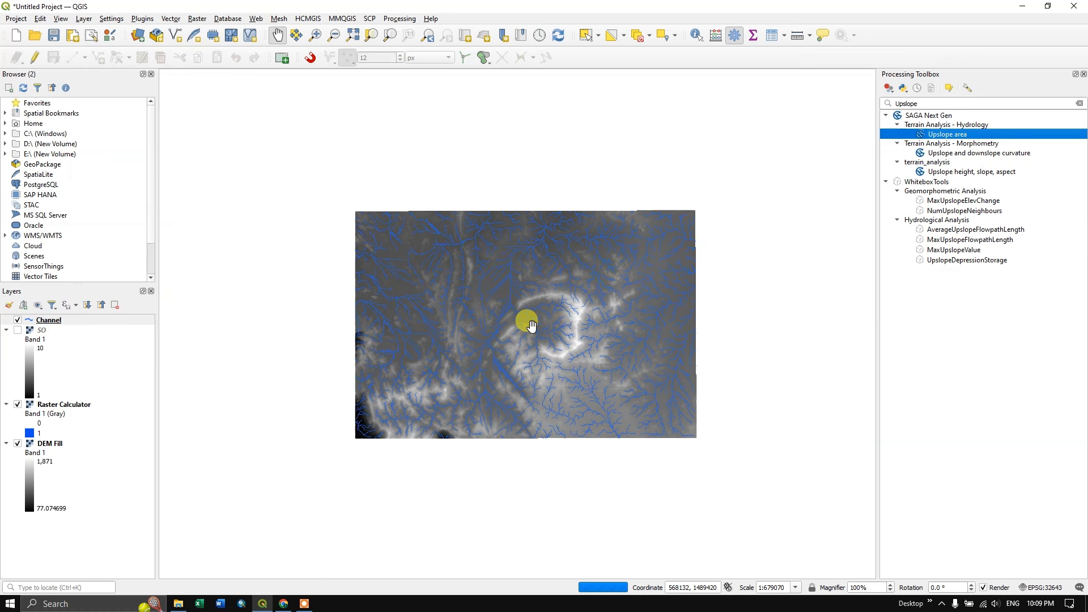
pyautogui.scroll(1, 520, 326)
pyautogui.scroll(1, 521, 326)
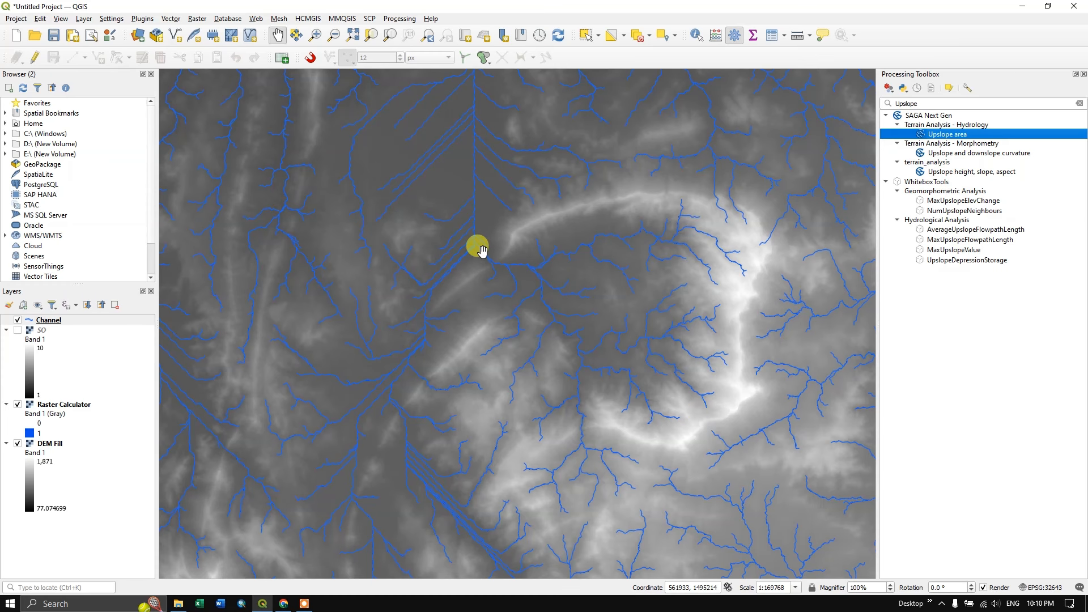
pyautogui.scroll(4, 482, 250)
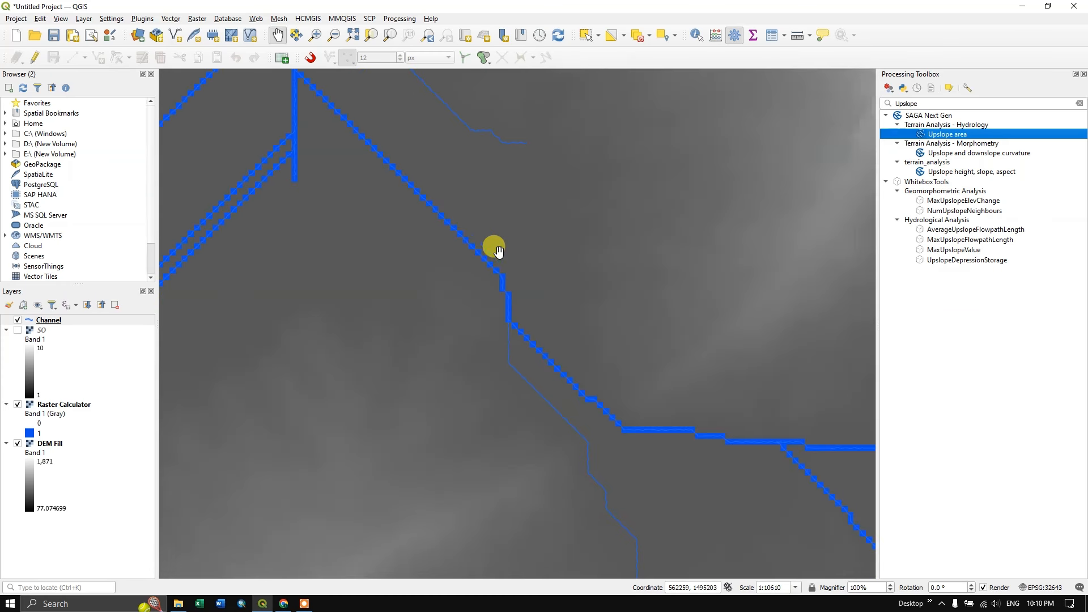
pyautogui.scroll(-3, 578, 342)
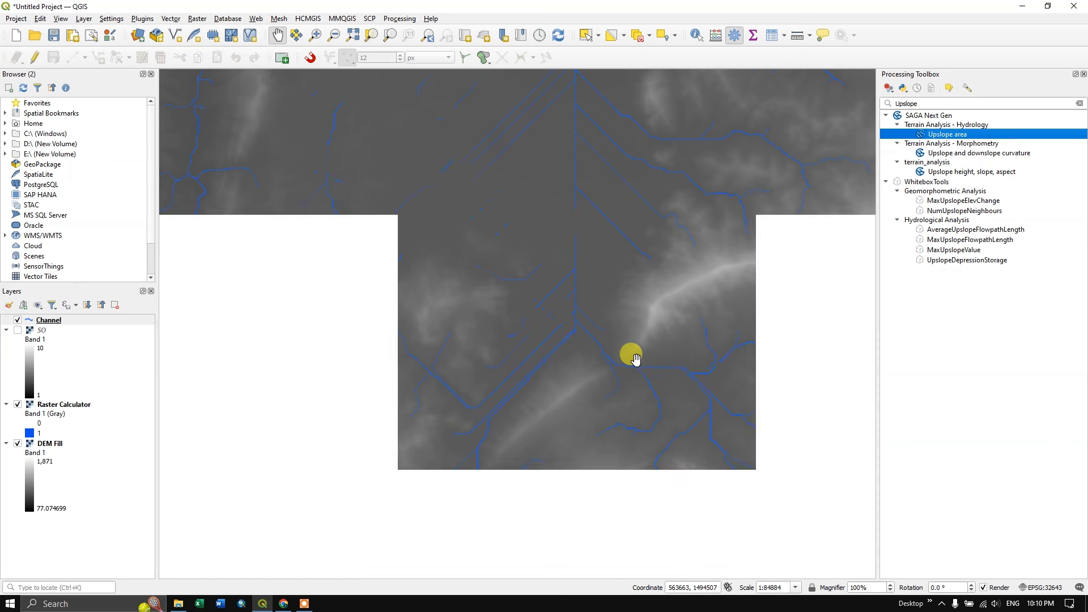
pyautogui.scroll(3, 635, 358)
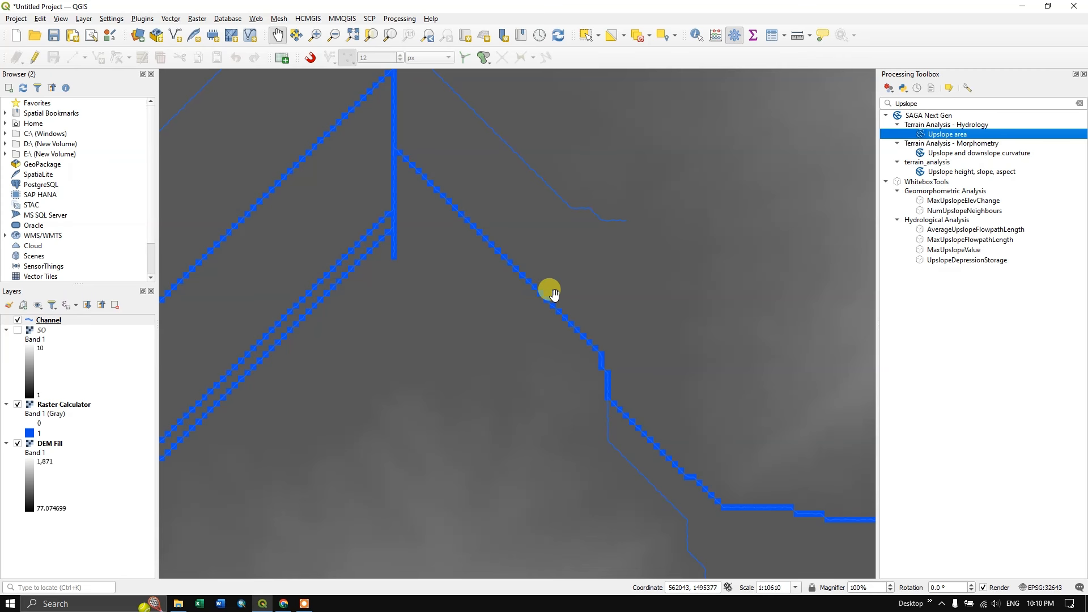
pyautogui.scroll(-2, 551, 289)
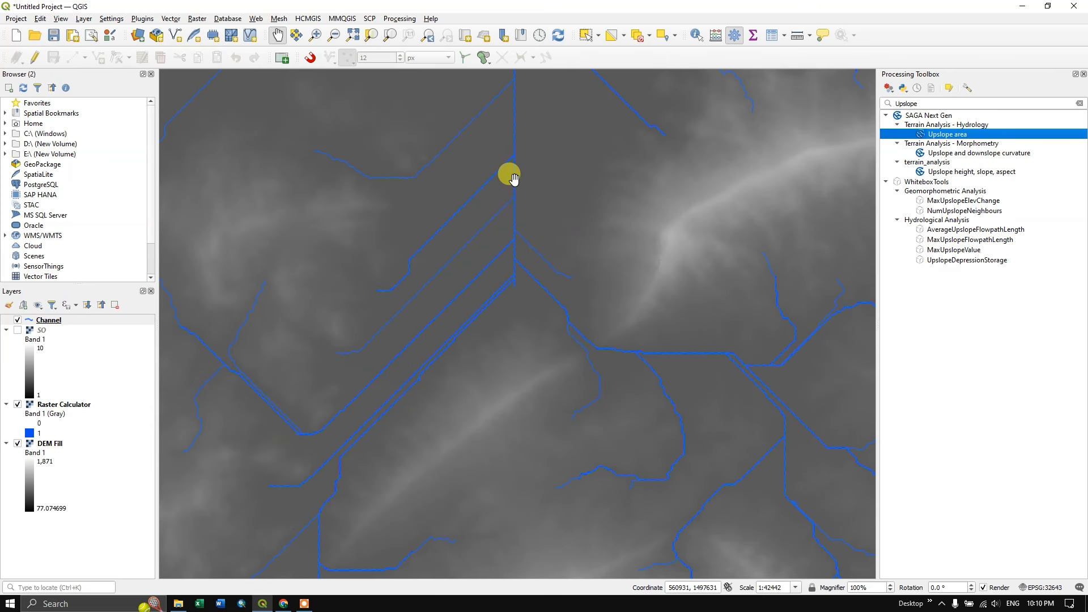
pyautogui.scroll(2, 583, 336)
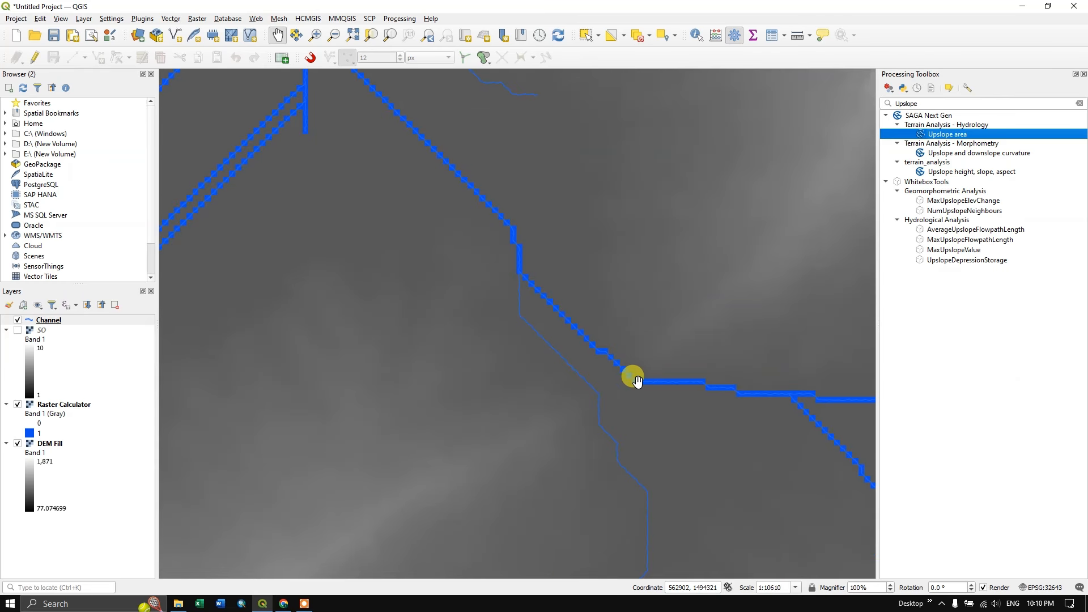
pyautogui.scroll(-2, 640, 378)
pyautogui.scroll(2, 651, 379)
pyautogui.scroll(1, 655, 378)
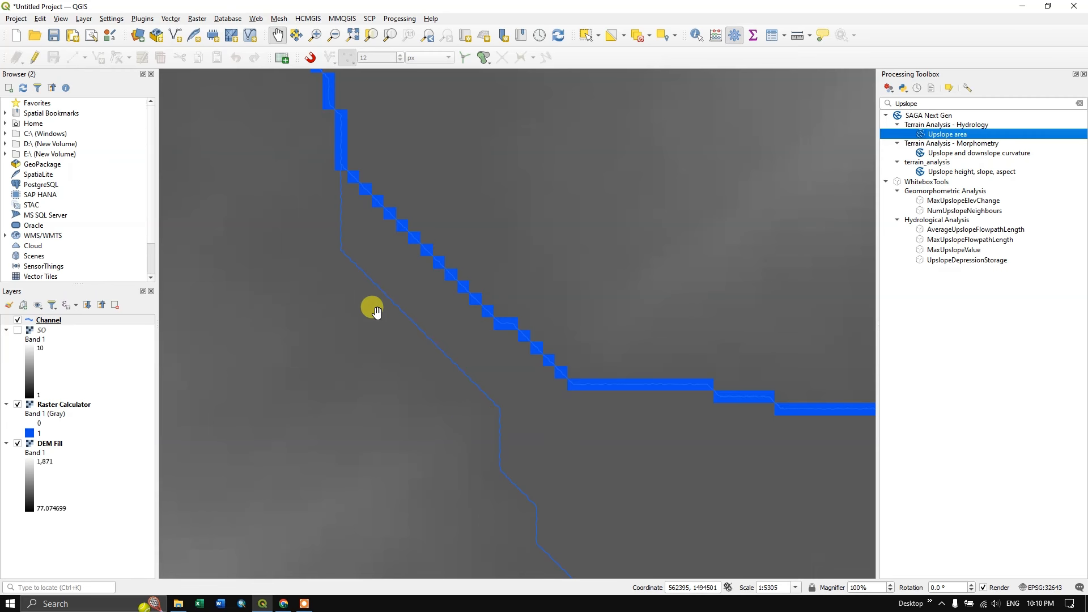
pyautogui.scroll(-4, 371, 309)
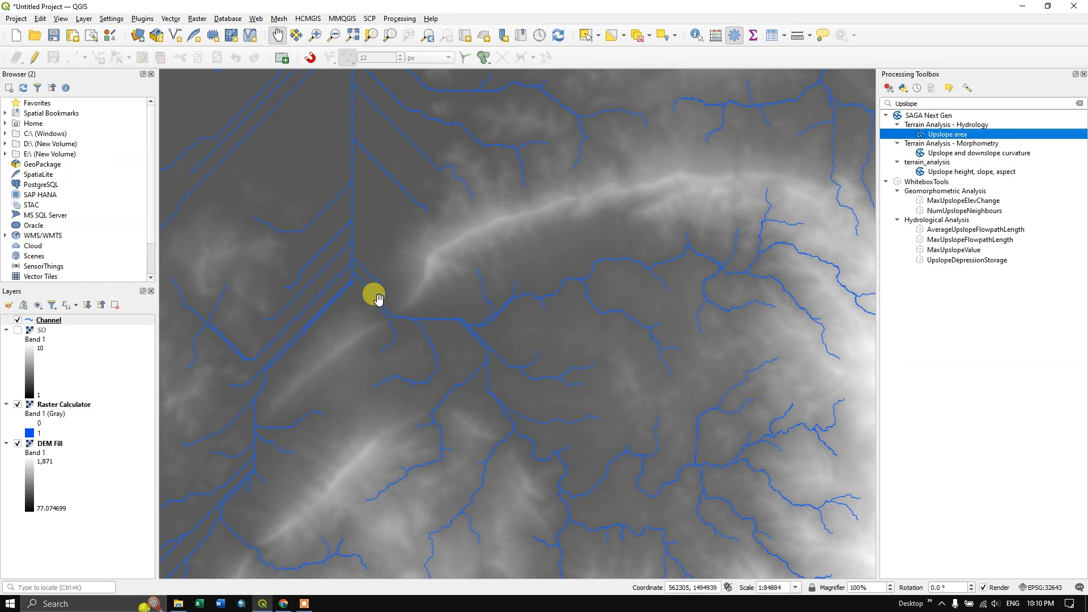
pyautogui.scroll(-1, 372, 298)
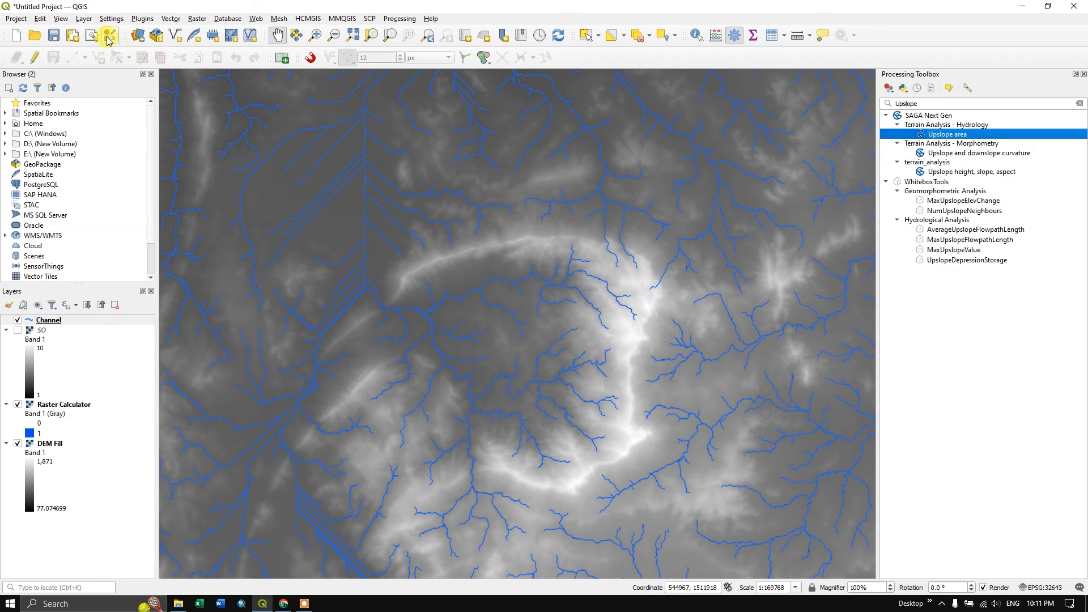
# Start a new shapefile layer with its file saved as Outlet in the Watershed_Delinetion Results folder.
pyautogui.click(85, 19)
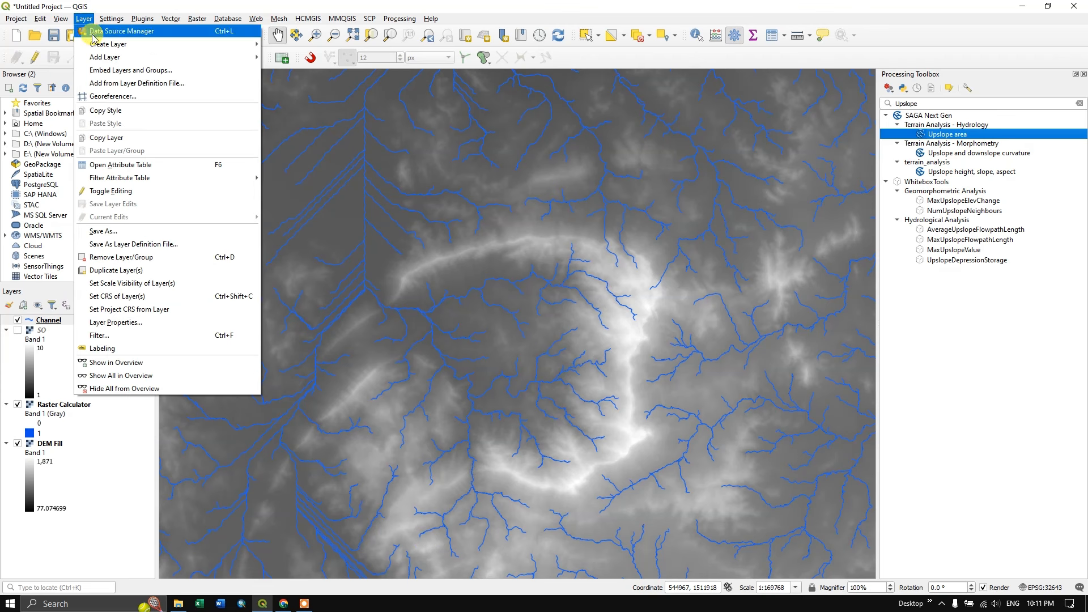
pyautogui.moveTo(99, 47)
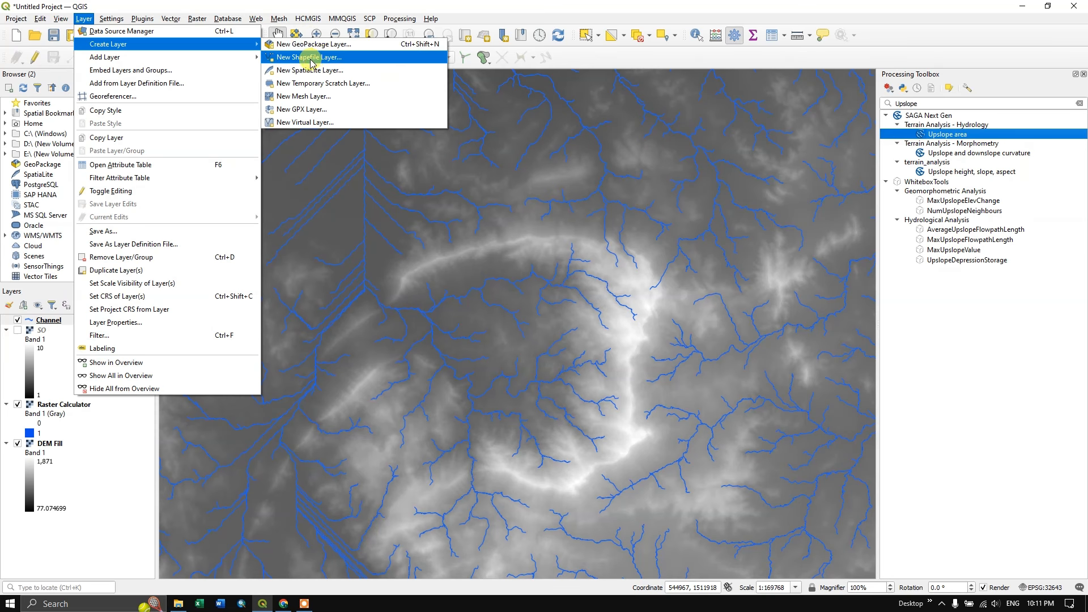
pyautogui.click(365, 59)
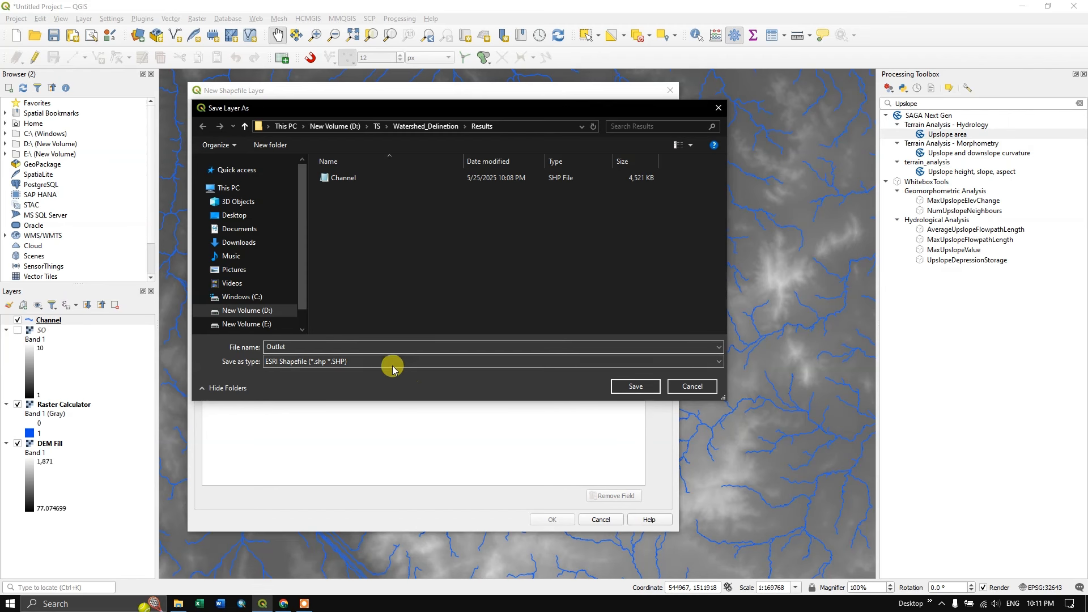
pyautogui.click(636, 386)
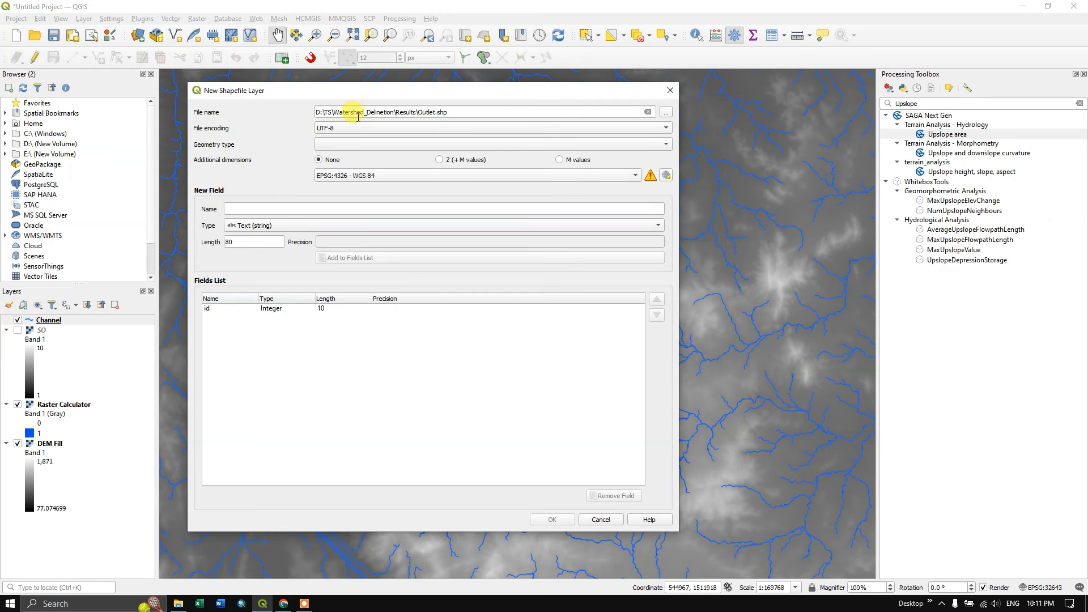
# Set the new shapefile's geometry type to Point and its CRS to the project CRS, EPSG:32643 - WGS 84 / UTM zone 43N.
pyautogui.click(337, 145)
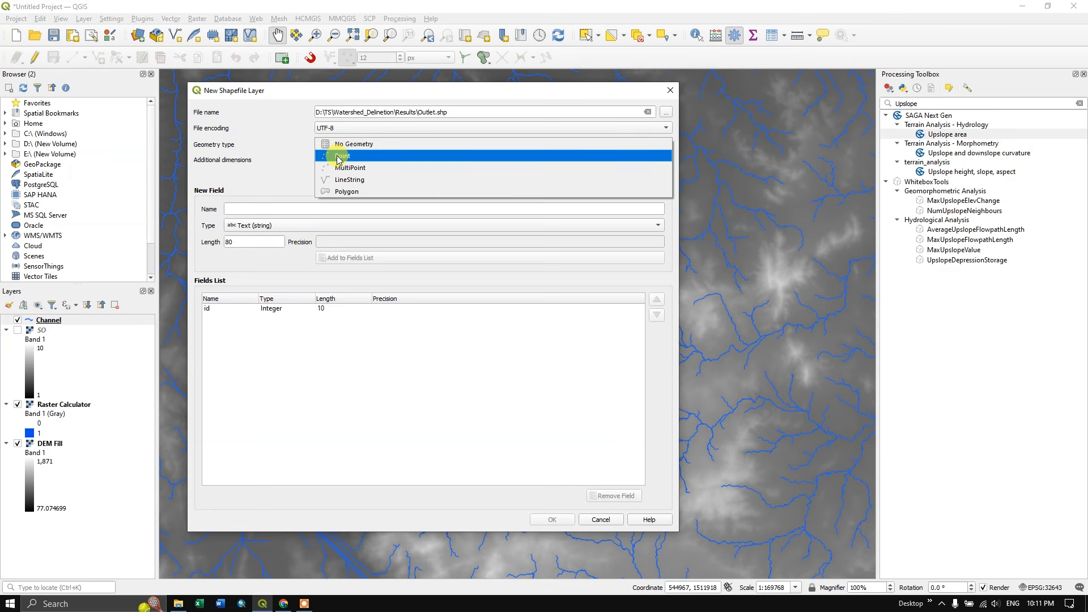
pyautogui.click(341, 156)
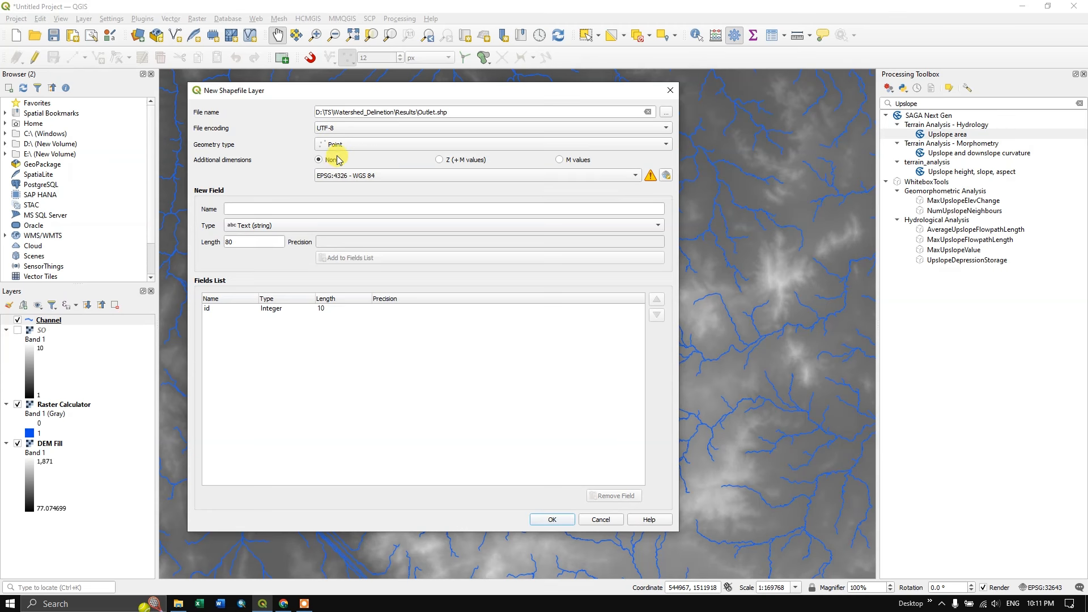
pyautogui.click(379, 178)
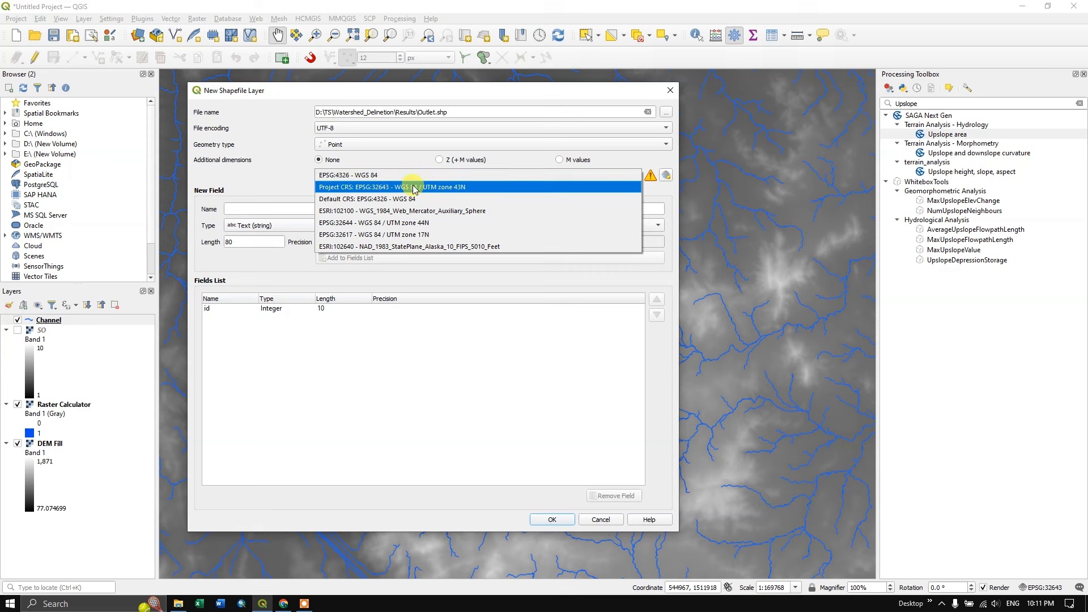
pyautogui.click(452, 187)
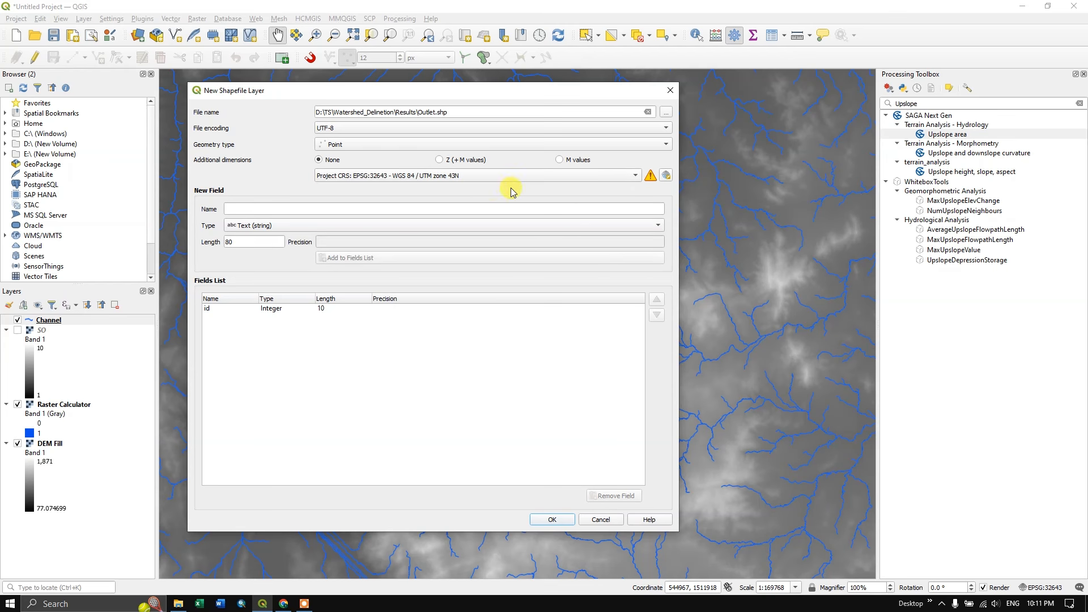
# Add two Decimal (double) fields named x and y to the new shapefile, each with length 20 and precision 6.
pyautogui.click(242, 211)
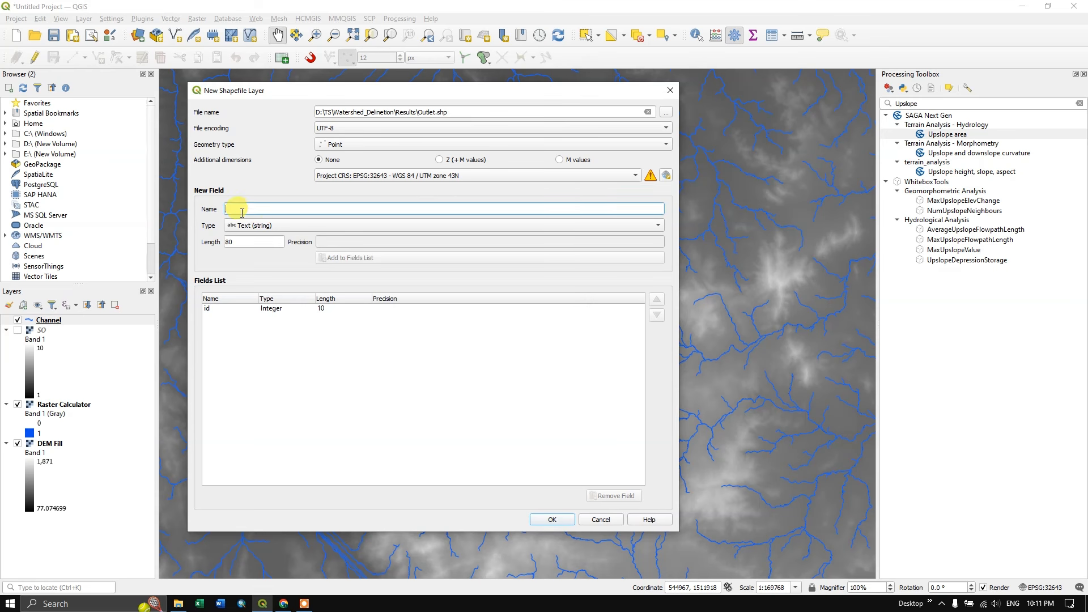
pyautogui.write('x')
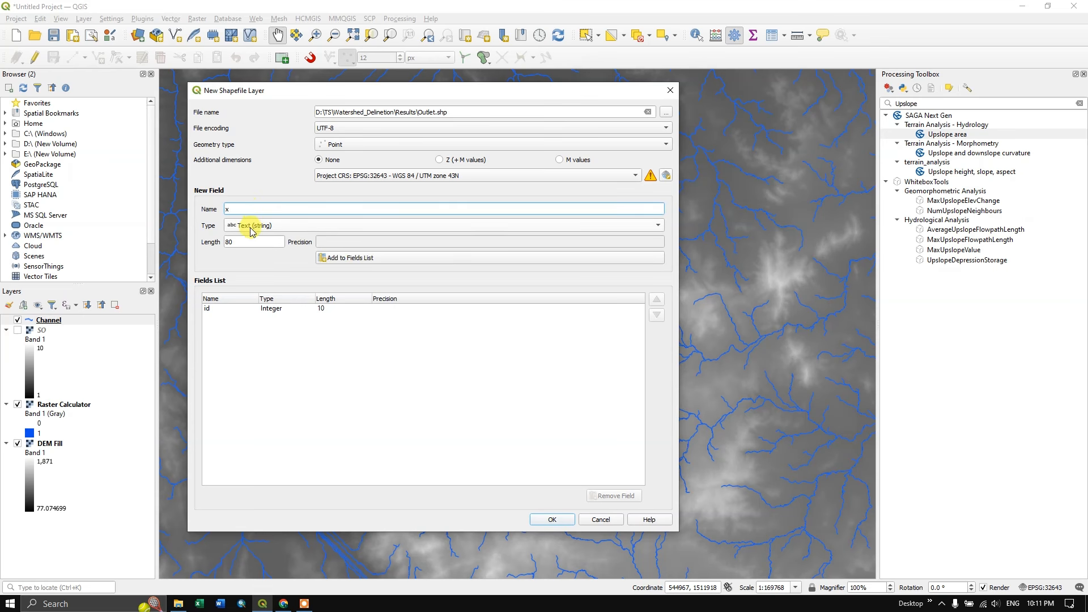
pyautogui.click(250, 226)
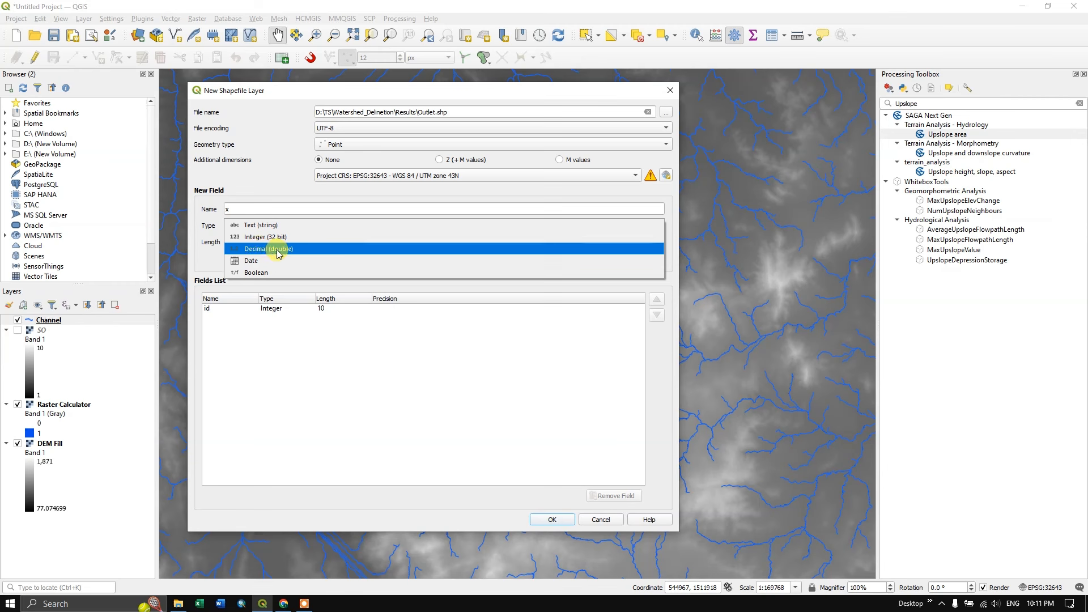
pyautogui.click(278, 250)
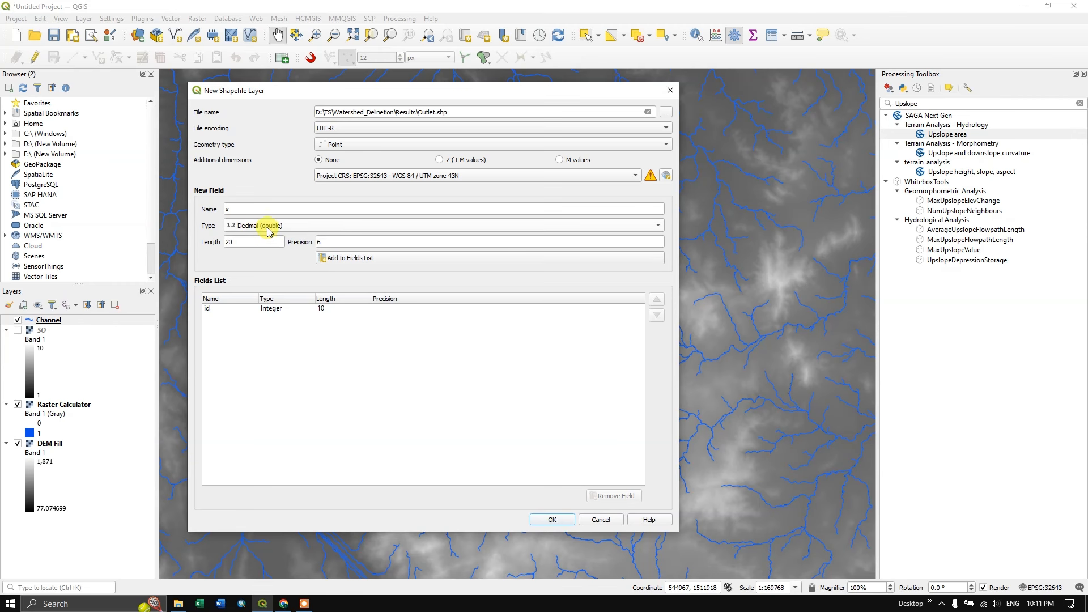
pyautogui.click(345, 260)
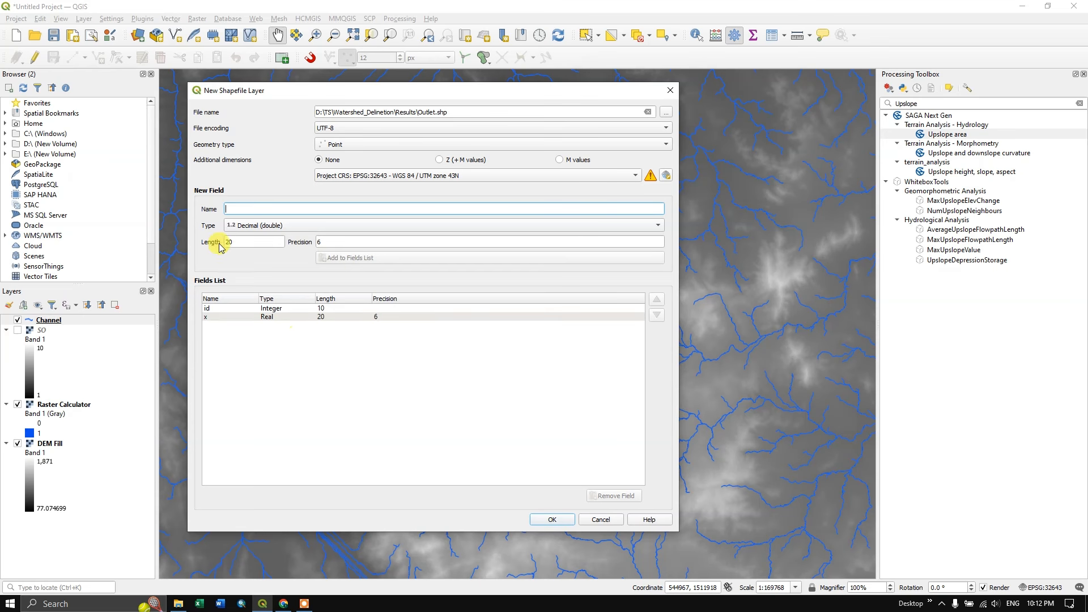
pyautogui.write('y')
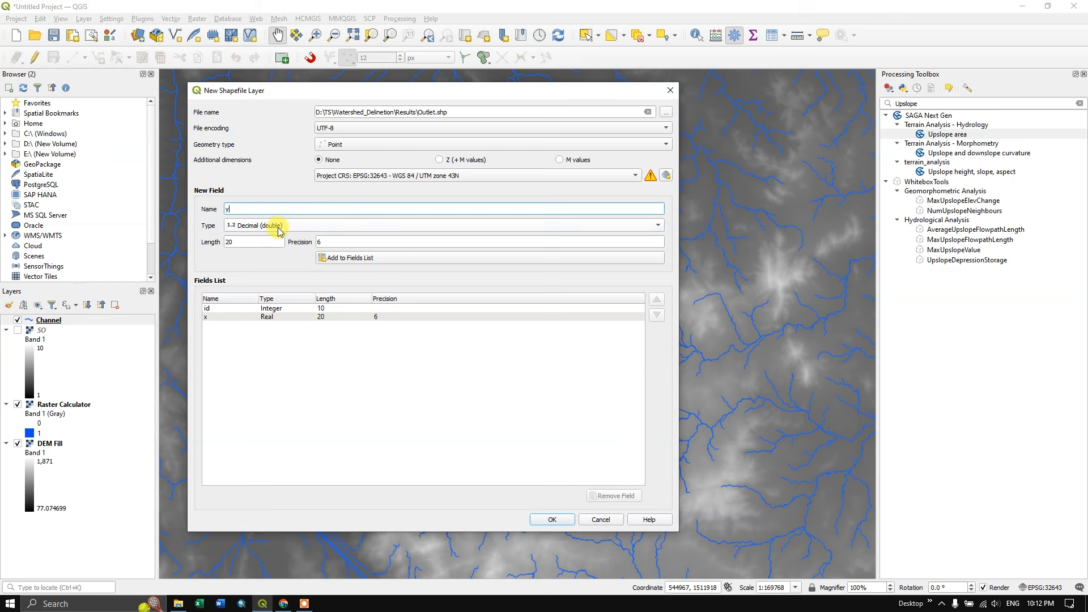
pyautogui.click(384, 258)
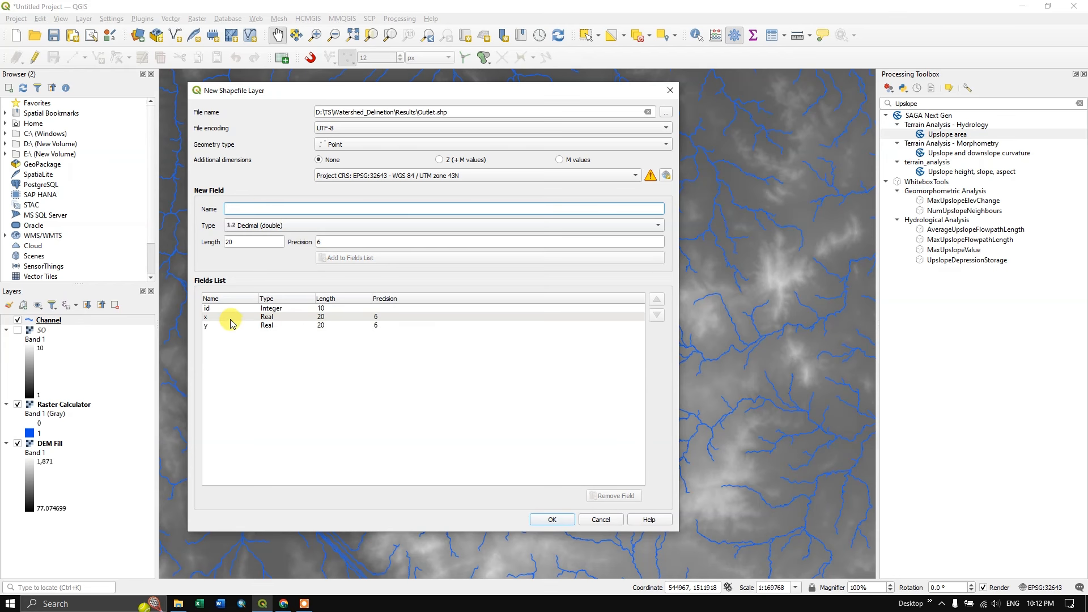
# Check the x and y entries in the fields list and create the Outlet point layer.
pyautogui.click(211, 317)
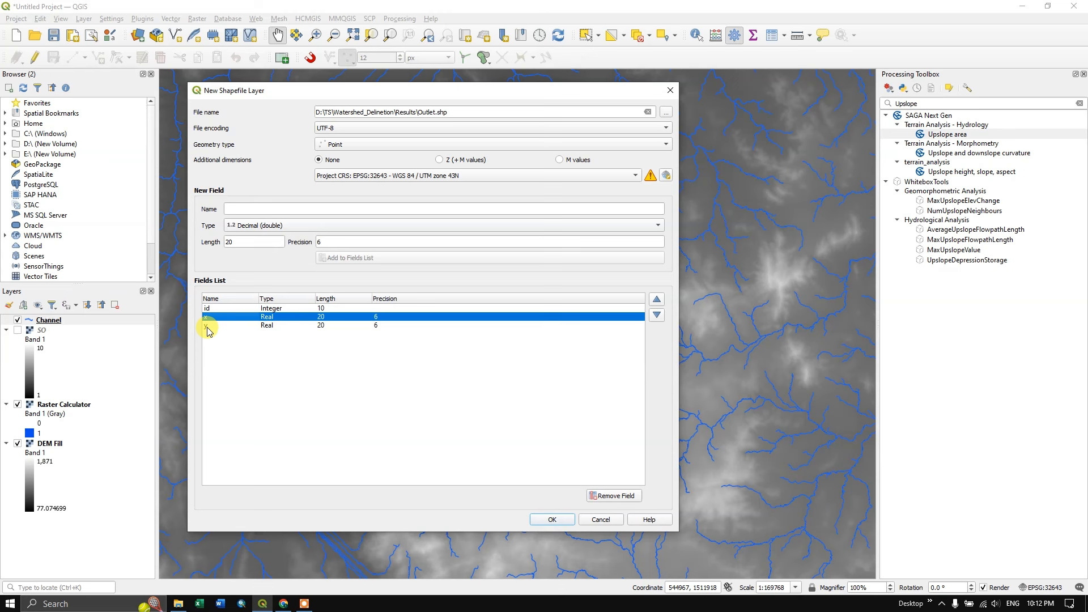
pyautogui.click(211, 325)
pyautogui.click(210, 315)
pyautogui.click(211, 325)
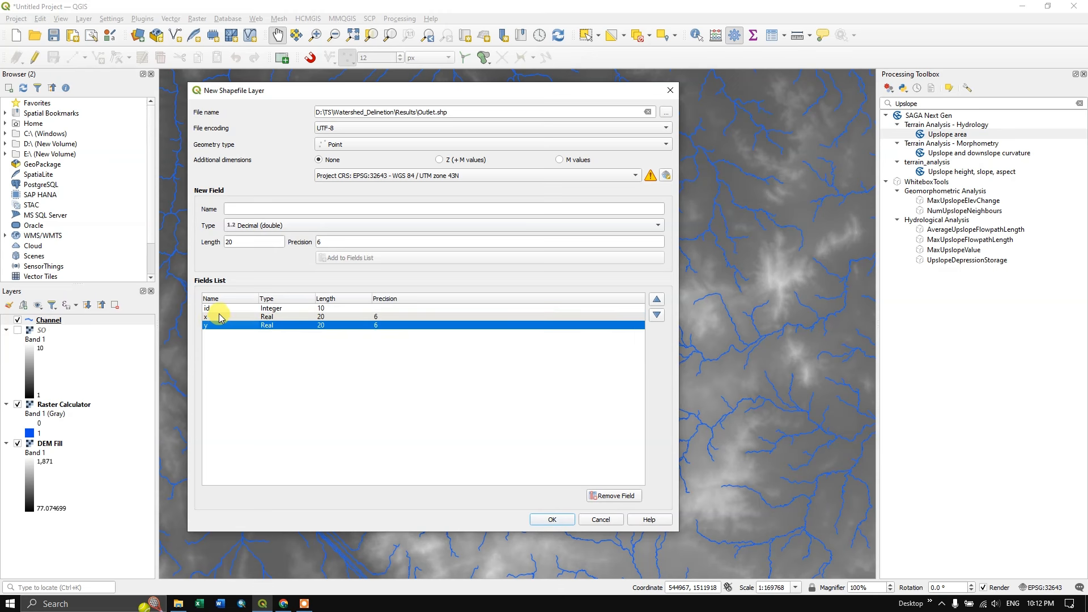
pyautogui.click(551, 520)
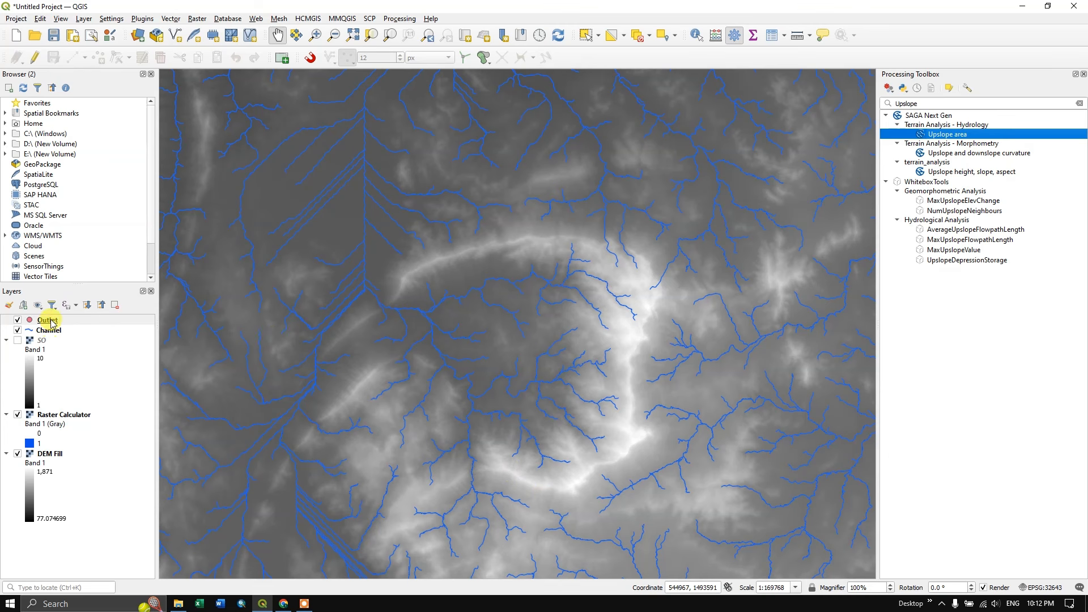
# Enable editing on the Outlet layer and add a point with id 1 on the main channel where its diagonal reach turns horizontal.
pyautogui.click(50, 321)
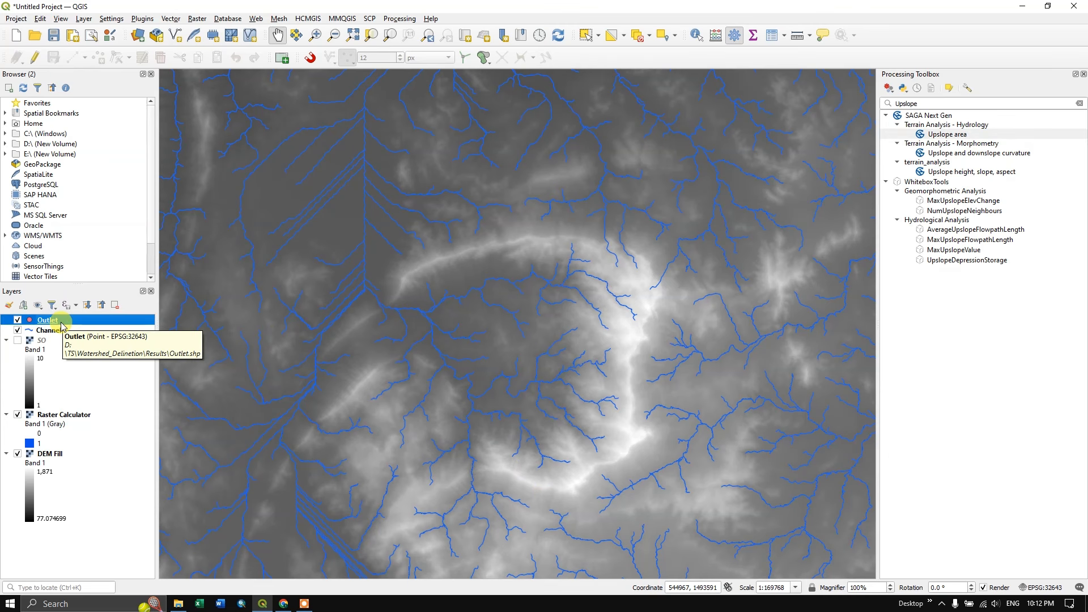
pyautogui.click(36, 59)
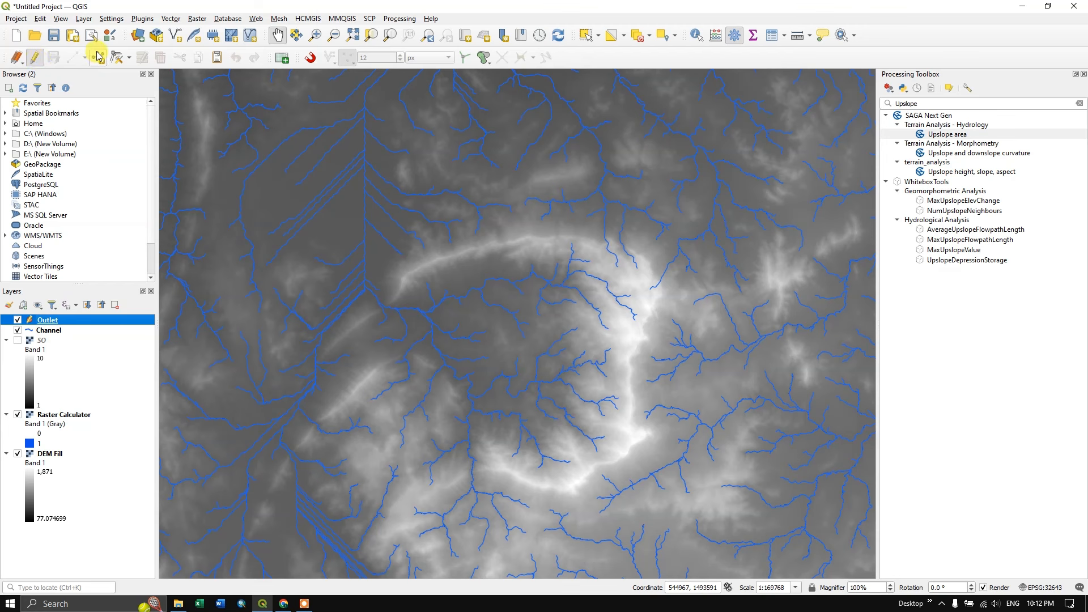
pyautogui.click(96, 57)
pyautogui.scroll(1, 374, 295)
pyautogui.scroll(1, 375, 295)
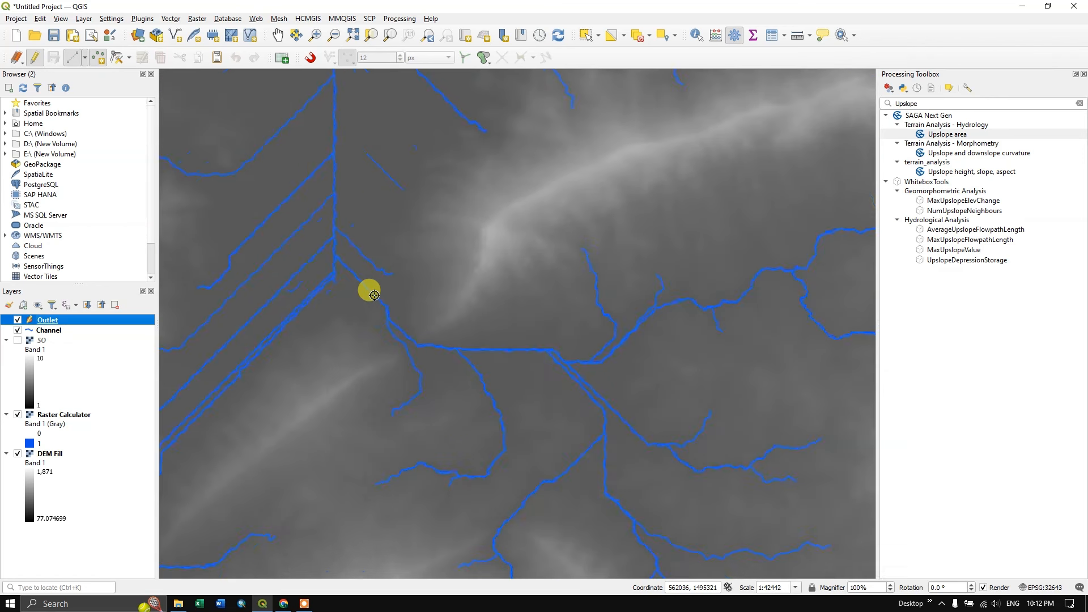
pyautogui.scroll(1, 391, 281)
pyautogui.scroll(-4, 436, 296)
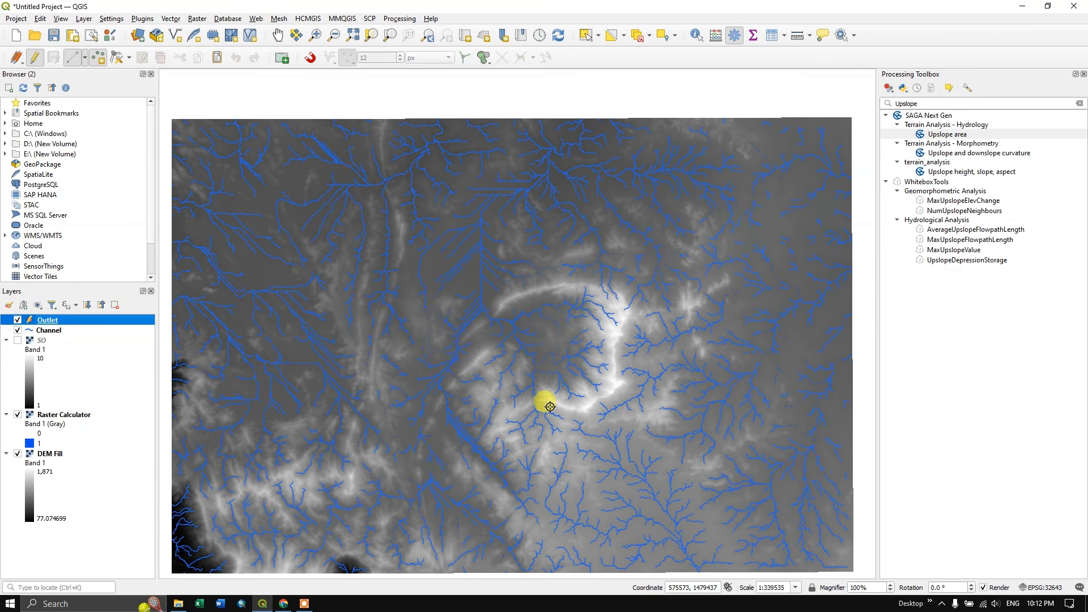
pyautogui.scroll(2, 479, 317)
pyautogui.scroll(1, 479, 301)
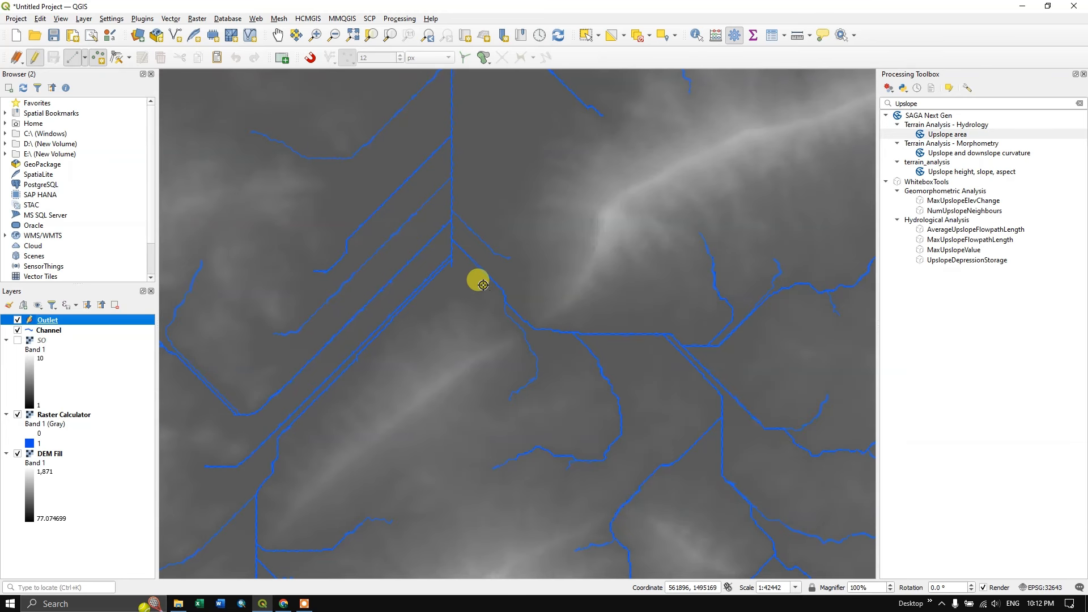
pyautogui.scroll(1, 483, 285)
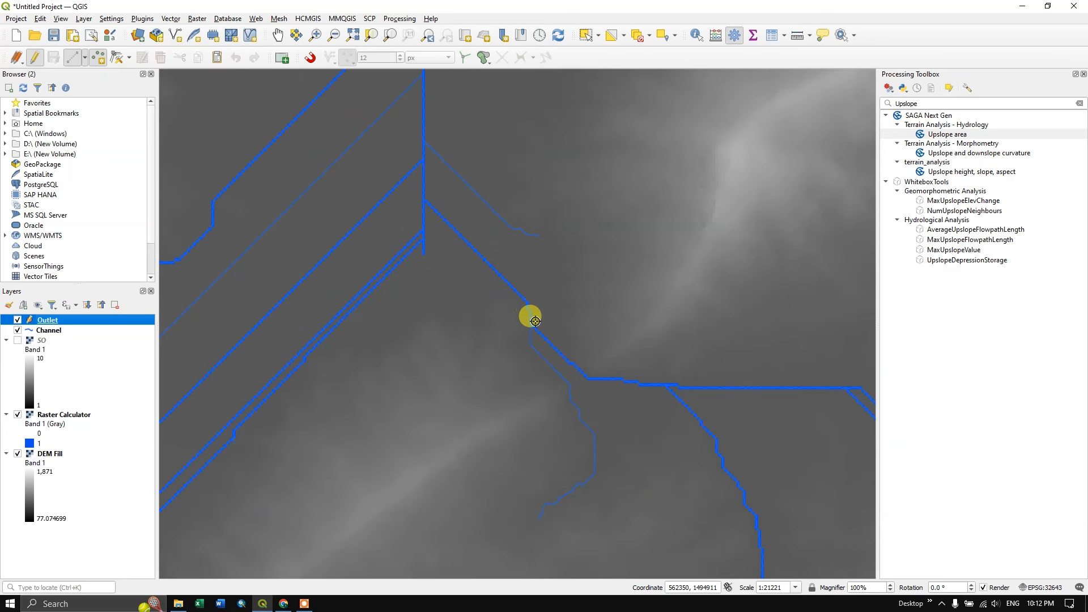
pyautogui.scroll(1, 593, 379)
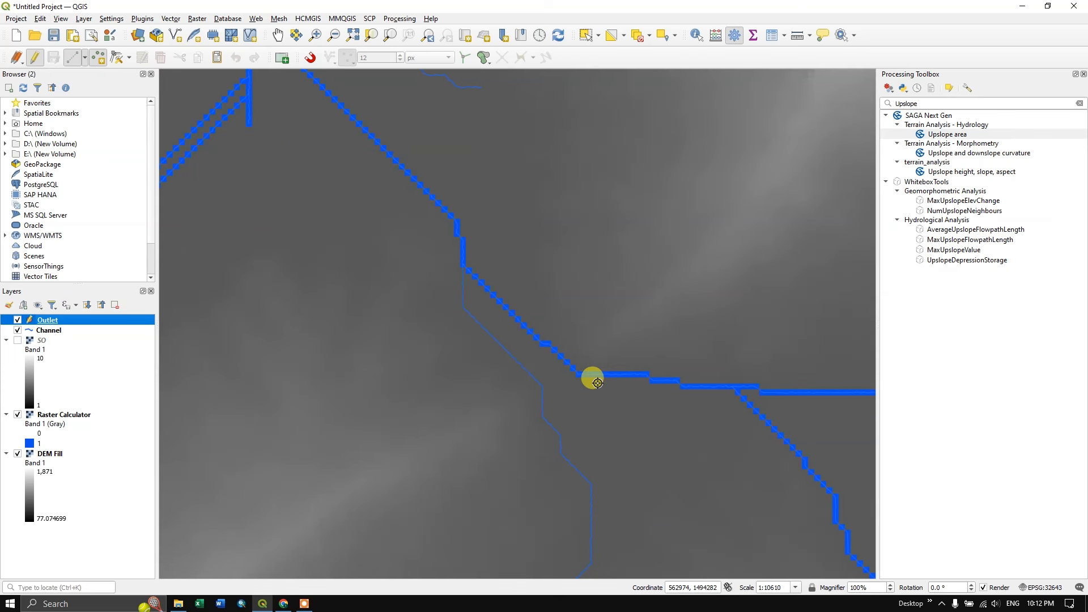
pyautogui.scroll(3, 584, 371)
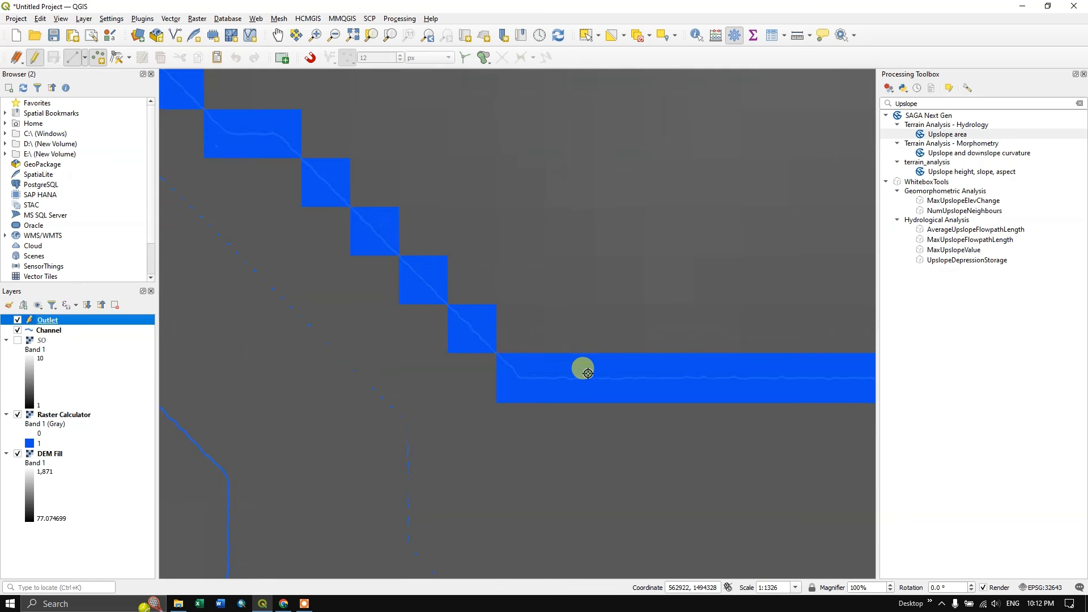
pyautogui.click(521, 376)
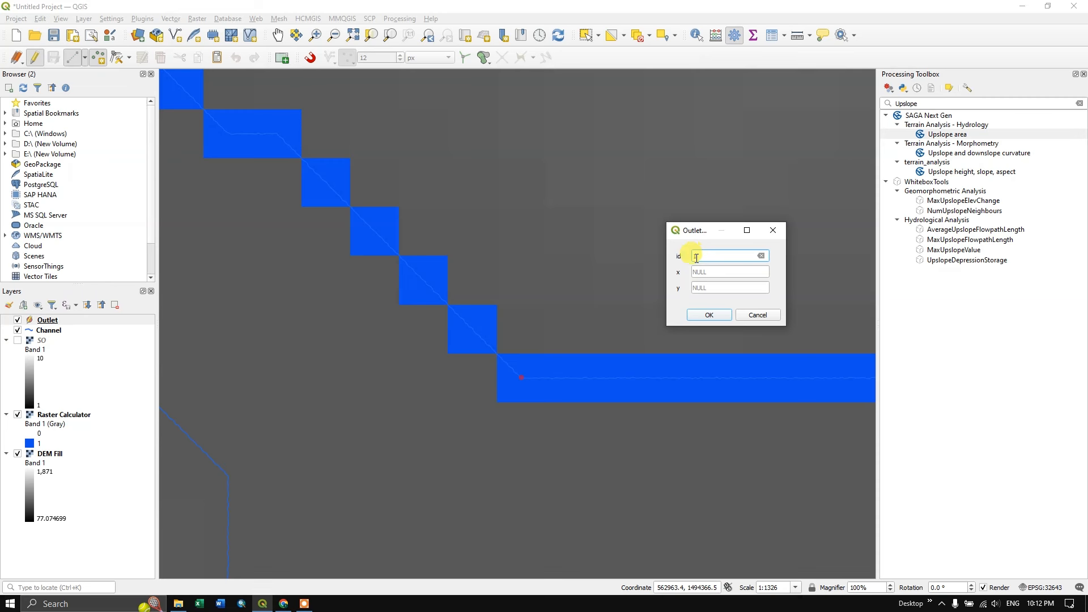
pyautogui.click(693, 319)
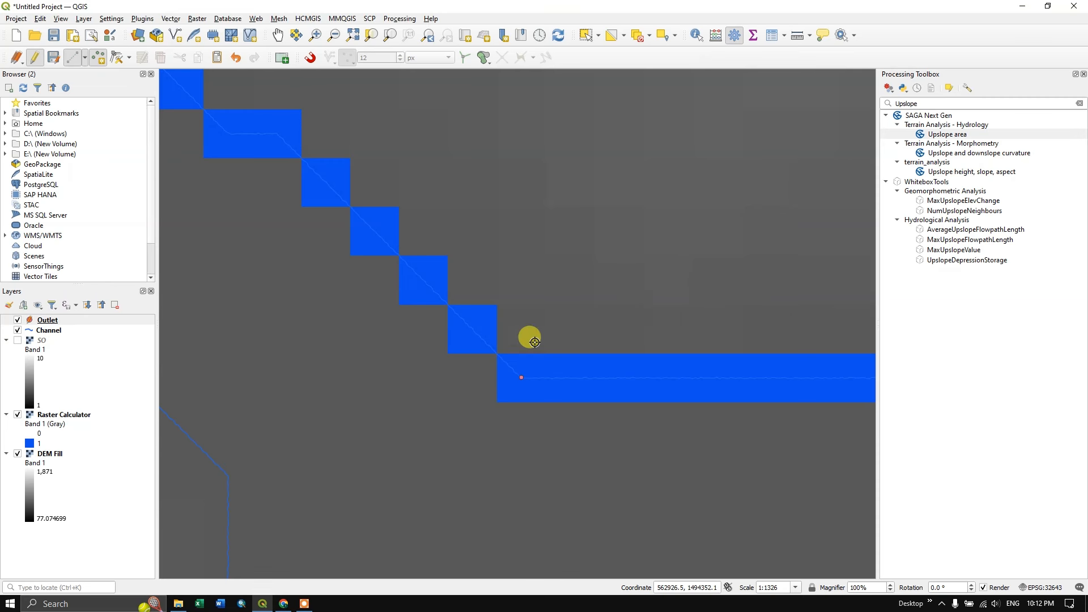
# Open the attribute table of the Outlet layer.
pyautogui.scroll(-4, 469, 347)
pyautogui.scroll(-3, 495, 347)
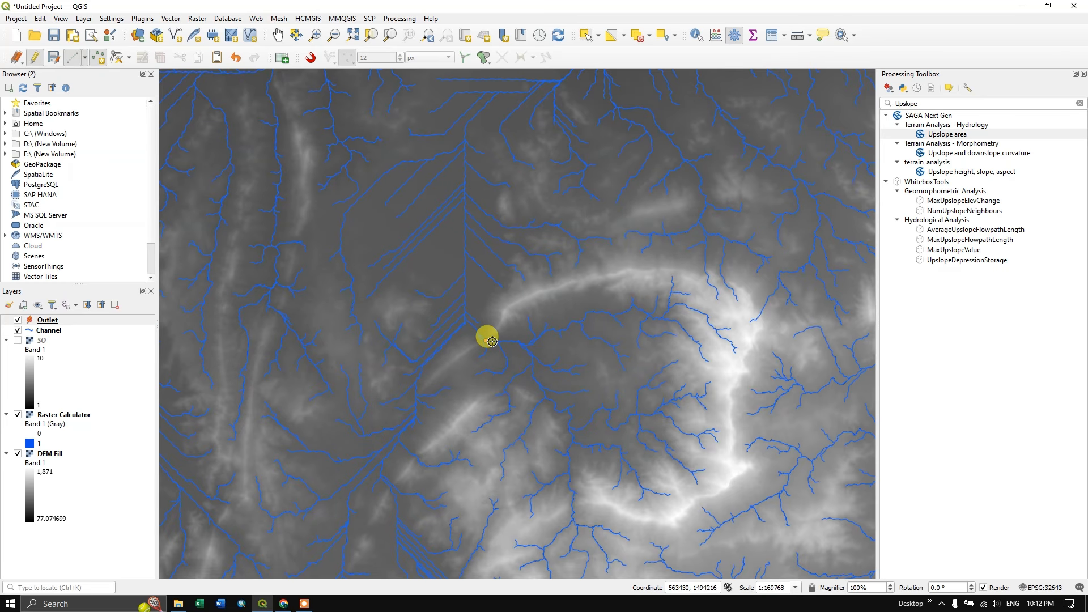
pyautogui.rightClick(65, 322)
pyautogui.click(113, 167)
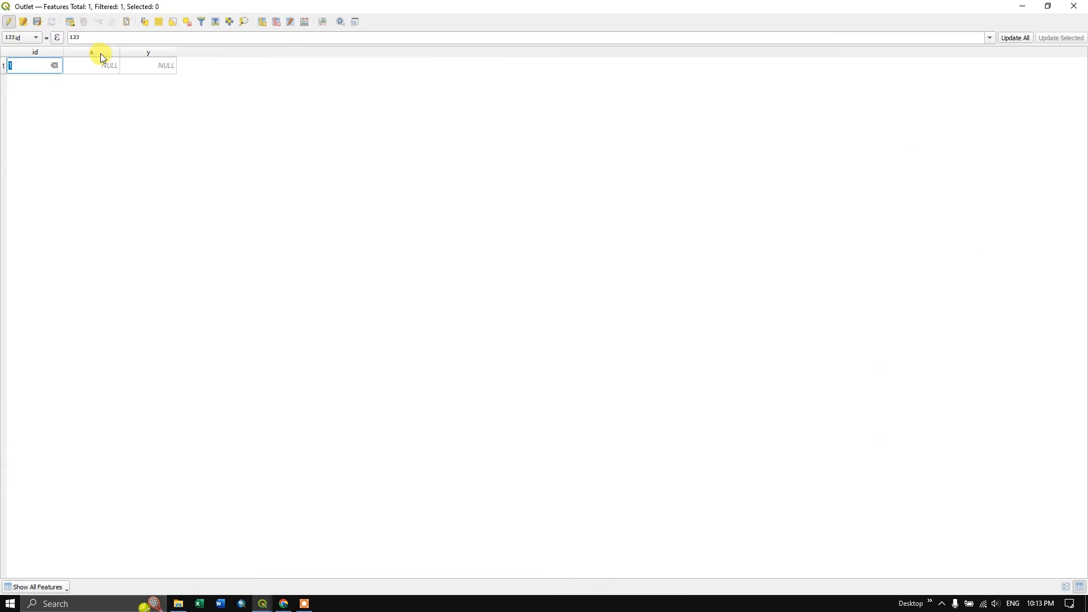
# Set the field calculator to update the existing x field with the expression $x.
pyautogui.click(308, 26)
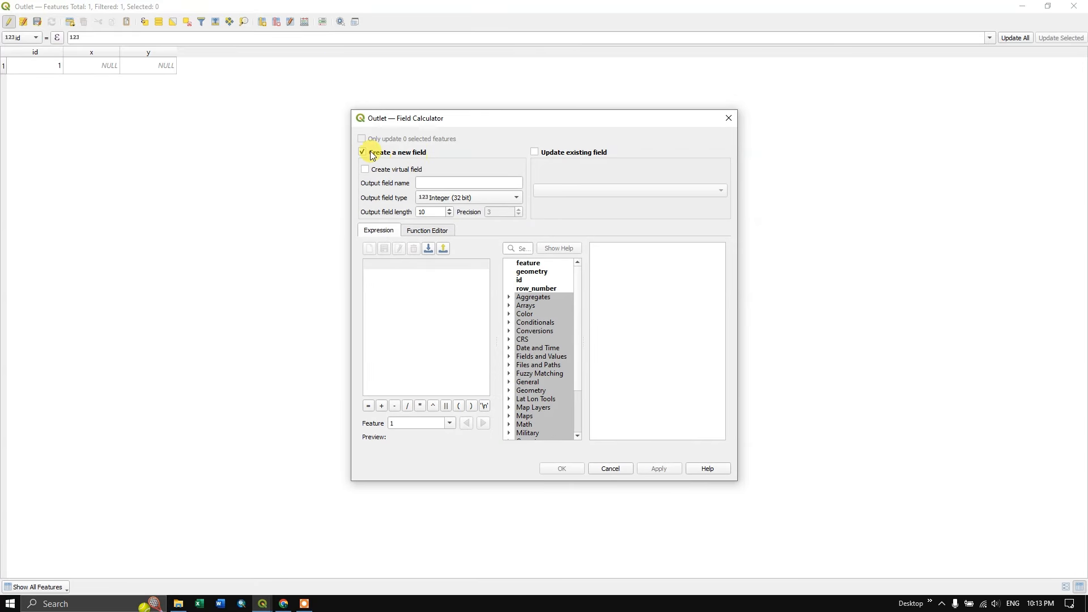
pyautogui.click(373, 154)
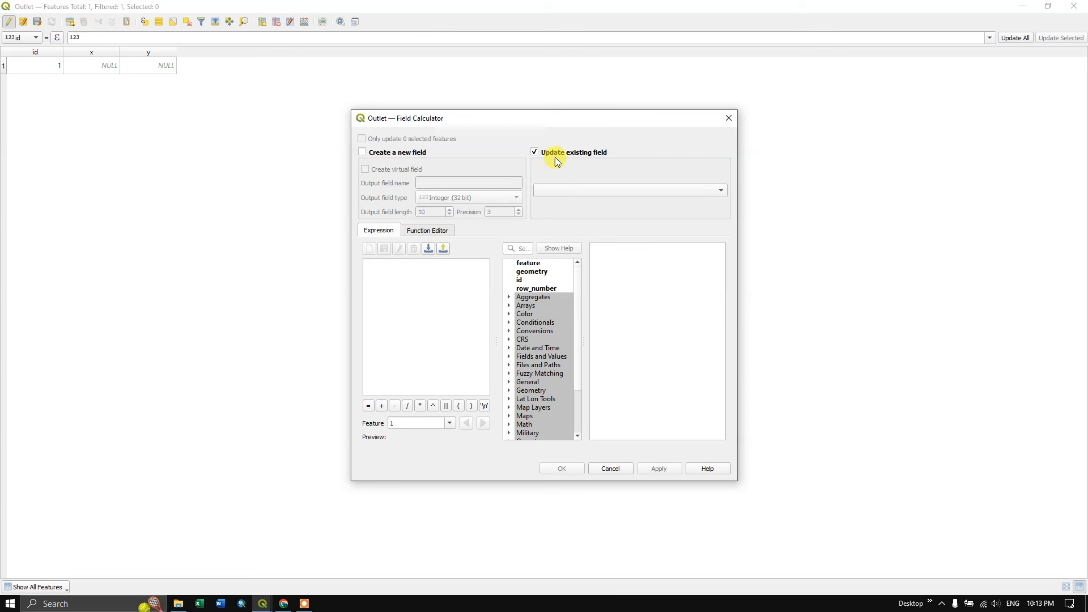
pyautogui.click(570, 189)
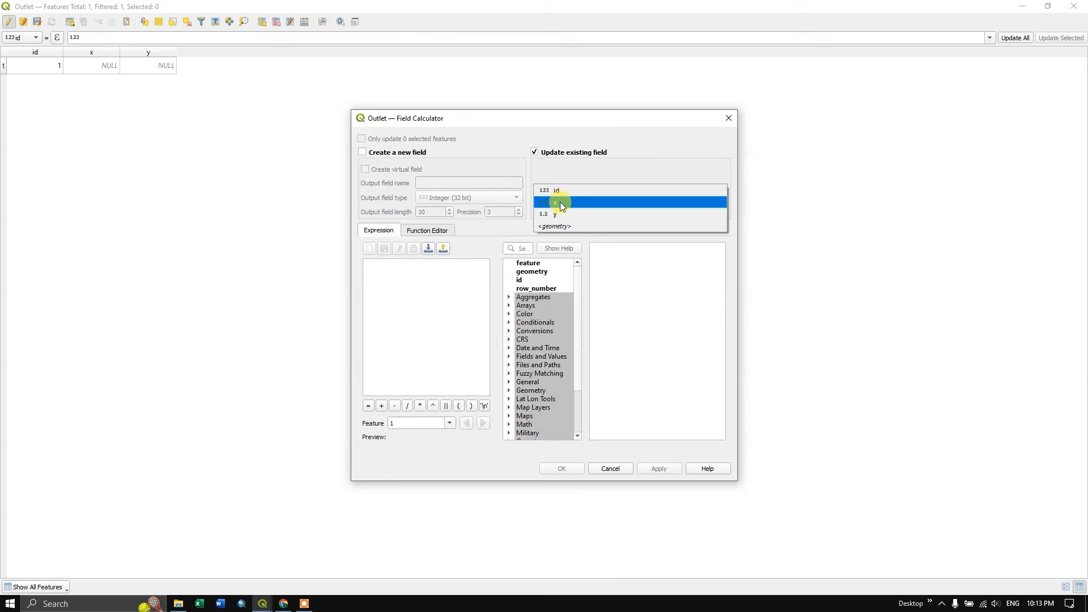
pyautogui.click(560, 202)
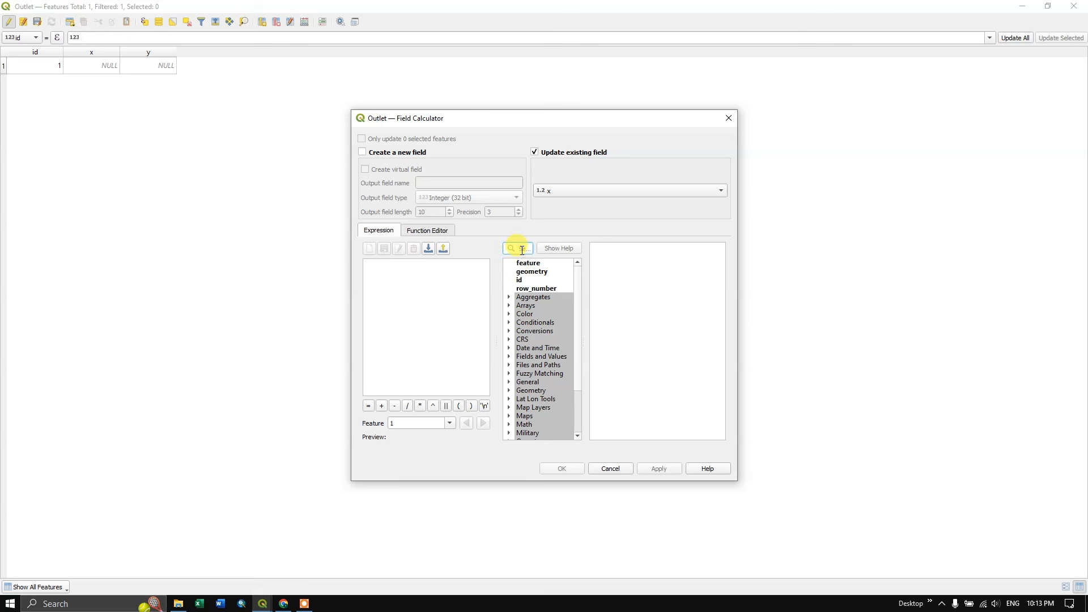
pyautogui.write('$')
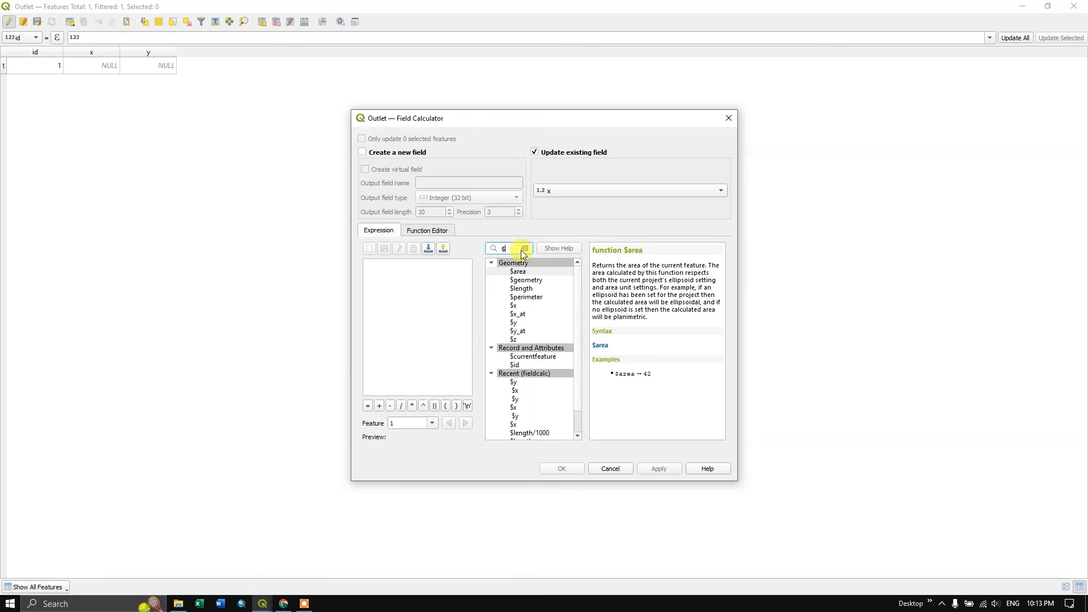
pyautogui.write('x')
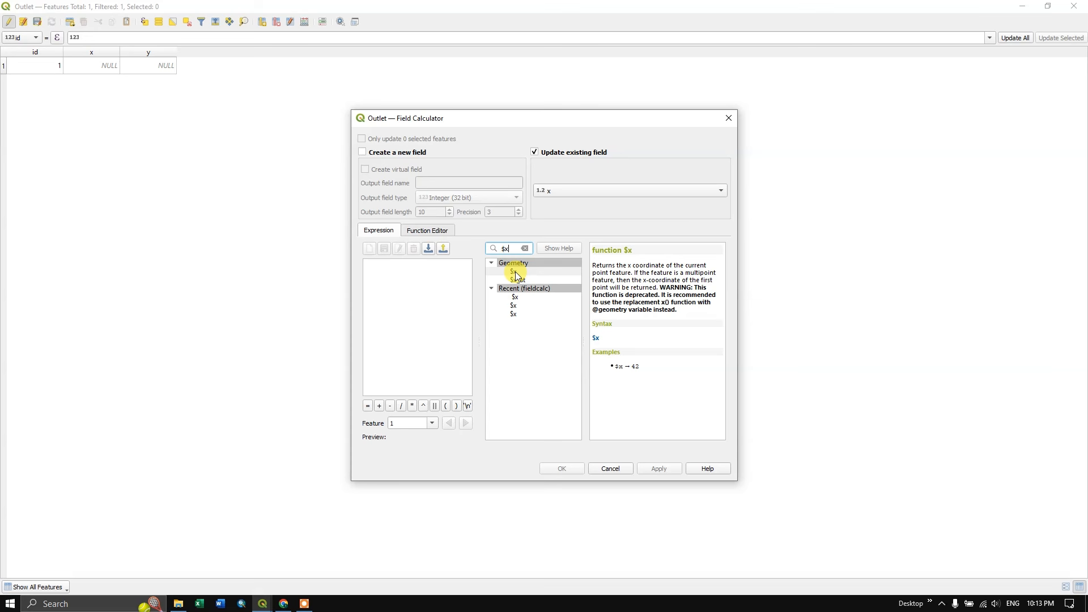
pyautogui.doubleClick(514, 272)
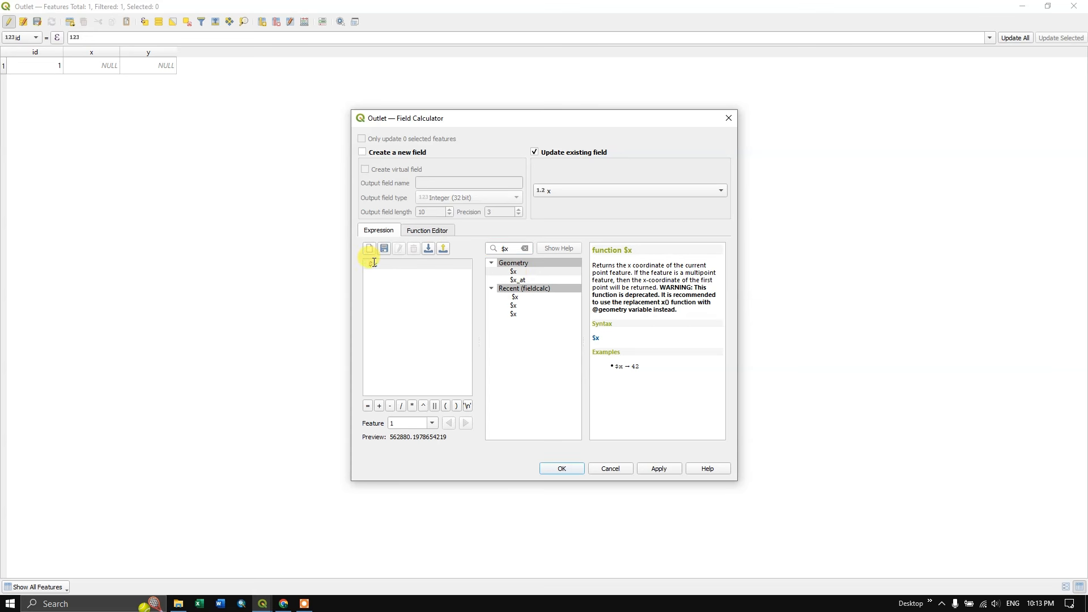
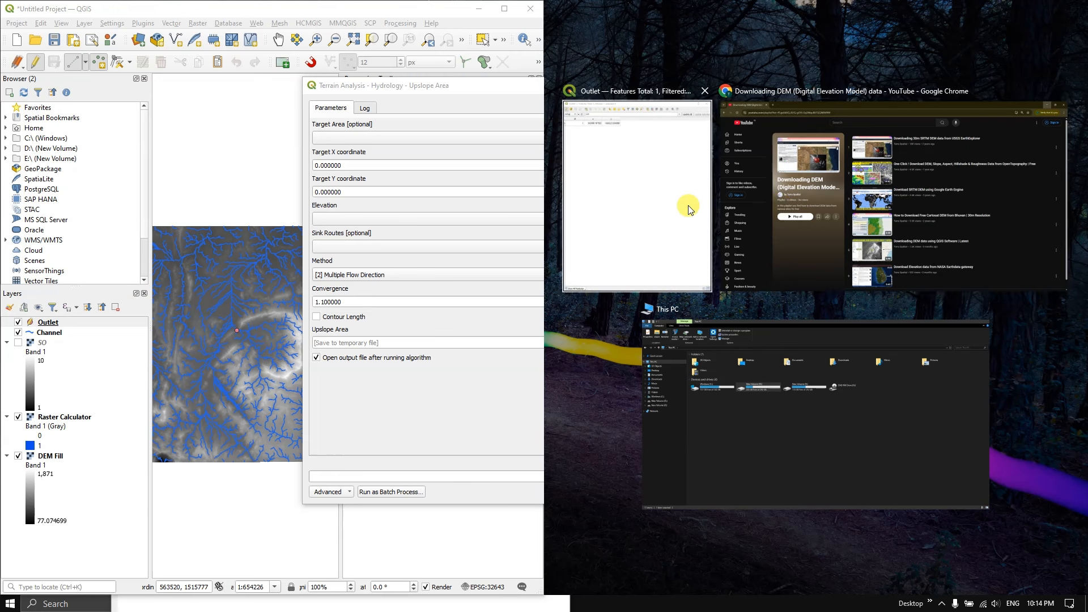
# Show the Outlet attribute table beside the Upslope Area dialog and copy its x value, 562880.197865, into Target X coordinate.
pyautogui.click(688, 206)
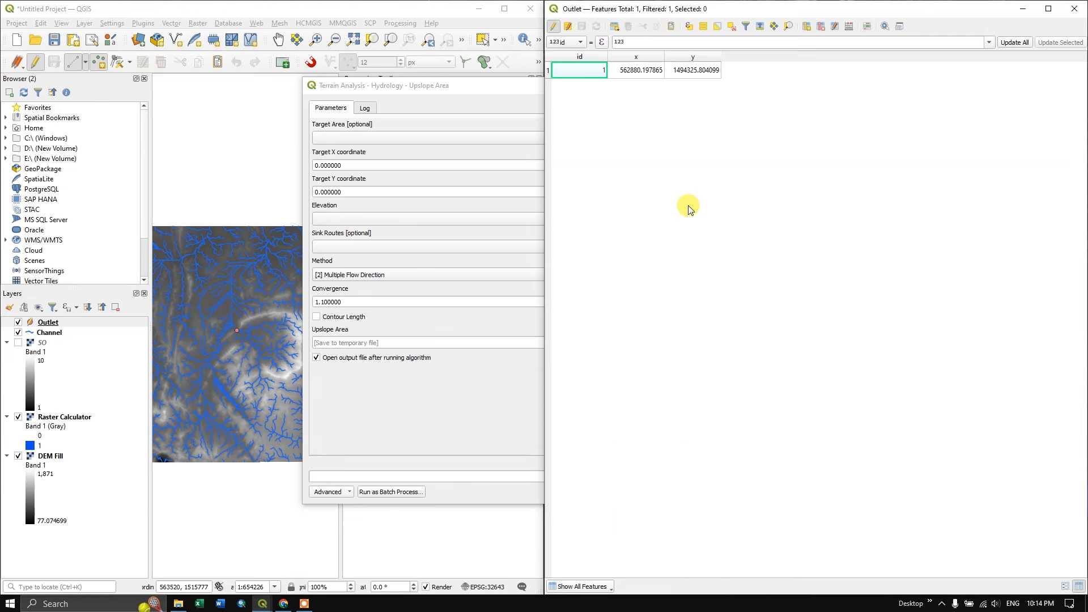
pyautogui.rightClick(633, 66)
pyautogui.click(614, 94)
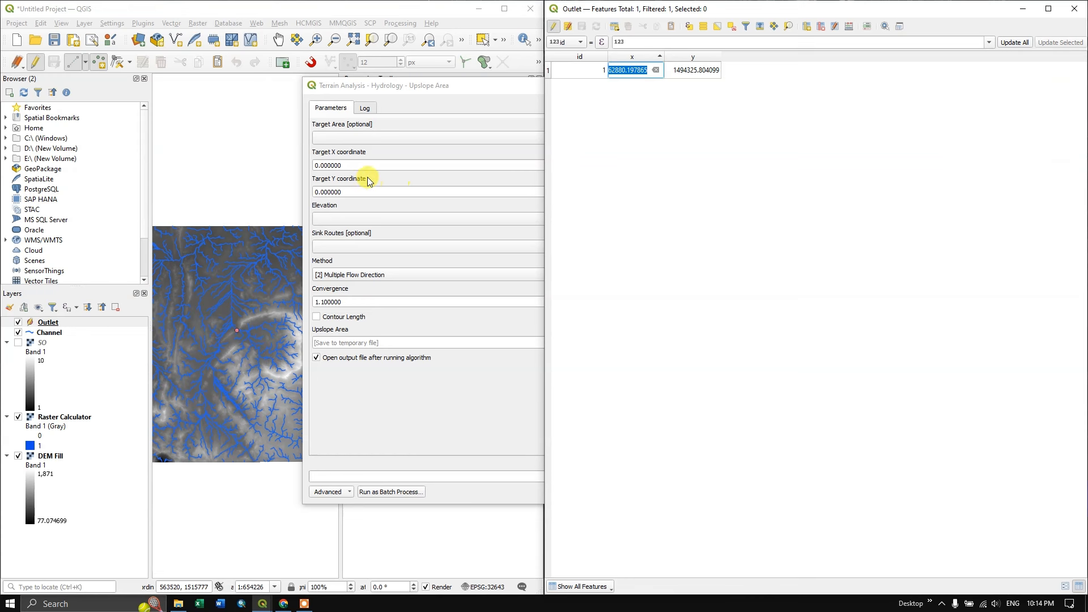
pyautogui.moveTo(358, 165); pyautogui.dragTo(310, 165)
pyautogui.write('562880.197865')
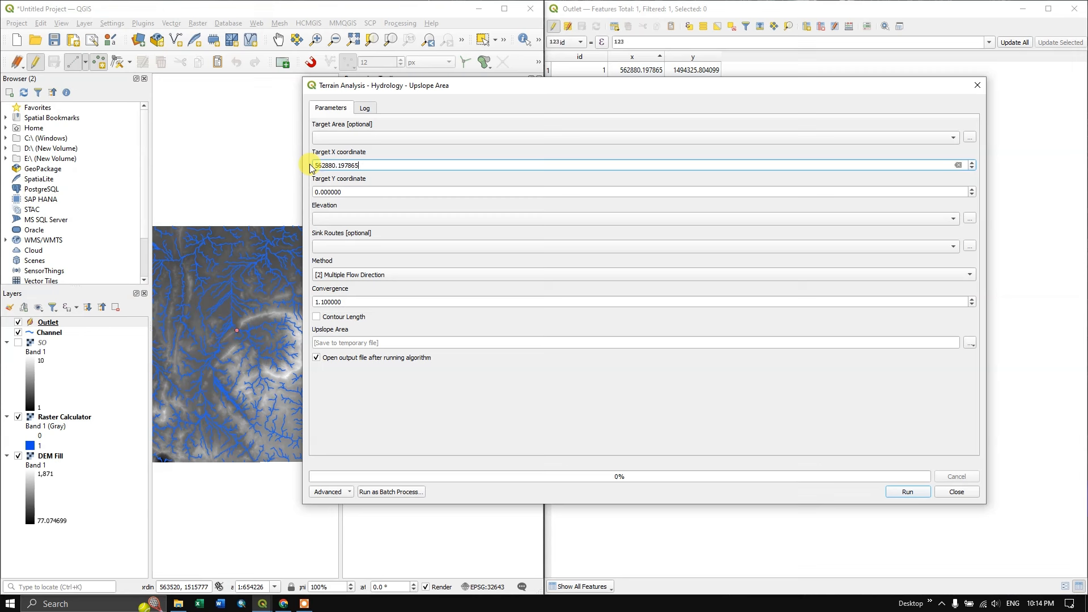
# Copy the outlet's y value, 1494325.804099, from the attribute table into Target Y coordinate.
pyautogui.click(262, 603)
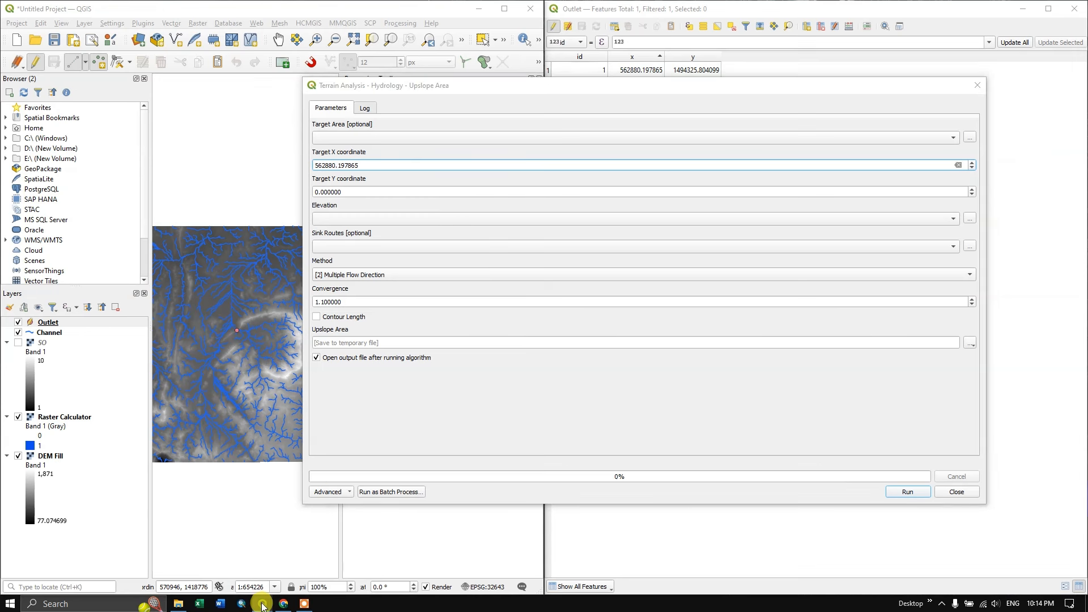
pyautogui.click(298, 560)
pyautogui.doubleClick(697, 69)
pyautogui.hotkey('ctrl', 'c')
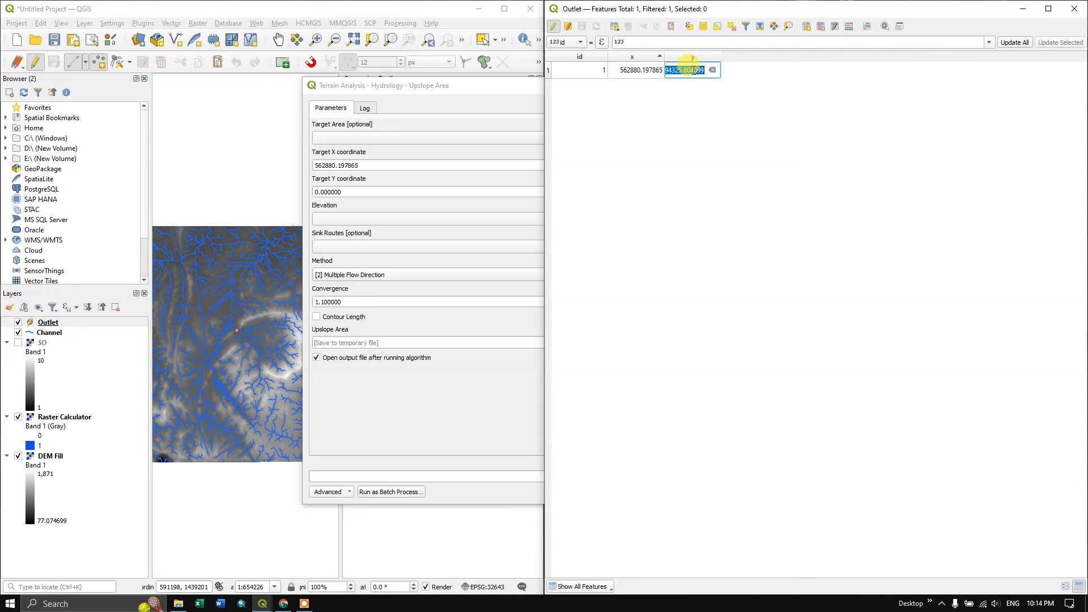
pyautogui.moveTo(354, 192); pyautogui.dragTo(304, 188)
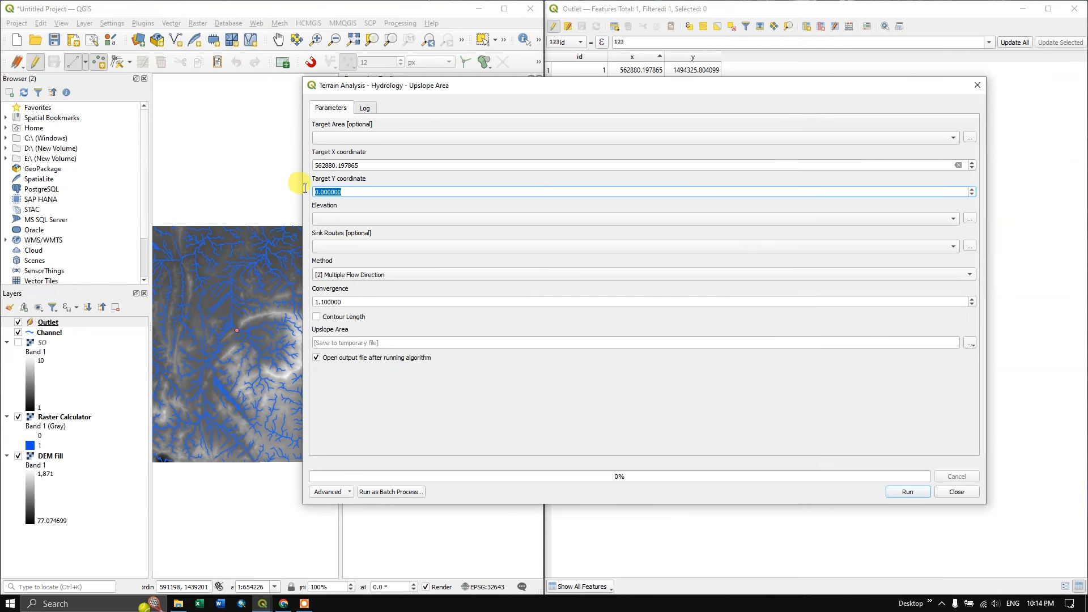
pyautogui.hotkey('ctrl', 'v')
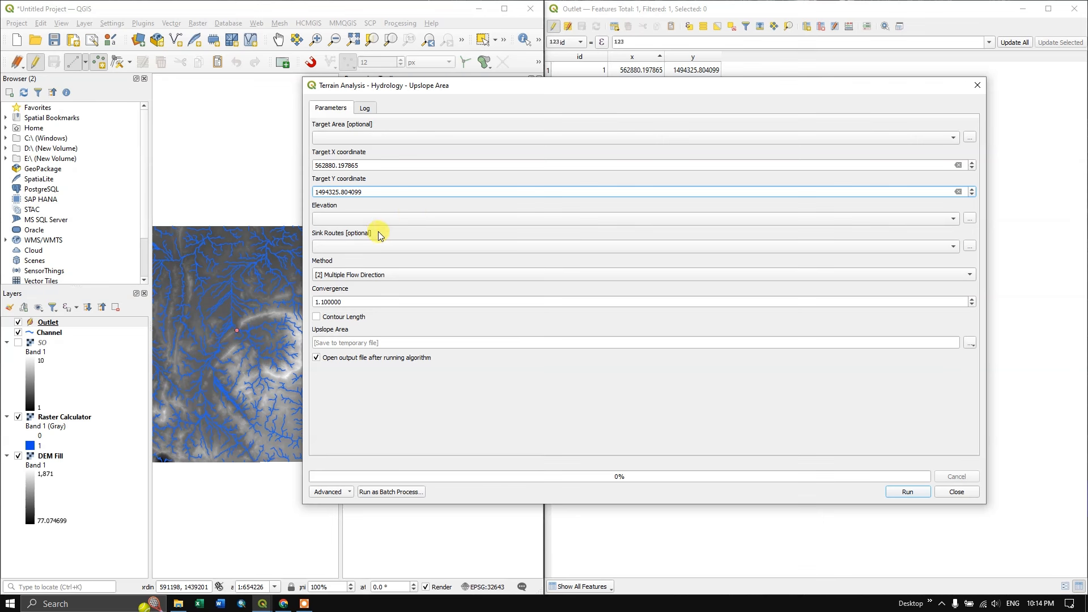
# Set the Upslope Area elevation input to DEM Fill and the method to [0] Deterministic 8.
pyautogui.click(350, 219)
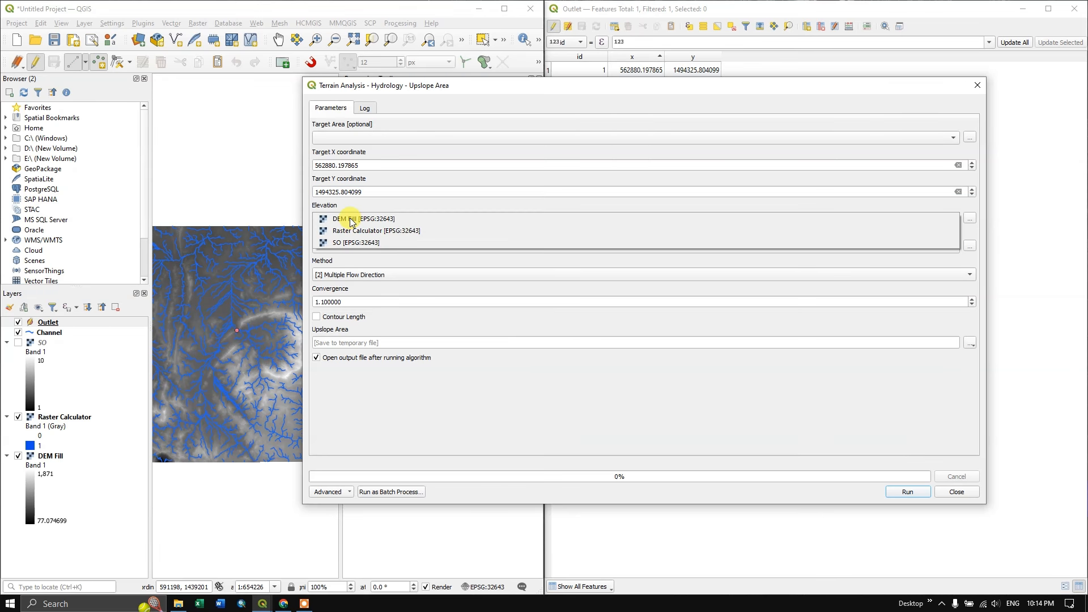
pyautogui.click(351, 220)
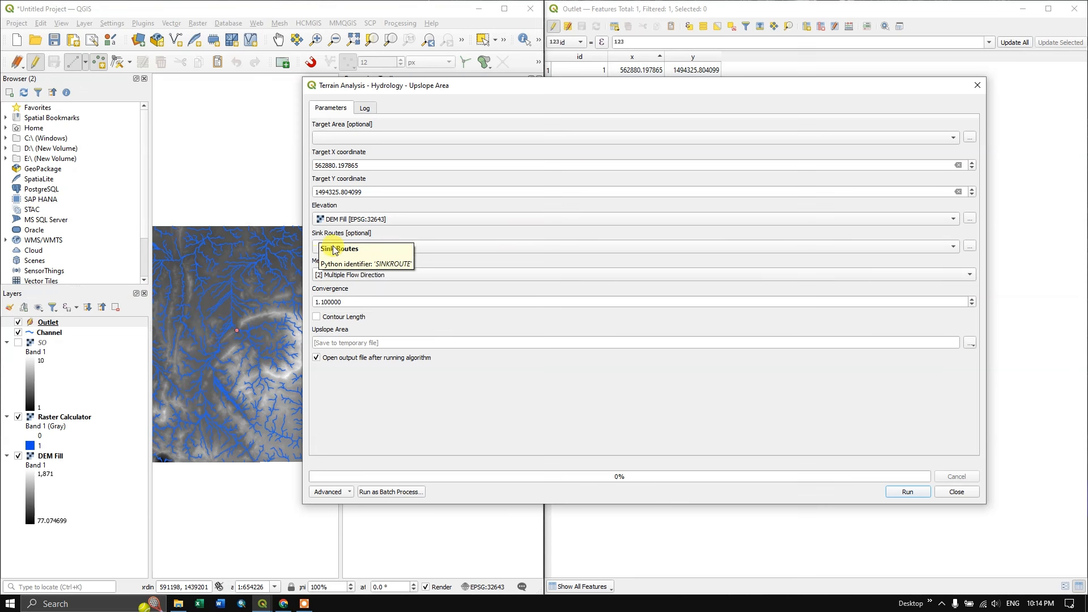
pyautogui.click(377, 277)
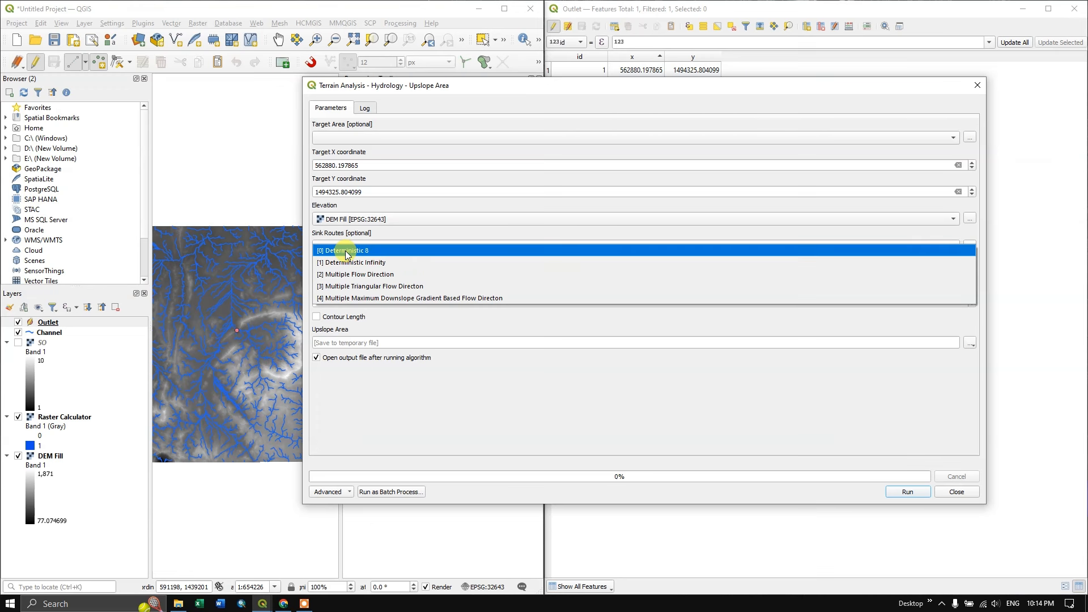
pyautogui.click(368, 249)
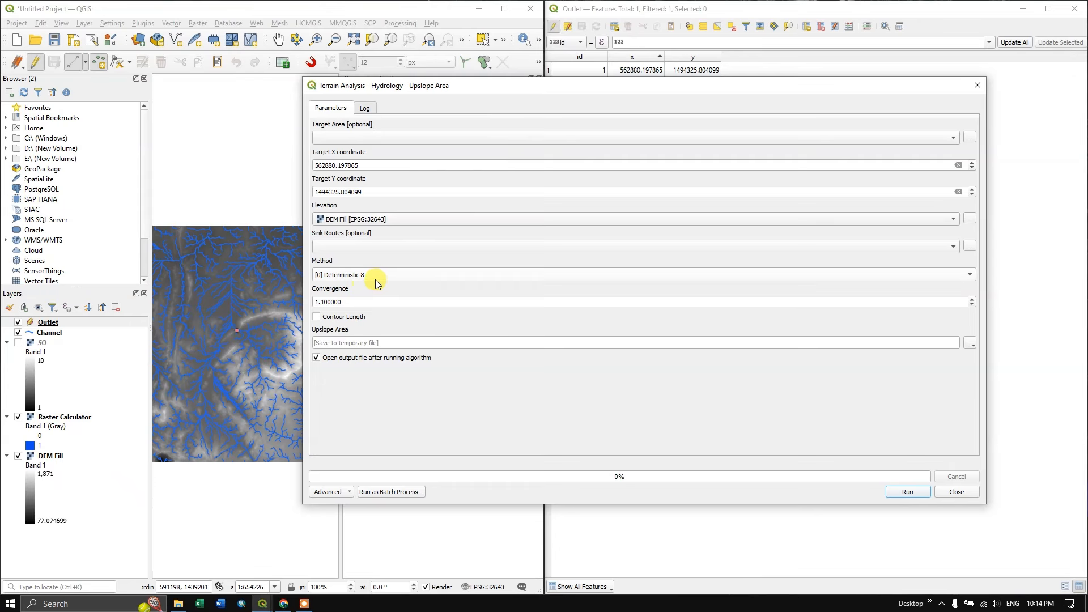
# Set the Upslope Area output to a file named Watershed in SDAT format in the Watershed_Delinetion Results folder.
pyautogui.click(970, 342)
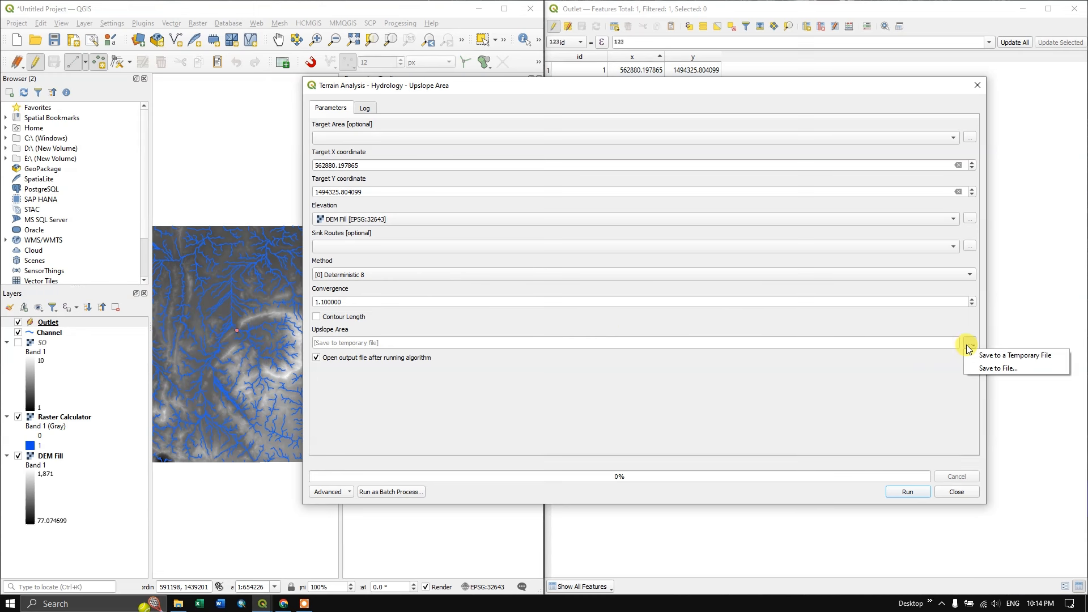
pyautogui.click(998, 368)
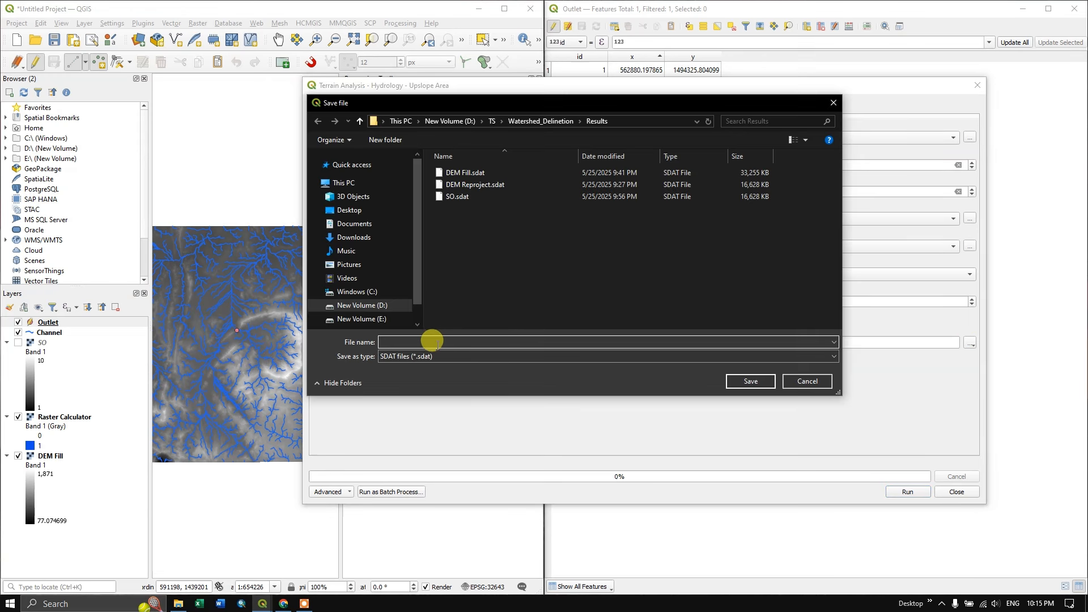
pyautogui.write('Watershed')
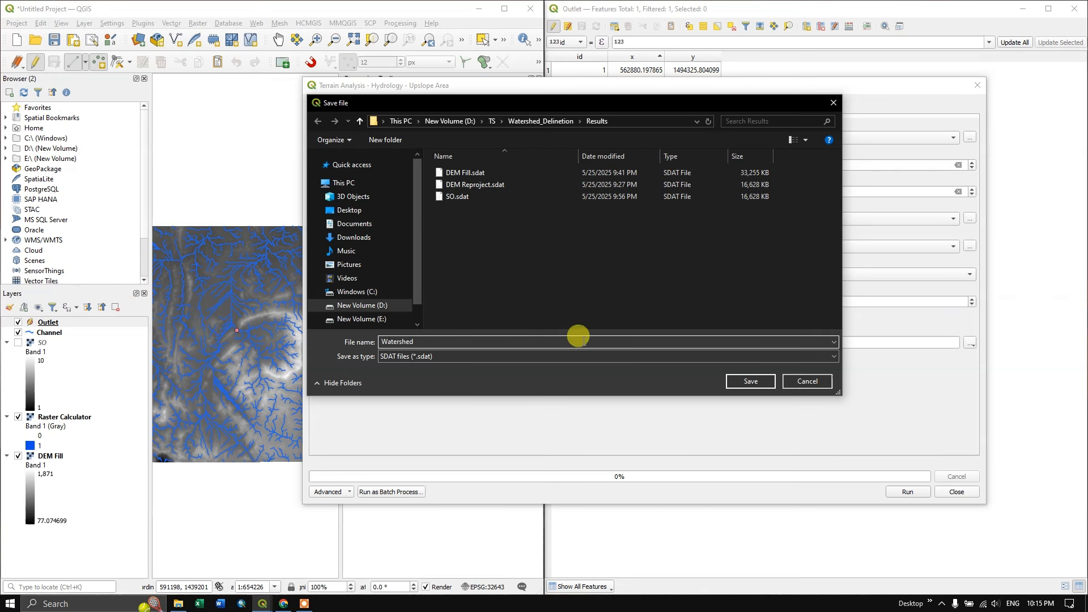
pyautogui.click(735, 381)
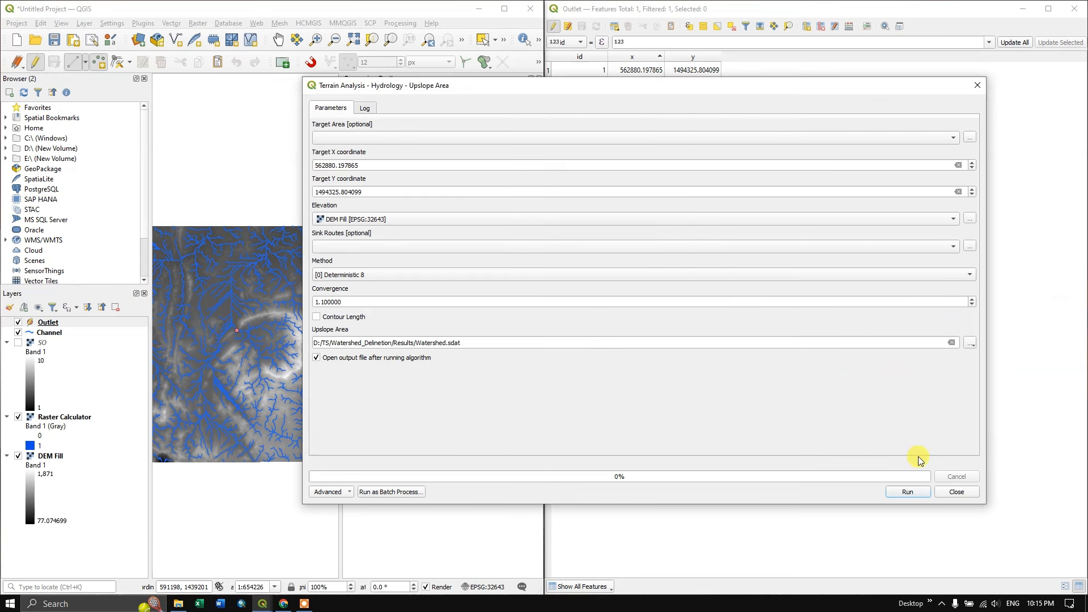
# Run Upslope Area with the configured settings and maximize the main QGIS window.
pyautogui.click(908, 492)
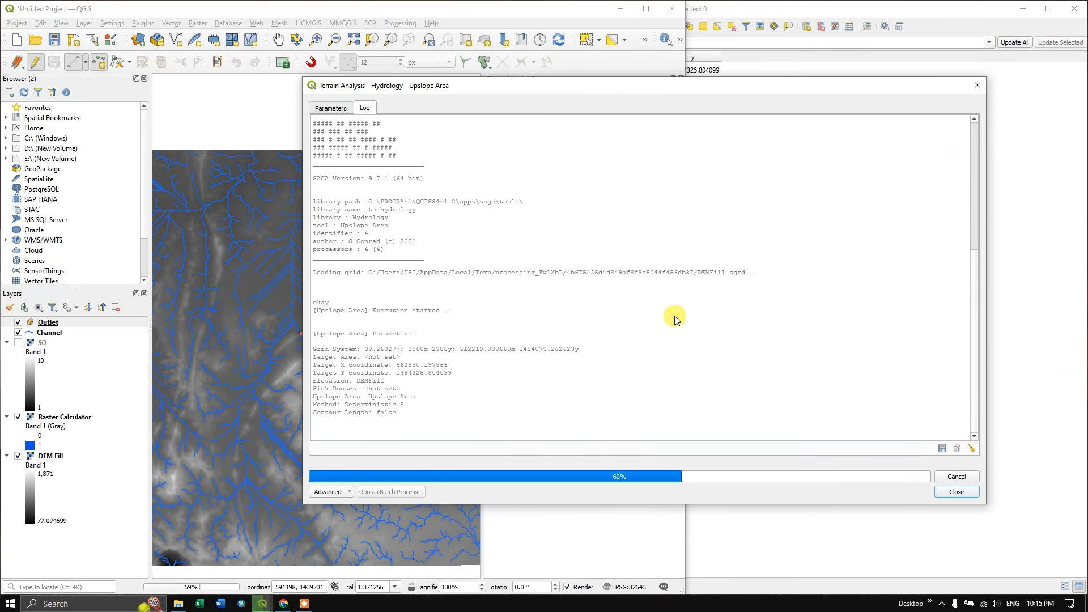
pyautogui.click(954, 493)
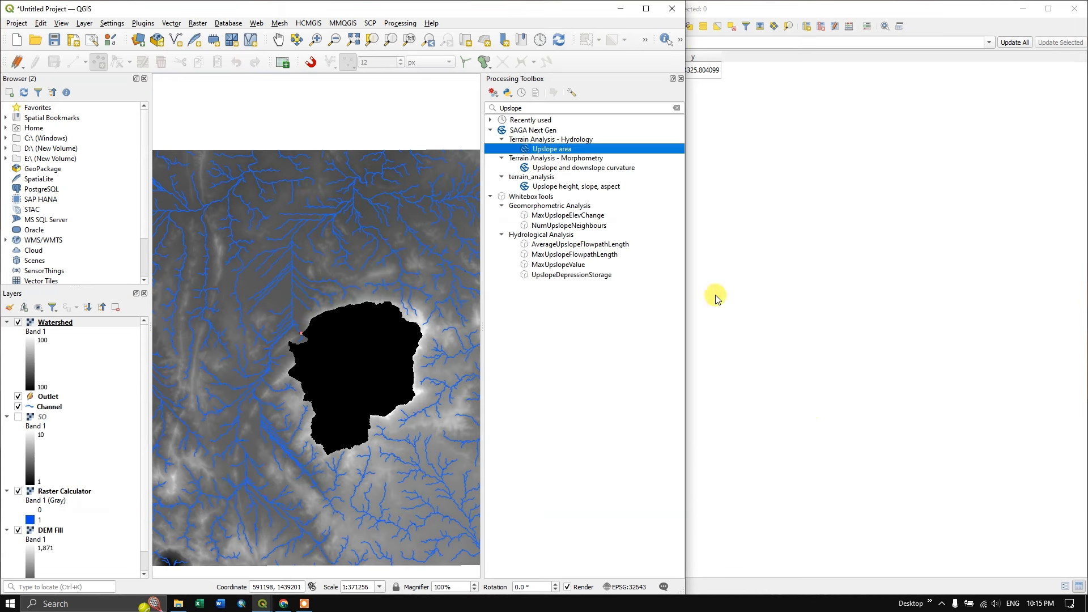
pyautogui.click(646, 9)
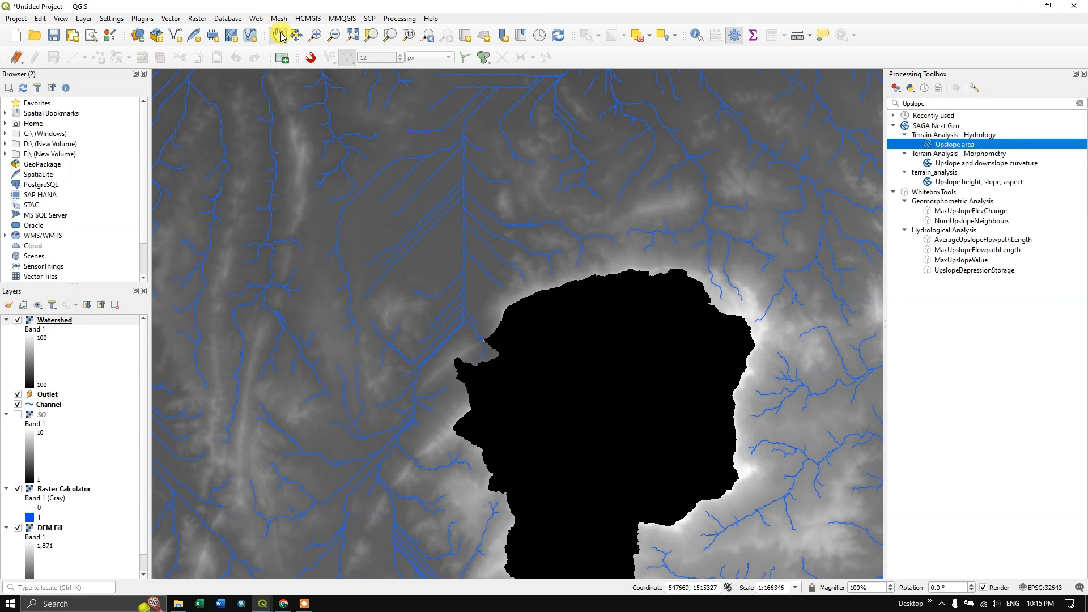
# Move the Channel layer above the Watershed raster in the layer order.
pyautogui.scroll(-1, 496, 275)
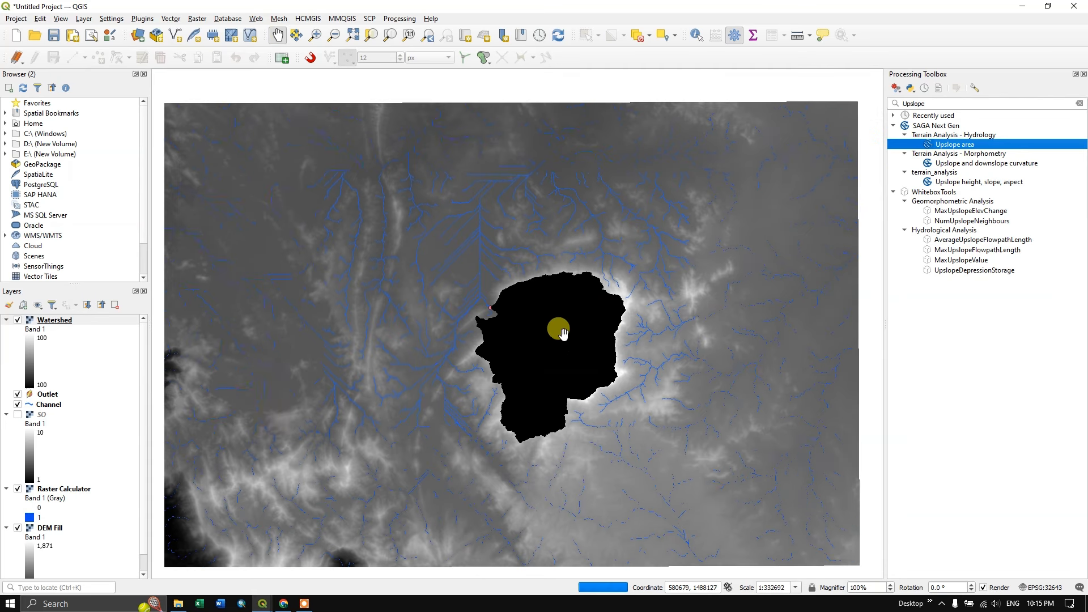
pyautogui.scroll(1, 562, 333)
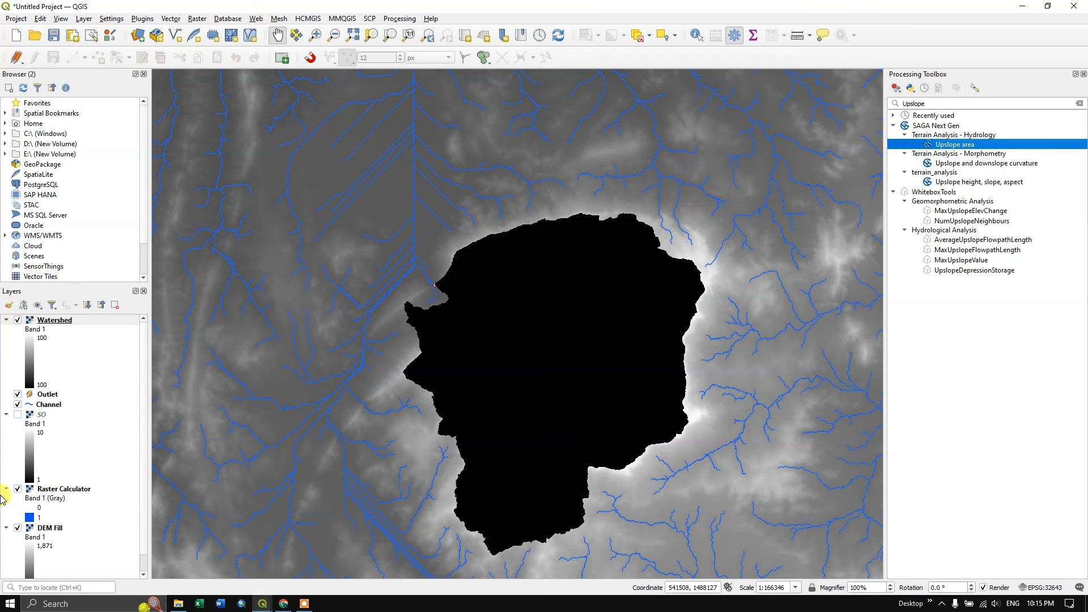
pyautogui.moveTo(48, 405); pyautogui.dragTo(68, 317)
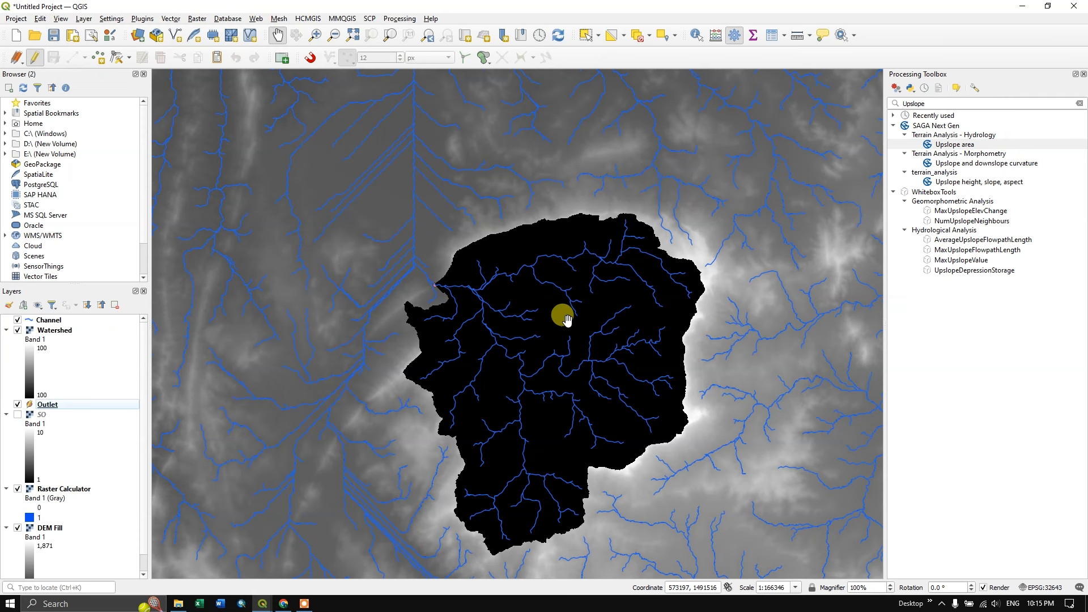
pyautogui.moveTo(567, 320); pyautogui.dragTo(583, 304)
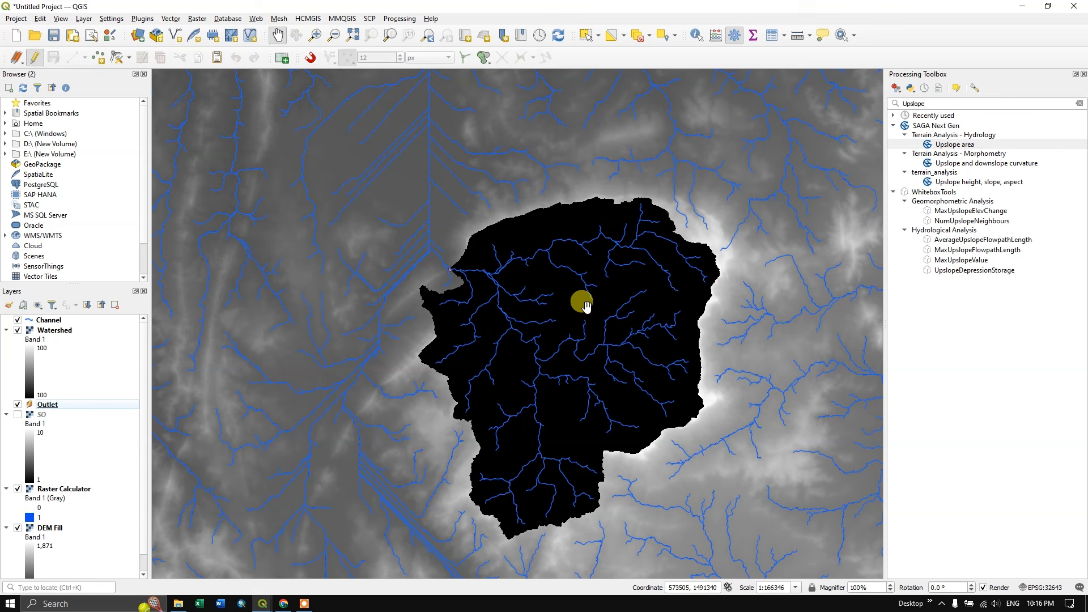
# Start Polygonize (Raster to Vector) with the Watershed raster as the input layer.
pyautogui.click(197, 21)
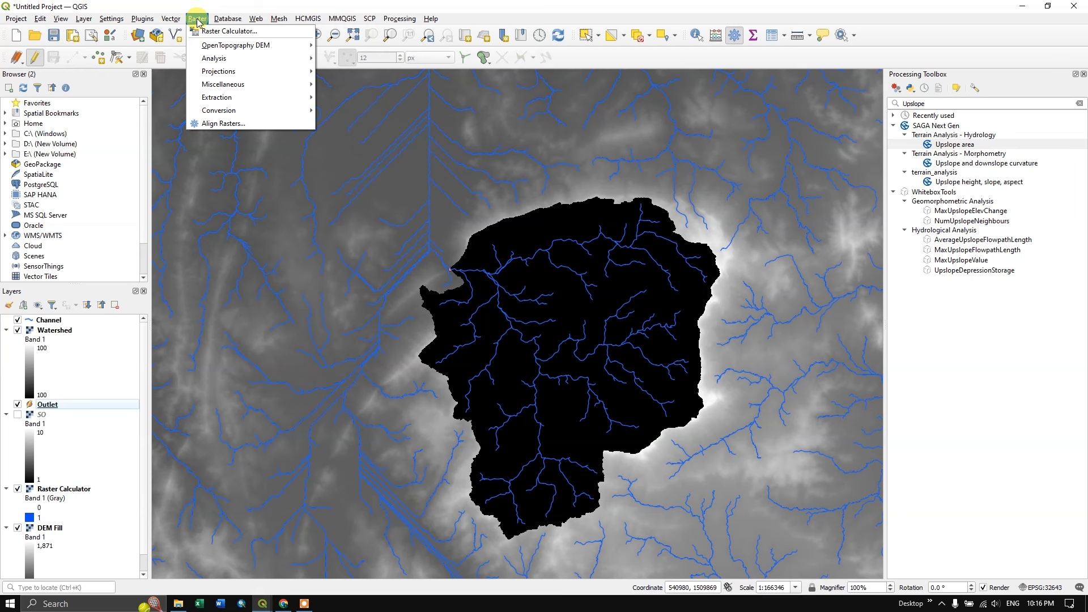
pyautogui.moveTo(221, 115)
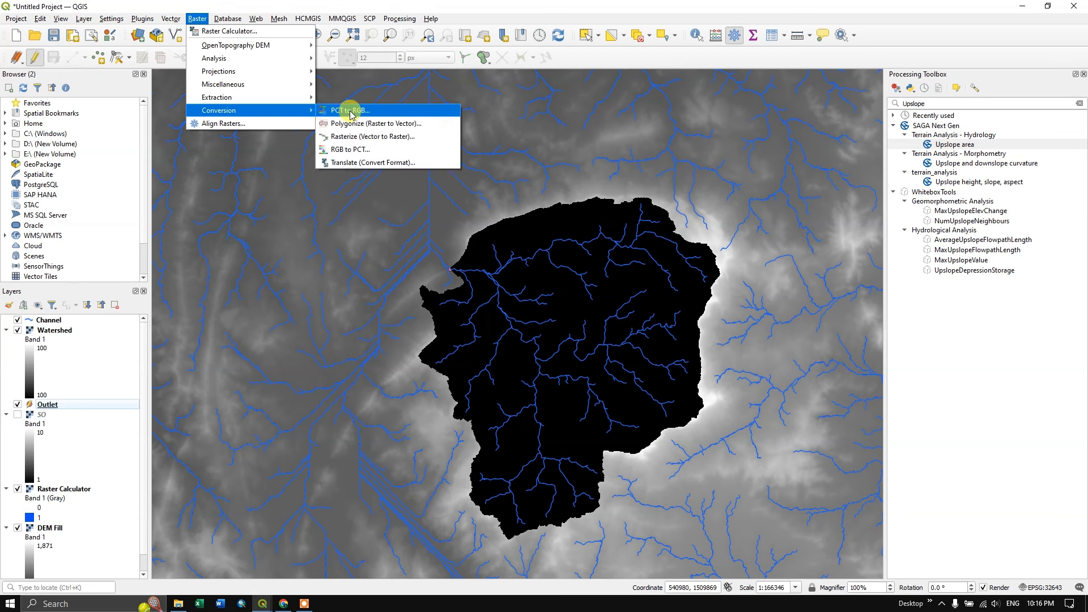
pyautogui.click(381, 124)
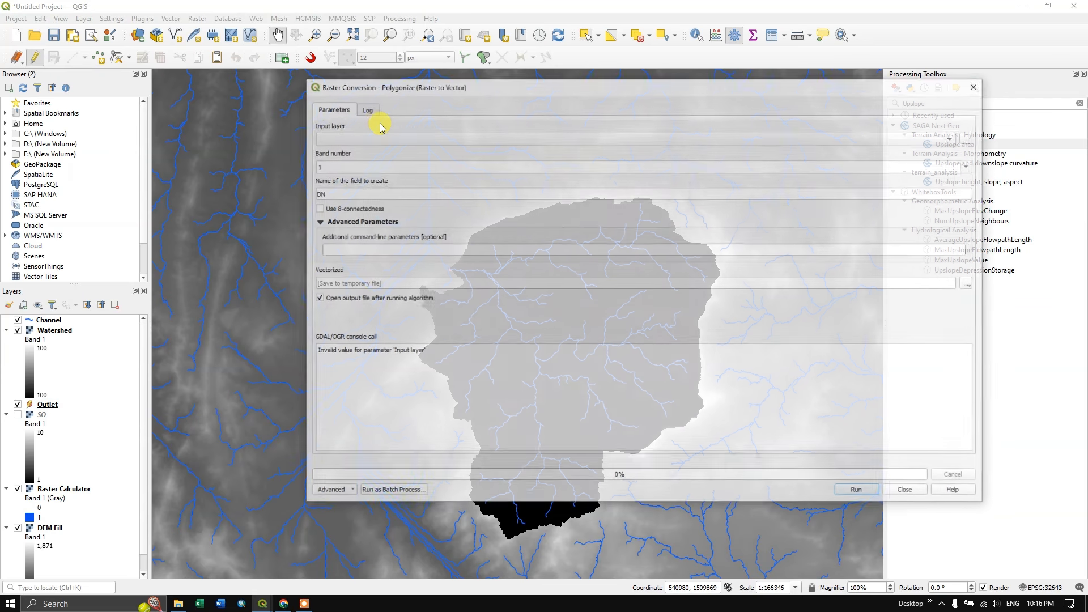
pyautogui.click(347, 138)
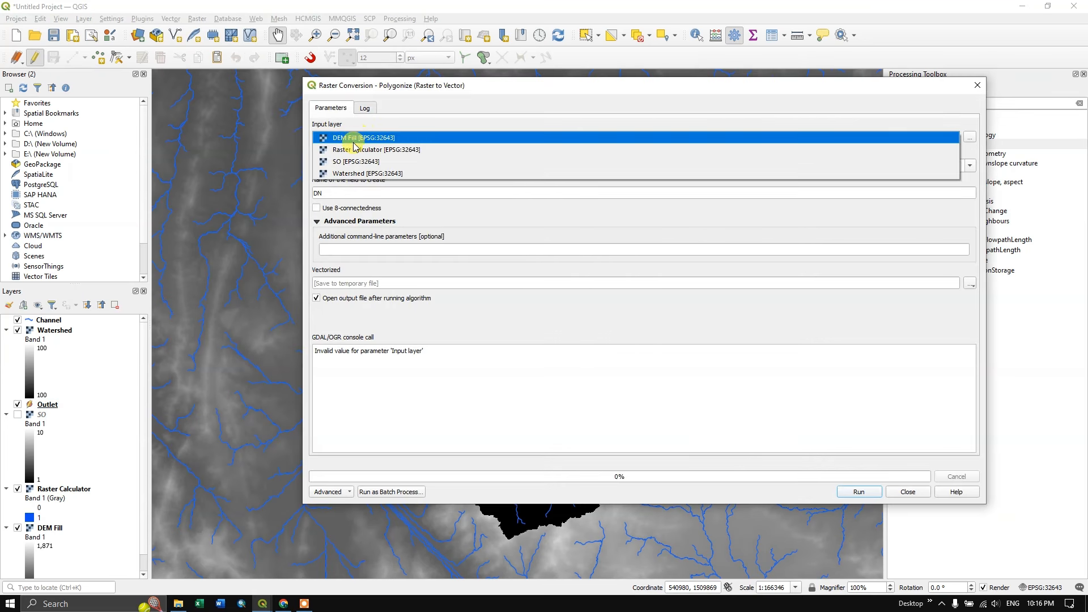
pyautogui.click(352, 173)
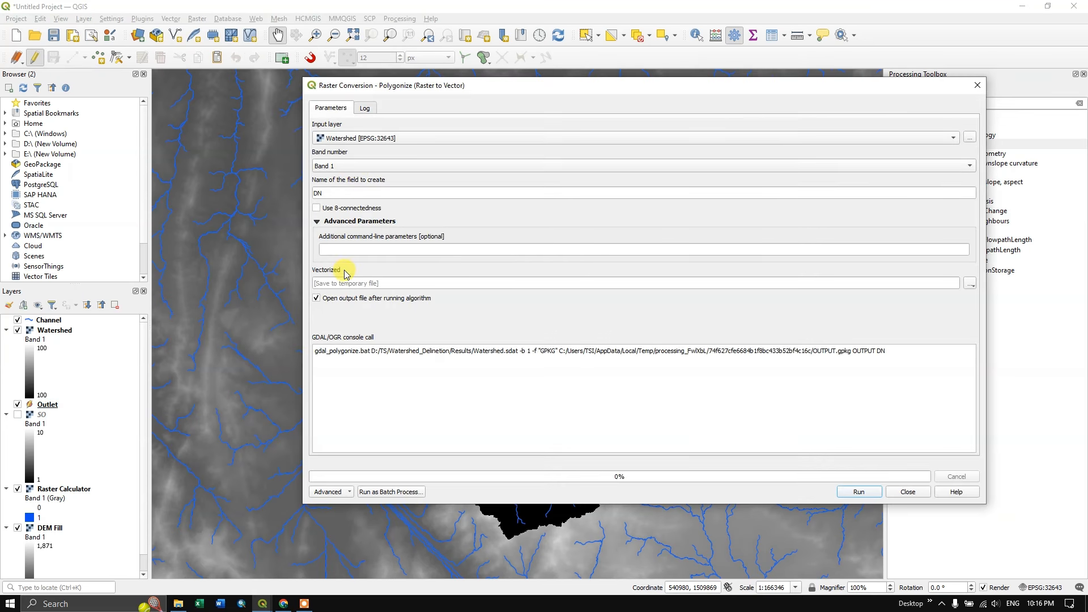
# Set the Polygonize output to a shapefile named Watershed in the Watershed_Delinetion Results folder and run the conversion.
pyautogui.click(971, 283)
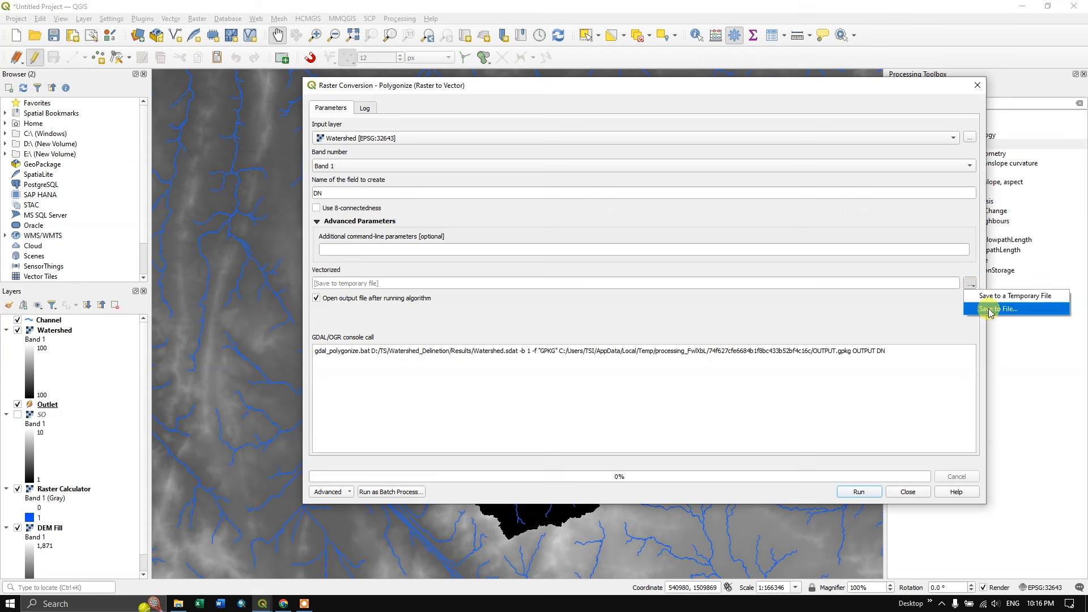
pyautogui.click(990, 309)
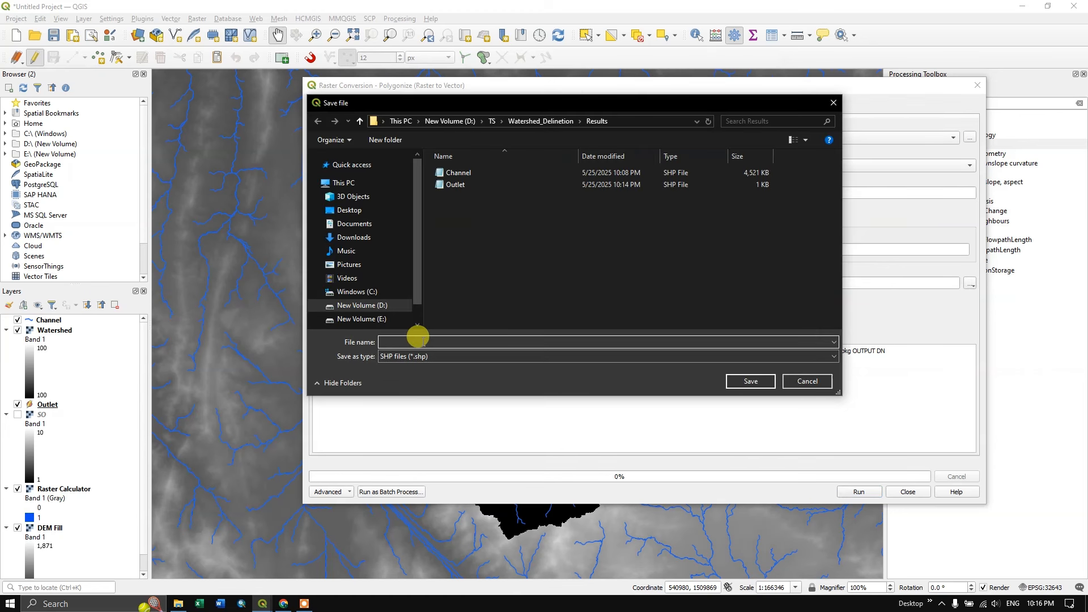
pyautogui.write('Watershed')
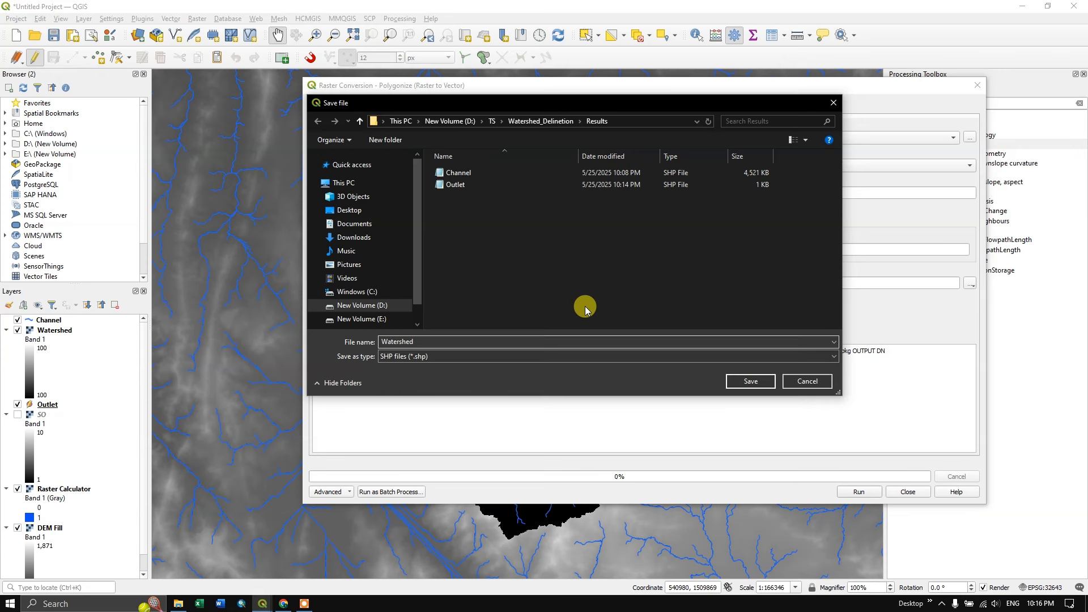
pyautogui.click(755, 379)
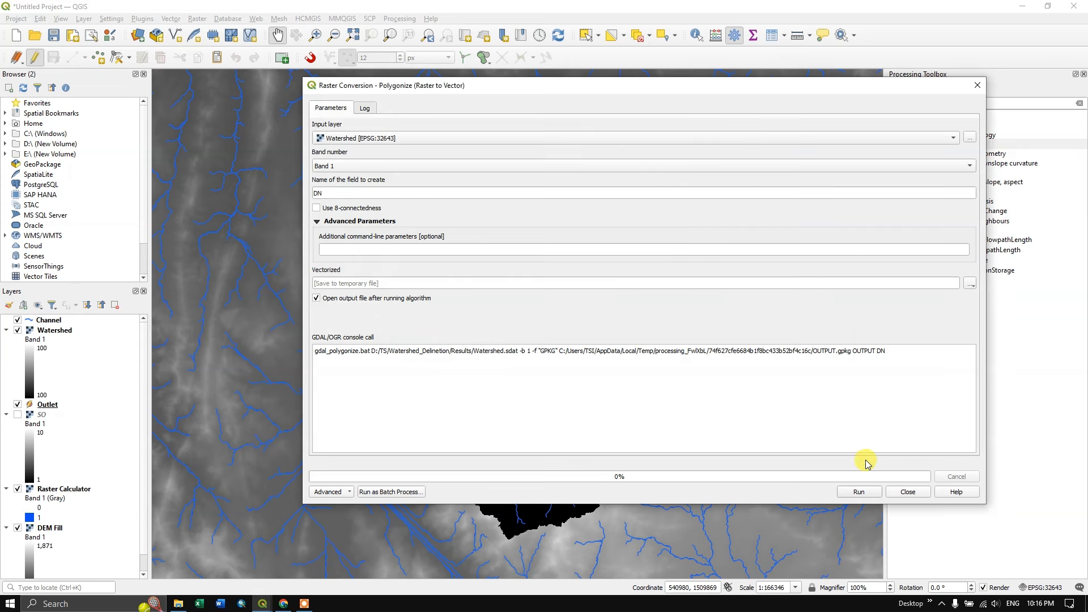
pyautogui.click(859, 491)
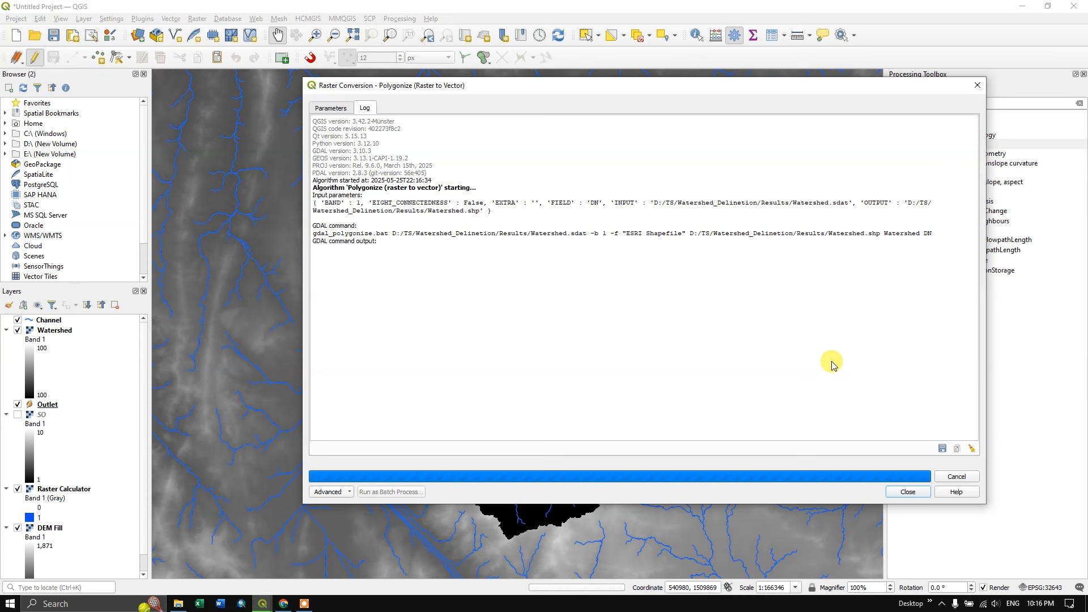
pyautogui.click(907, 491)
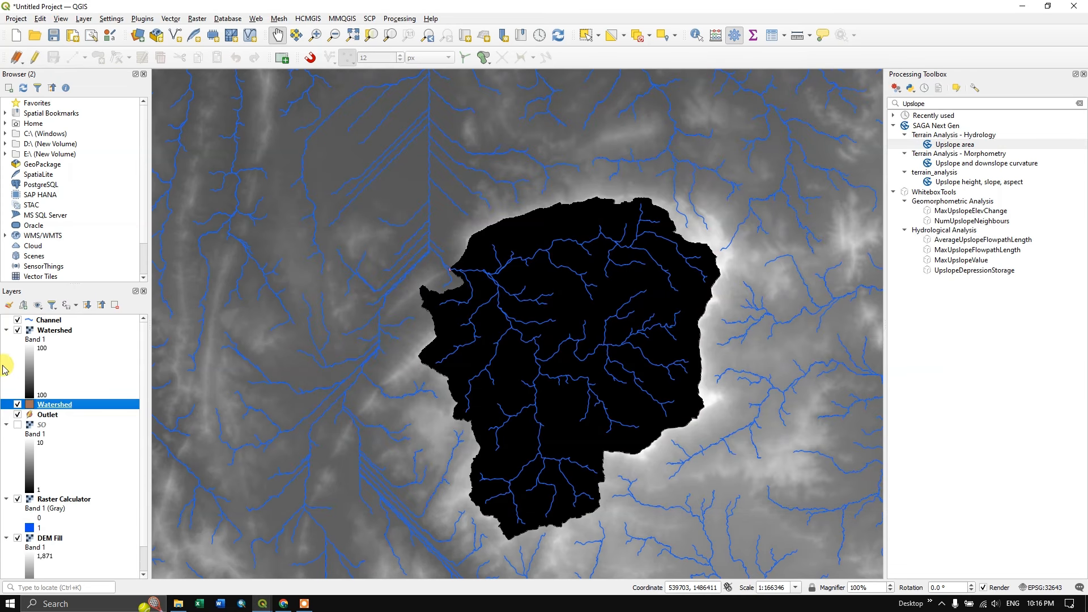
# Hide the Watershed raster layer and inspect the vectorized Watershed polygon against the channels and DEM.
pyautogui.click(17, 330)
pyautogui.scroll(-1, 539, 310)
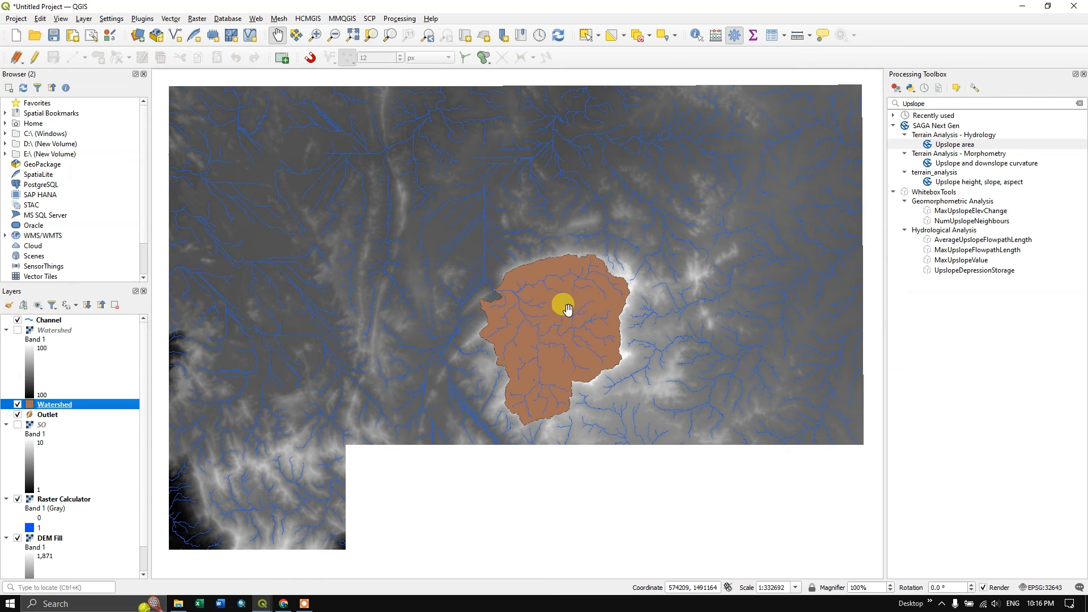
pyautogui.scroll(1, 568, 309)
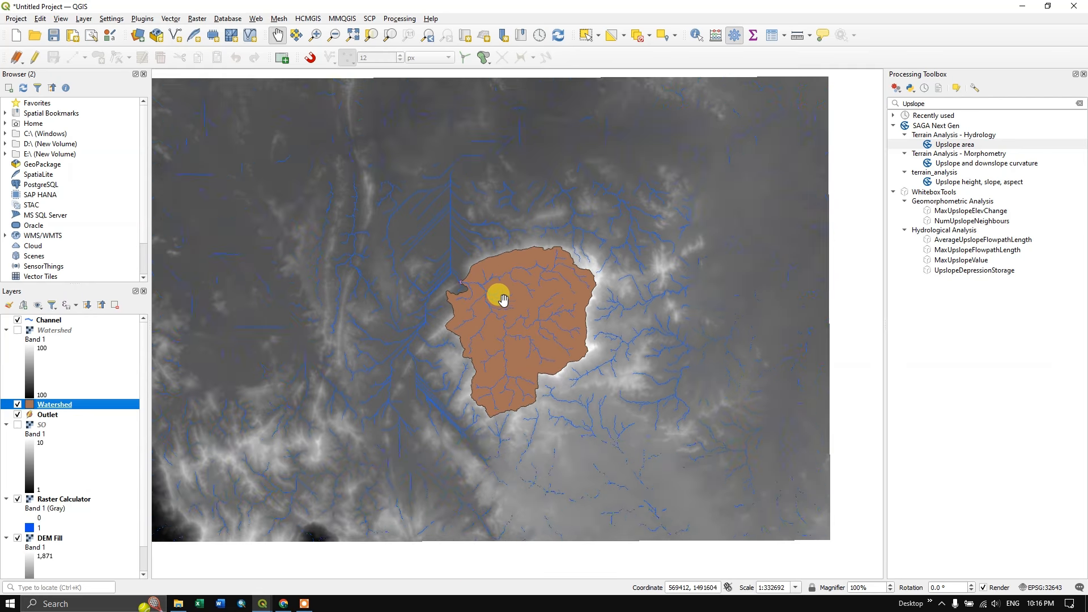
pyautogui.scroll(1, 496, 297)
pyautogui.scroll(-1, 496, 297)
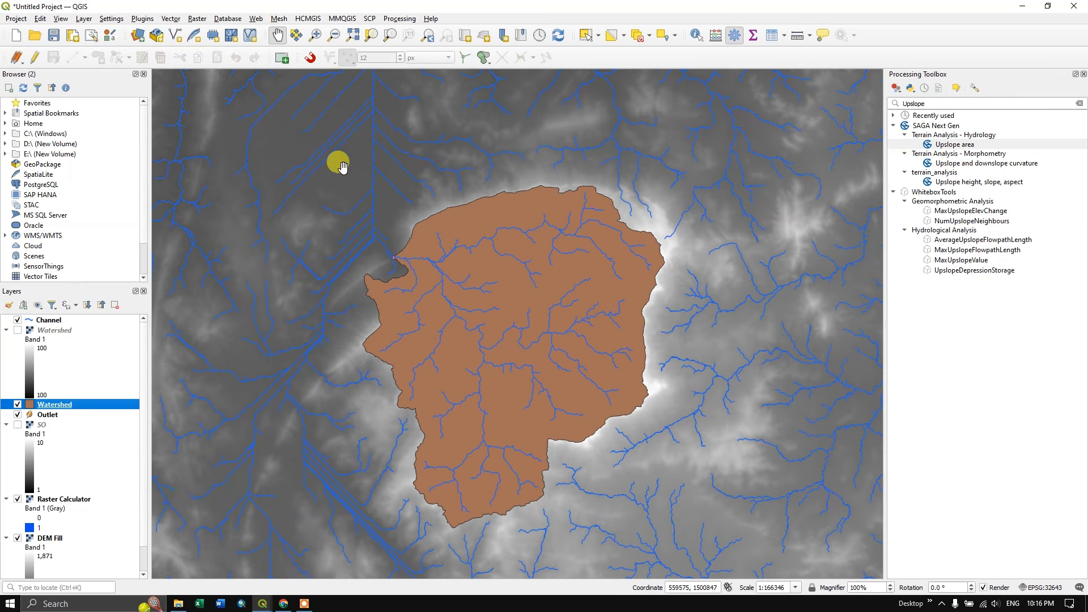
pyautogui.scroll(-1, 486, 162)
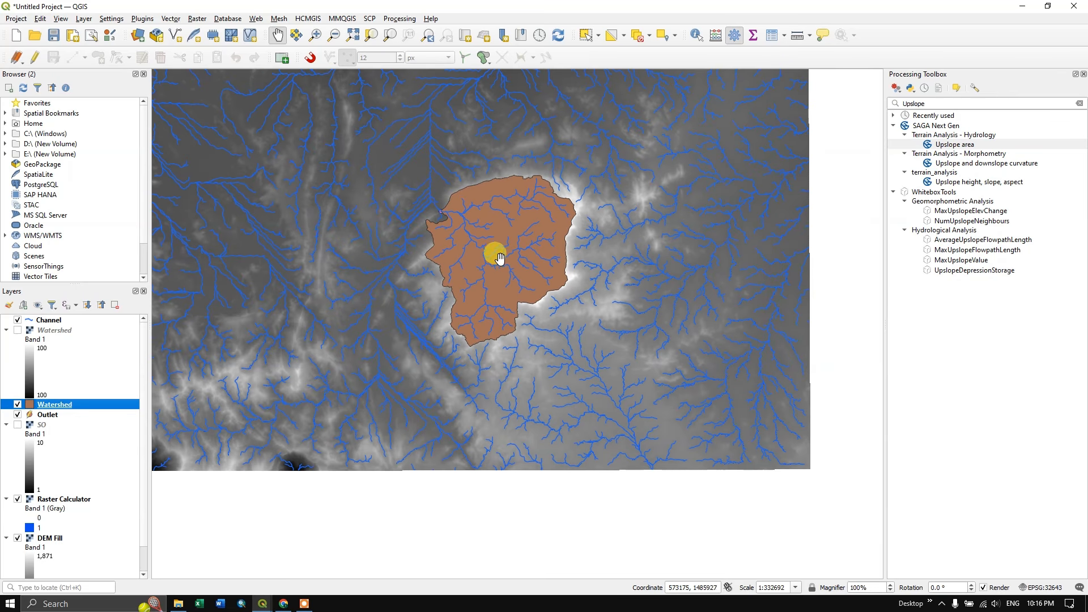
pyautogui.scroll(1, 476, 236)
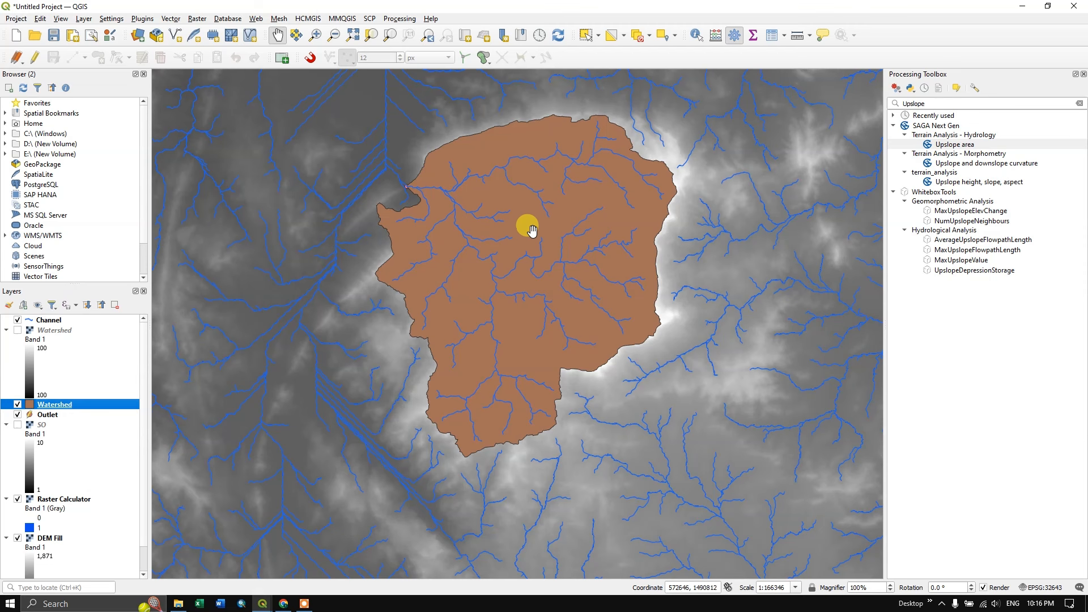
# Start the vector Clip tool with Channel as the input layer and the Watershed polygon as the overlay layer.
pyautogui.click(169, 19)
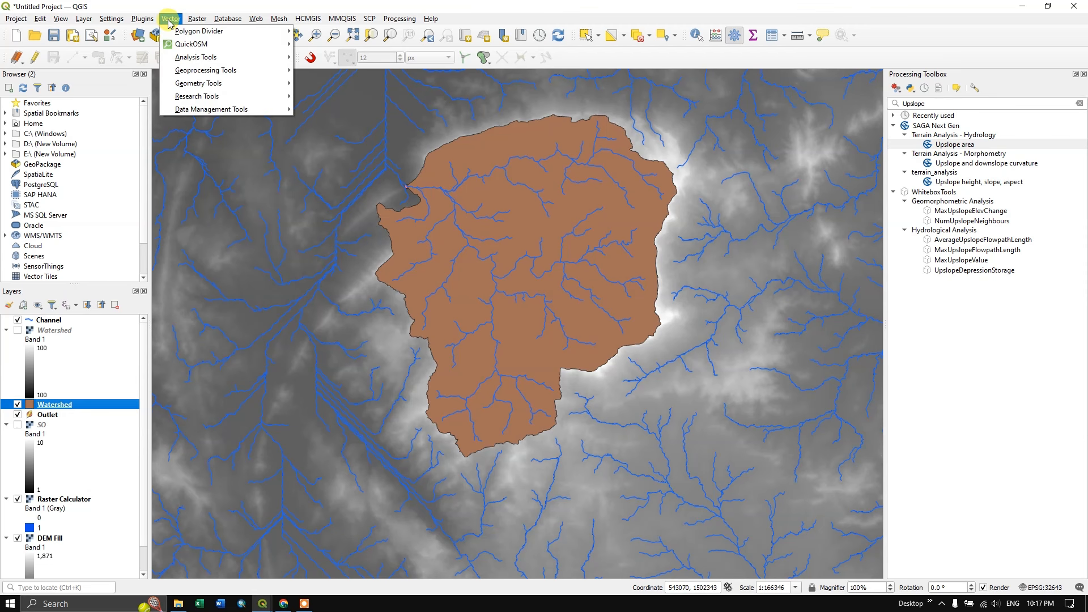
pyautogui.moveTo(224, 70)
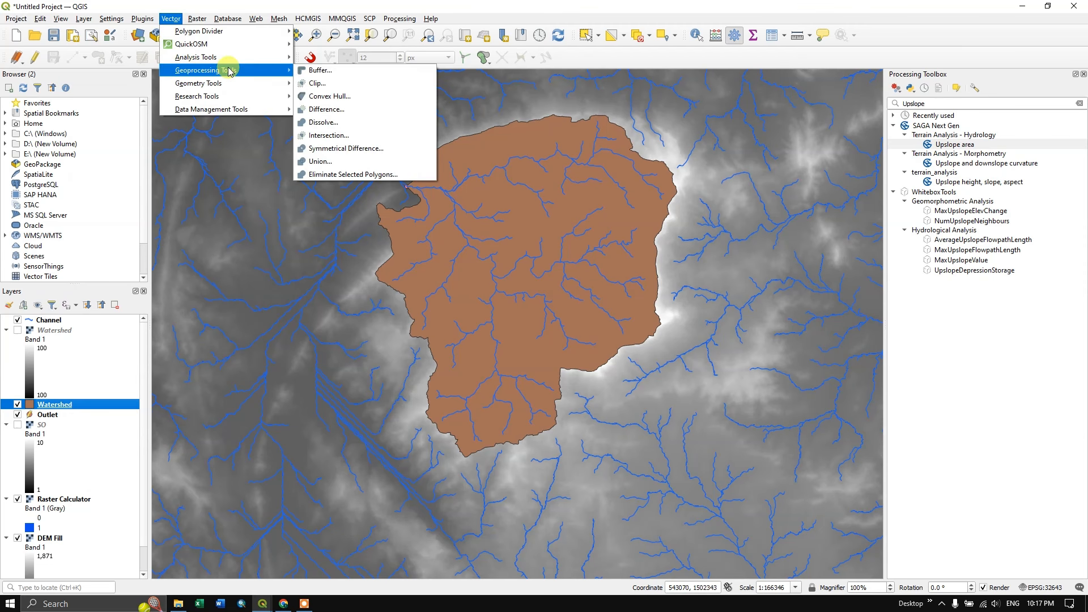
pyautogui.click(336, 83)
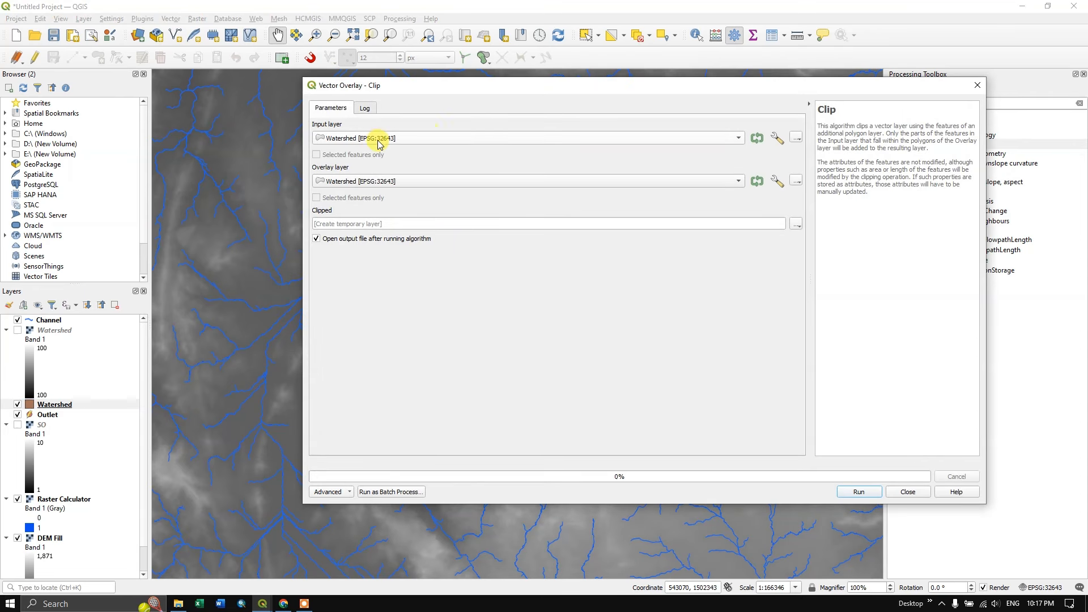
pyautogui.click(378, 142)
pyautogui.click(372, 113)
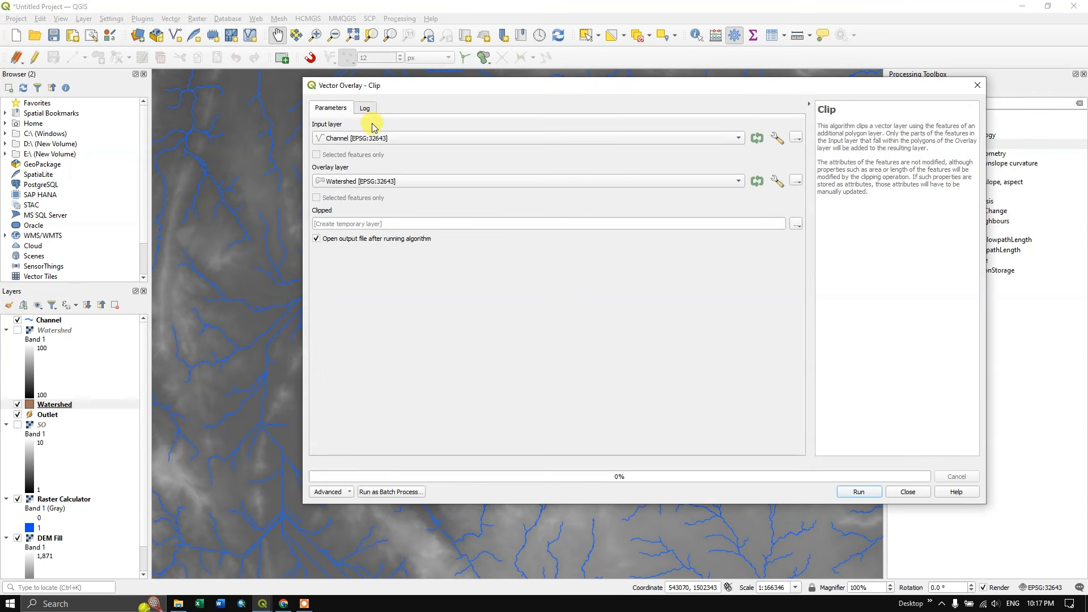
pyautogui.click(345, 181)
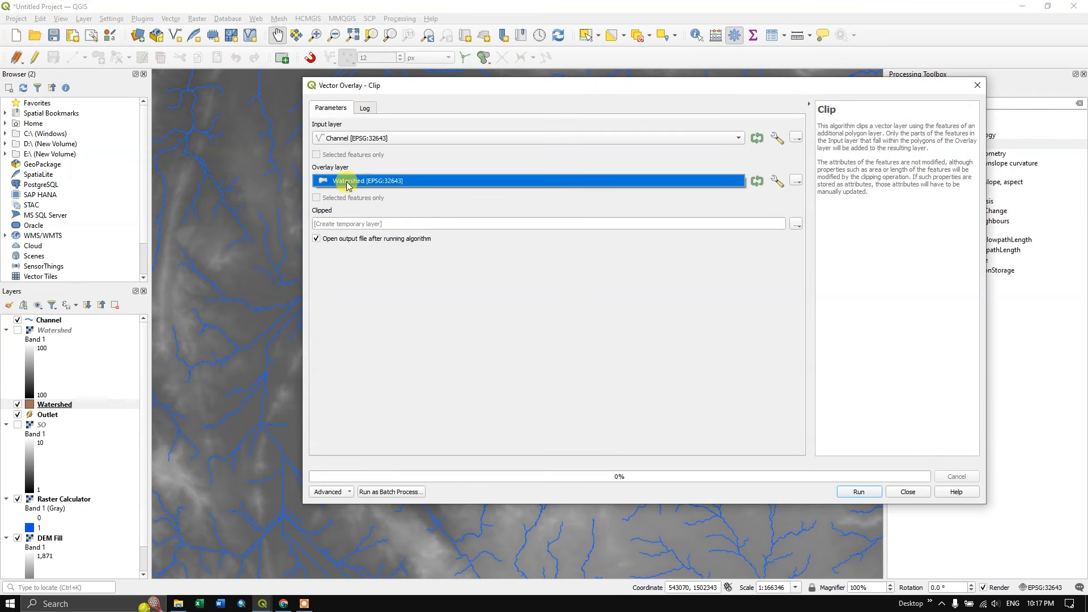
pyautogui.click(371, 196)
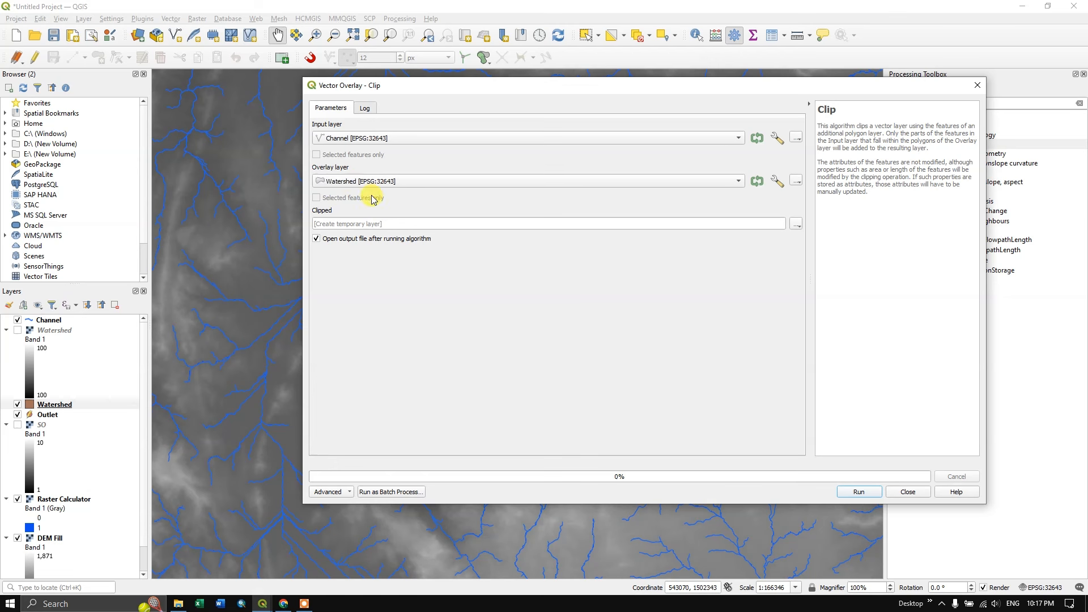
# Set the clipped output to a shapefile named Channel_Watershed in the Results folder and run Clip.
pyautogui.click(796, 224)
pyautogui.click(831, 249)
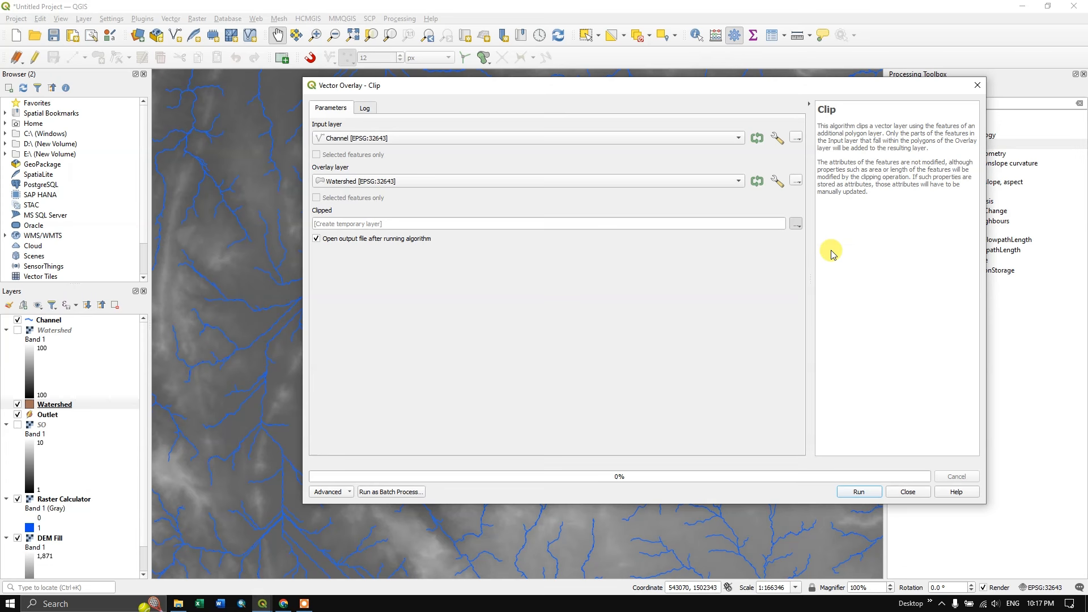
pyautogui.click(455, 173)
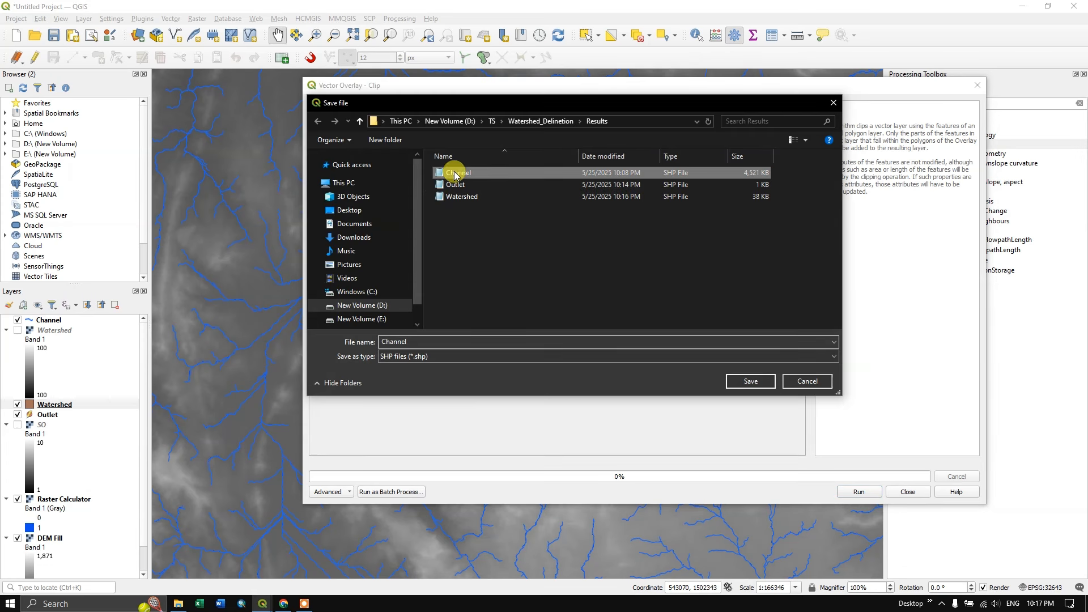
pyautogui.doubleClick(409, 340)
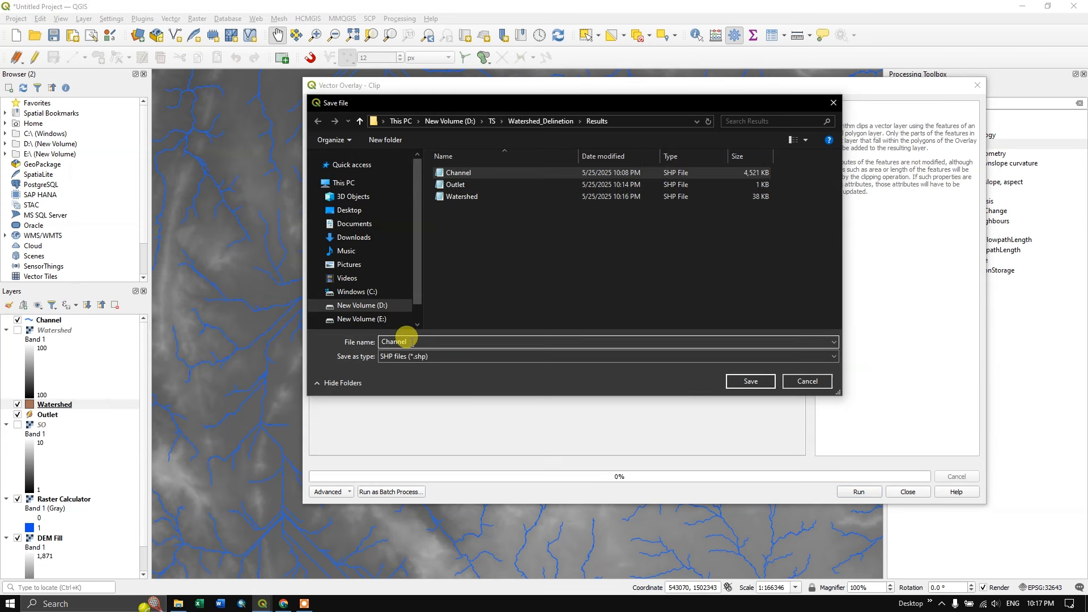
pyautogui.write('_Watershe')
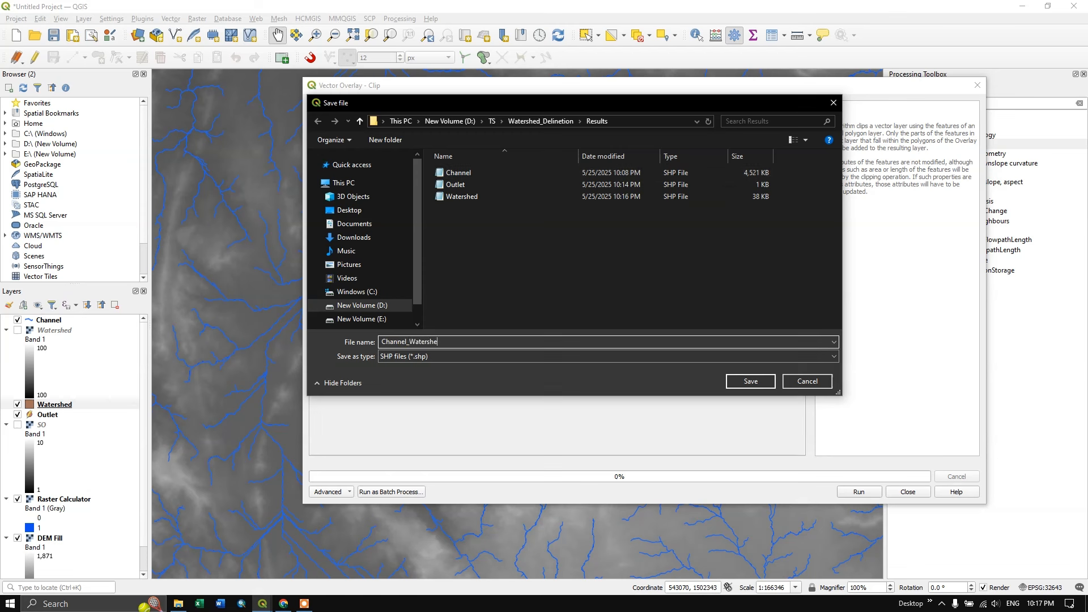
pyautogui.write('d')
pyautogui.click(737, 381)
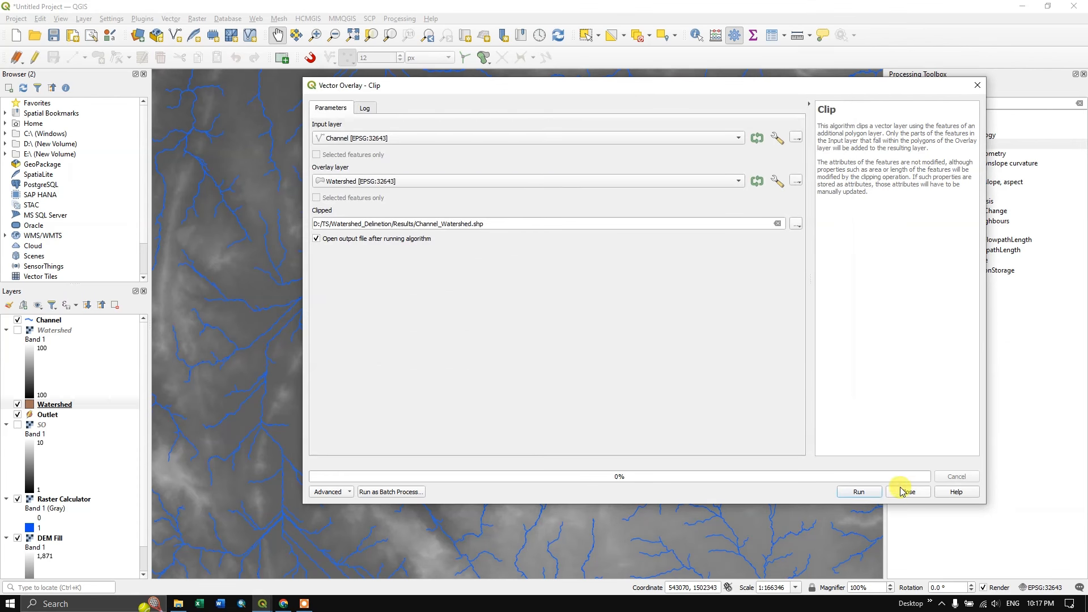
pyautogui.click(870, 496)
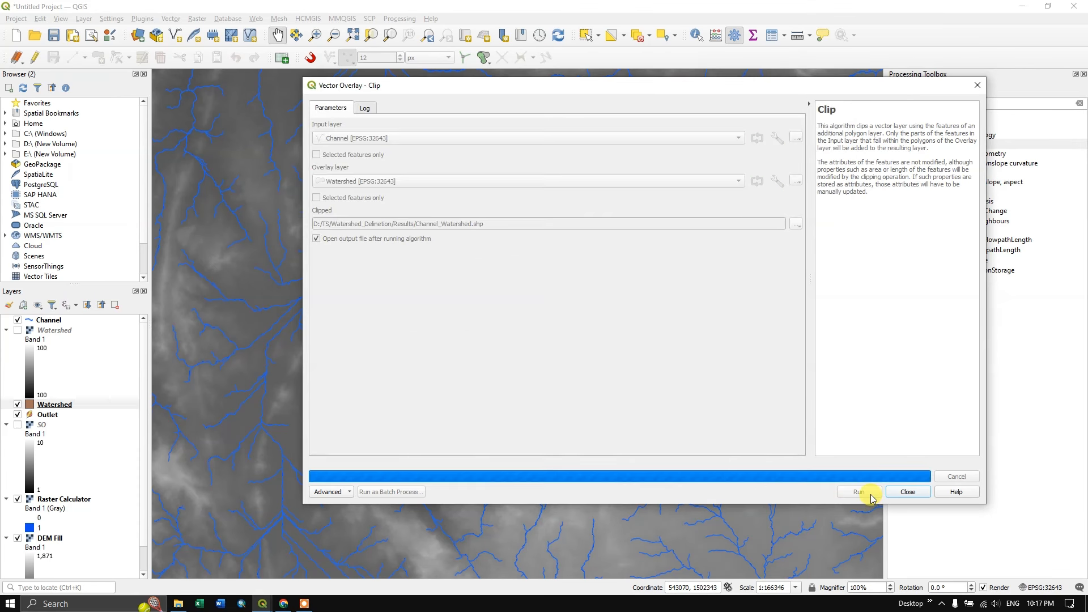
# Move the Channel_Watershed layer to the top of the layer order and hide the Outlet, Raster Calculator, DEM Fill and Channel layers.
pyautogui.click(917, 494)
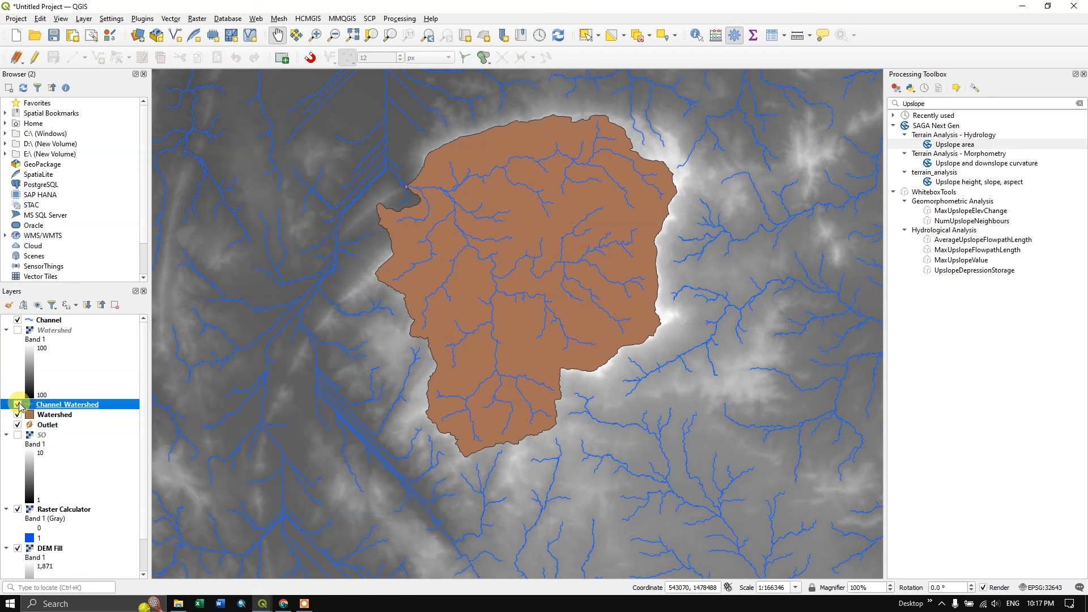
pyautogui.moveTo(65, 411); pyautogui.dragTo(100, 321)
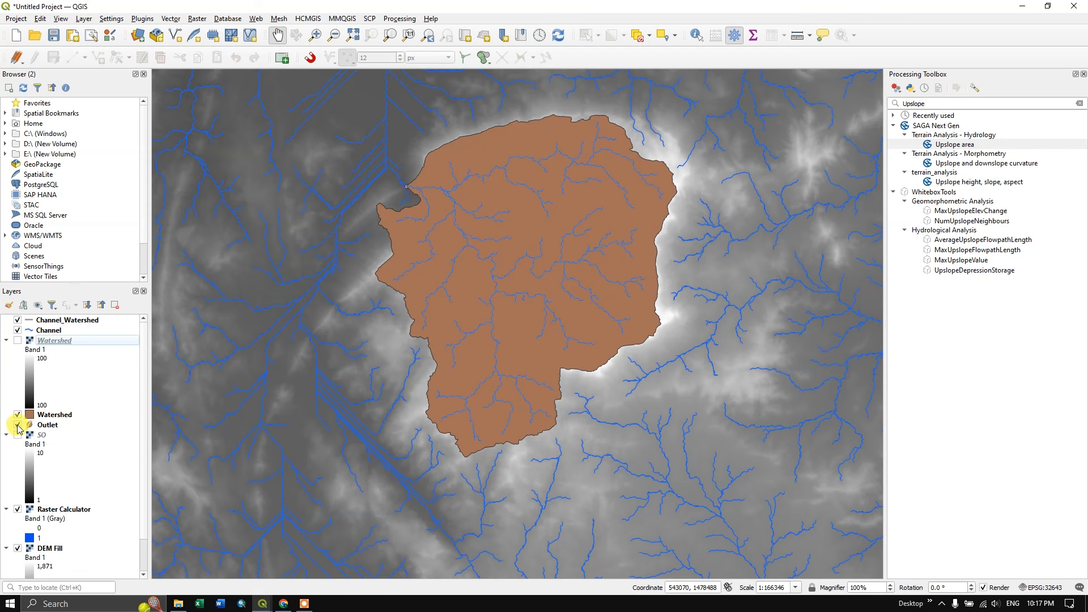
pyautogui.scroll(-1, 23, 507)
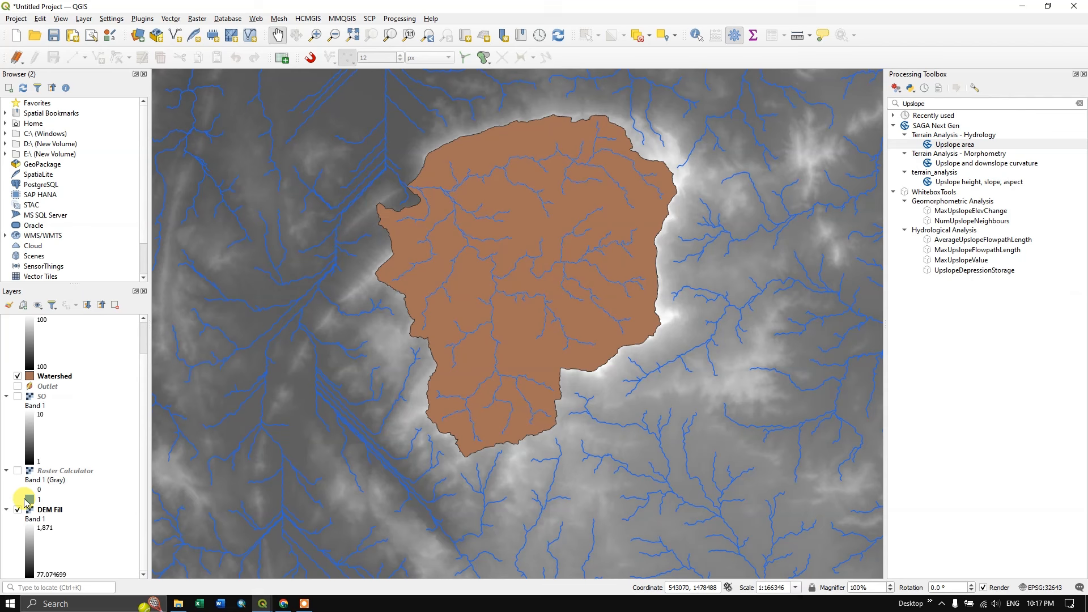
pyautogui.click(17, 511)
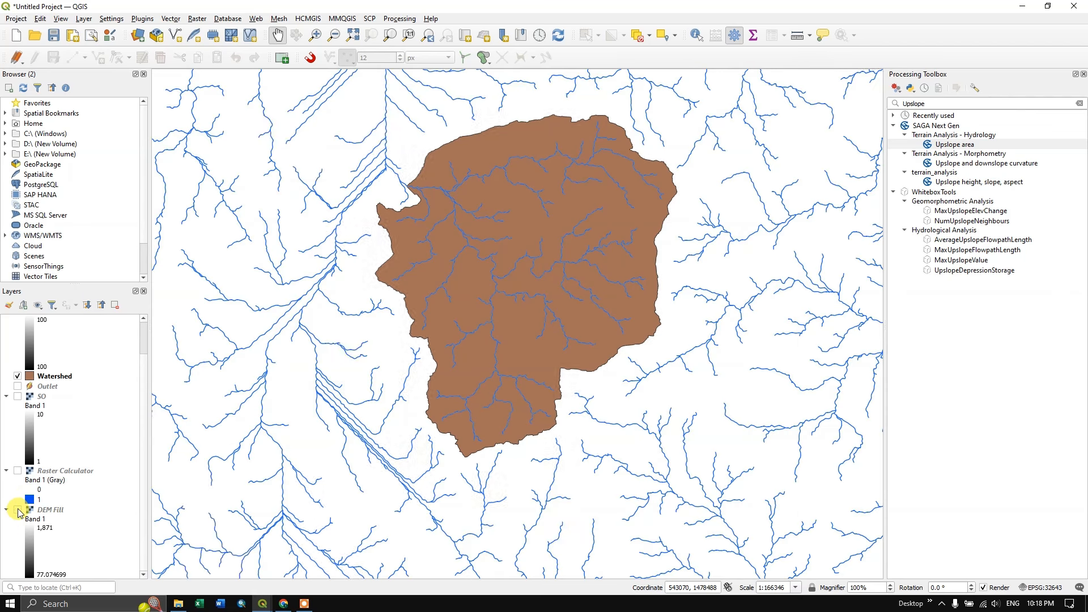
pyautogui.scroll(-2, 408, 382)
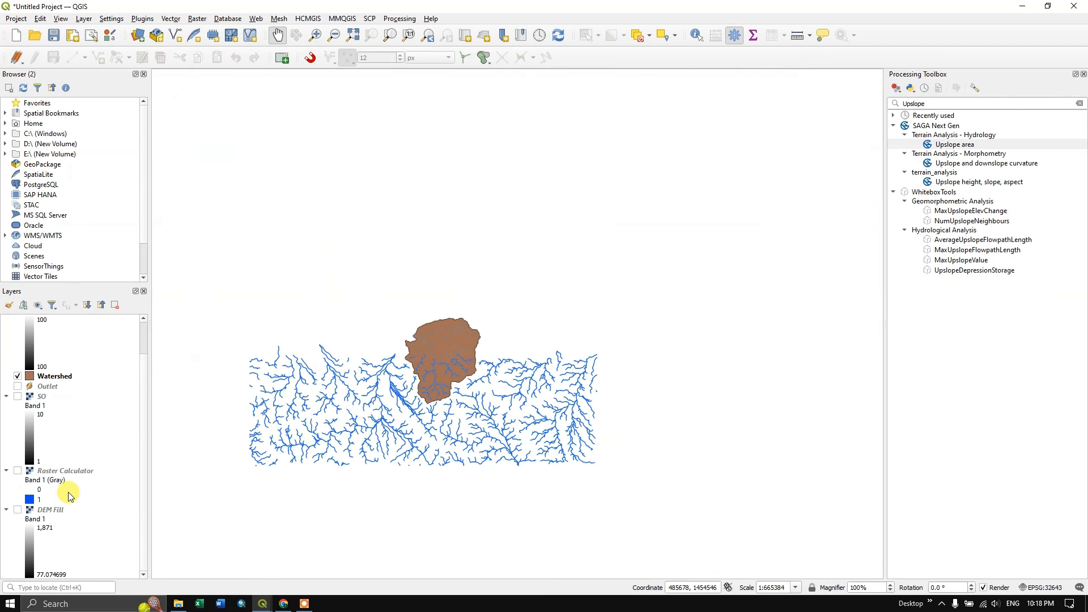
pyautogui.scroll(1, 29, 440)
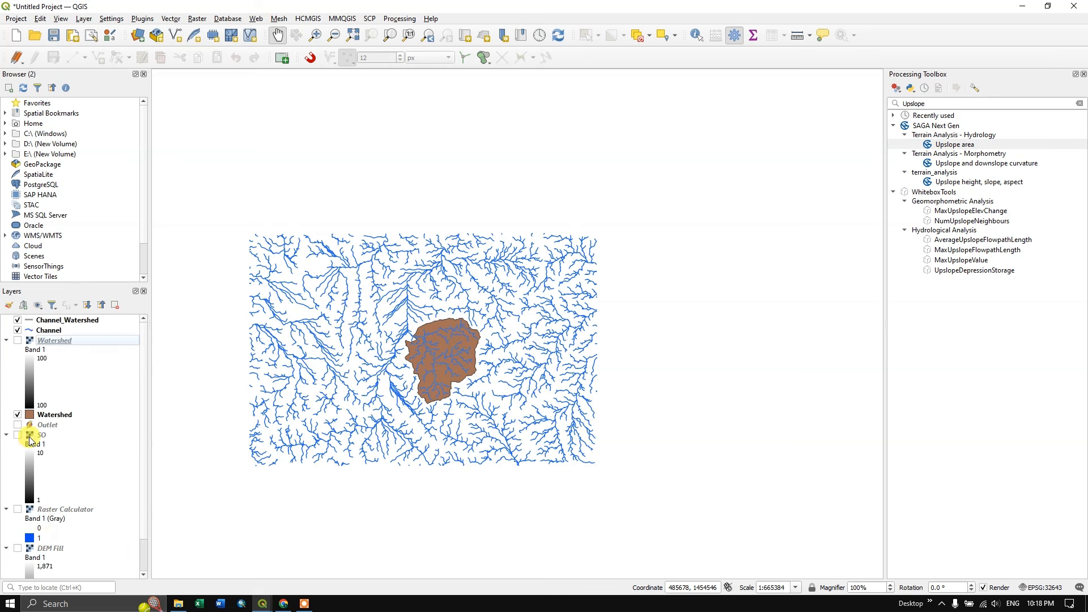
pyautogui.click(18, 329)
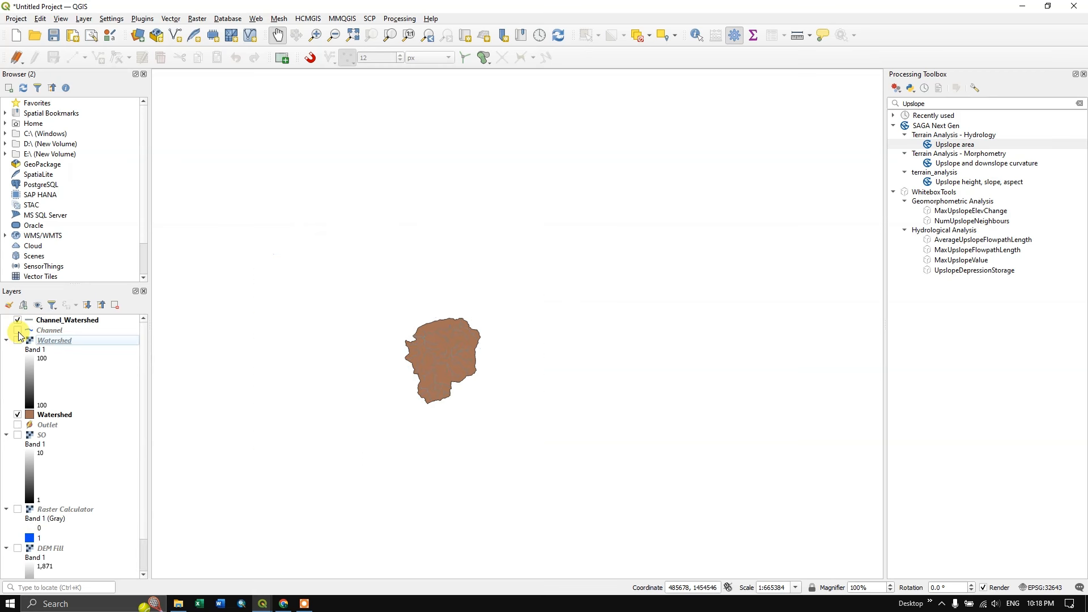
pyautogui.scroll(2, 433, 371)
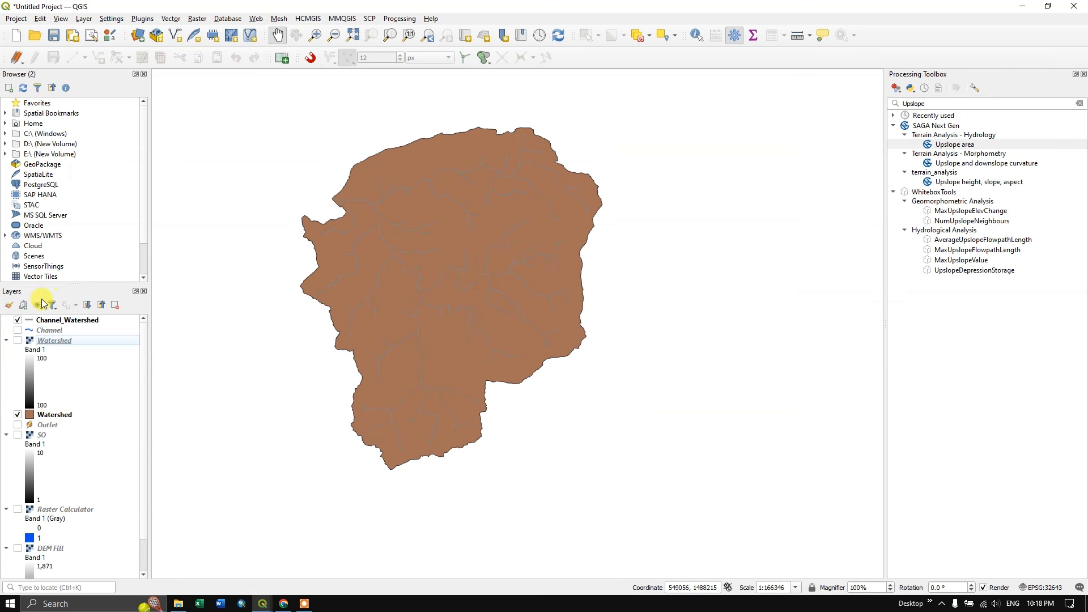
# Open the Channel_Watershed layer's symbology and apply a light blue color to its simple line.
pyautogui.click(32, 325)
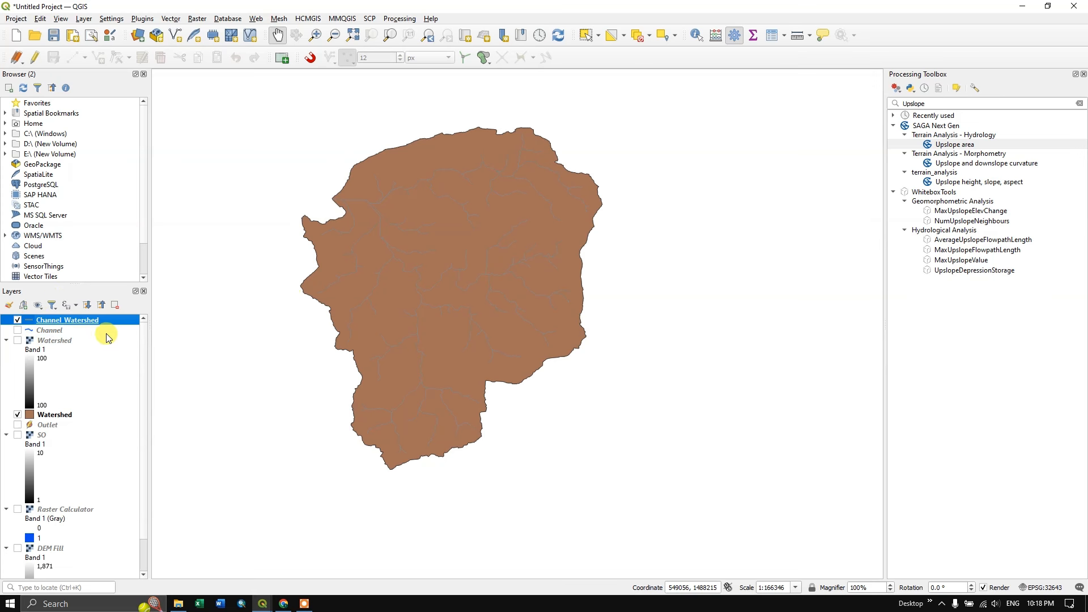
pyautogui.doubleClick(43, 320)
pyautogui.click(796, 175)
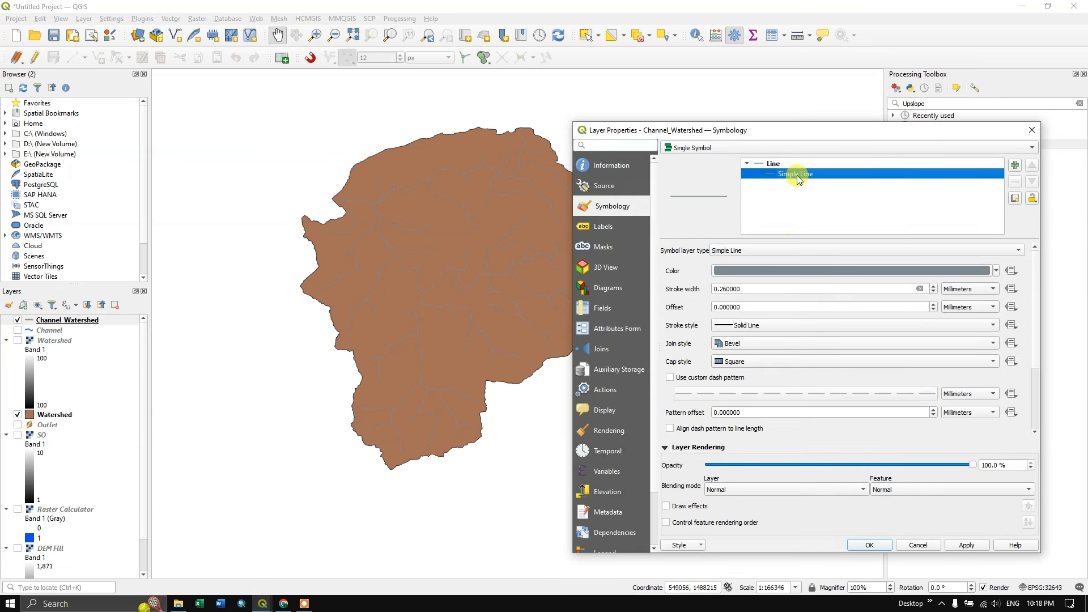
pyautogui.click(996, 271)
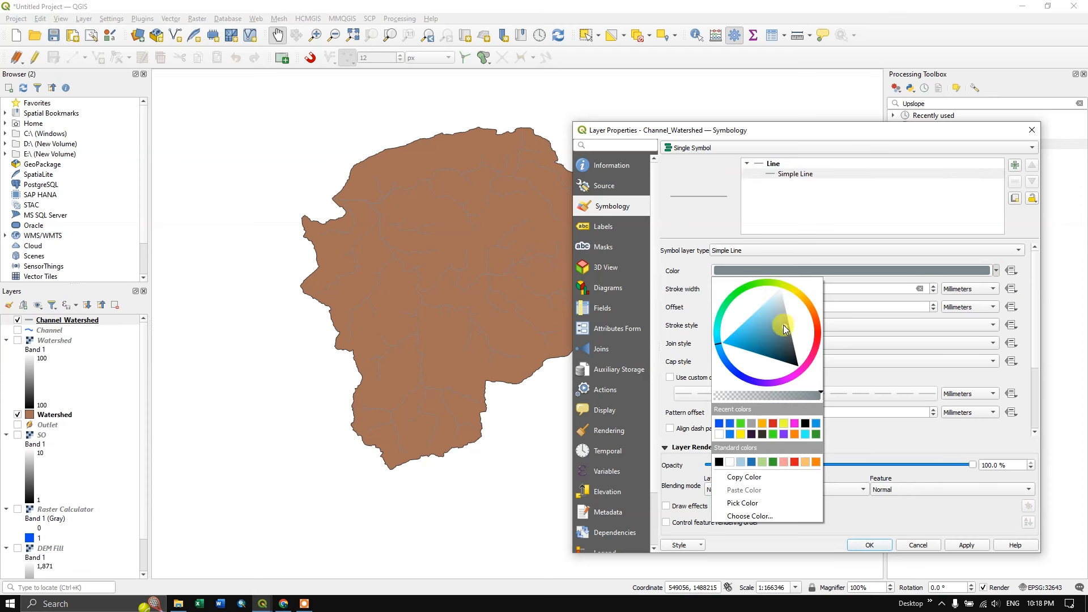
pyautogui.click(746, 338)
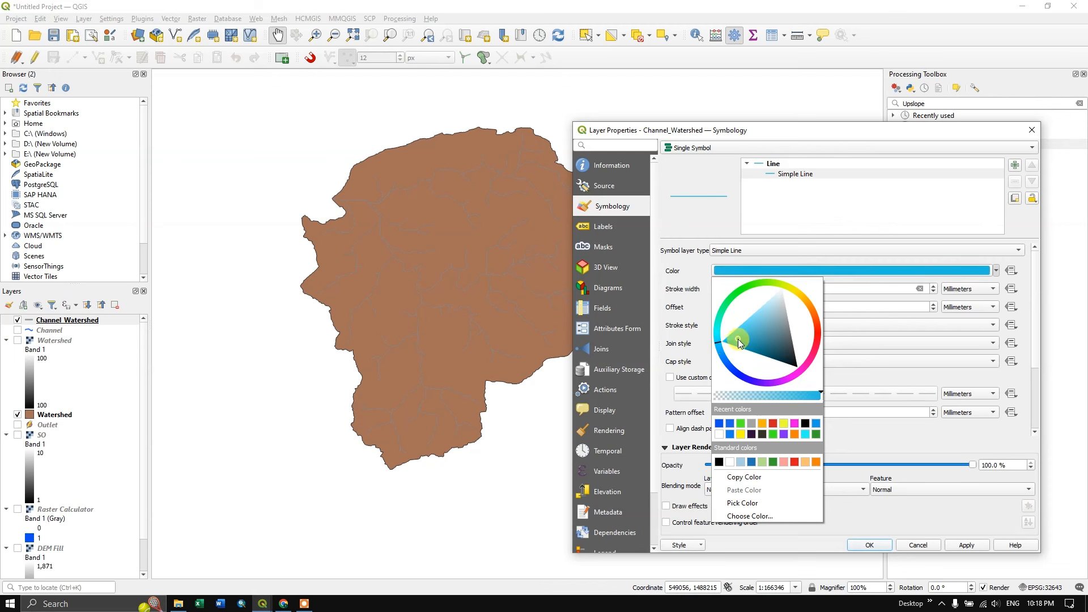
pyautogui.click(883, 519)
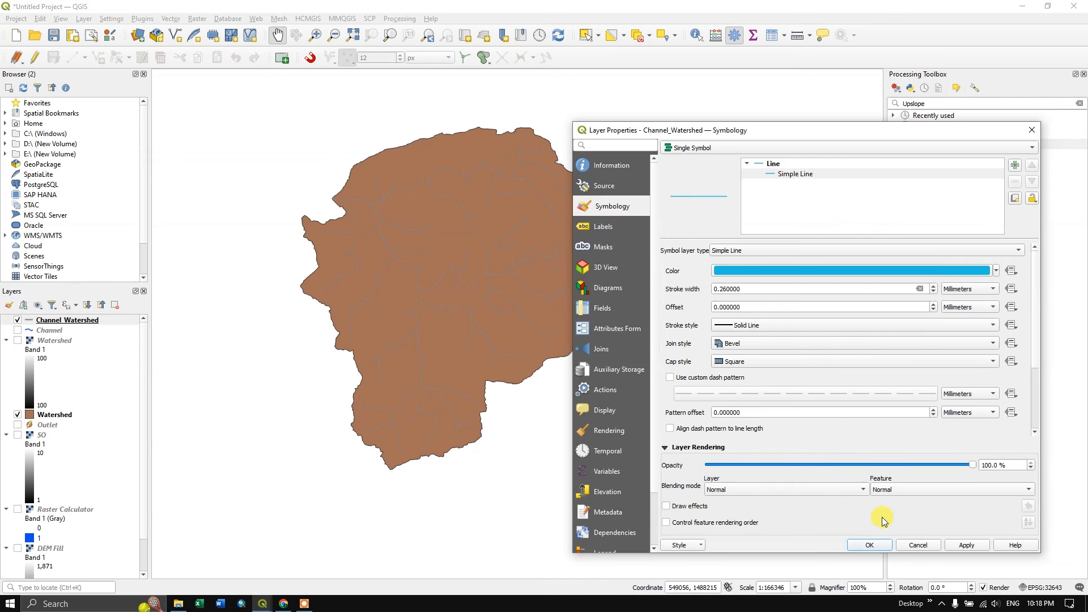
pyautogui.click(966, 545)
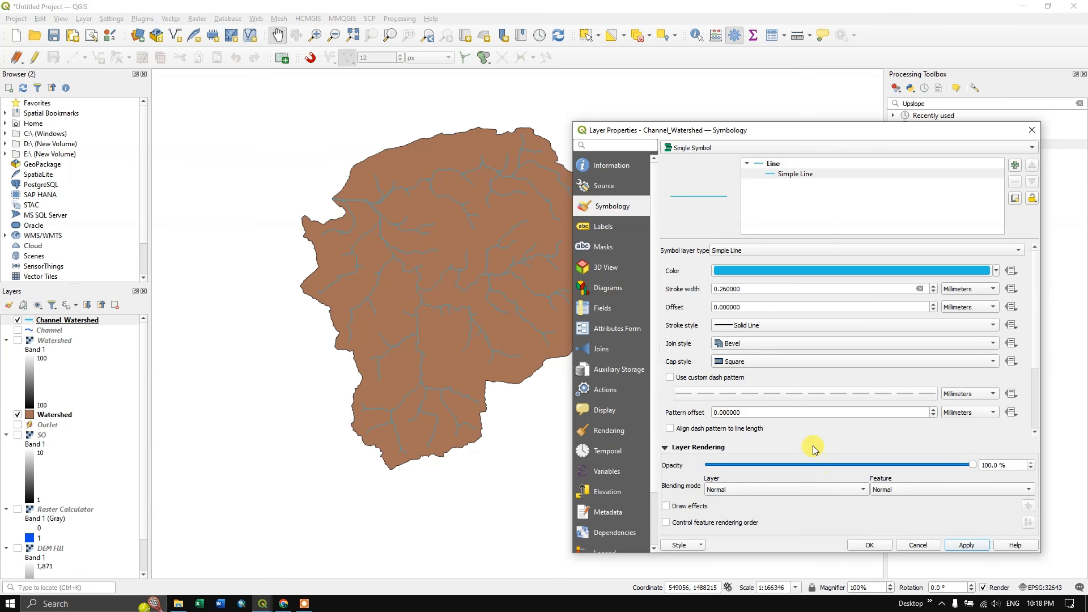
# Choose the wavy line preset as the symbol for the Channel_Watershed layer.
pyautogui.click(776, 178)
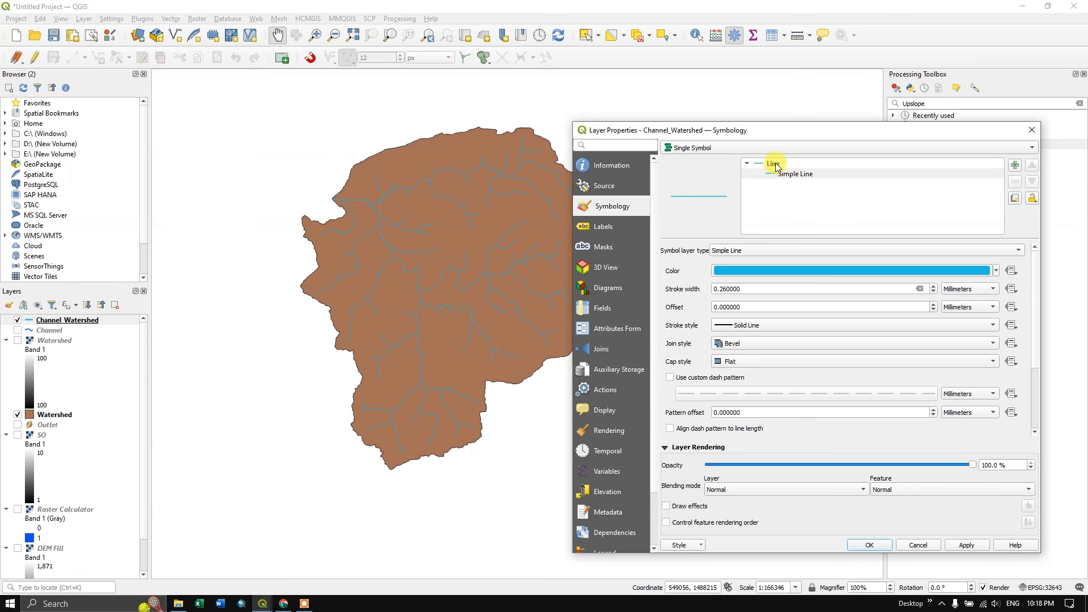
pyautogui.click(775, 165)
pyautogui.scroll(-3, 841, 383)
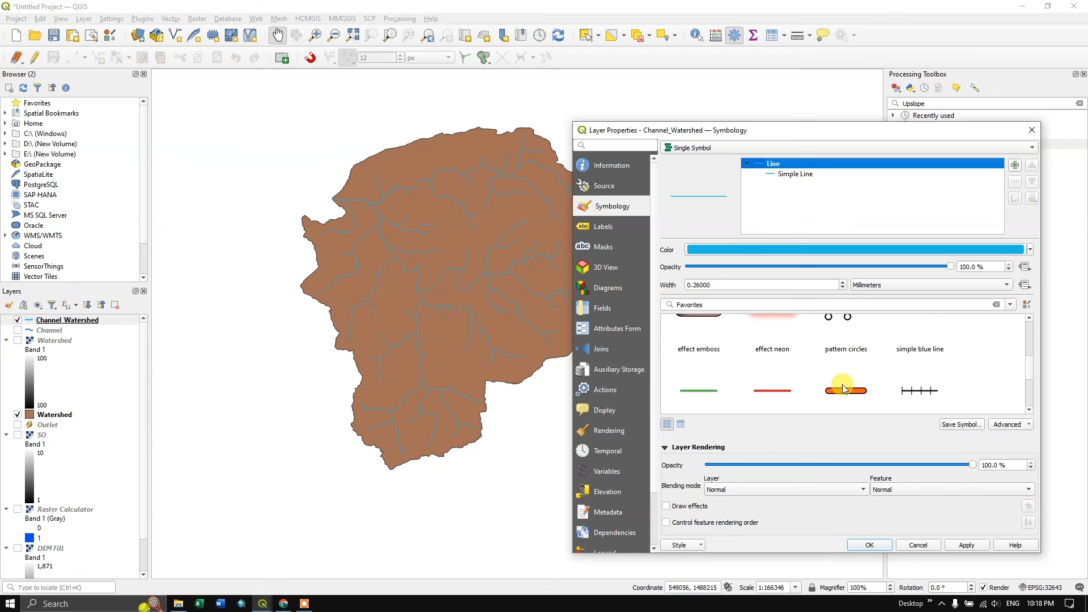
pyautogui.scroll(-3, 842, 389)
pyautogui.click(781, 381)
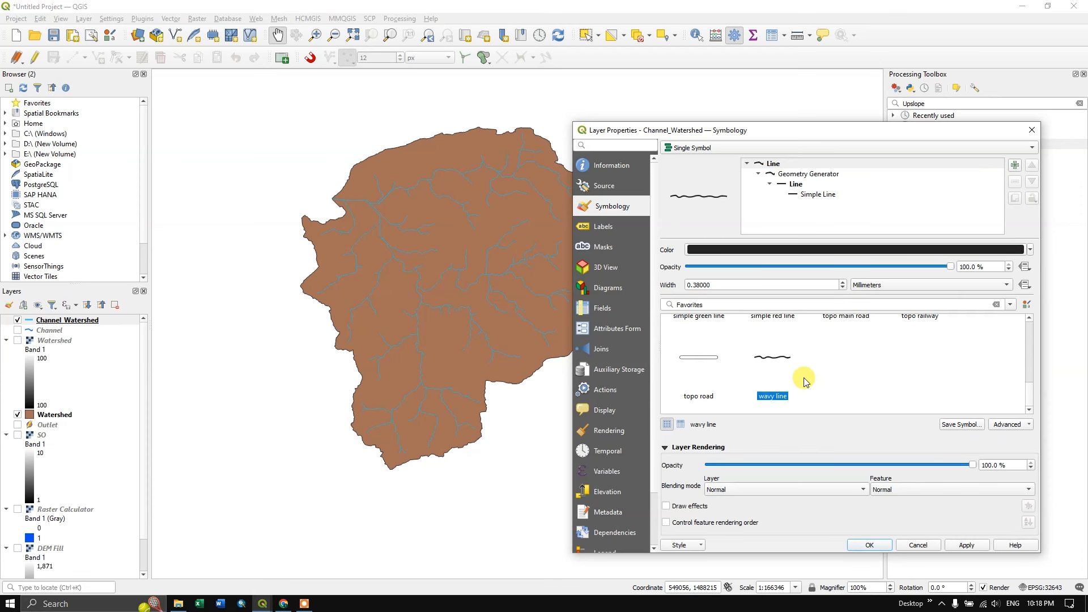
# Color the Channel_Watershed wavy line symbol bright blue and apply the style.
pyautogui.click(1026, 251)
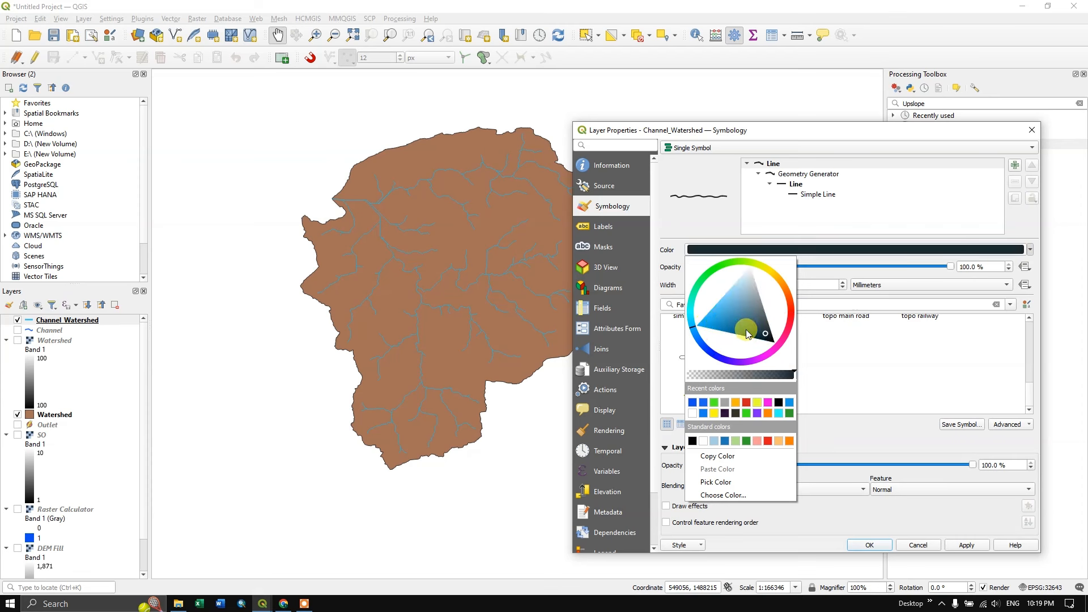
pyautogui.moveTo(746, 334); pyautogui.dragTo(706, 322)
pyautogui.click(876, 512)
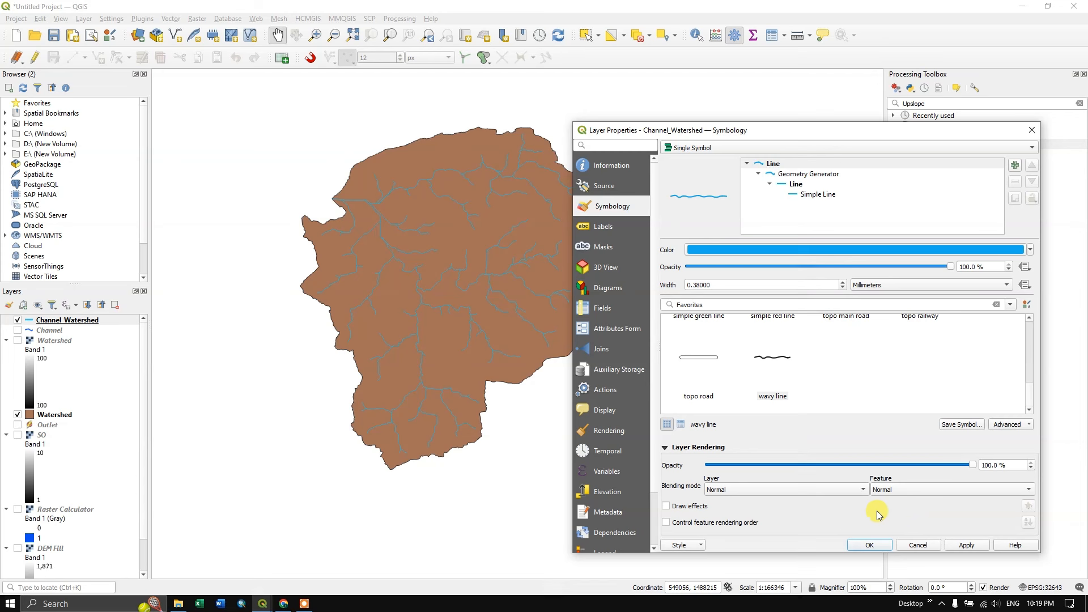
pyautogui.click(957, 546)
pyautogui.click(865, 546)
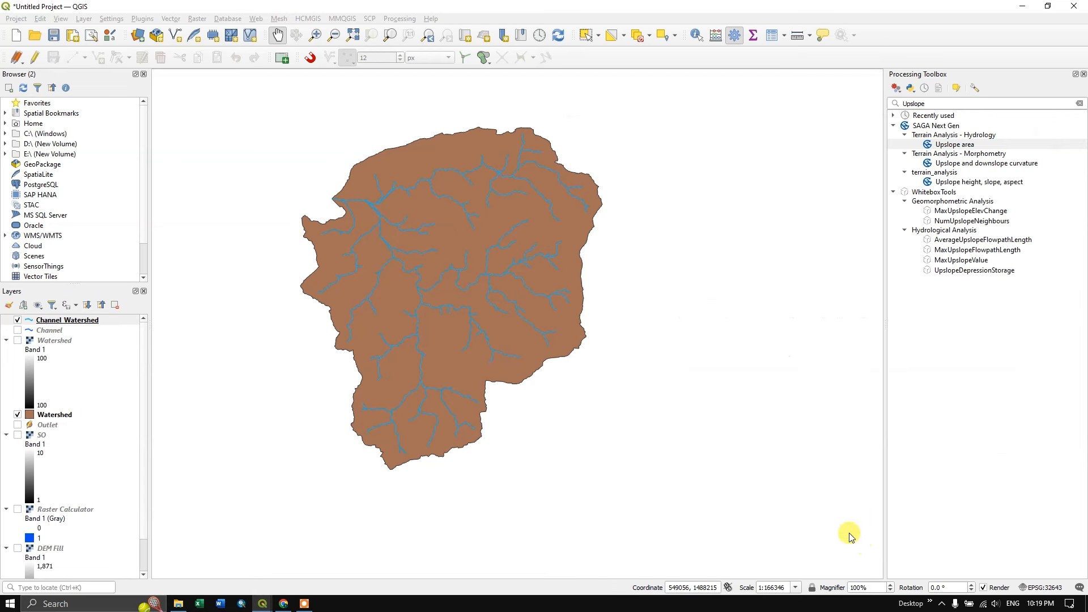
# Remove the Watershed raster and the SO raster layers from the project.
pyautogui.scroll(-1, 532, 264)
pyautogui.scroll(1, 467, 257)
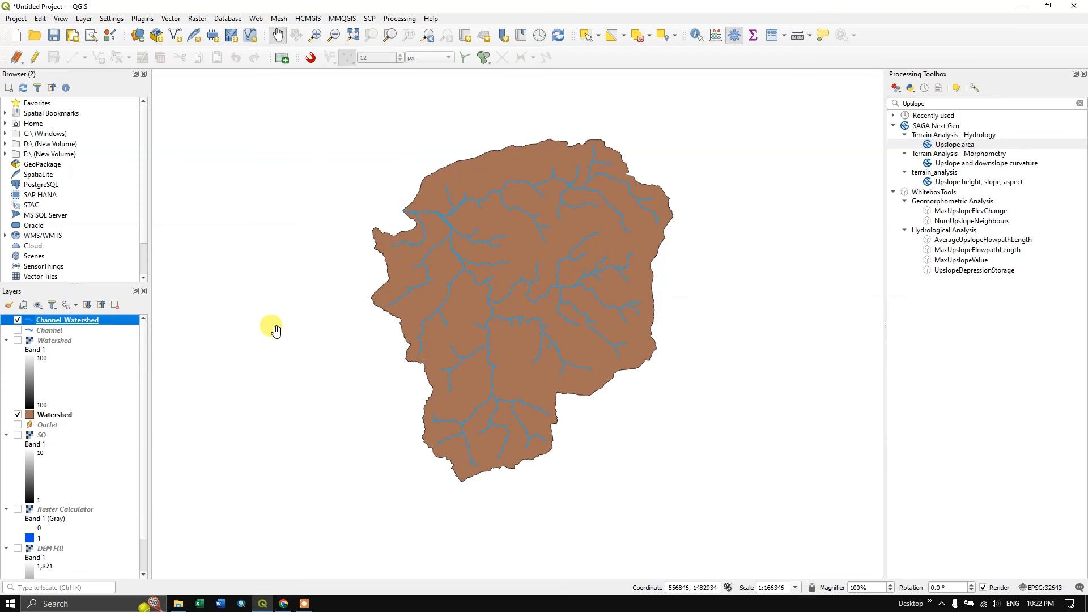
pyautogui.click(55, 343)
pyautogui.rightClick(53, 343)
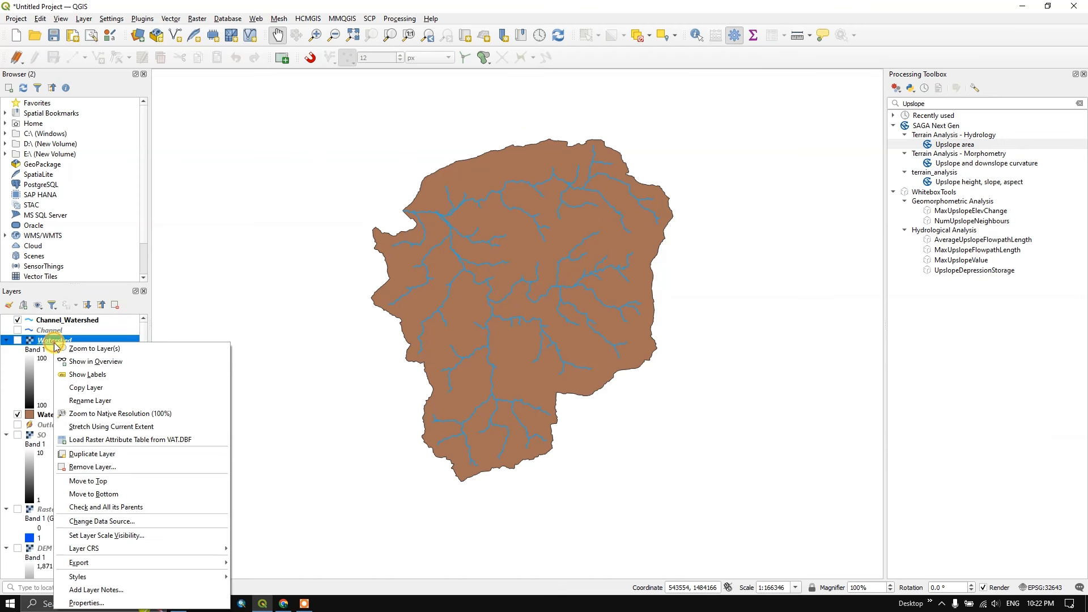
pyautogui.click(82, 463)
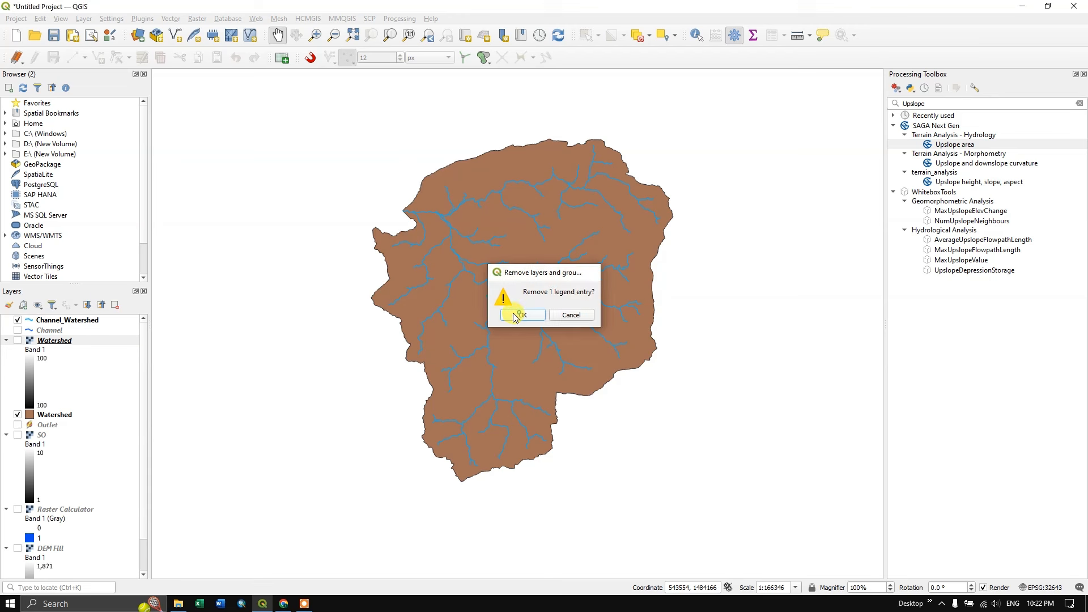
pyautogui.click(521, 315)
pyautogui.click(47, 351)
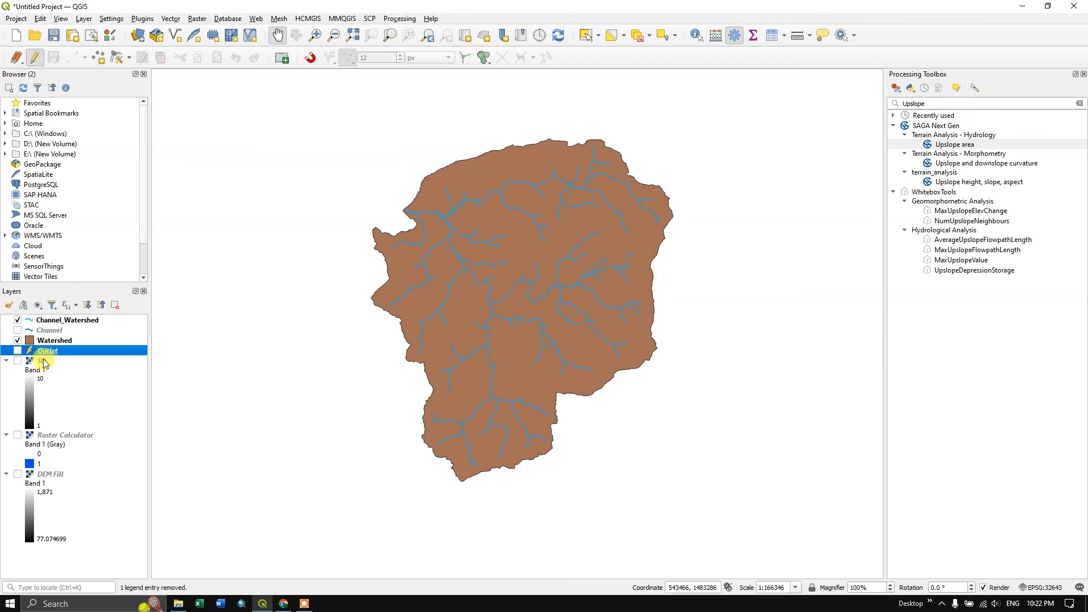
pyautogui.rightClick(45, 363)
pyautogui.click(100, 220)
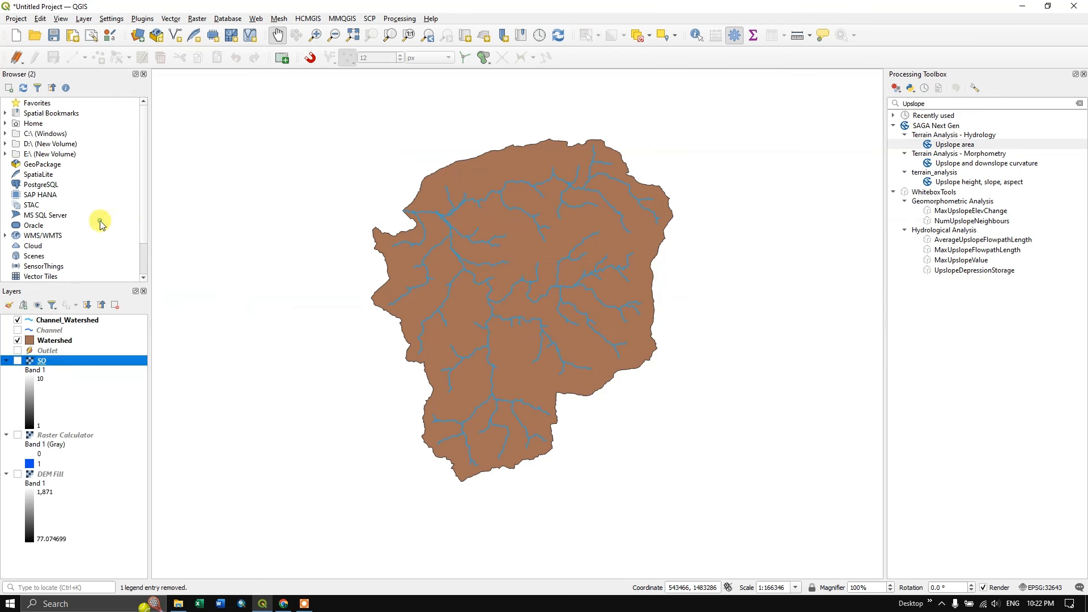
pyautogui.click(524, 315)
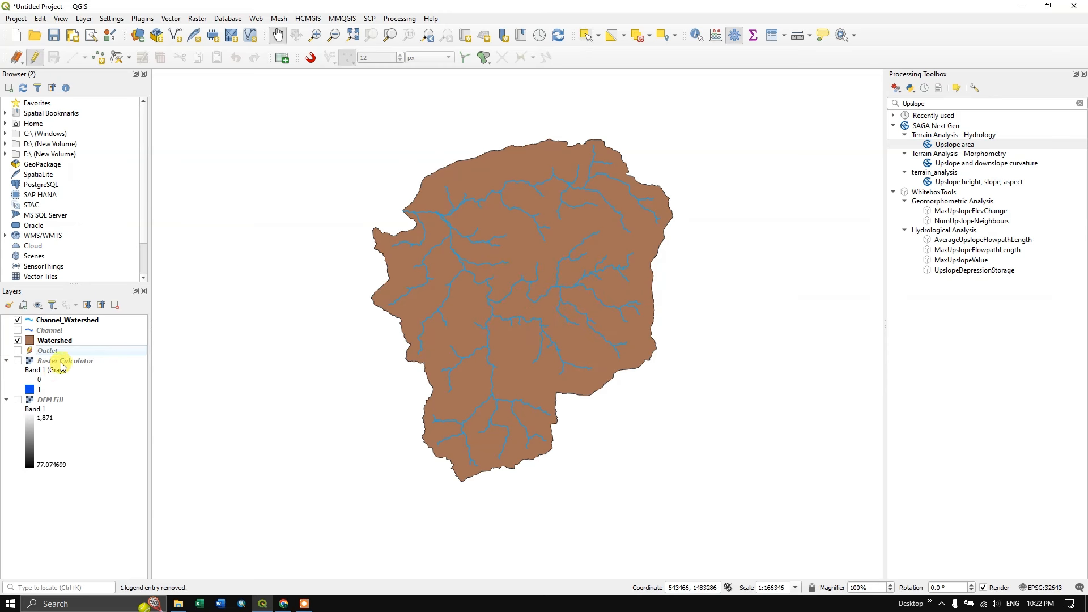
# Remove the Raster Calculator layer and the unclipped Channel layer from the project.
pyautogui.rightClick(62, 363)
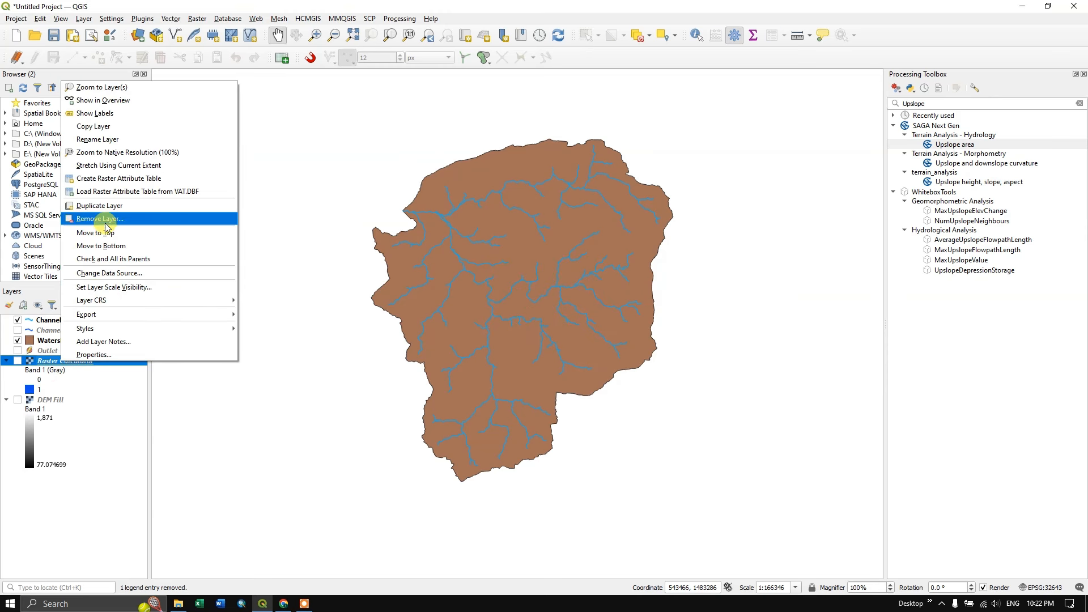
pyautogui.click(106, 225)
pyautogui.click(526, 316)
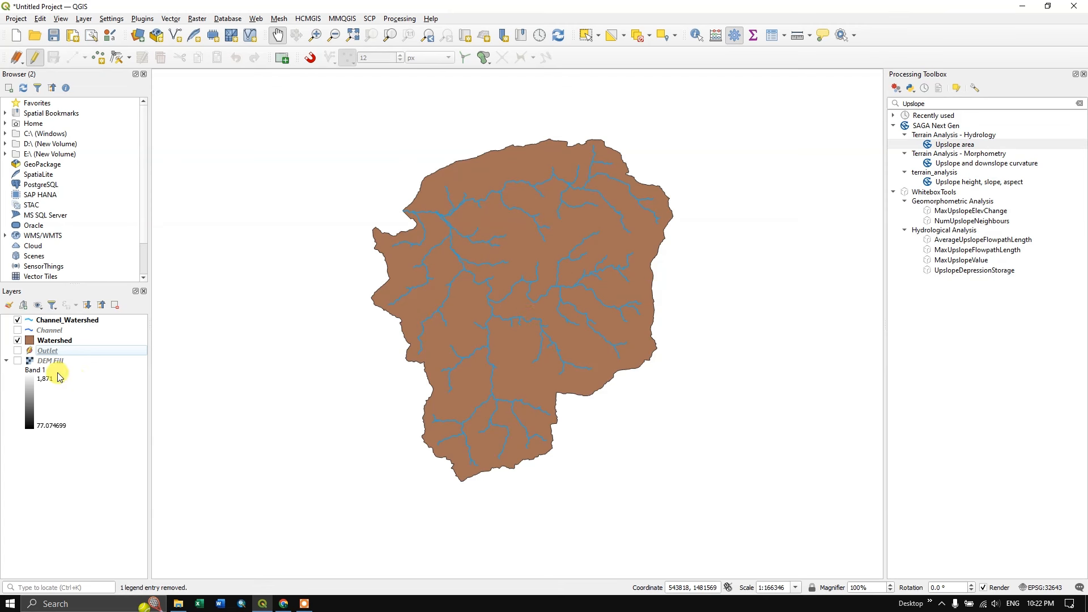
pyautogui.rightClick(50, 332)
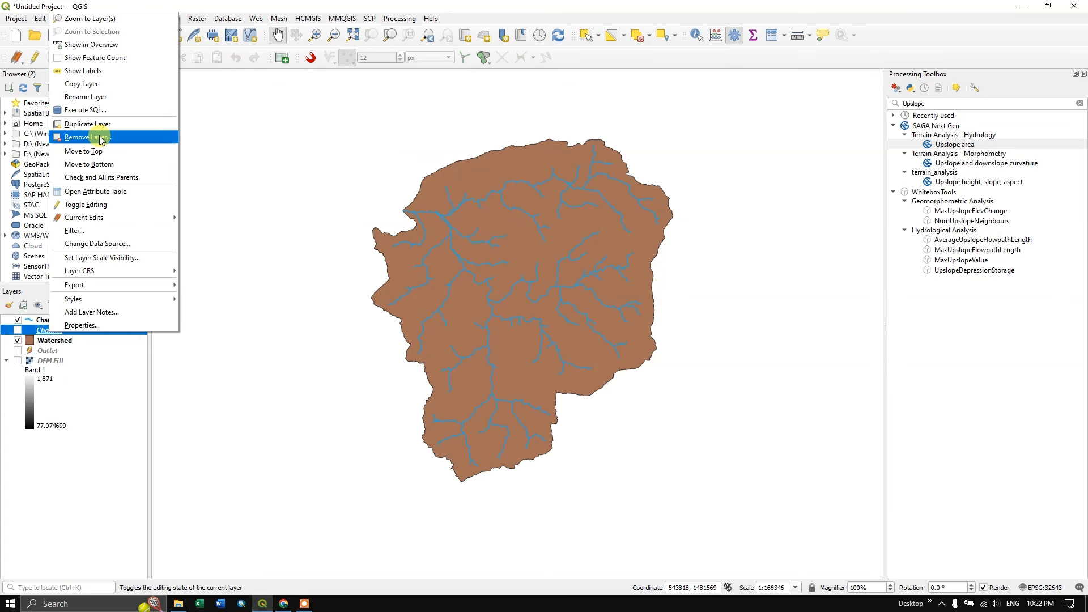
pyautogui.click(91, 136)
pyautogui.click(520, 315)
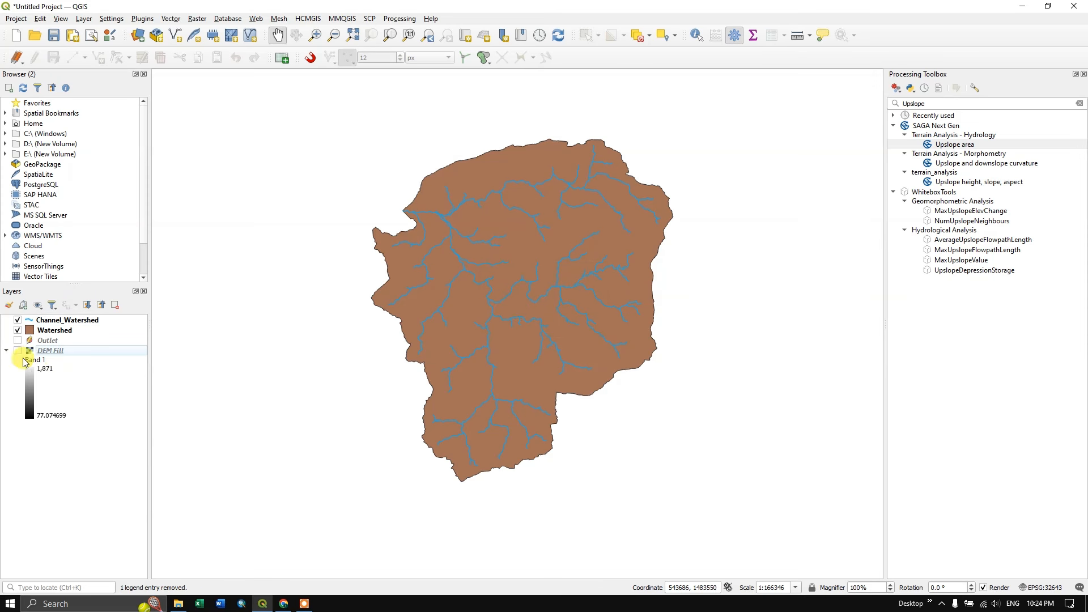
# Change the Watershed polygon's fill to Outline: Simple Line with a 0.46 mm stroke width and apply it.
pyautogui.doubleClick(33, 334)
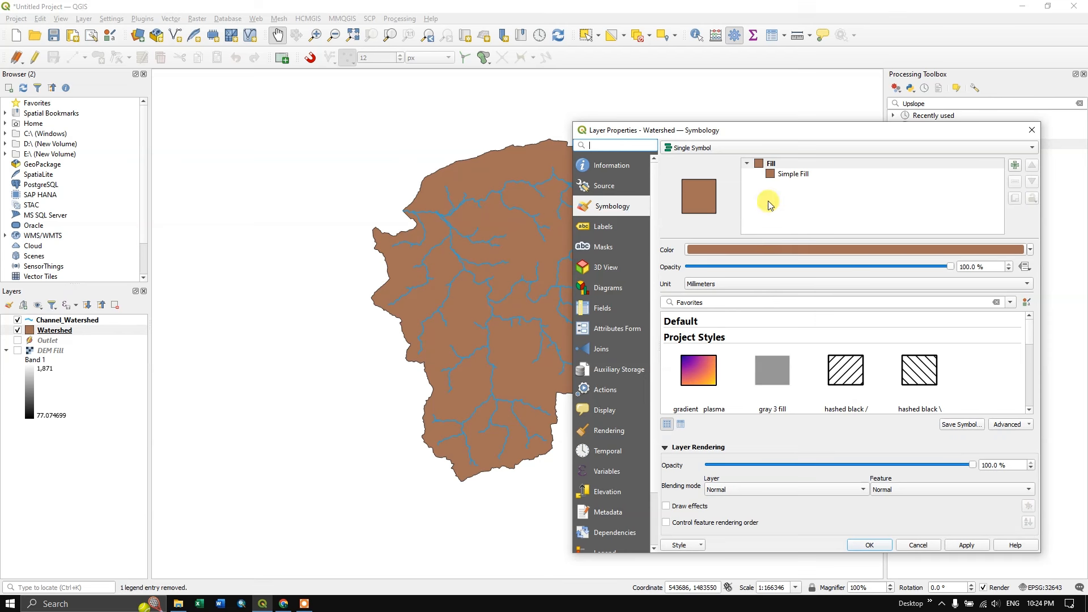
pyautogui.click(793, 176)
pyautogui.click(763, 250)
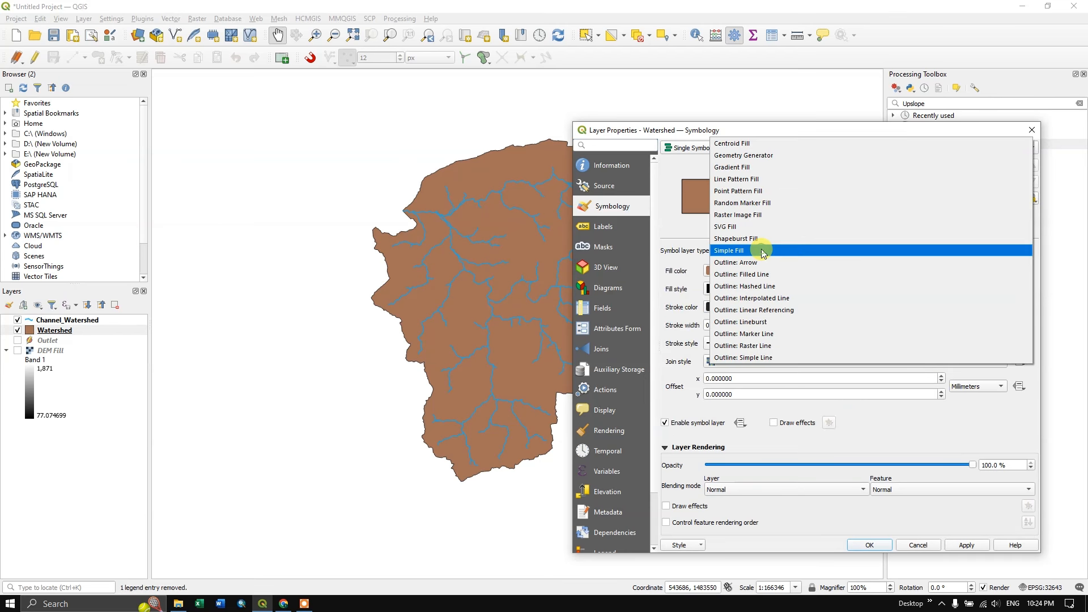
pyautogui.click(759, 361)
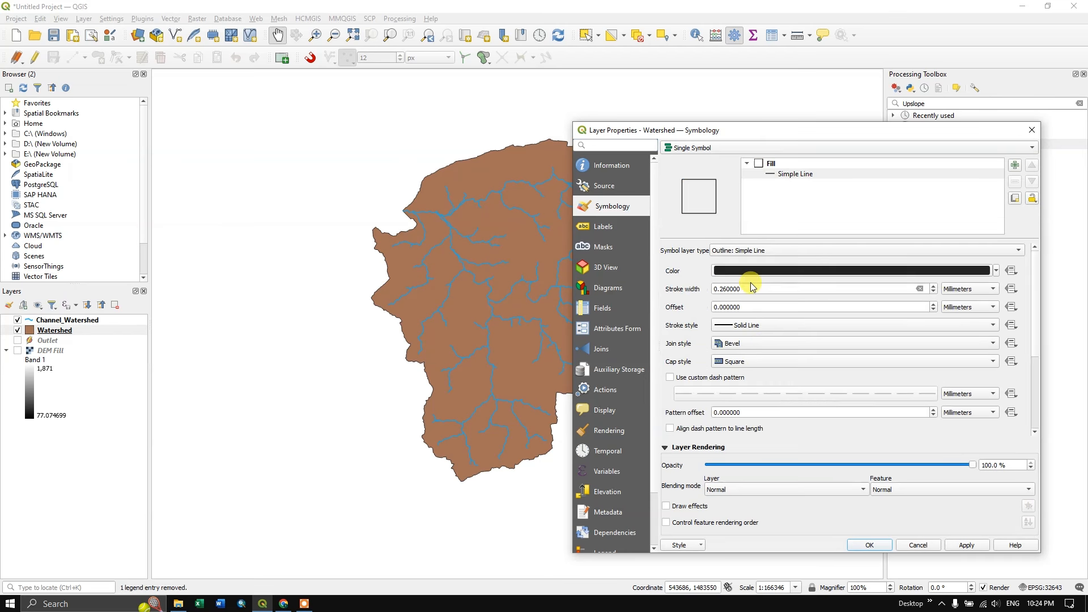
pyautogui.click(933, 285)
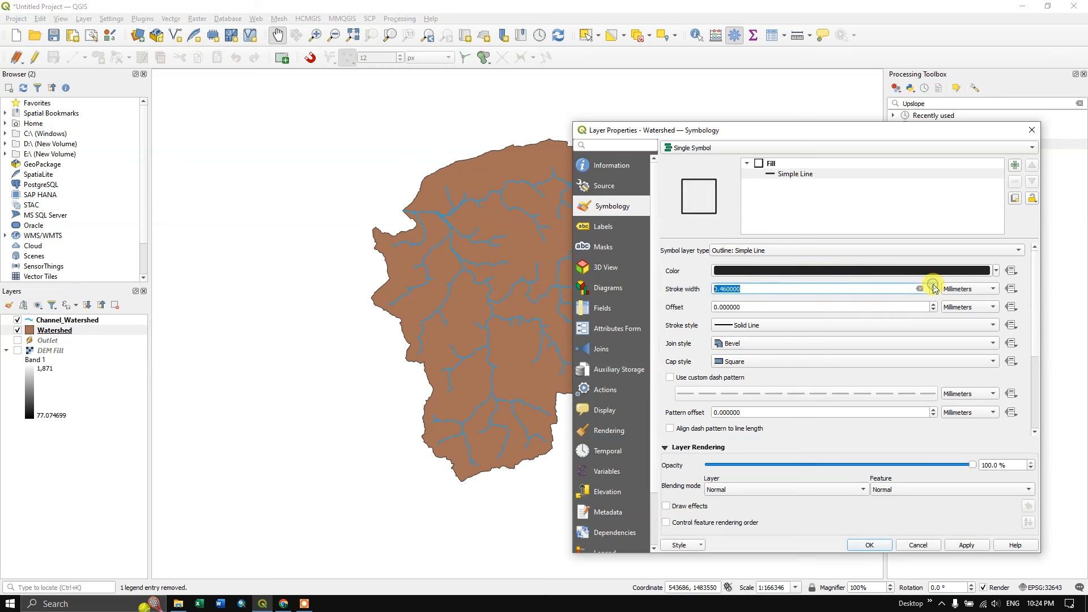
pyautogui.click(969, 545)
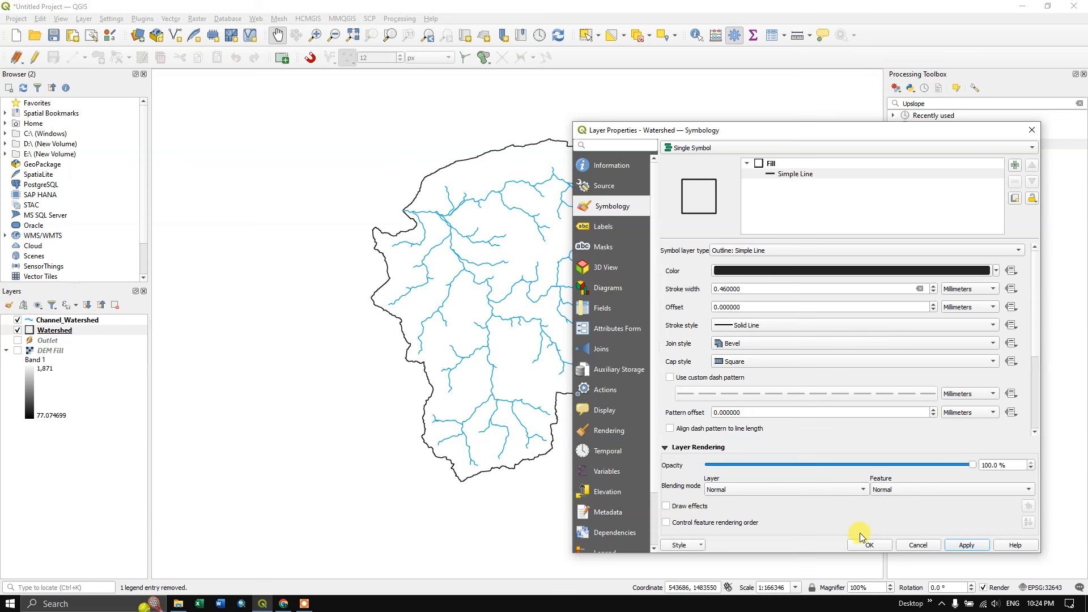
# Close the Watershed properties, make the DEM Fill layer visible, duplicate it and make the copy visible too.
pyautogui.click(870, 543)
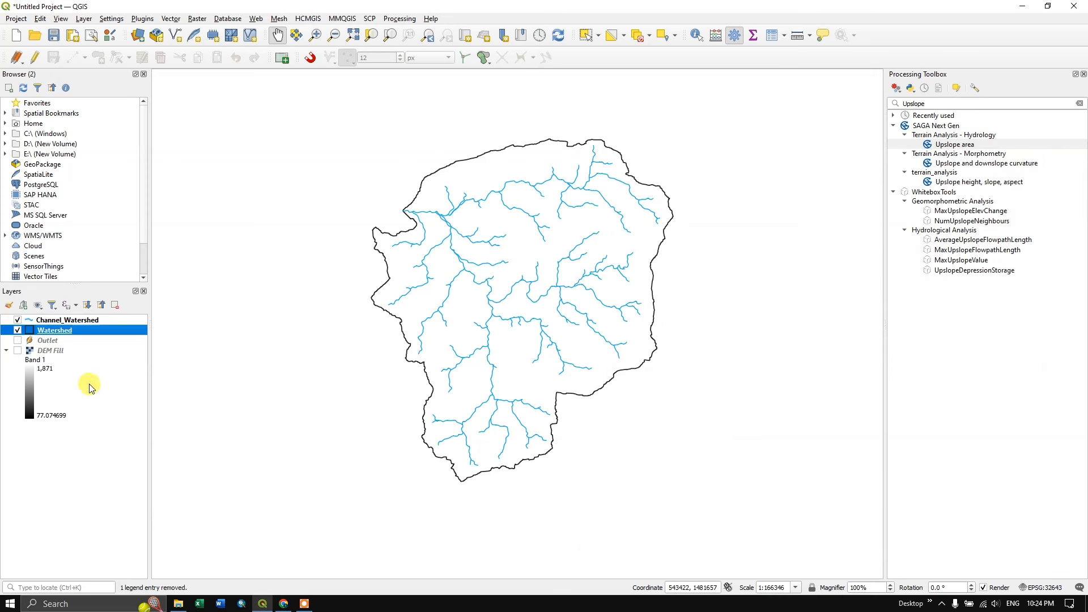
pyautogui.click(17, 350)
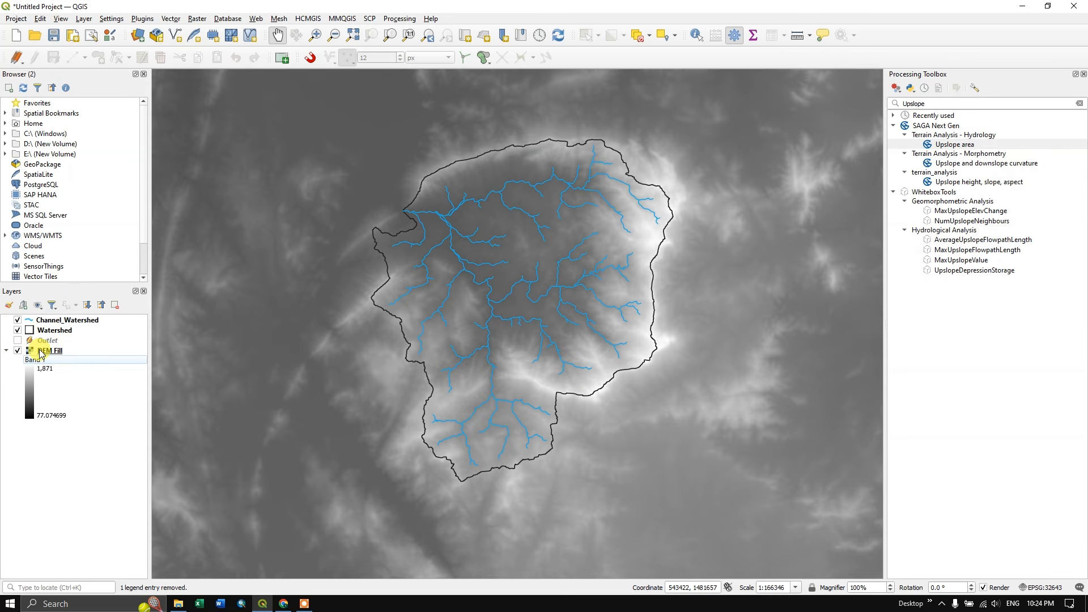
pyautogui.rightClick(38, 350)
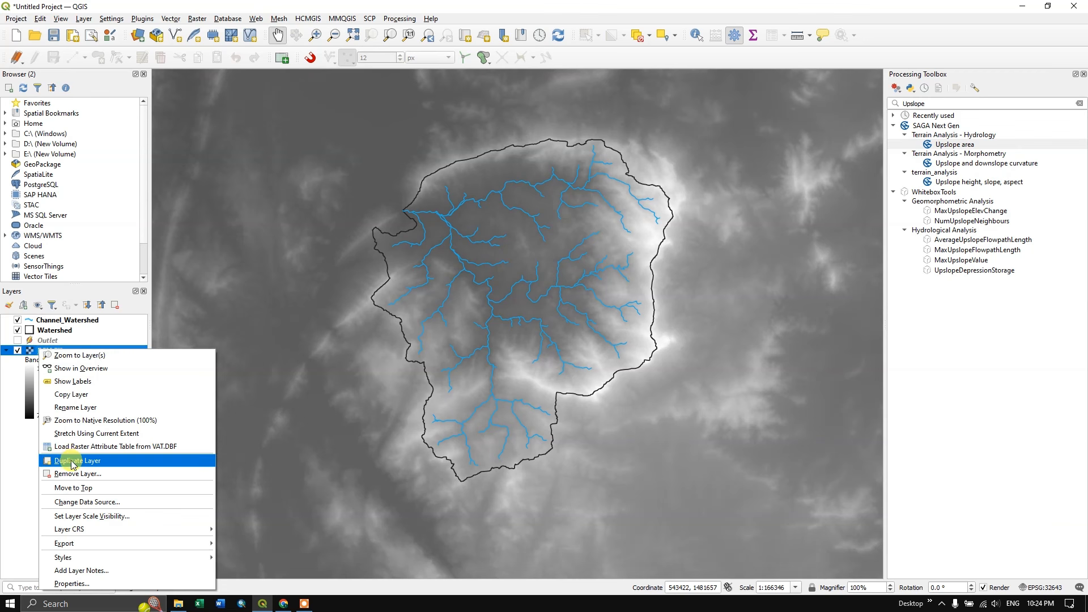
pyautogui.click(73, 460)
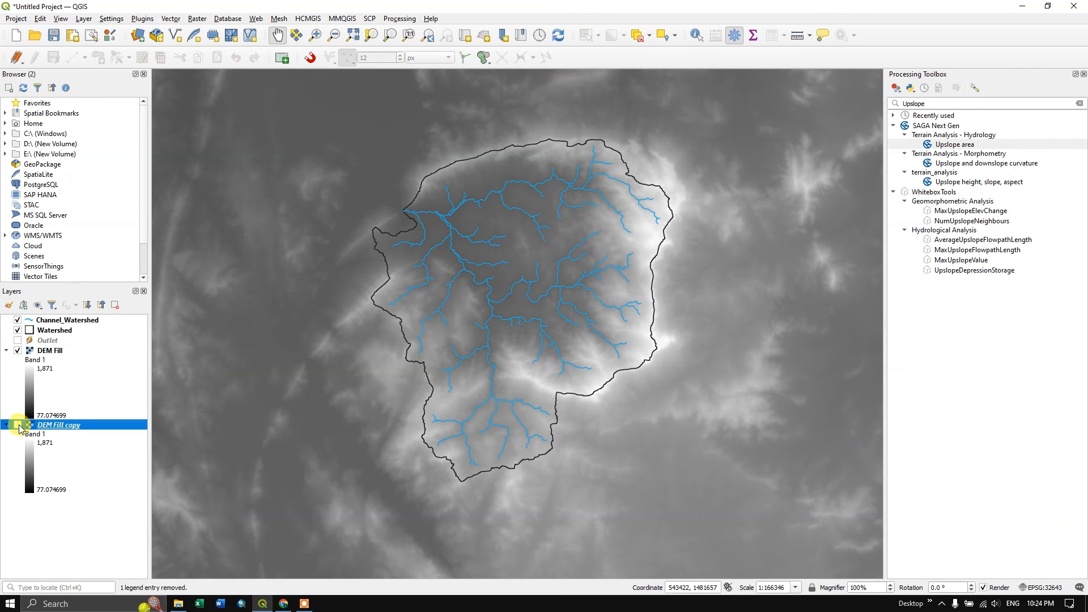
pyautogui.click(18, 424)
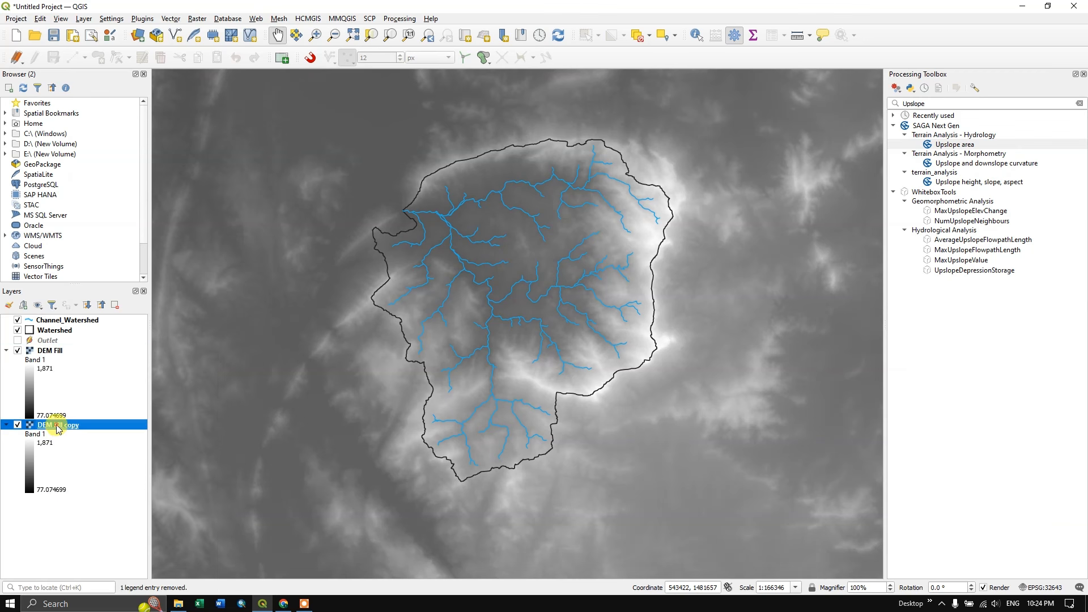
# Render the DEM Fill copy as a Hillshade, then toggle the DEM Fill layer above it to check the relief.
pyautogui.rightClick(58, 429)
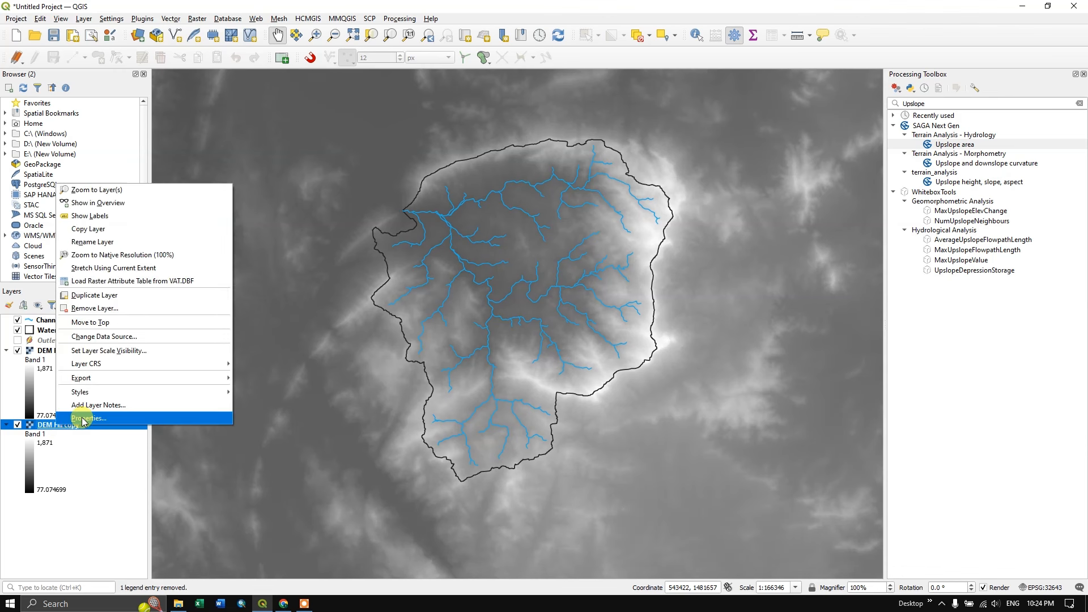
pyautogui.click(83, 419)
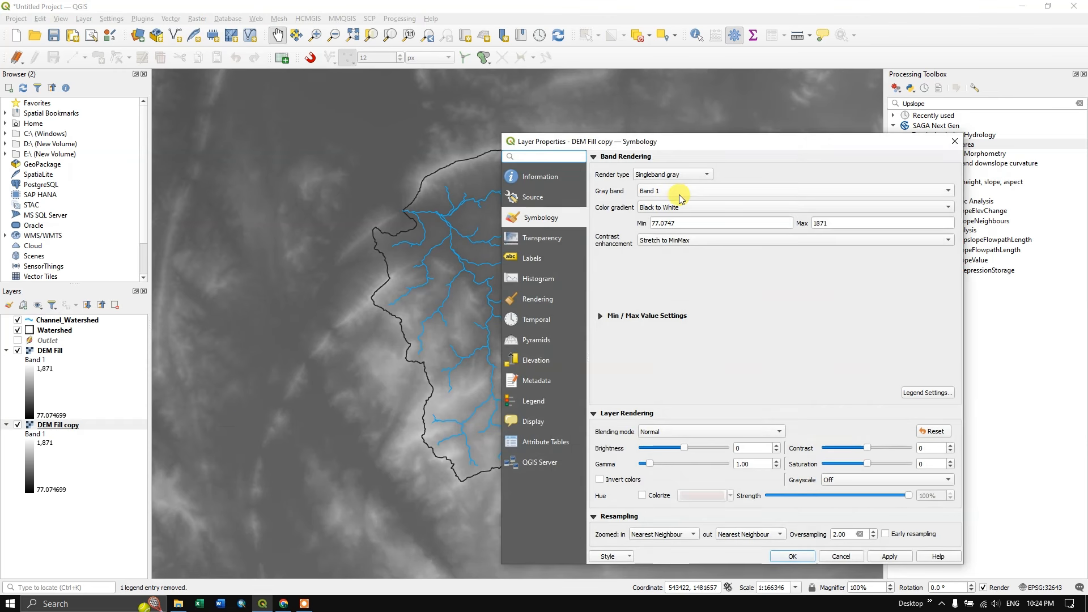
pyautogui.click(674, 175)
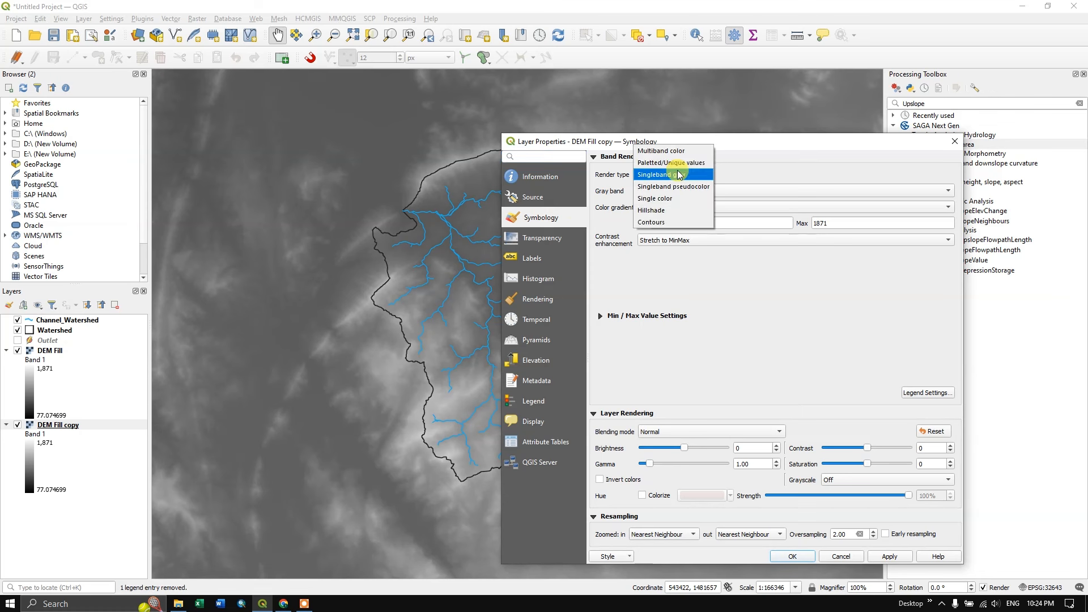
pyautogui.click(664, 210)
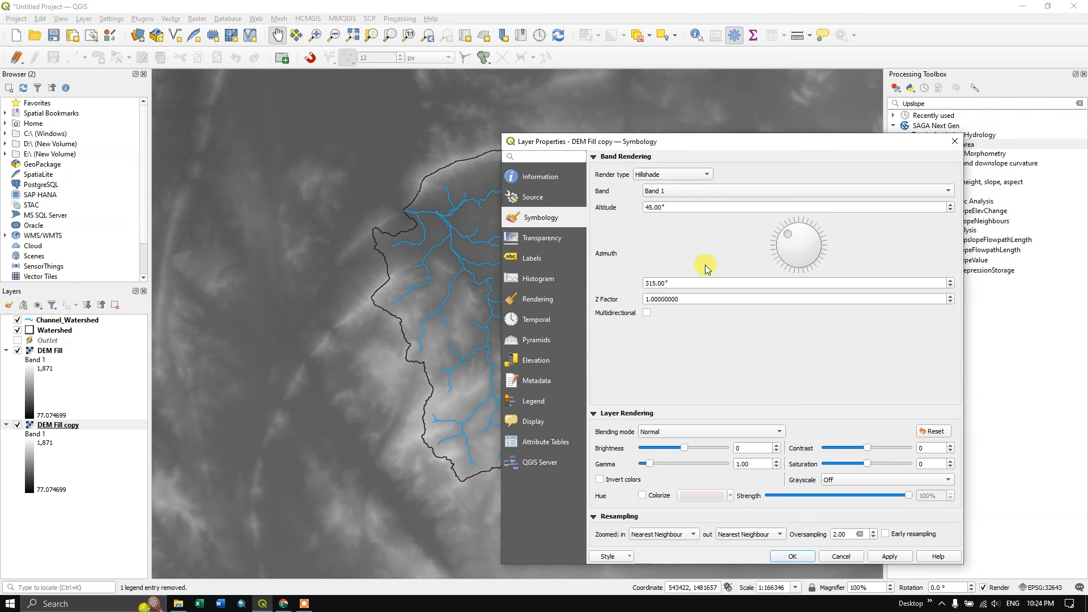
pyautogui.click(889, 557)
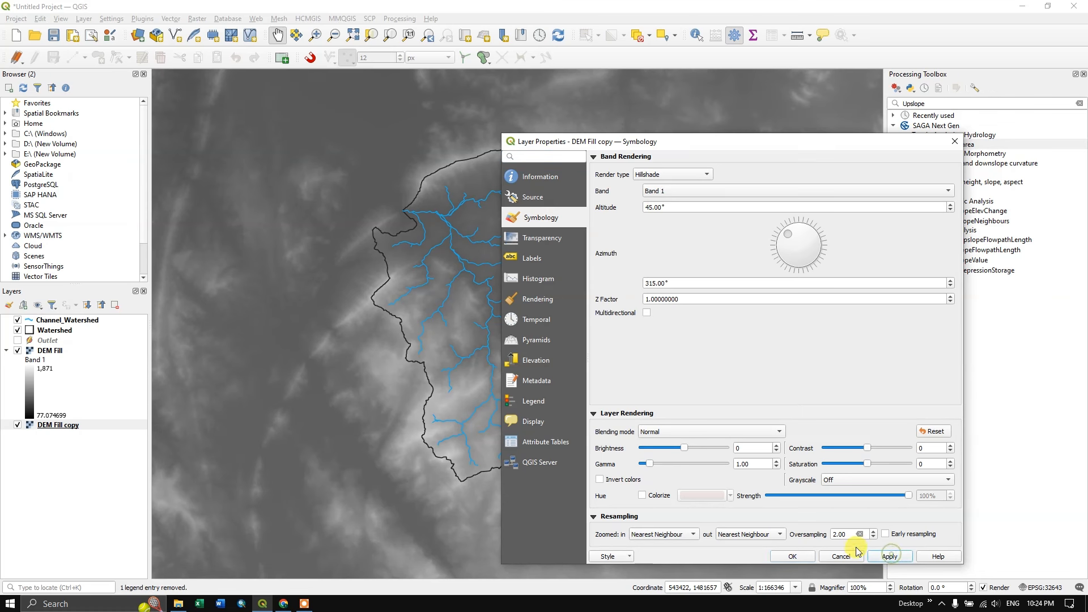
pyautogui.click(791, 557)
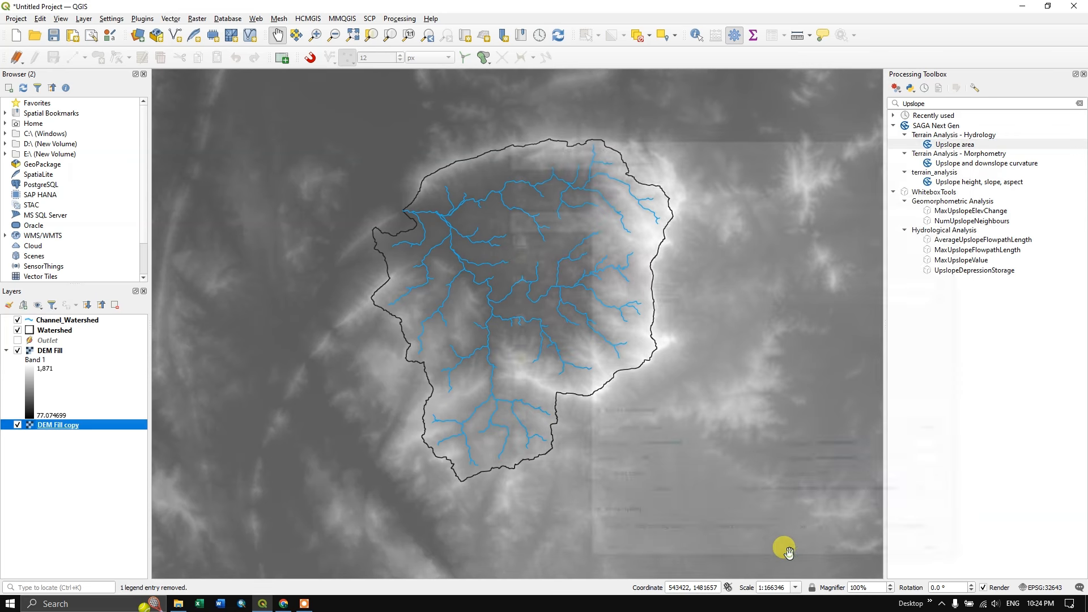
pyautogui.click(17, 351)
pyautogui.click(18, 351)
pyautogui.click(17, 351)
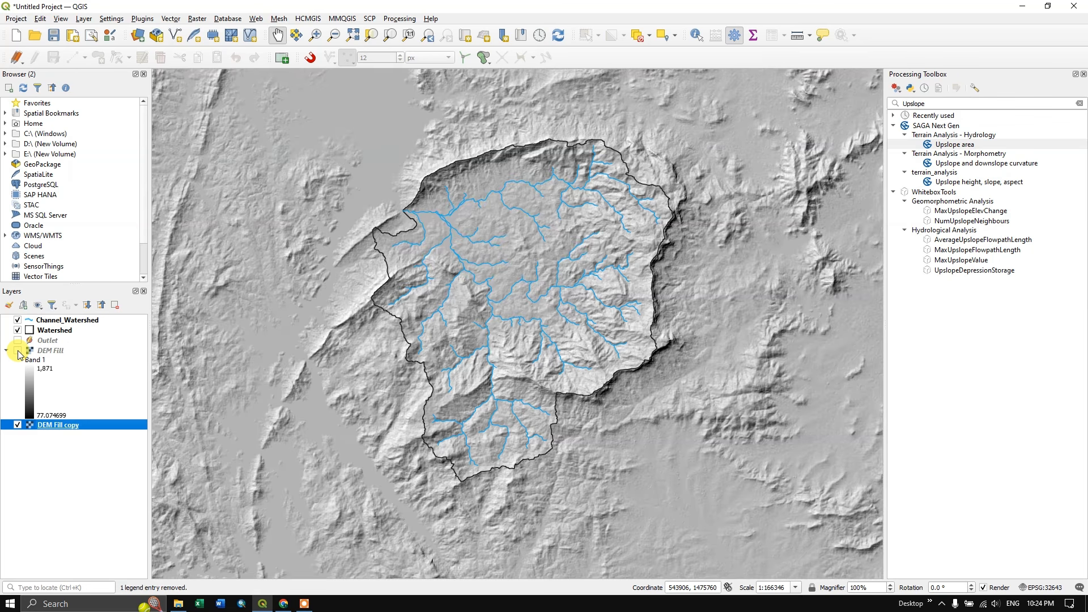
pyautogui.click(17, 351)
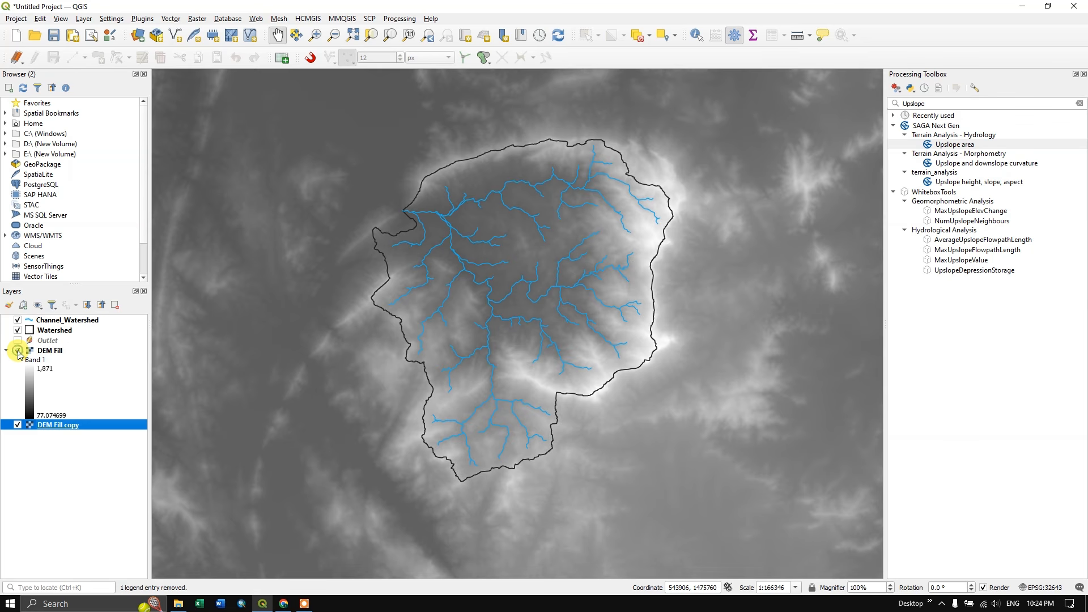
# Render the original DEM Fill layer as Singleband pseudocolor with the blue-to-red rainbow color ramp and linear interpolation.
pyautogui.rightClick(56, 352)
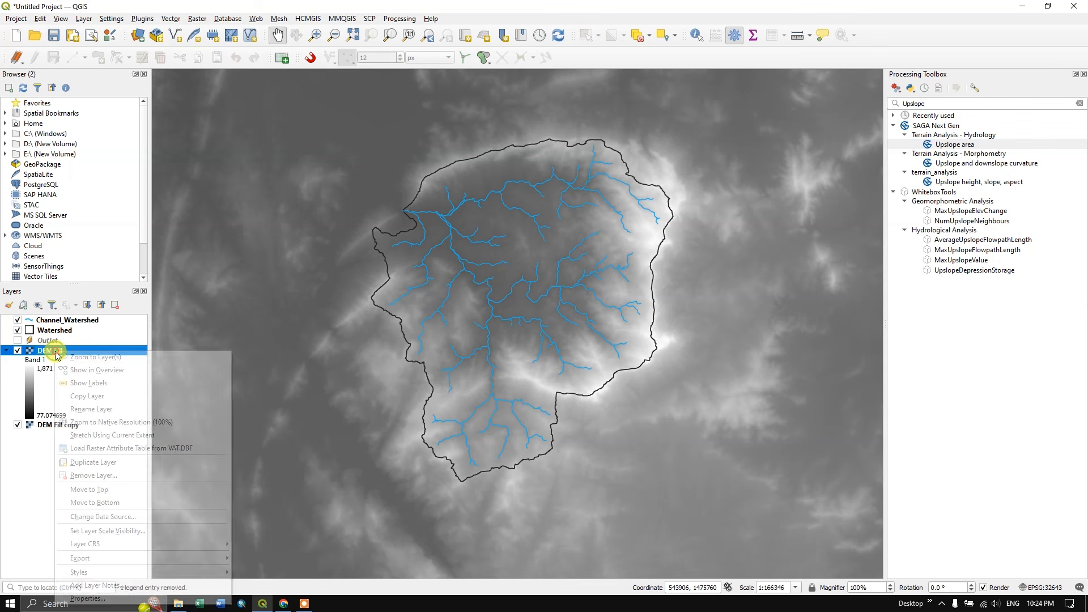
pyautogui.click(90, 598)
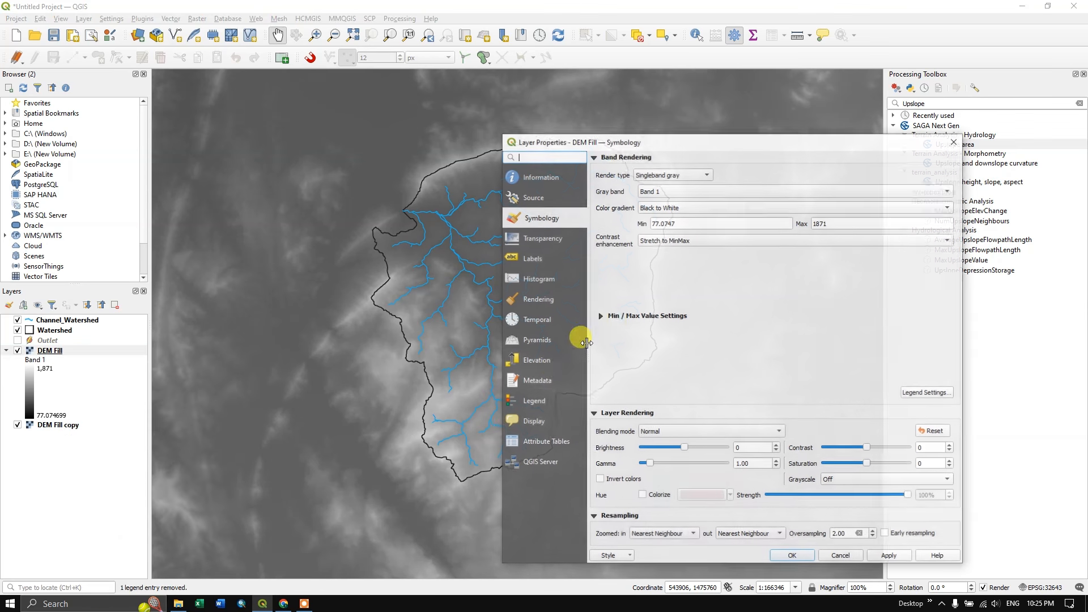
pyautogui.click(660, 175)
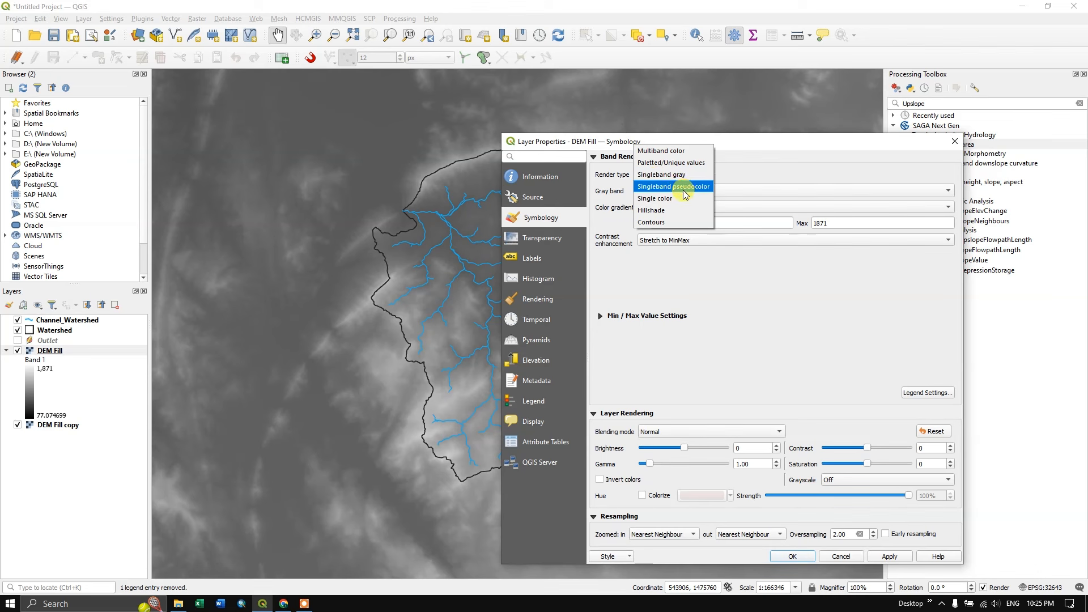
pyautogui.click(682, 189)
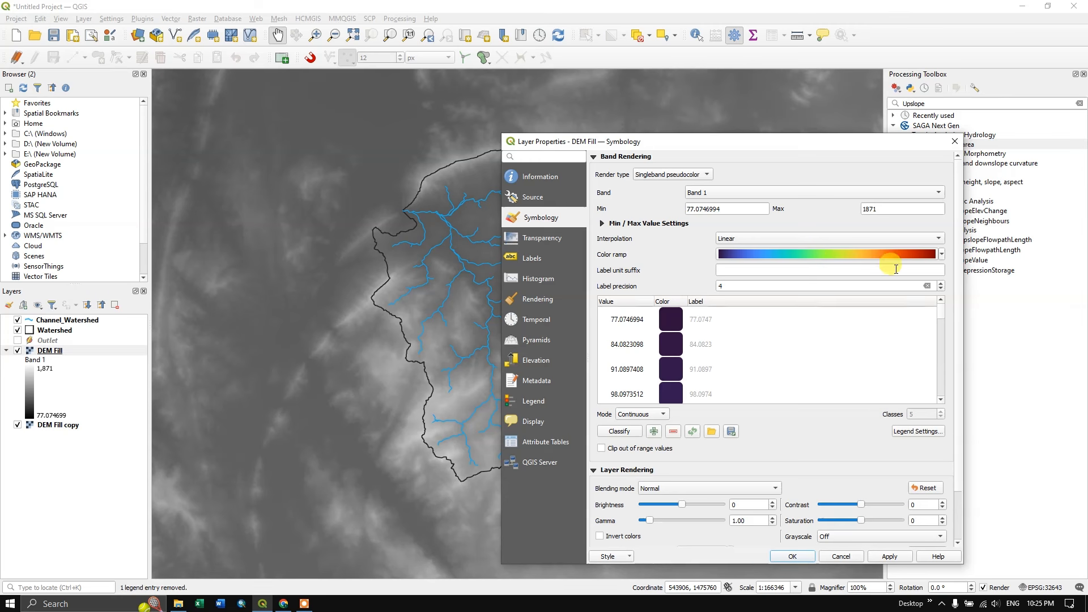
pyautogui.click(942, 255)
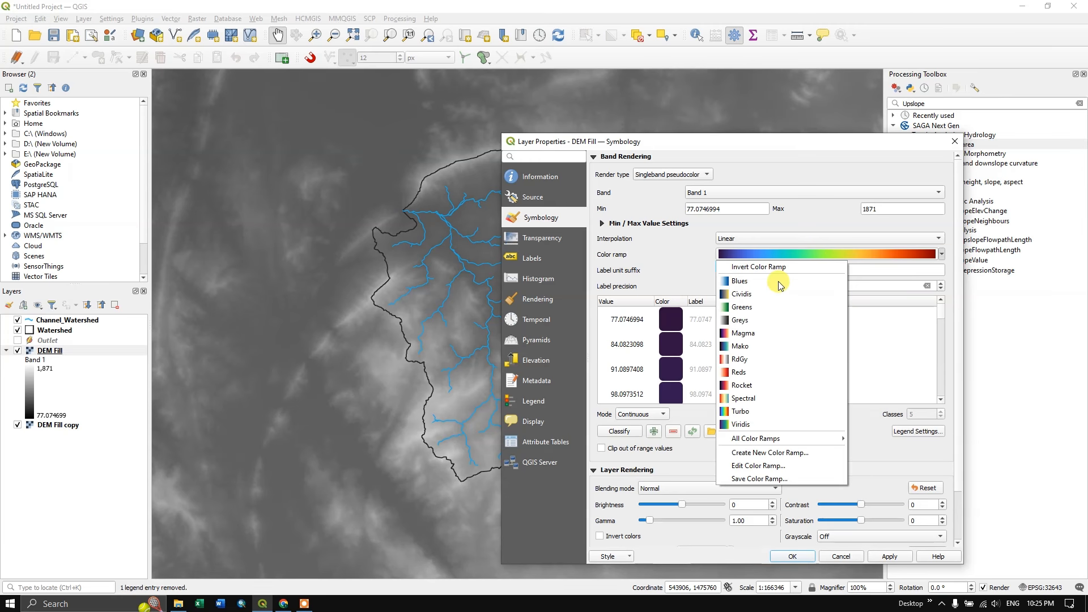
pyautogui.click(786, 252)
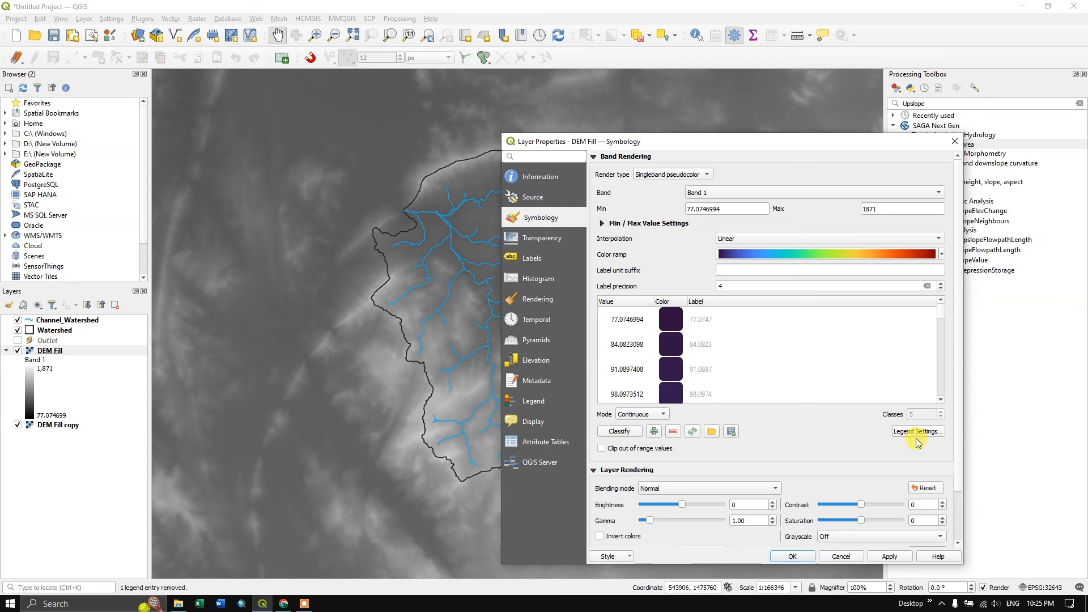
pyautogui.click(898, 556)
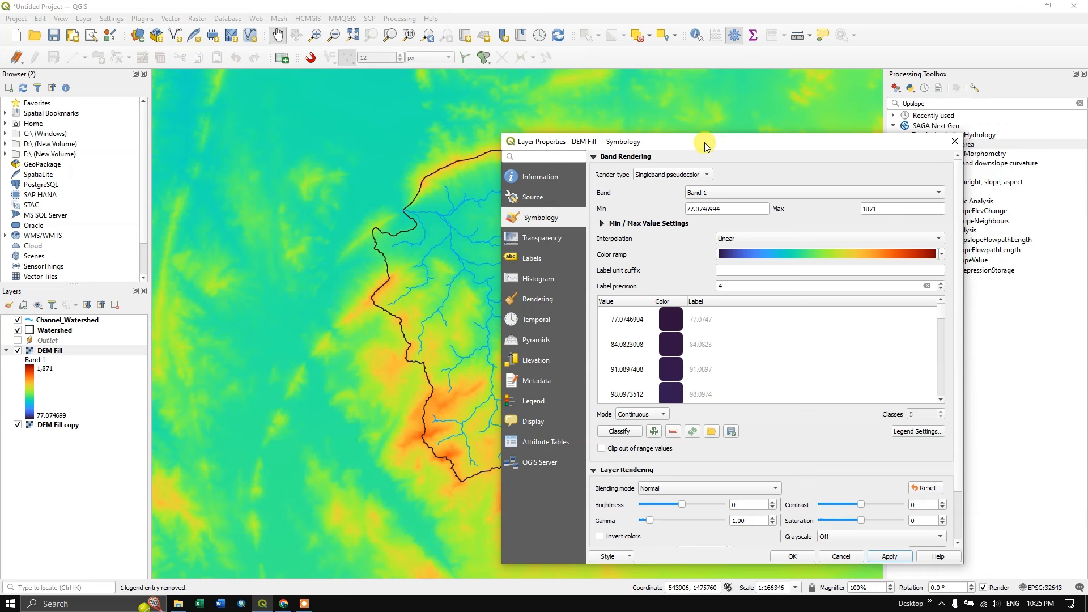
pyautogui.moveTo(705, 142); pyautogui.dragTo(654, 96)
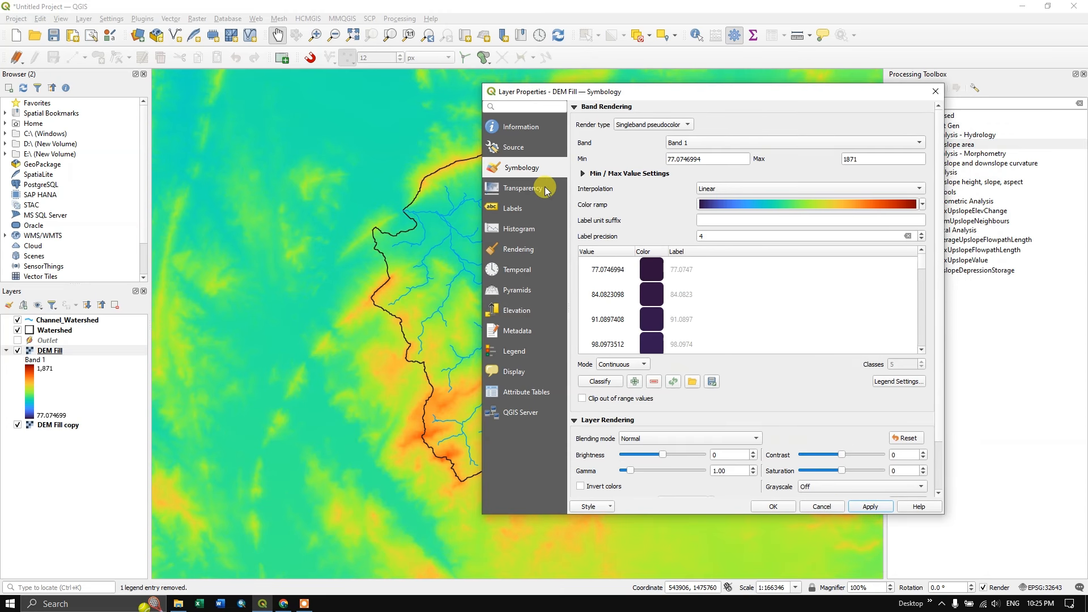
pyautogui.click(784, 506)
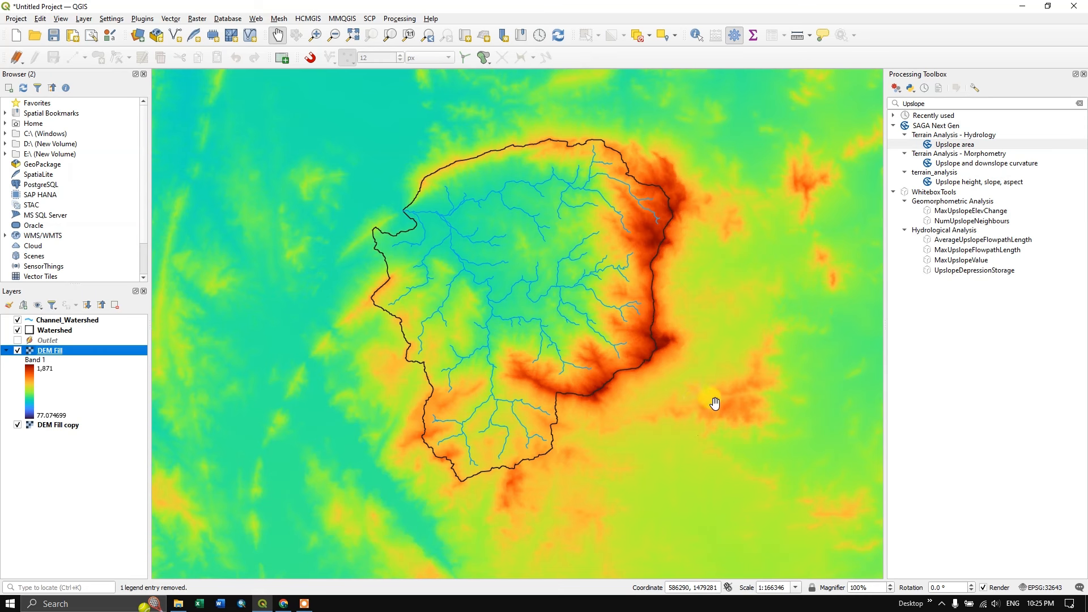
# Move the hillshaded DEM Fill copy above DEM Fill and set its global opacity to about 53.1 %.
pyautogui.click(62, 428)
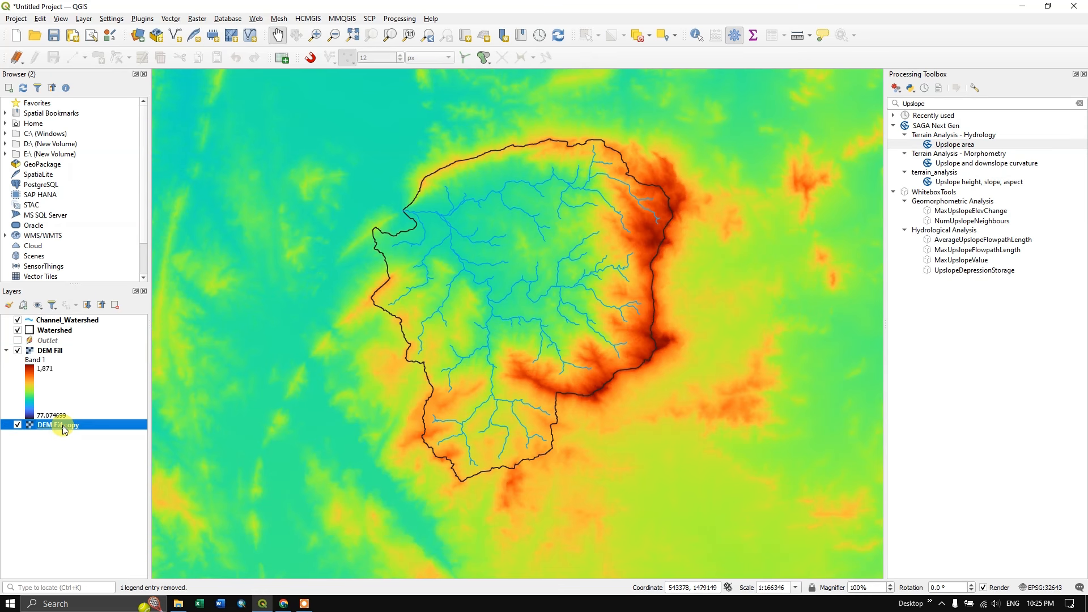
pyautogui.moveTo(62, 425); pyautogui.dragTo(85, 352)
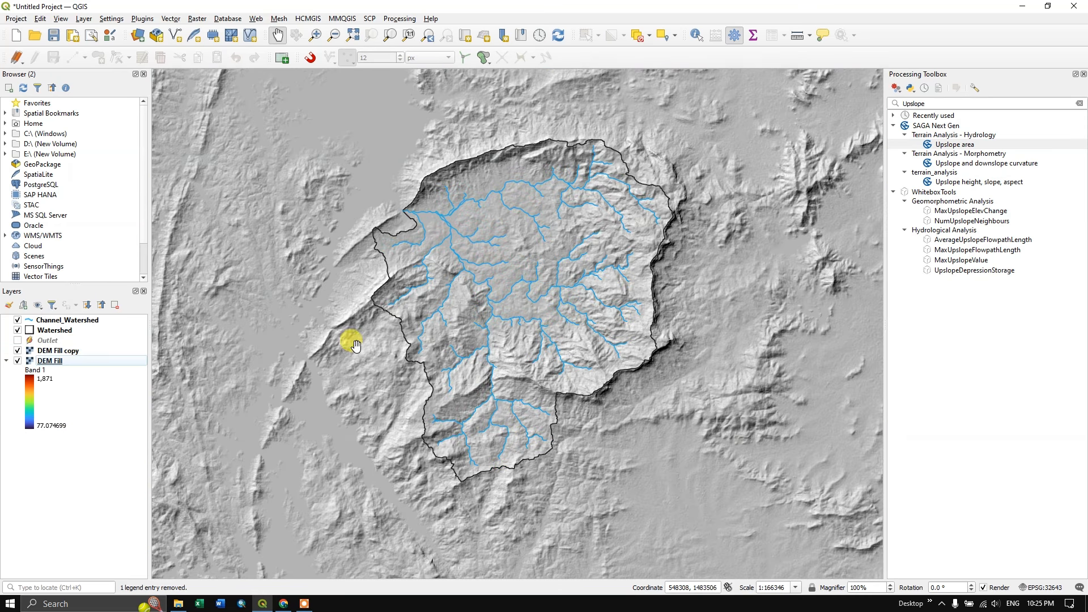
pyautogui.click(64, 351)
pyautogui.rightClick(80, 351)
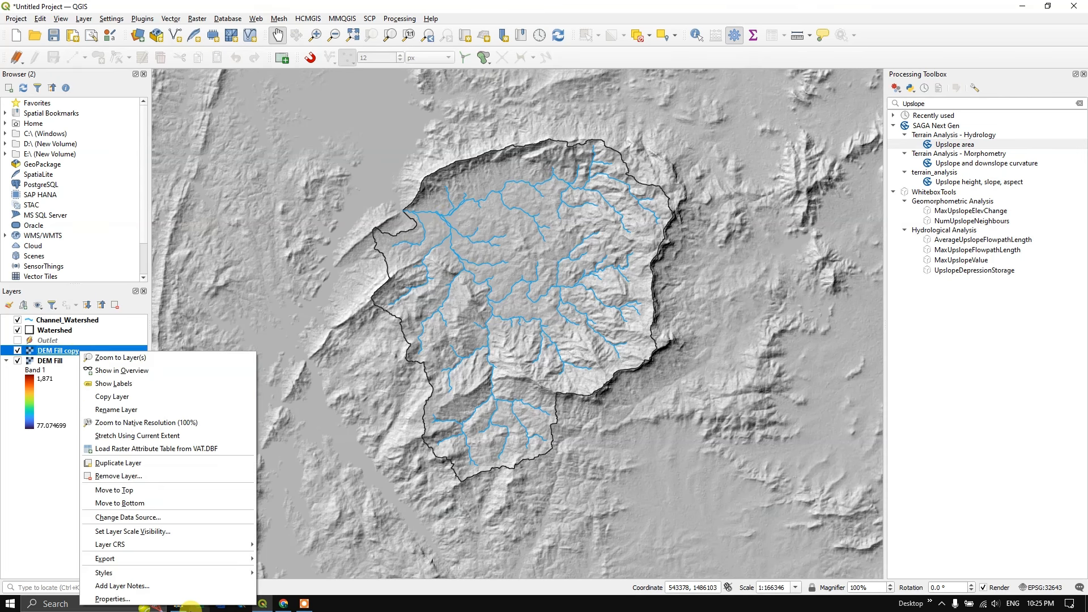
pyautogui.click(191, 599)
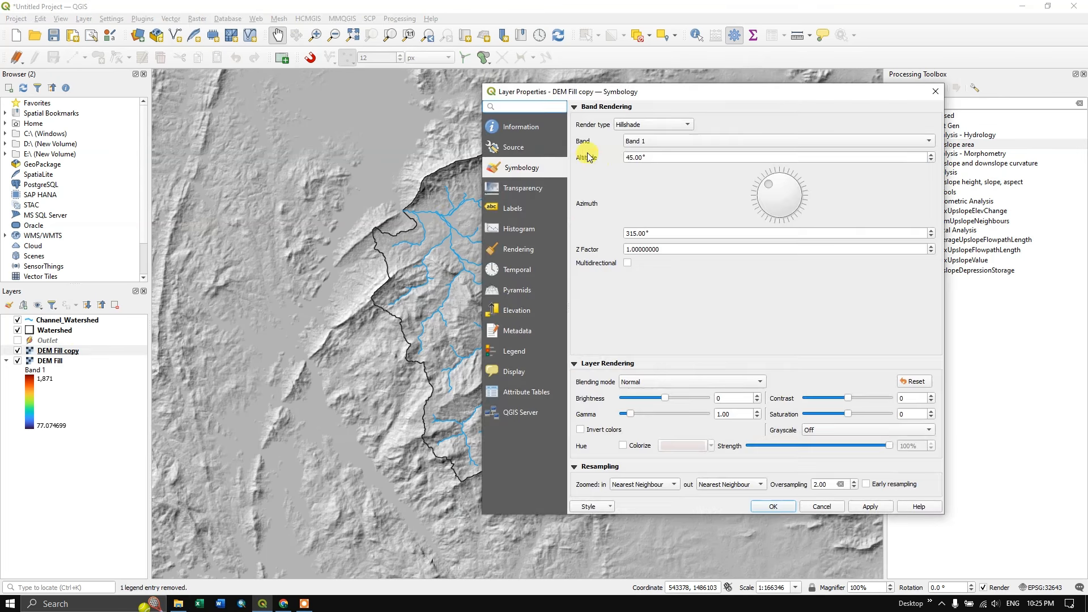
pyautogui.click(523, 189)
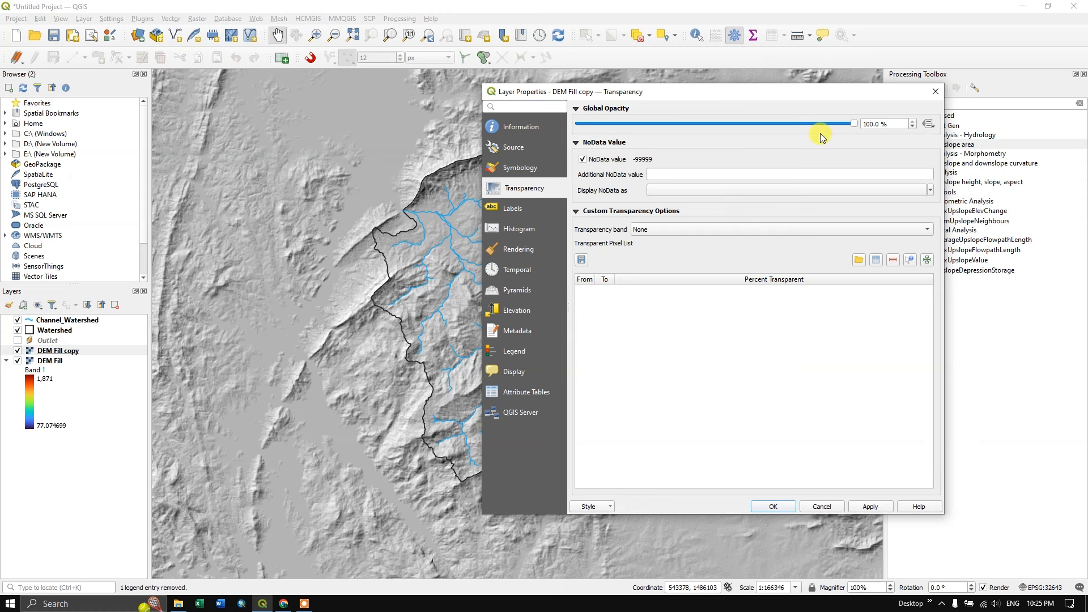
pyautogui.moveTo(854, 126); pyautogui.dragTo(824, 125)
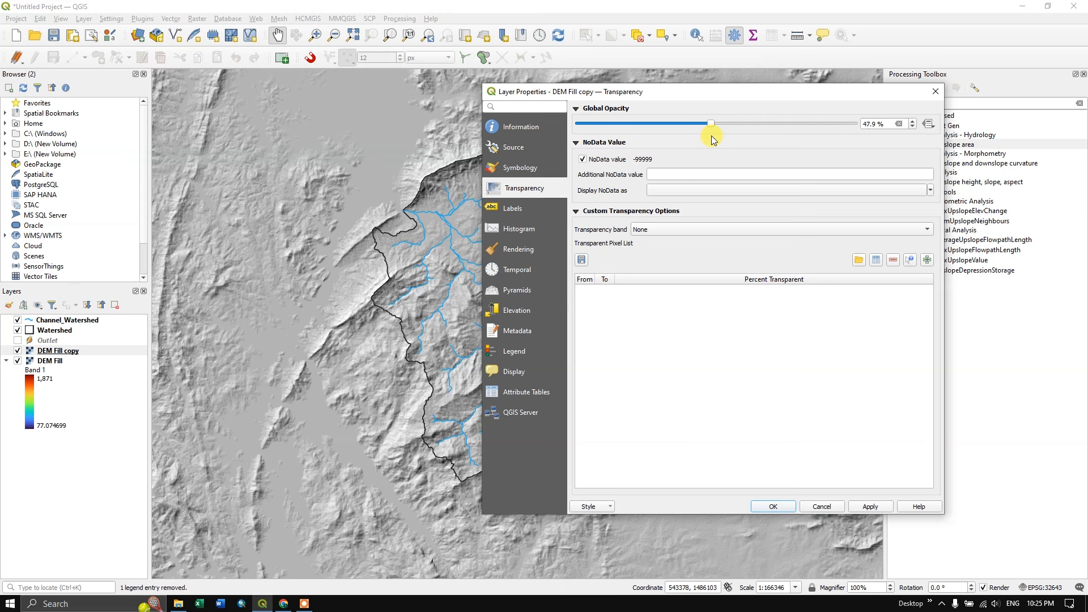
pyautogui.click(871, 508)
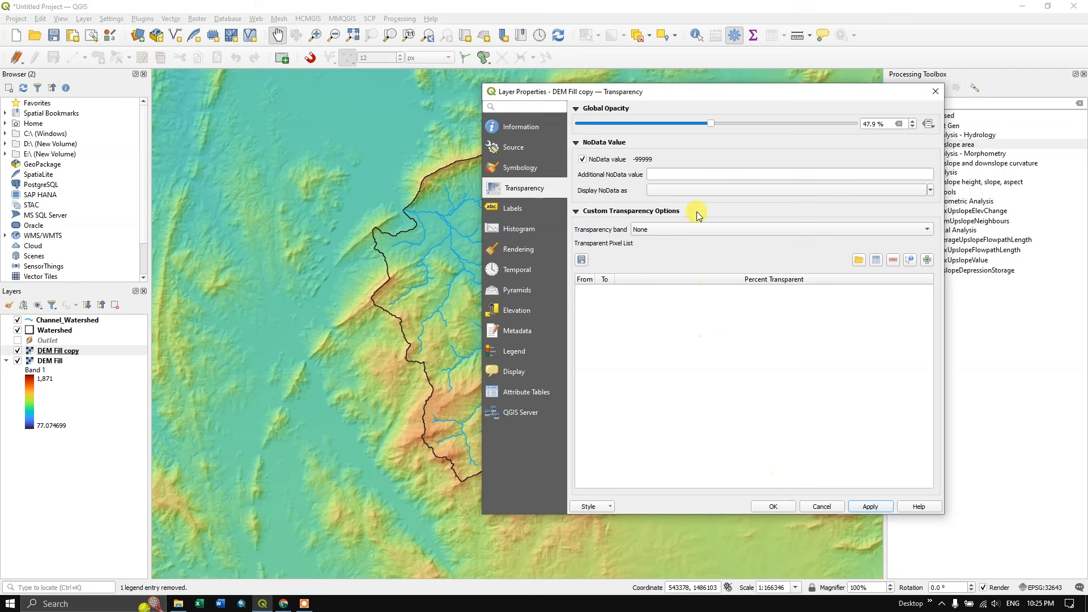
pyautogui.moveTo(711, 125); pyautogui.dragTo(724, 124)
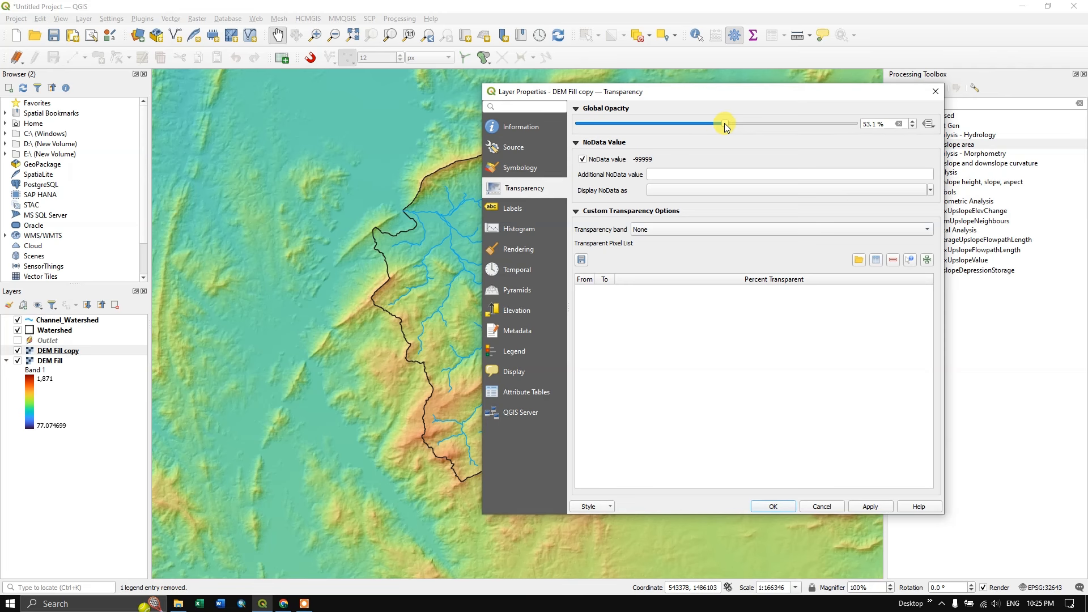
pyautogui.click(774, 507)
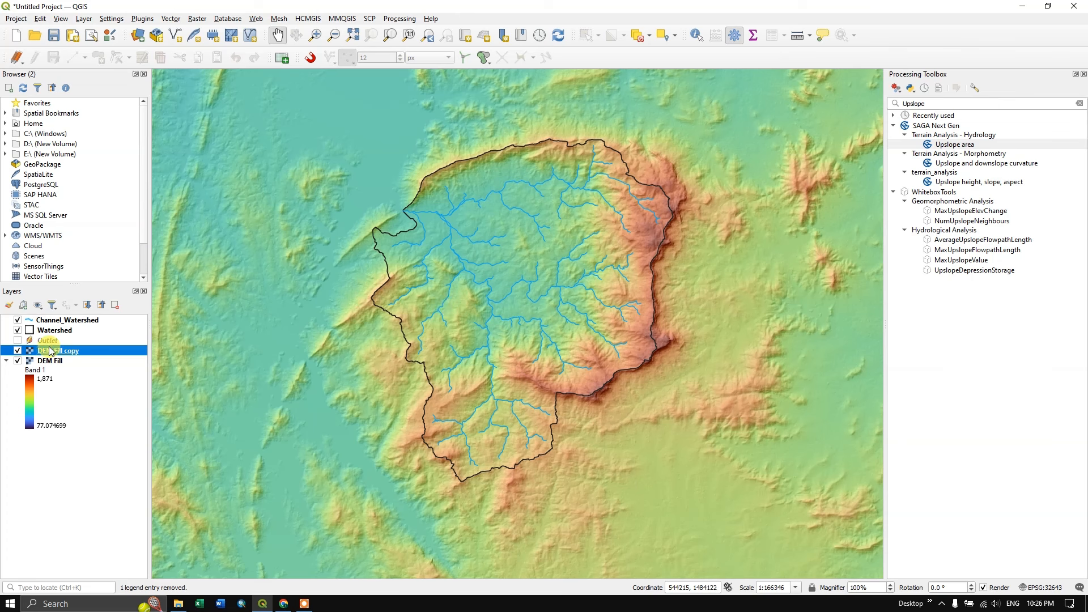
# Enable draw effects on the Watershed layer, replace the Source effect with Inner Shadow, and apply the style.
pyautogui.click(54, 330)
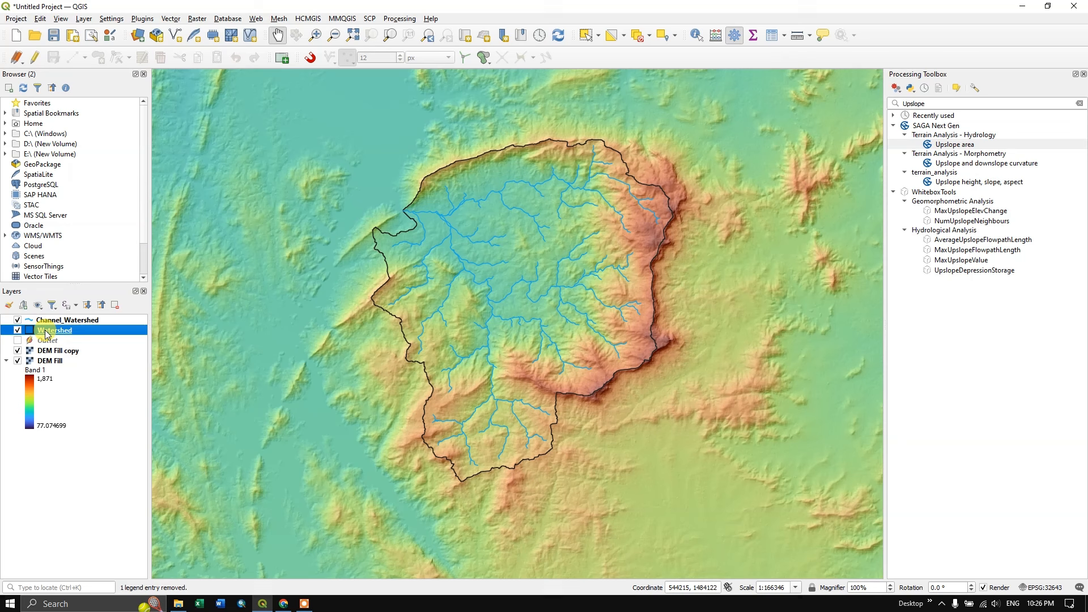
pyautogui.doubleClick(46, 333)
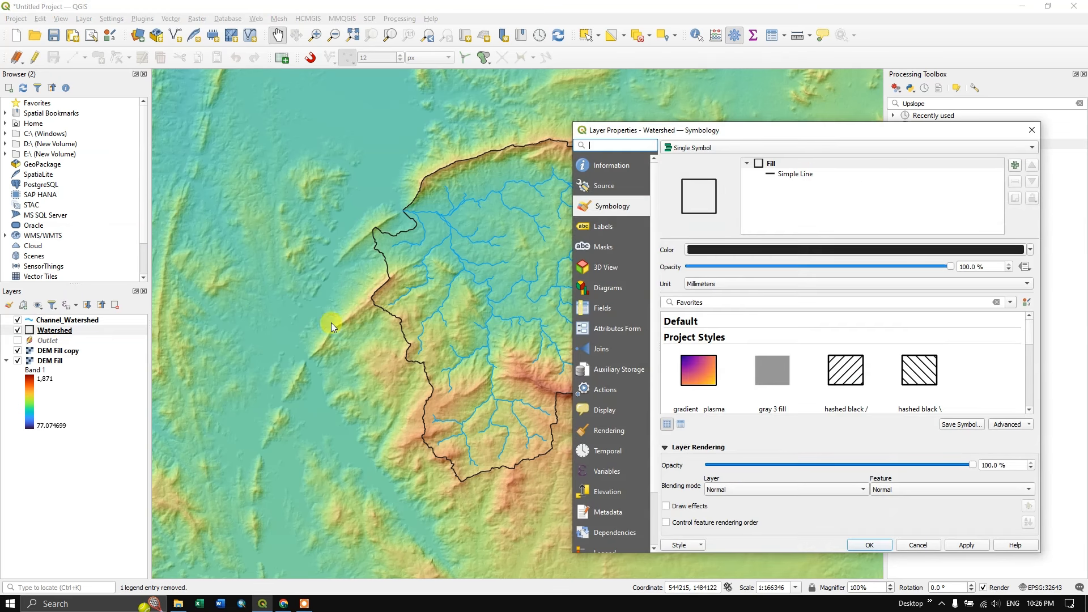
pyautogui.click(798, 177)
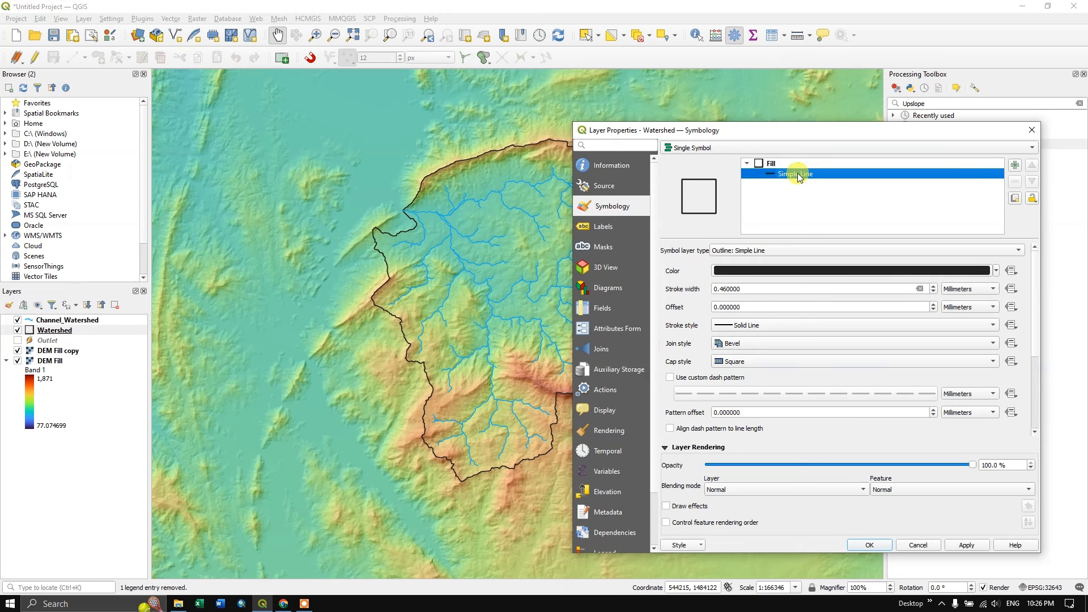
pyautogui.moveTo(816, 137); pyautogui.dragTo(805, 82)
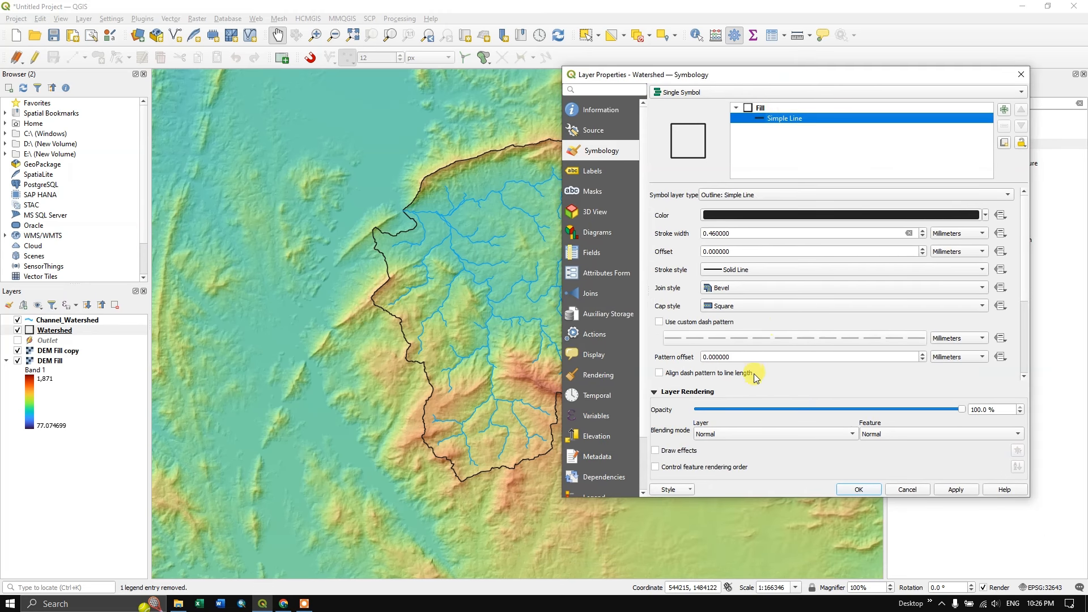
pyautogui.click(656, 452)
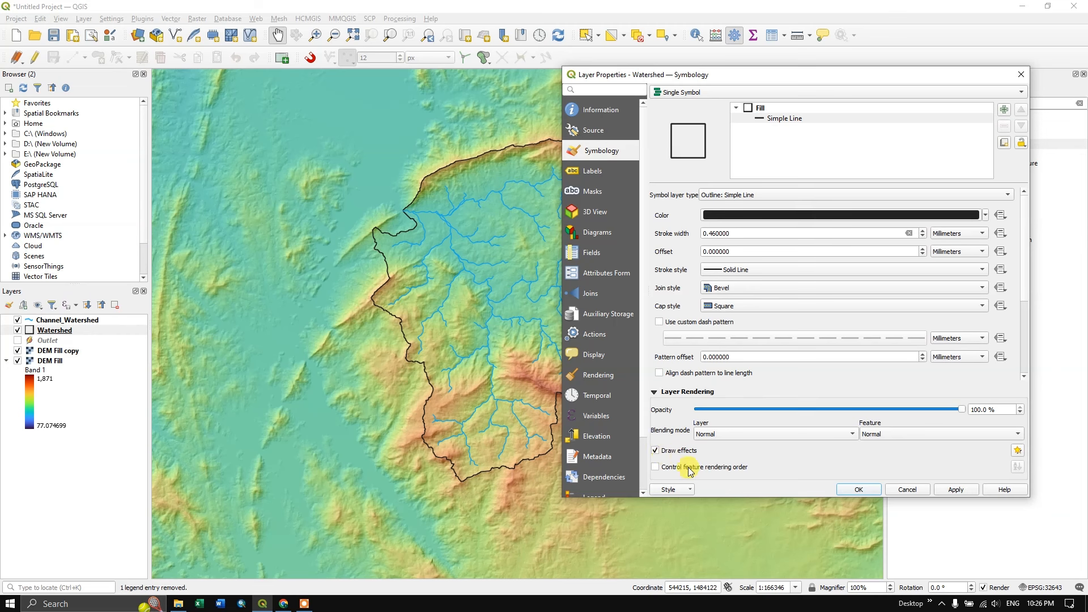
pyautogui.click(1018, 452)
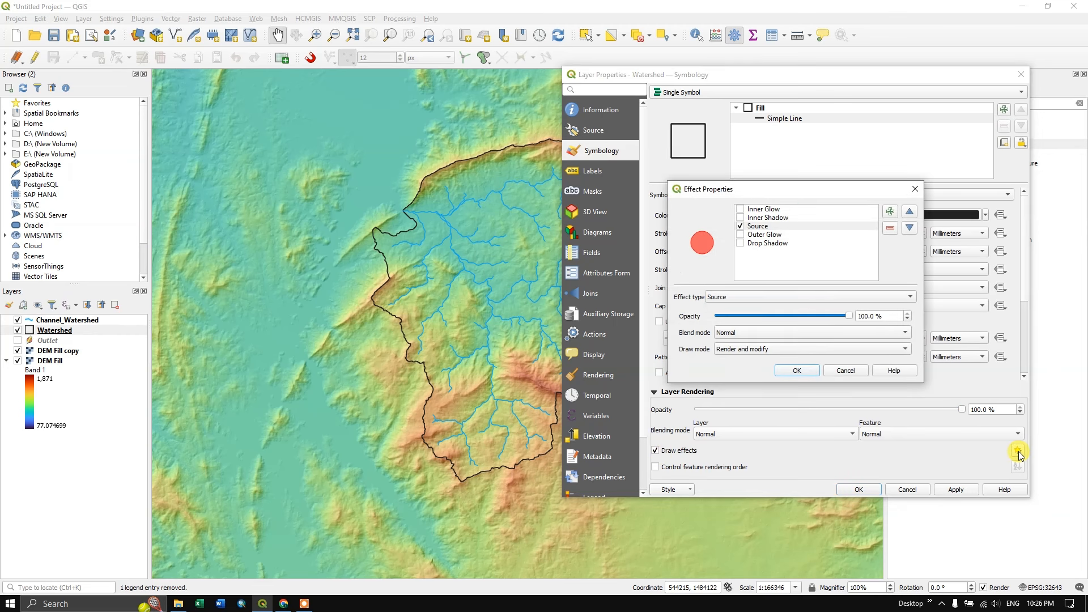
pyautogui.click(740, 226)
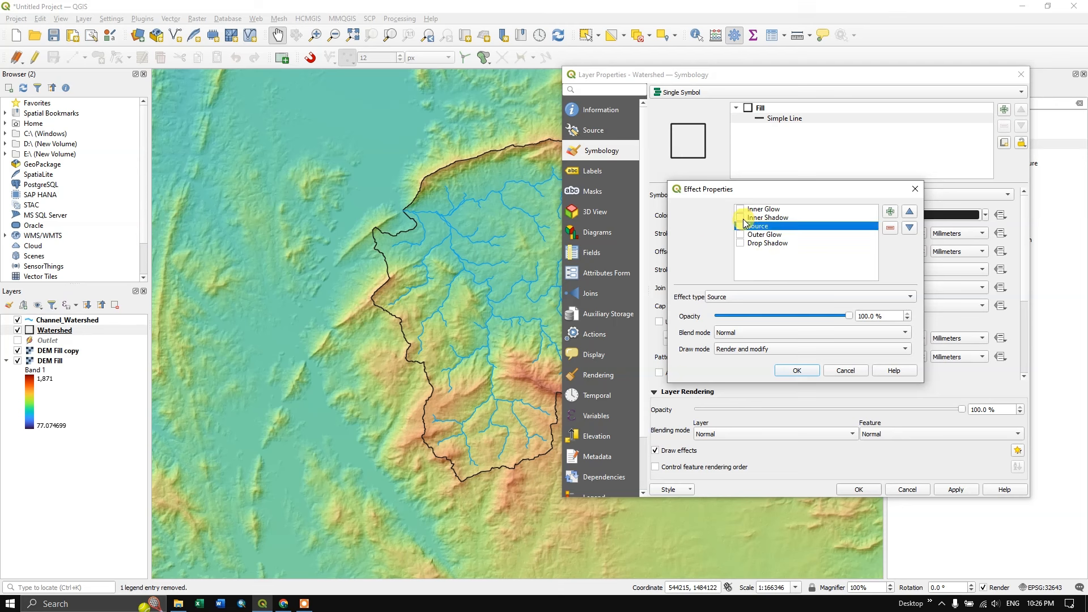
pyautogui.click(740, 218)
pyautogui.click(797, 370)
pyautogui.click(955, 489)
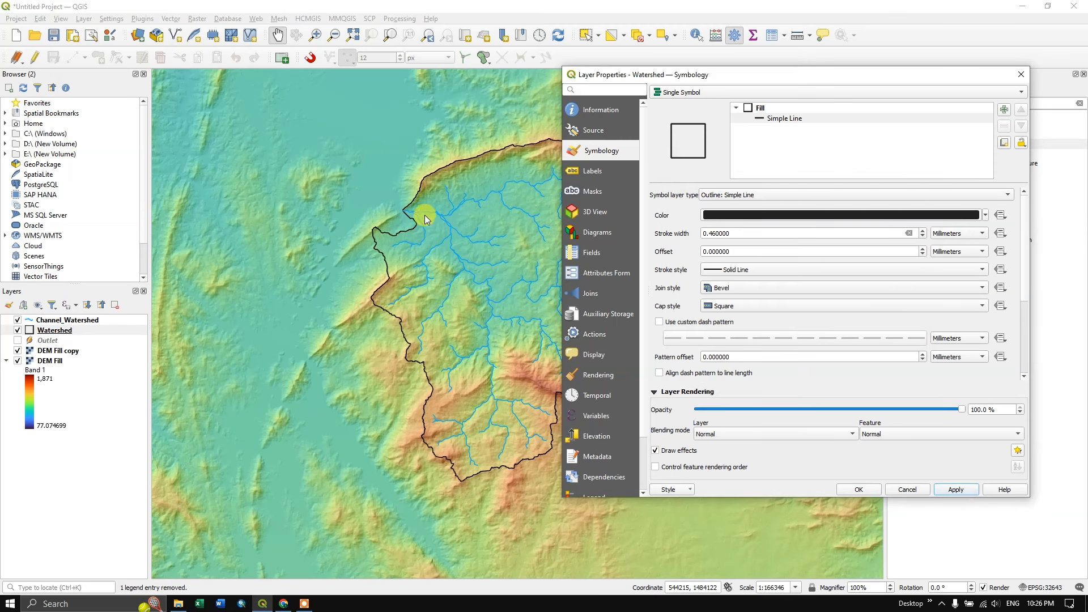
# Try a Drop Shadow effect instead of the Inner Shadow on the Watershed layer and apply it.
pyautogui.click(1015, 450)
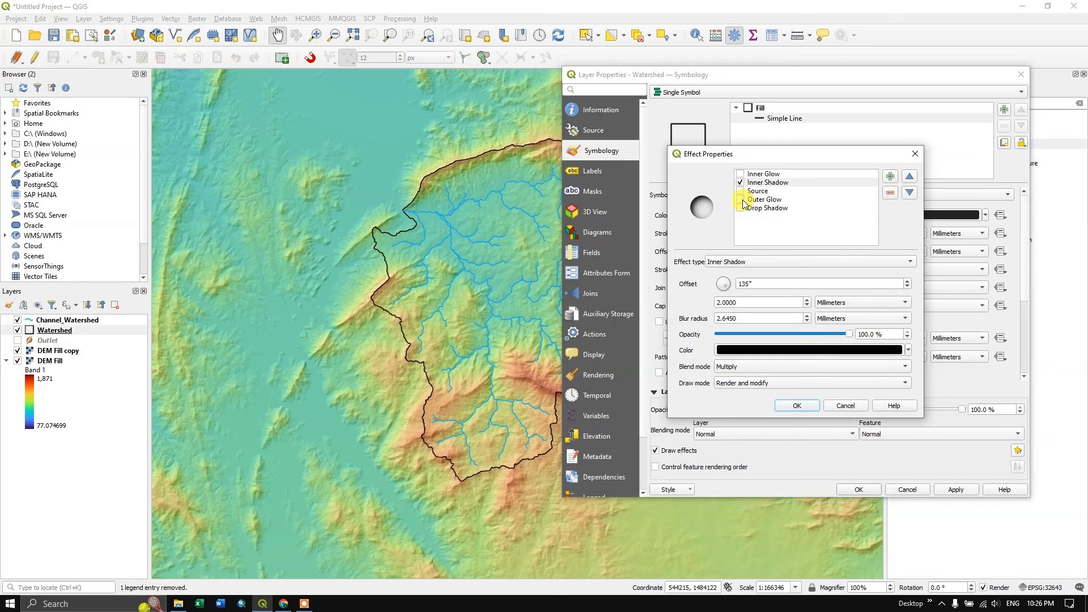
pyautogui.click(740, 208)
pyautogui.click(740, 182)
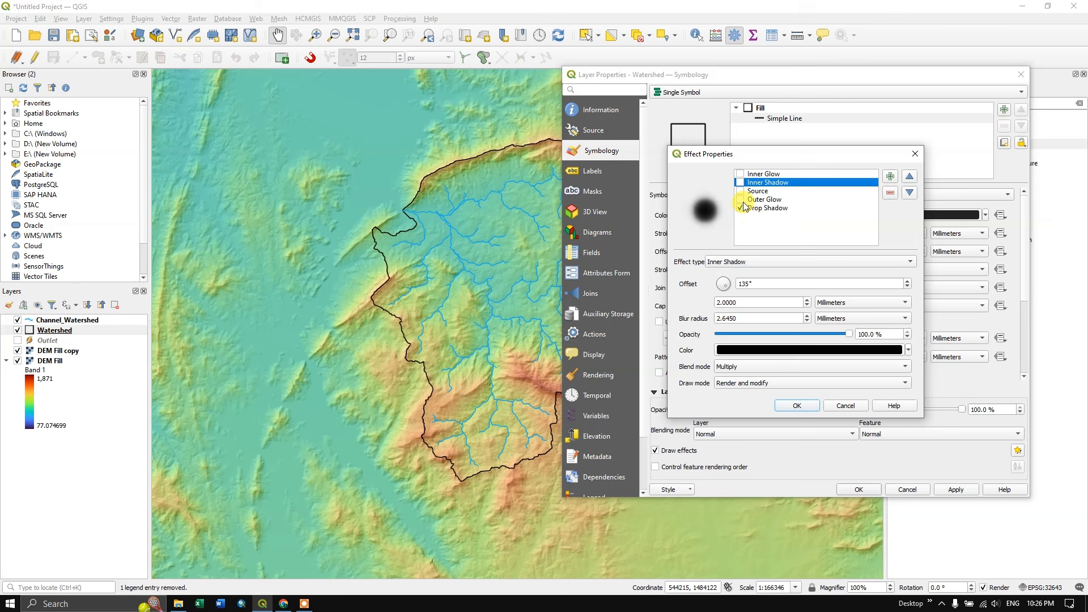
pyautogui.click(797, 406)
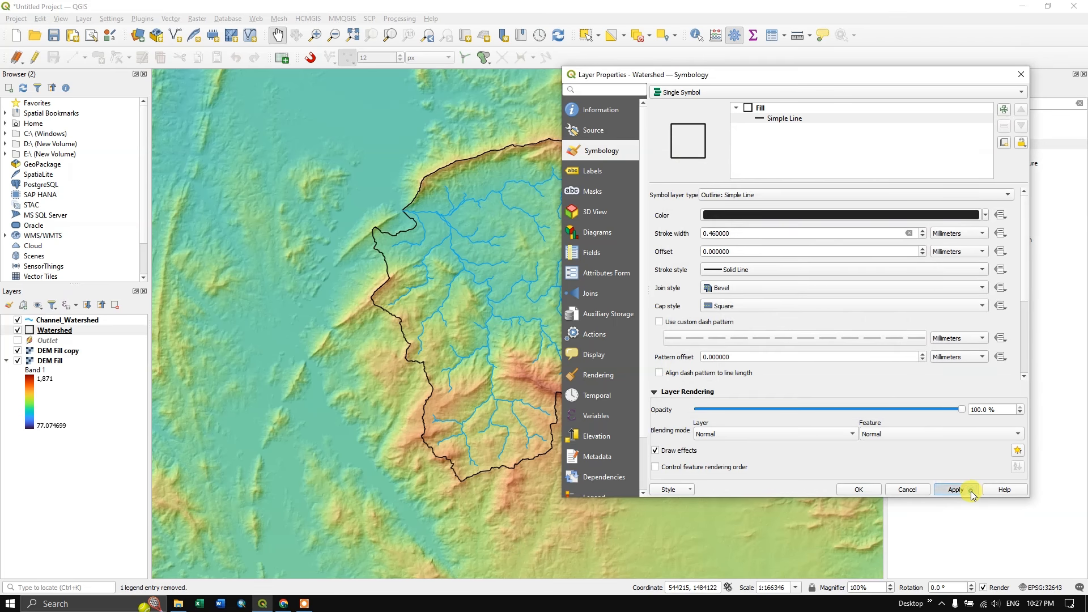
pyautogui.click(970, 492)
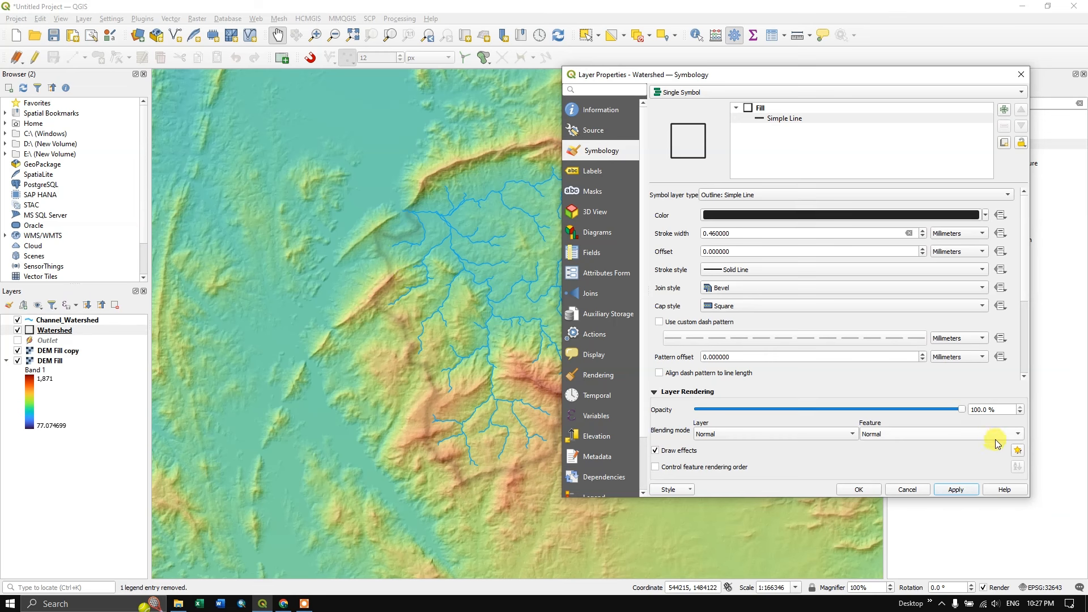
# Turn off Drop Shadow, re-enable Inner Shadow, change the disabled effect's type to Inner Shadow, and accept the Watershed style.
pyautogui.click(1016, 453)
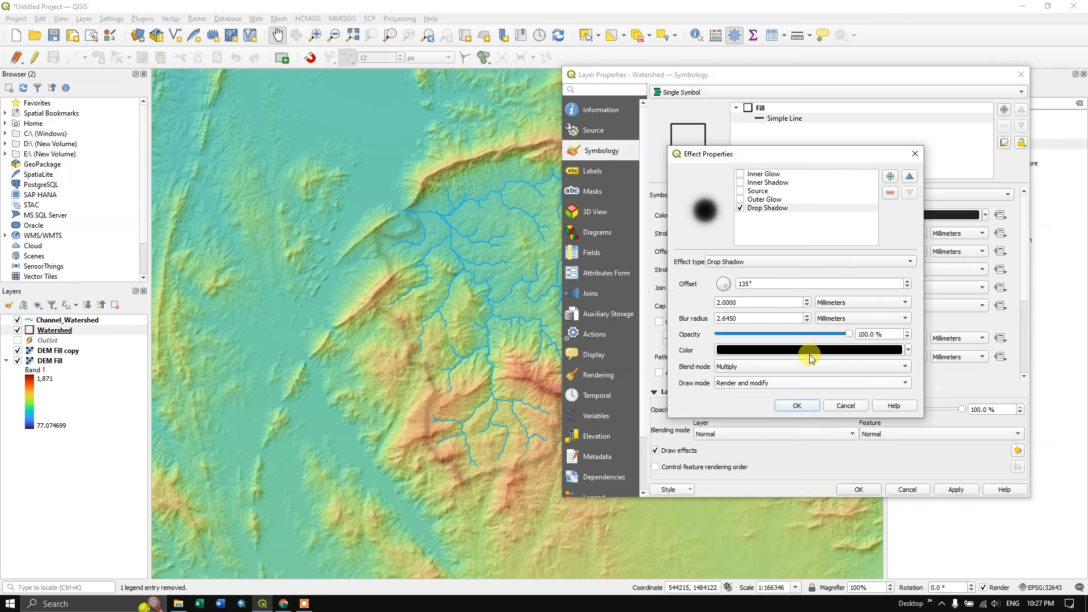
pyautogui.click(740, 210)
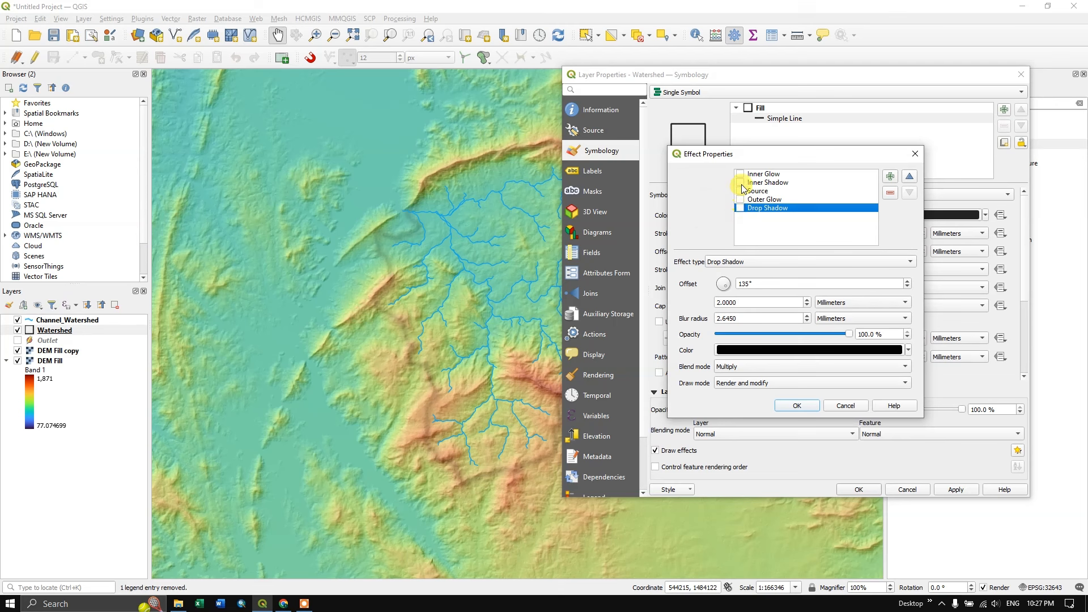
pyautogui.click(739, 183)
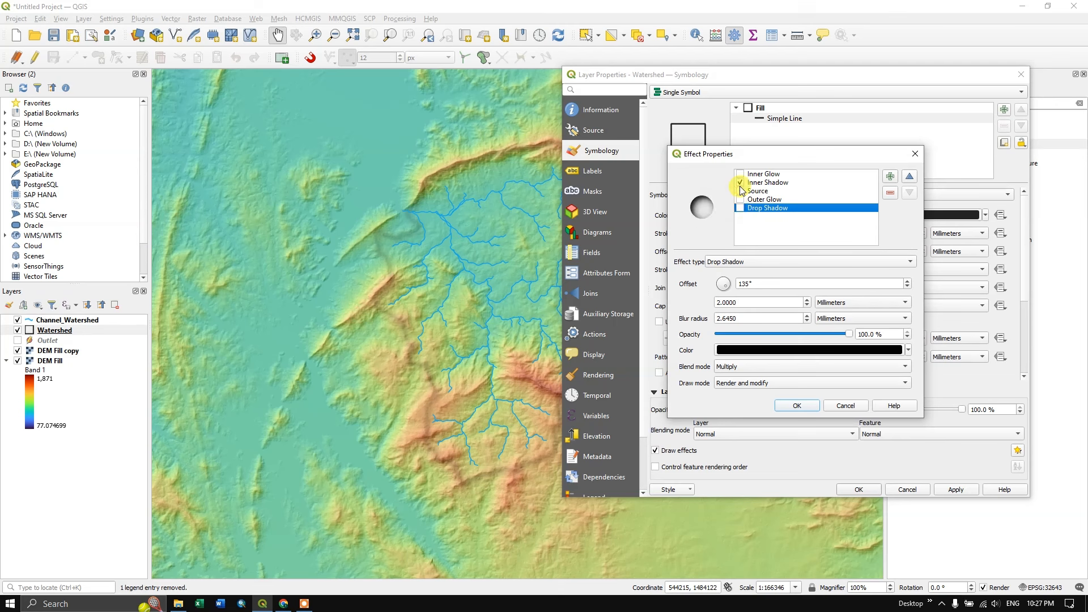
pyautogui.click(740, 262)
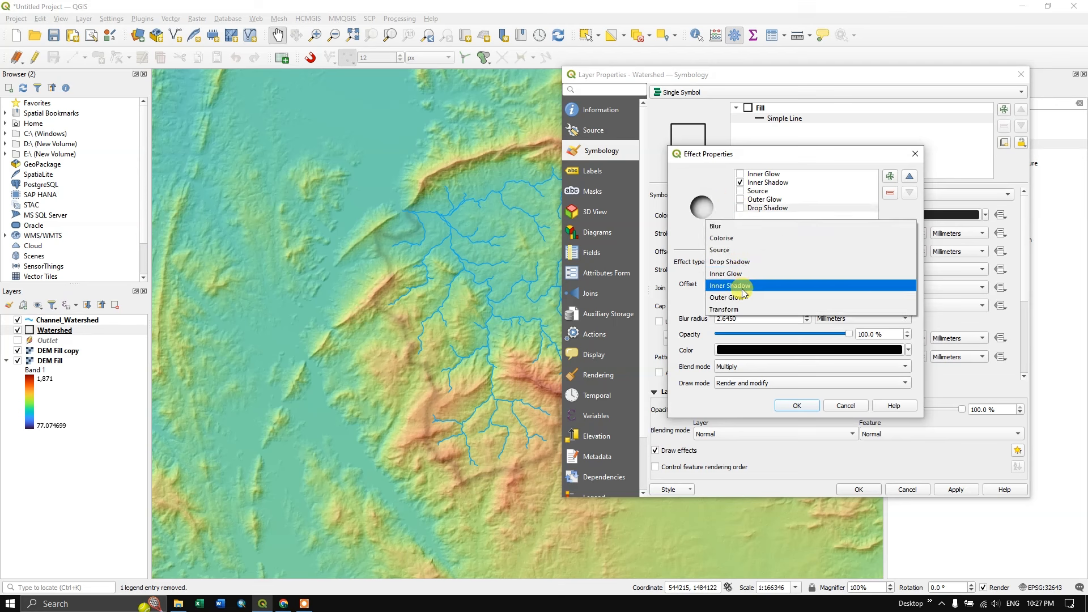
pyautogui.click(745, 286)
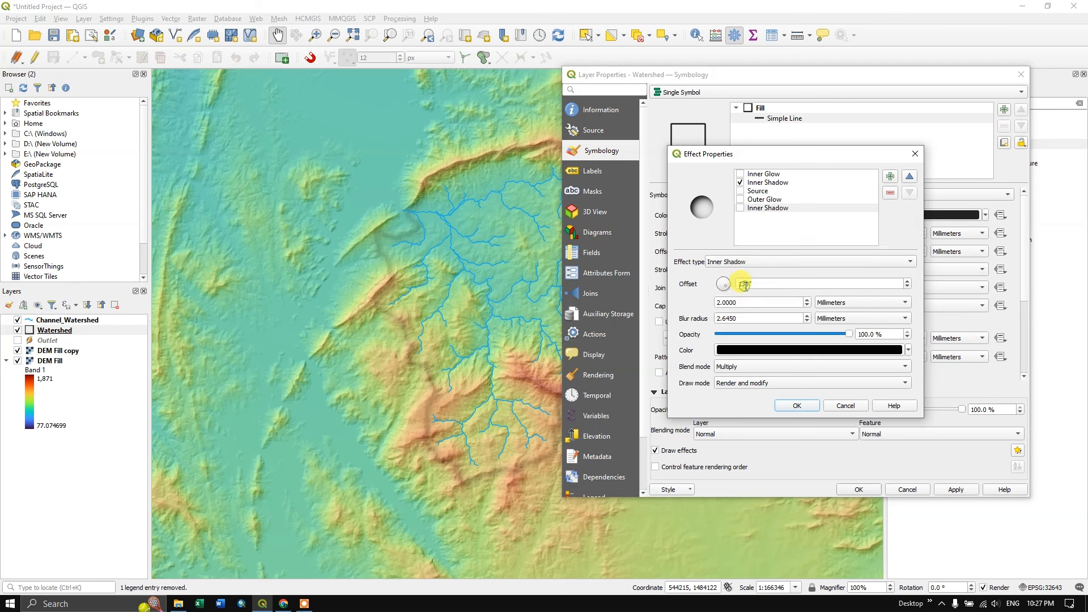
pyautogui.click(812, 410)
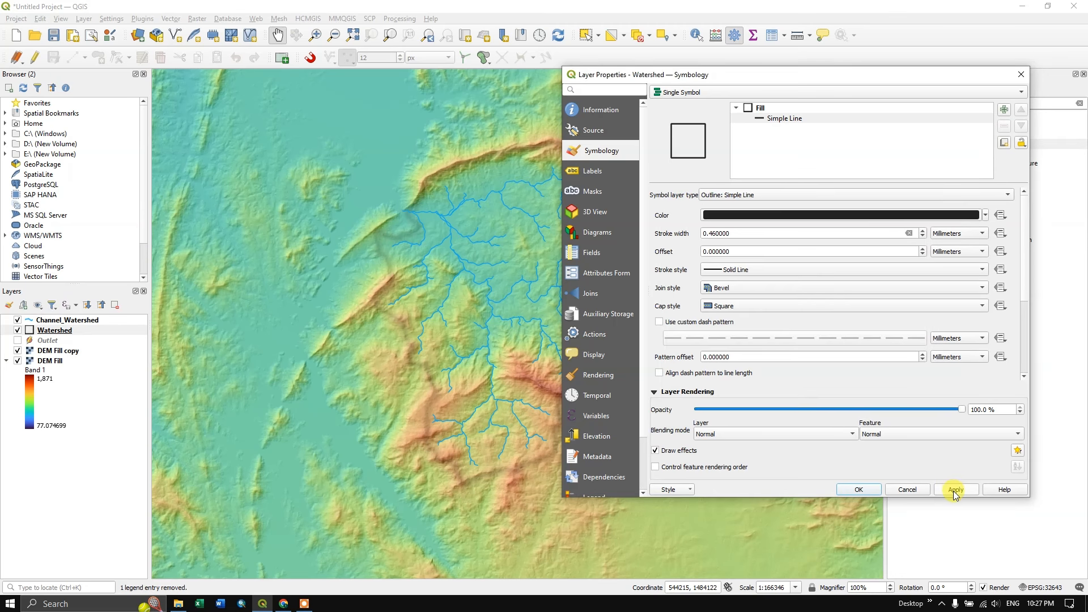
pyautogui.click(954, 491)
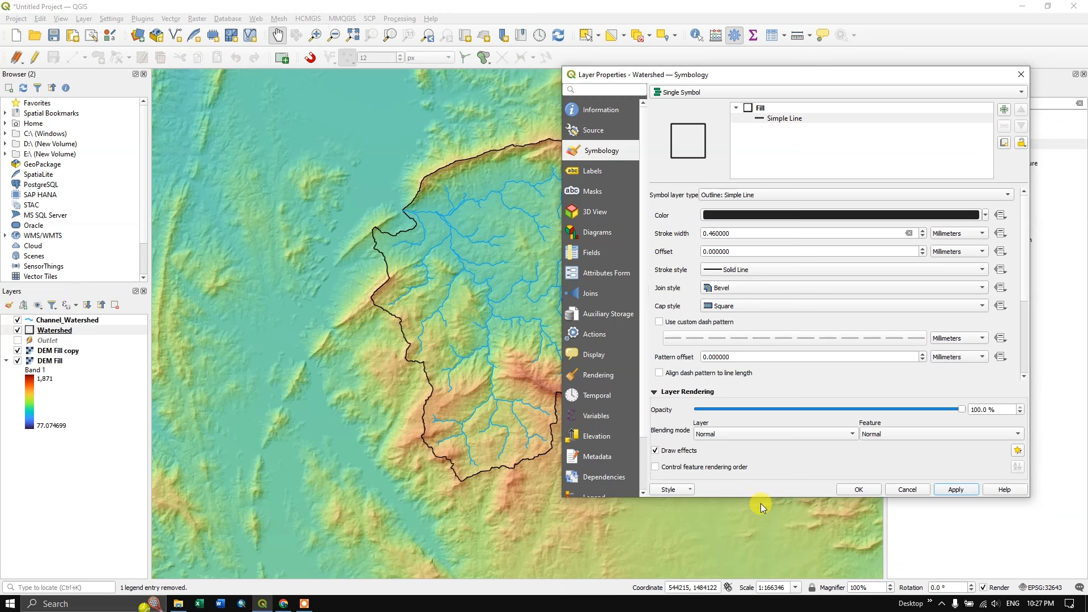
pyautogui.click(859, 490)
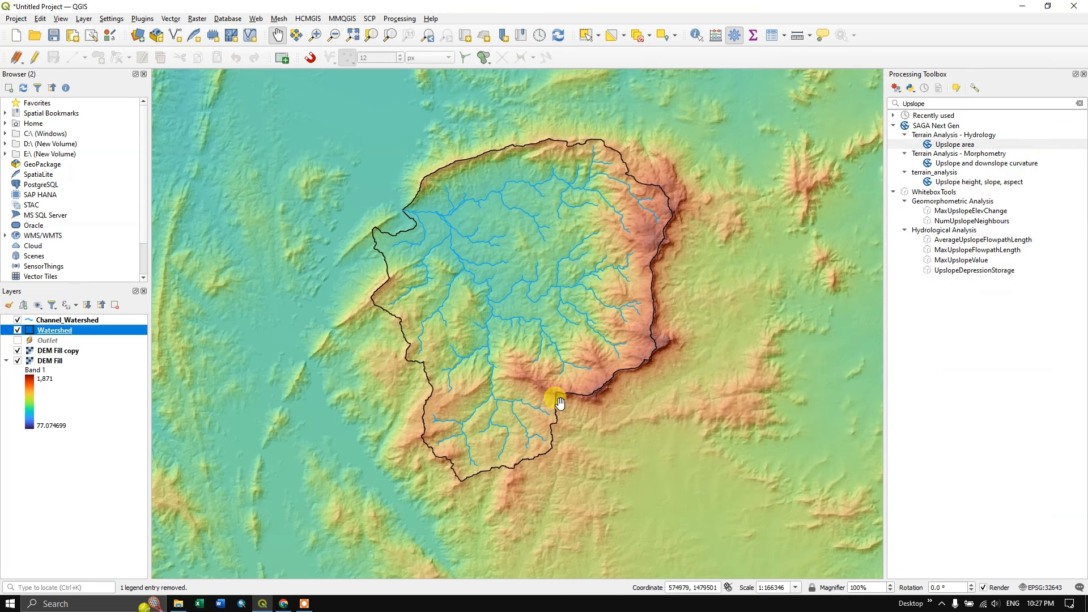
# Add the Esri National Geographic basemap and move it beneath the DEM Fill layer in the layer order.
pyautogui.click(310, 19)
pyautogui.moveTo(323, 31)
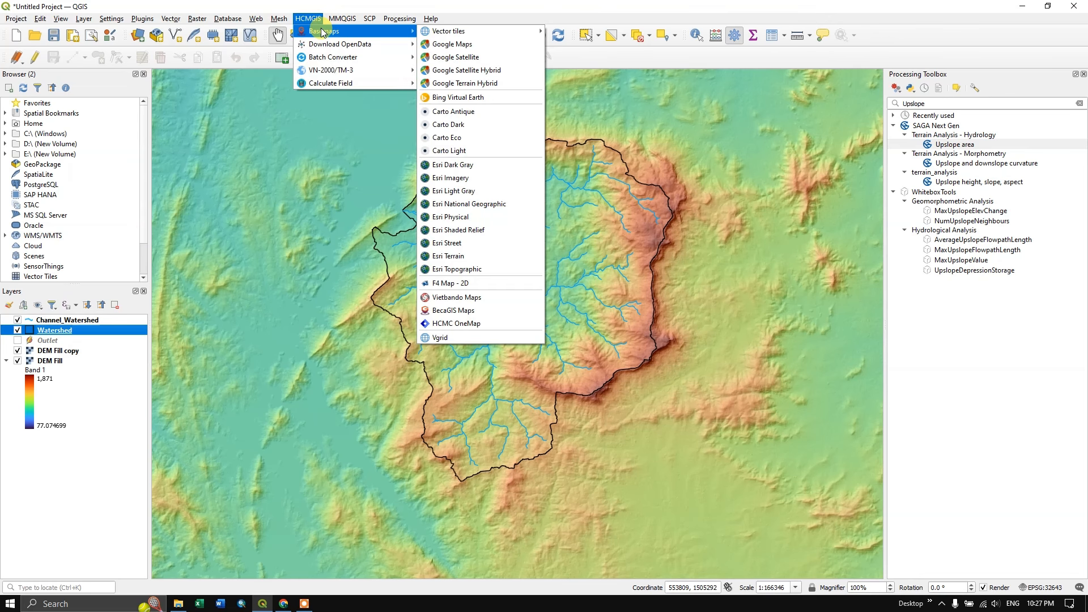
pyautogui.click(485, 207)
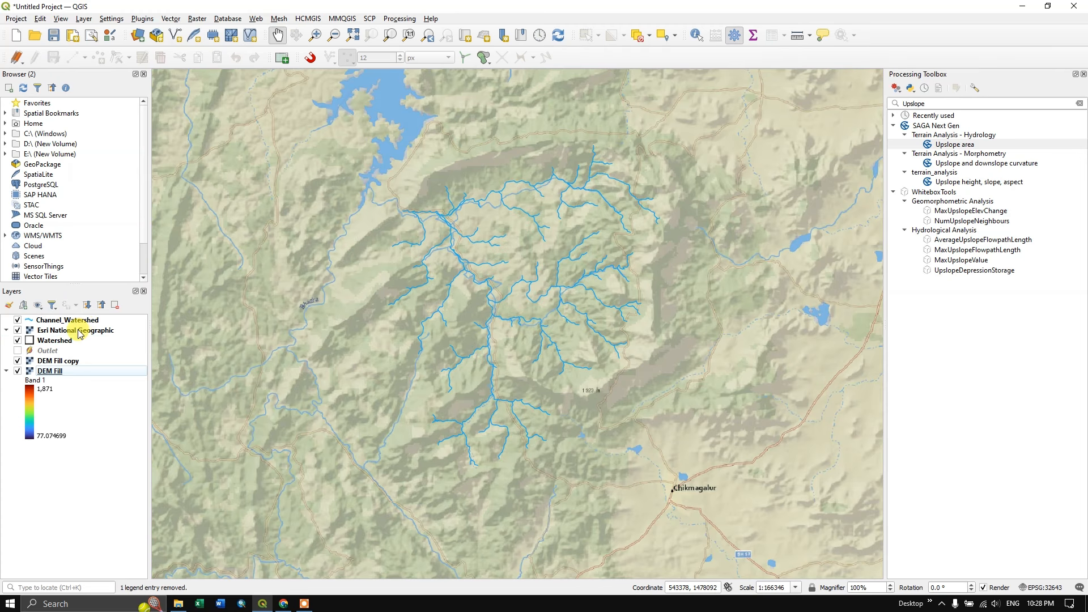
pyautogui.moveTo(79, 332); pyautogui.dragTo(98, 368)
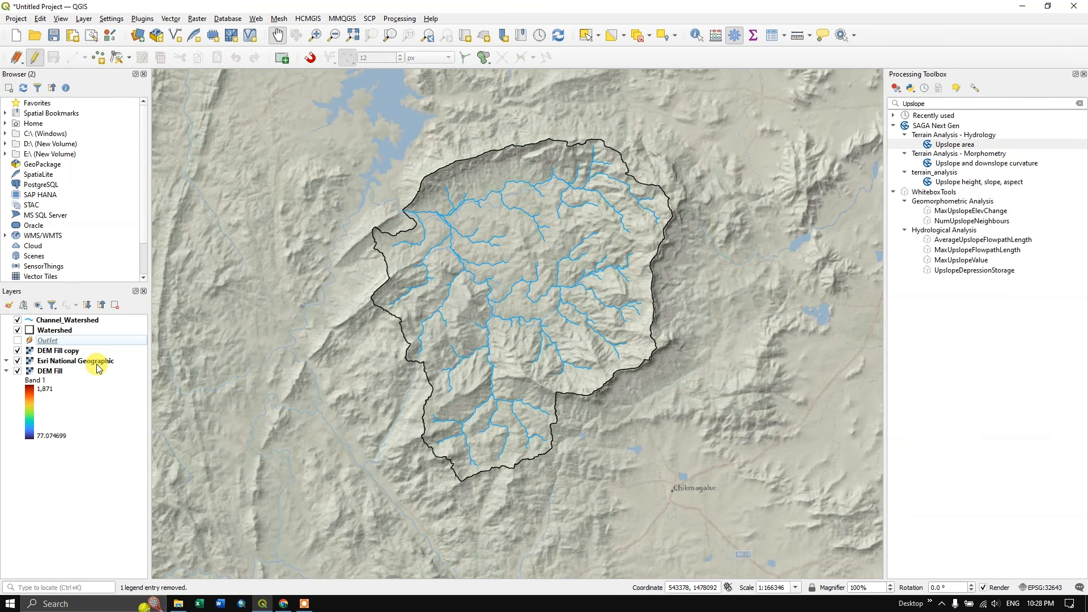
pyautogui.click(89, 362)
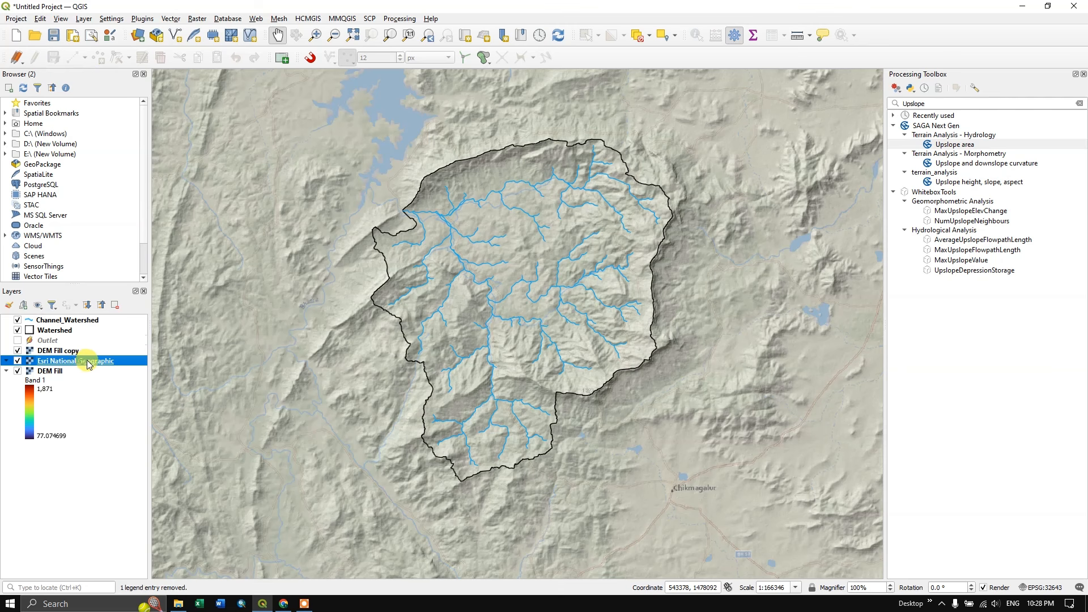
pyautogui.moveTo(89, 363); pyautogui.dragTo(85, 445)
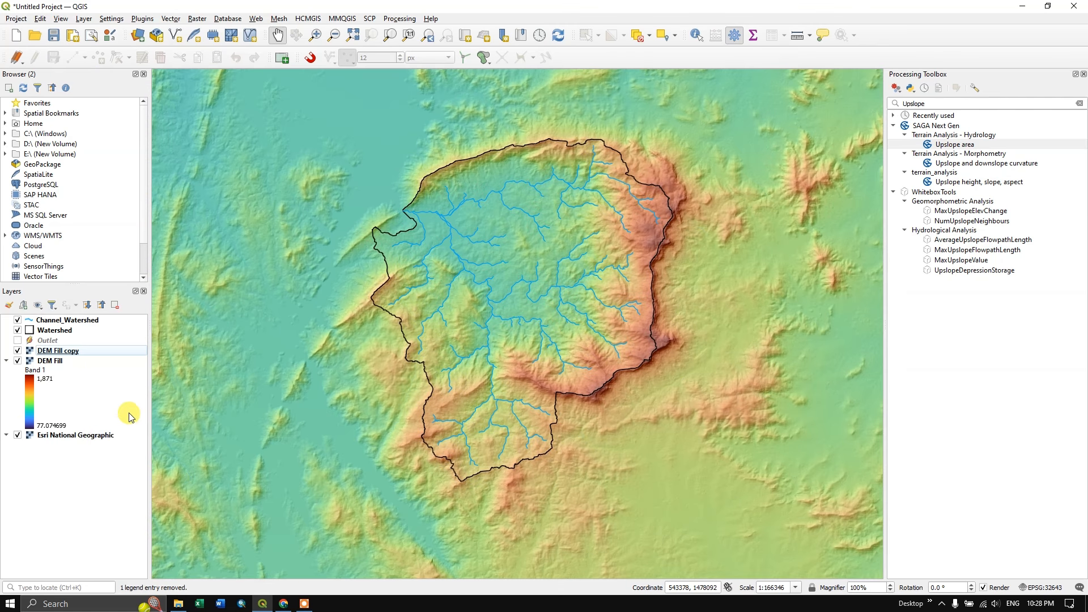
# Set the global opacity of the color-ramped DEM Fill layer to about 72.8 % and accept the change.
pyautogui.click(56, 363)
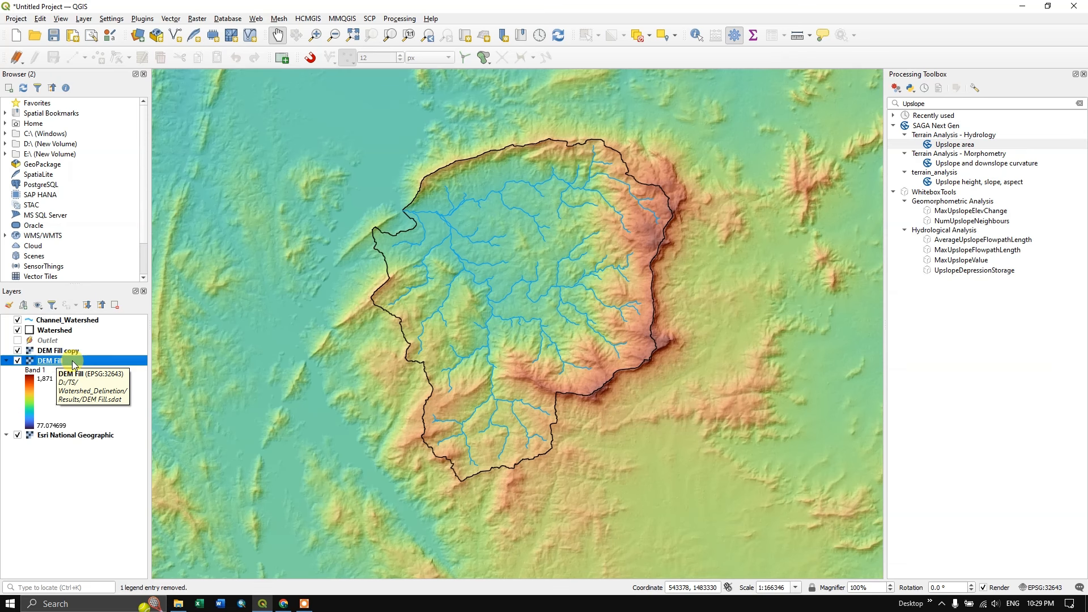
pyautogui.rightClick(73, 360)
pyautogui.click(93, 354)
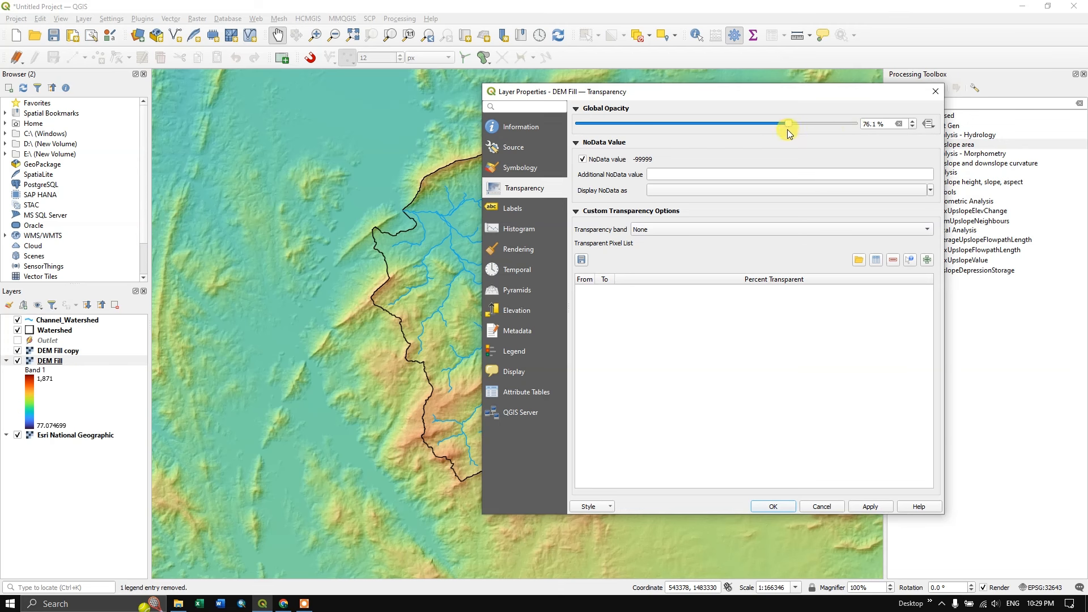
pyautogui.click(870, 506)
pyautogui.moveTo(667, 93); pyautogui.dragTo(702, 103)
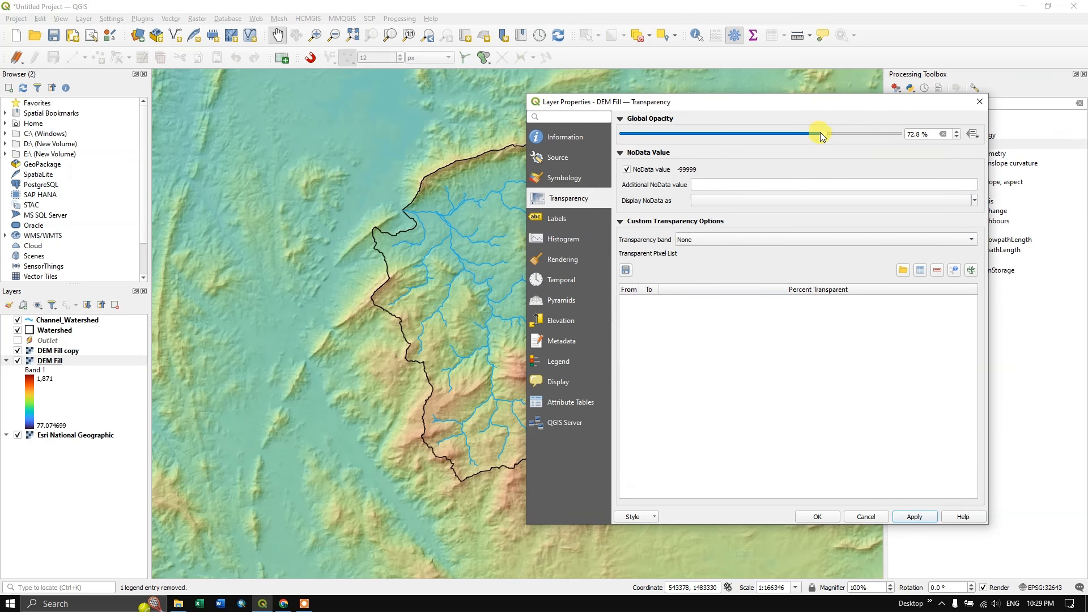
pyautogui.click(918, 516)
pyautogui.click(829, 517)
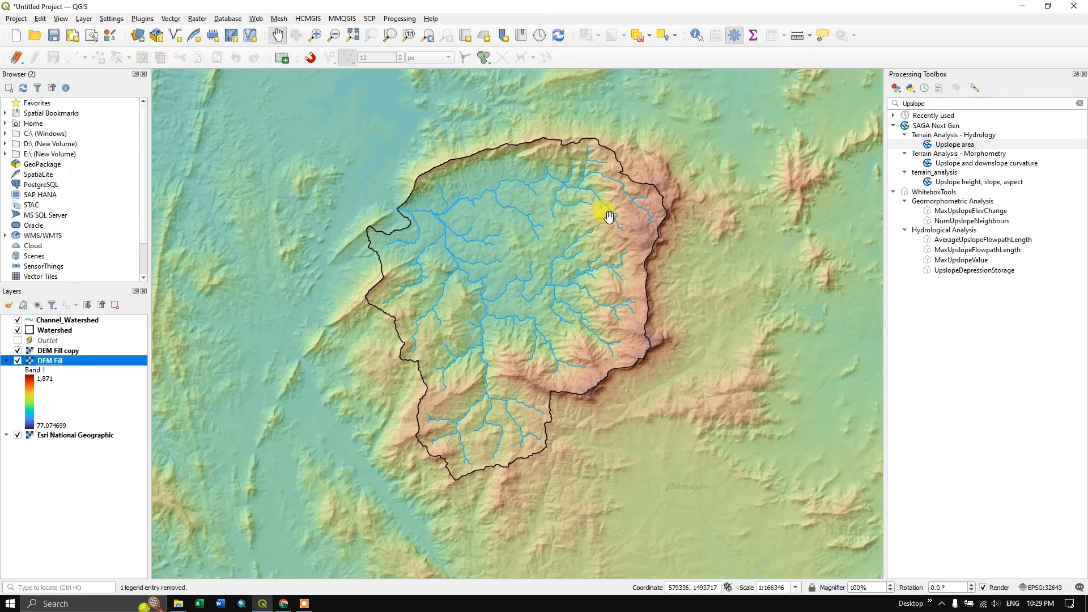
# Toggle the Esri National Geographic basemap off and on to compare its effect beneath the semi-transparent DEM.
pyautogui.moveTo(612, 271); pyautogui.dragTo(625, 293)
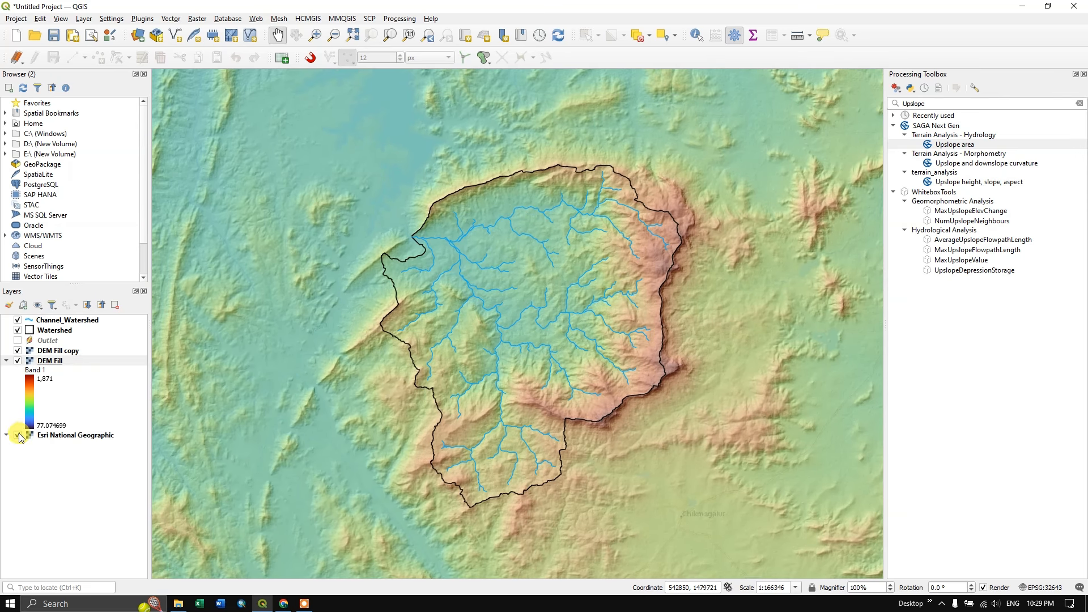
pyautogui.click(18, 435)
pyautogui.click(19, 435)
pyautogui.click(18, 436)
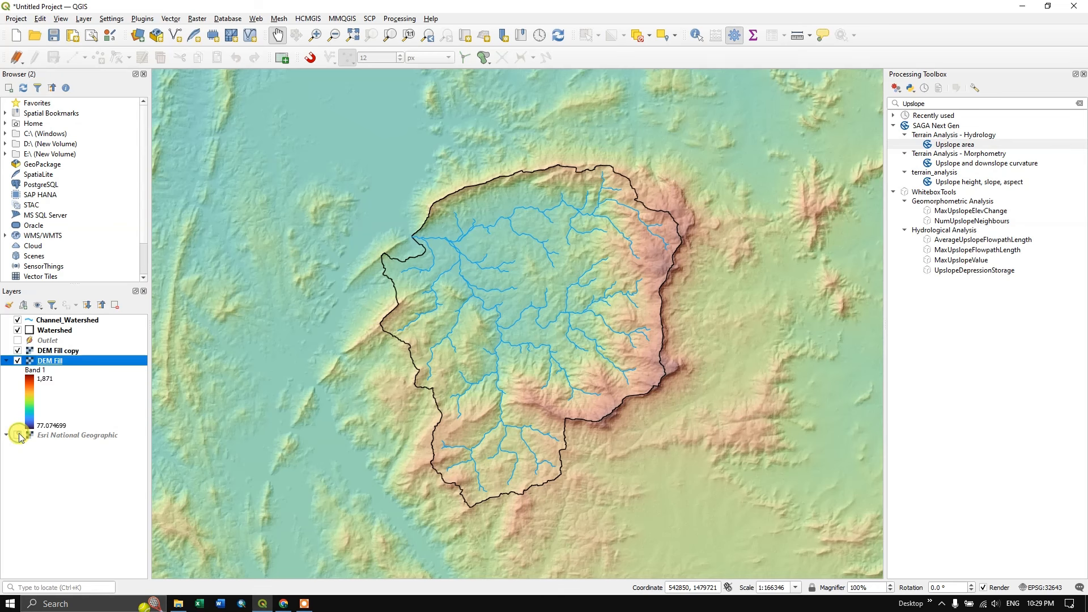
pyautogui.click(18, 435)
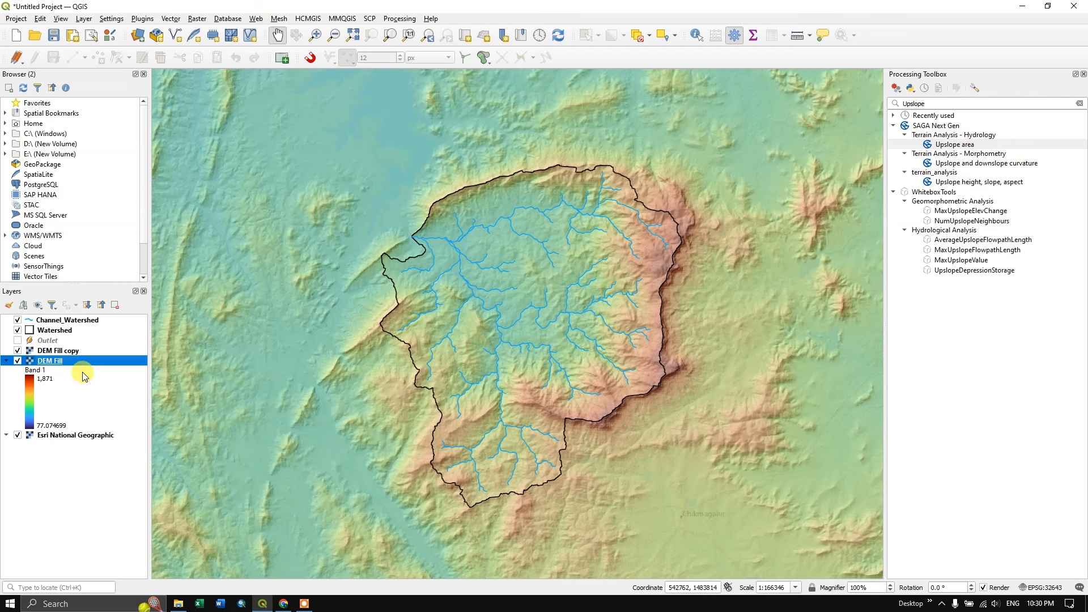
# Enable single labels on the Channel_Watershed layer using the ORDER field as the label value, and apply them.
pyautogui.click(87, 321)
pyautogui.rightClick(80, 323)
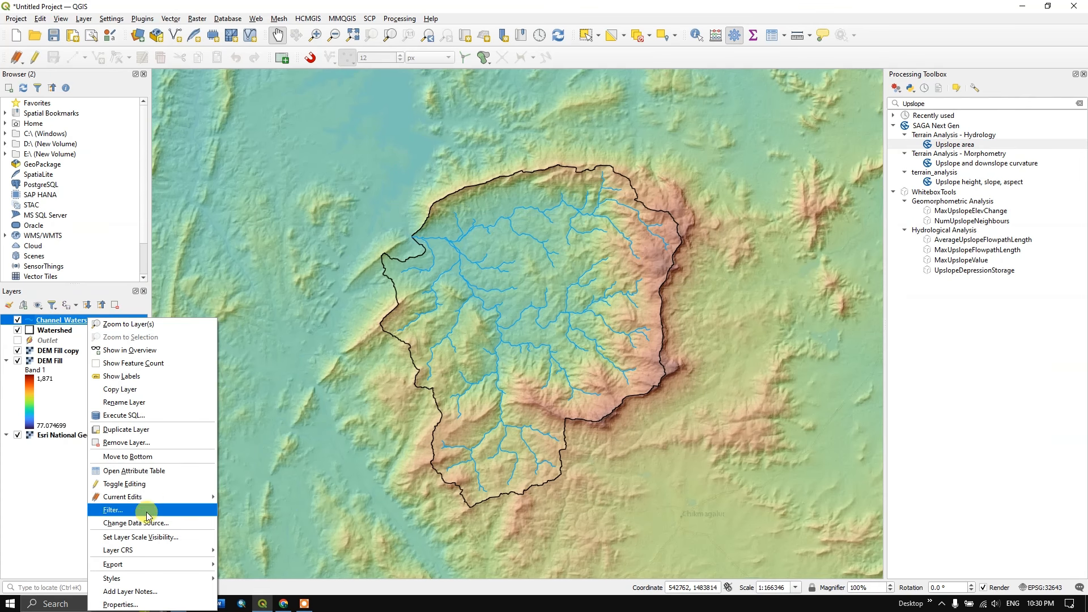
pyautogui.moveTo(139, 583)
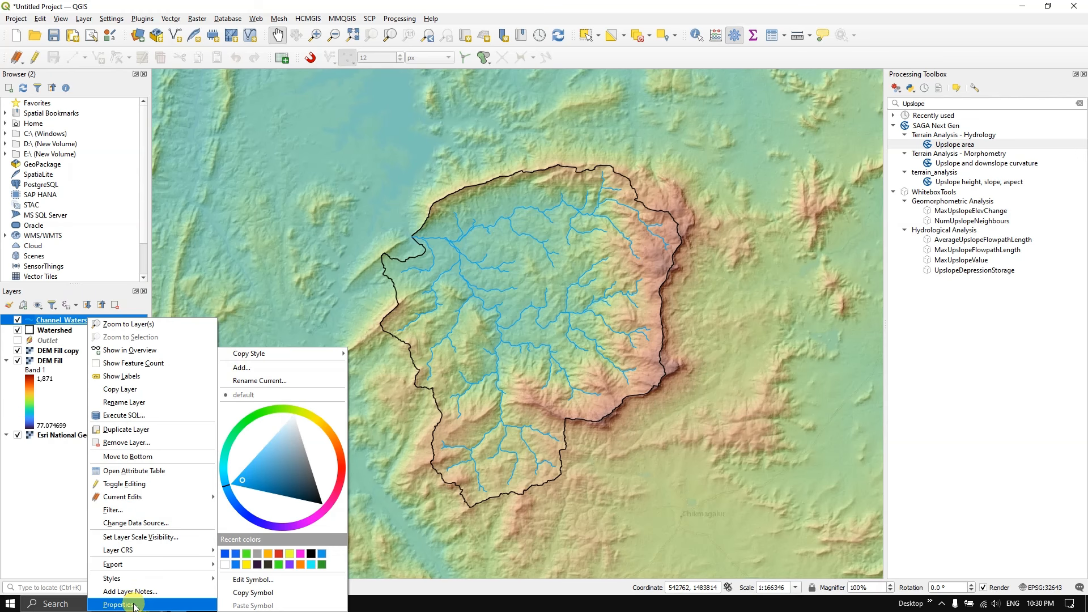
pyautogui.click(135, 604)
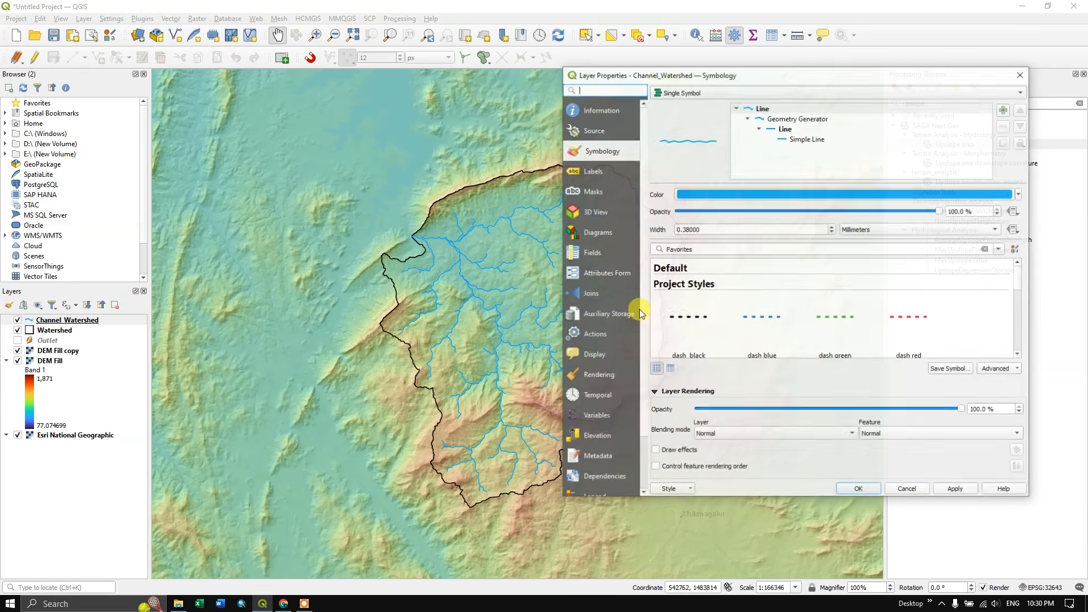
pyautogui.click(611, 173)
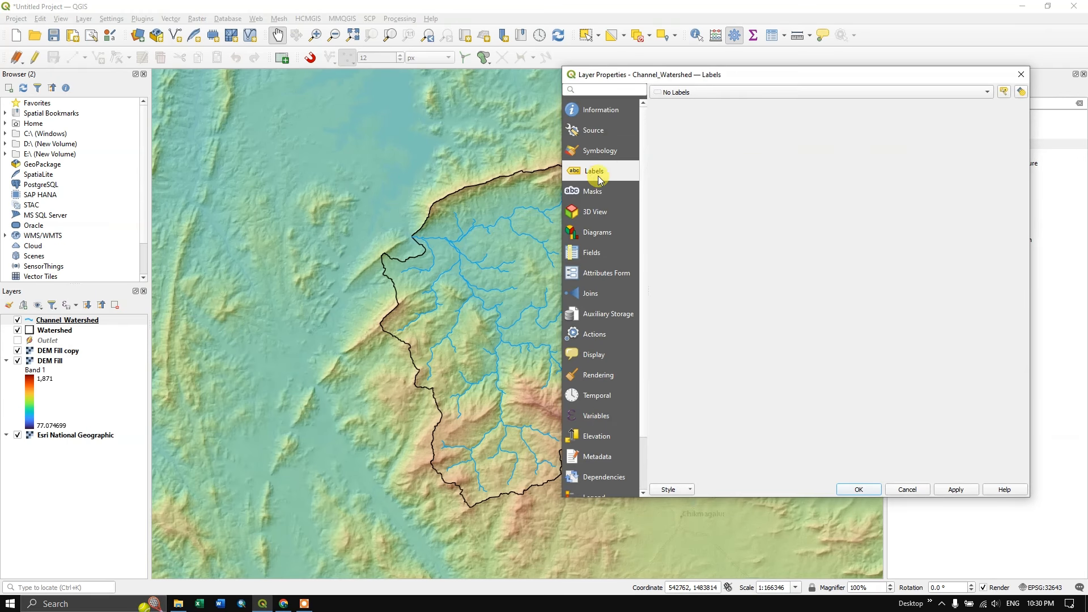
pyautogui.click(695, 92)
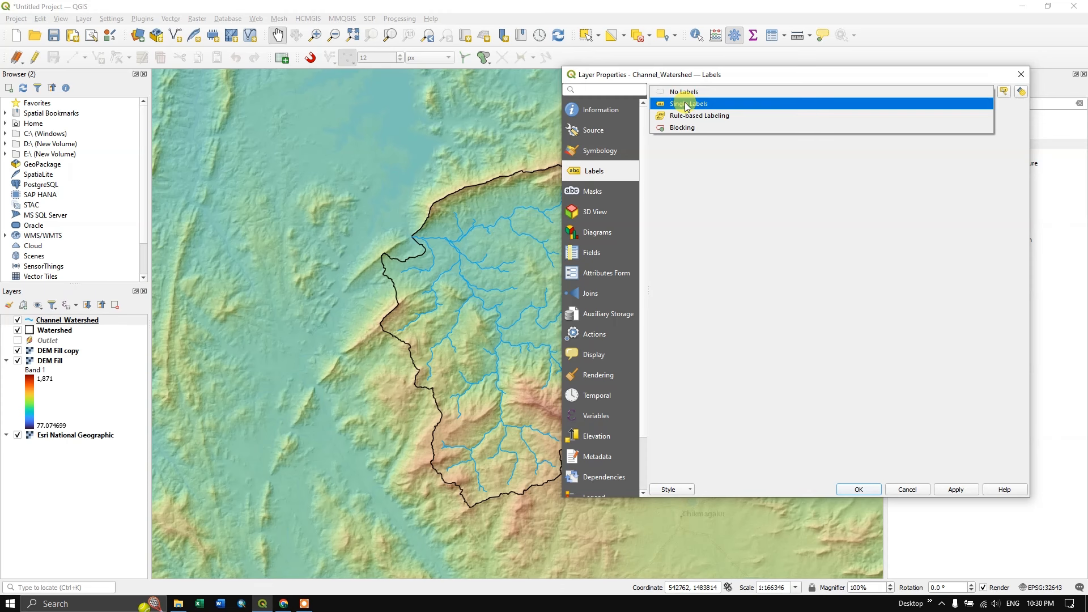
pyautogui.click(691, 97)
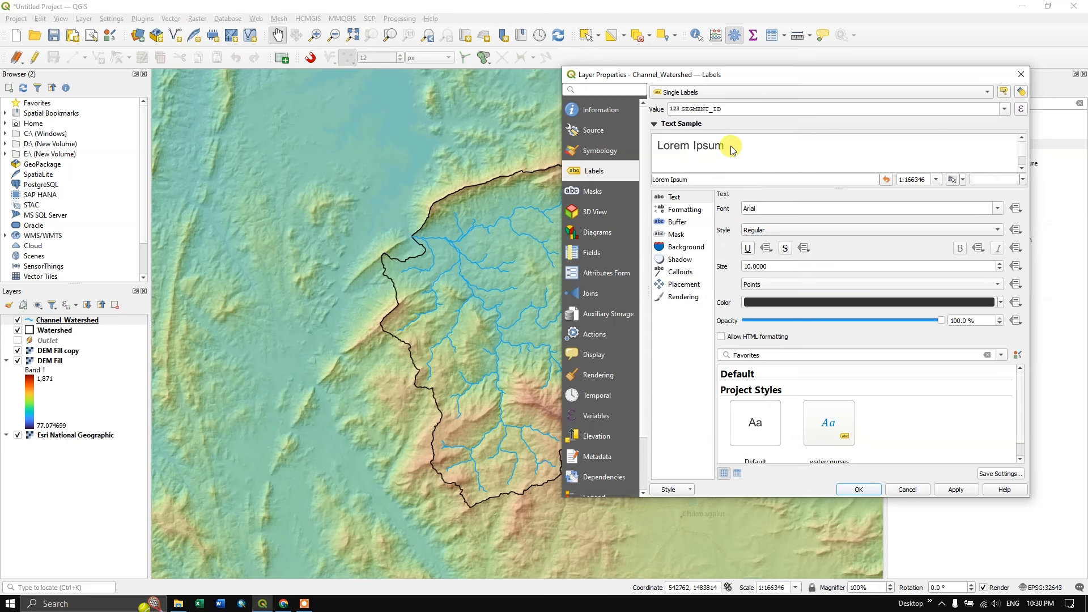
pyautogui.click(1007, 110)
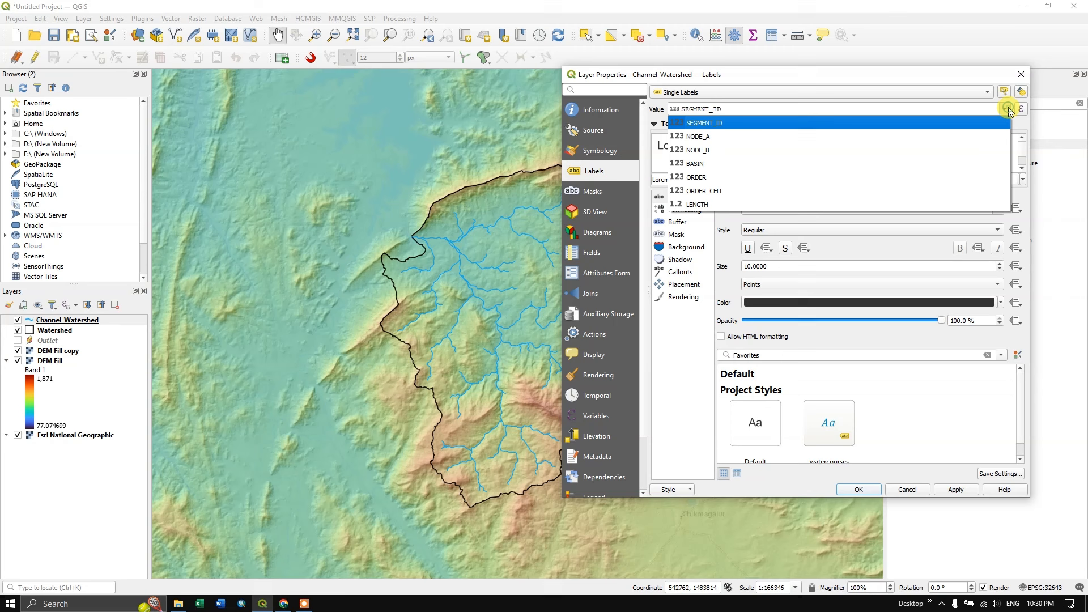
pyautogui.click(816, 175)
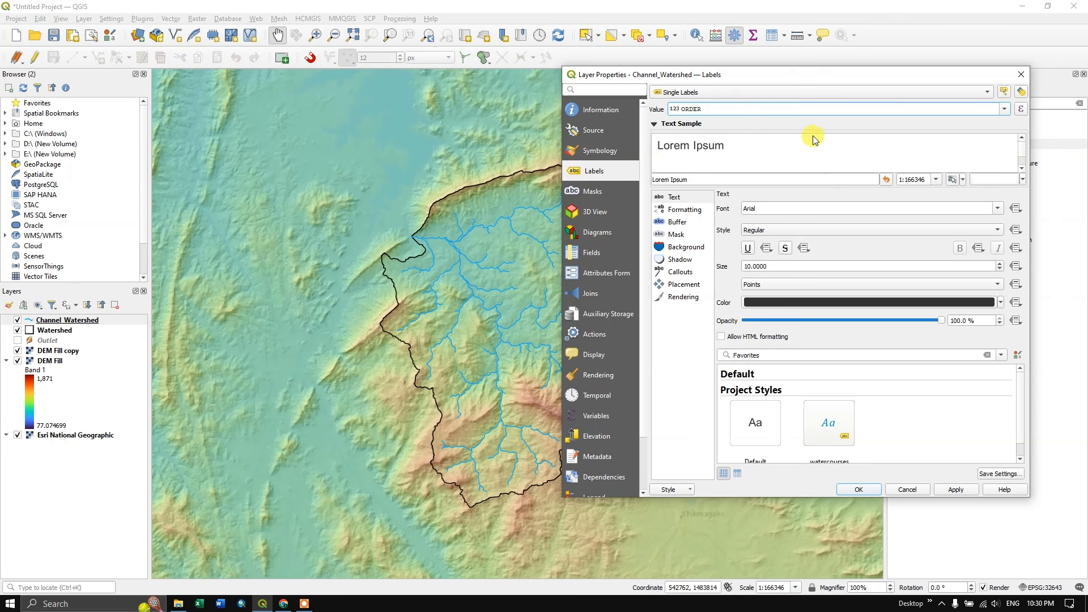
pyautogui.click(954, 491)
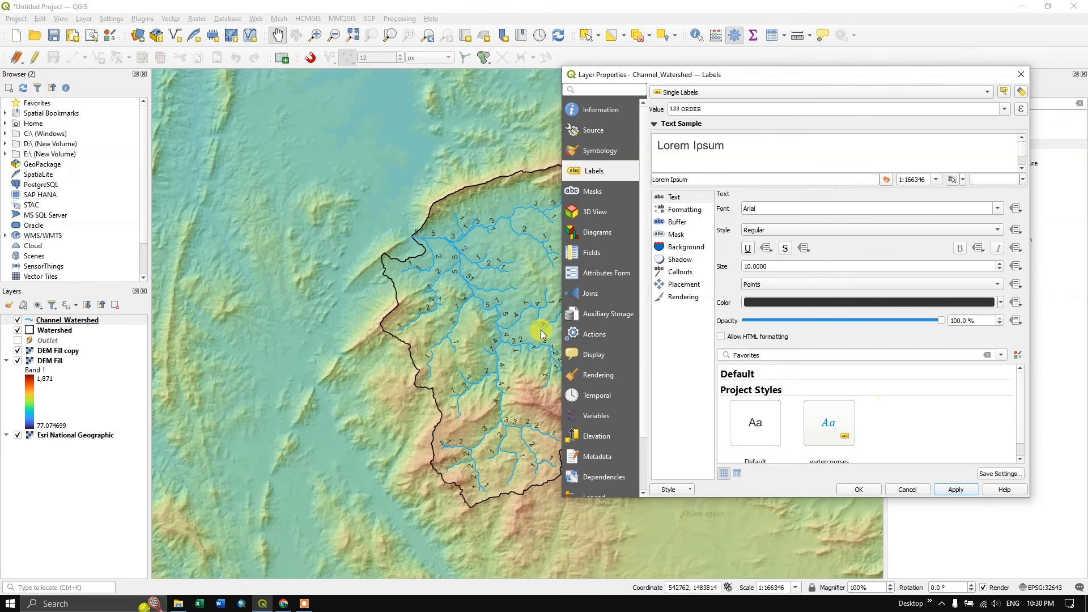
# Set the Channel_Watershed label text size to 7 points and accept the layer properties.
pyautogui.moveTo(698, 78); pyautogui.dragTo(798, 76)
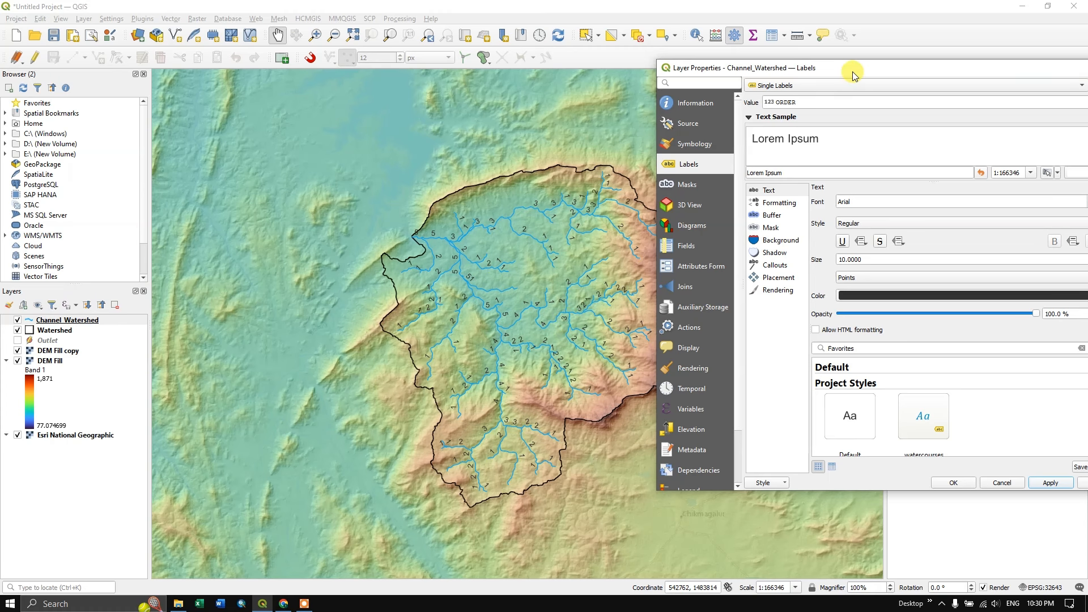
pyautogui.moveTo(854, 75); pyautogui.dragTo(717, 82)
pyautogui.click(704, 269)
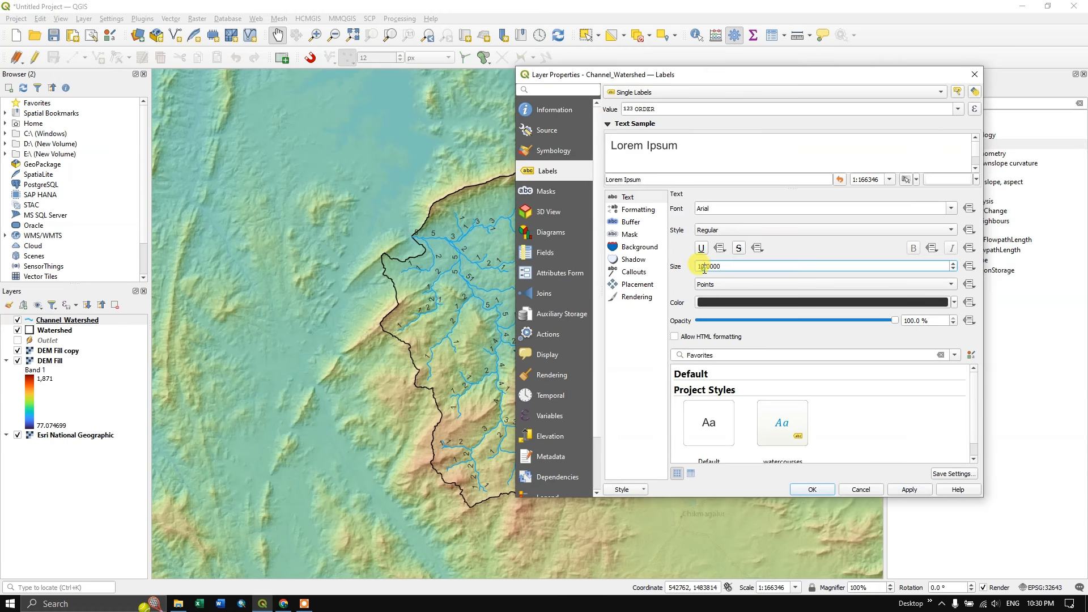
pyautogui.write('8')
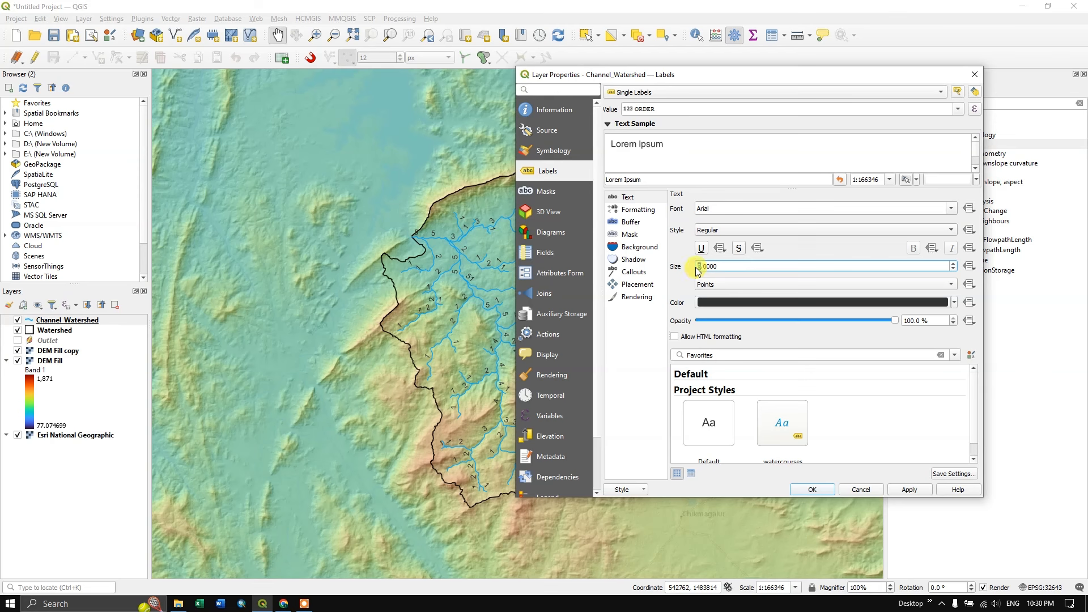
pyautogui.write('7')
pyautogui.click(910, 490)
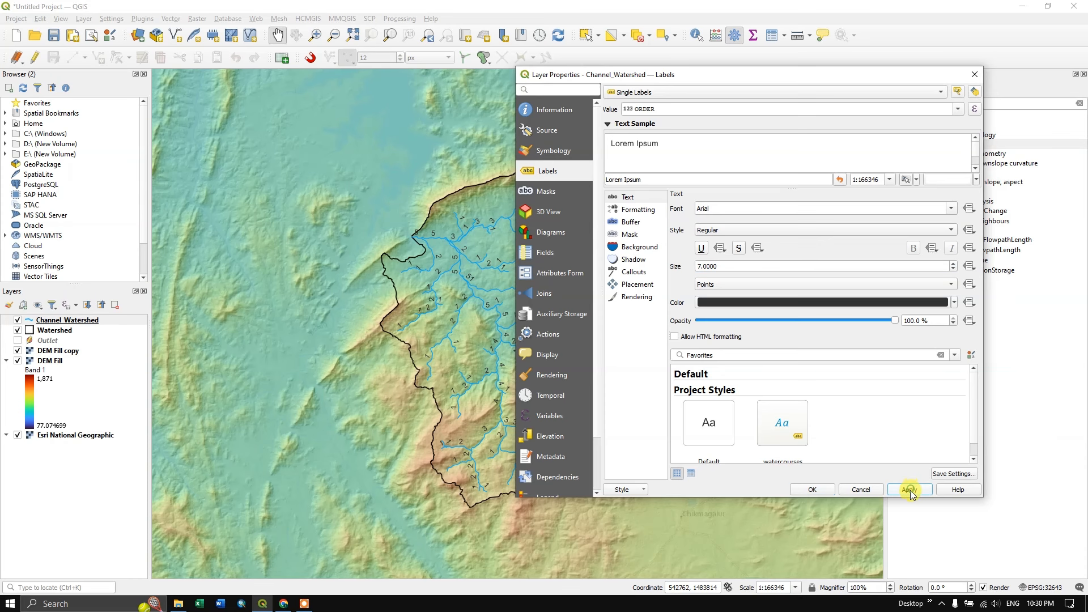
pyautogui.click(814, 492)
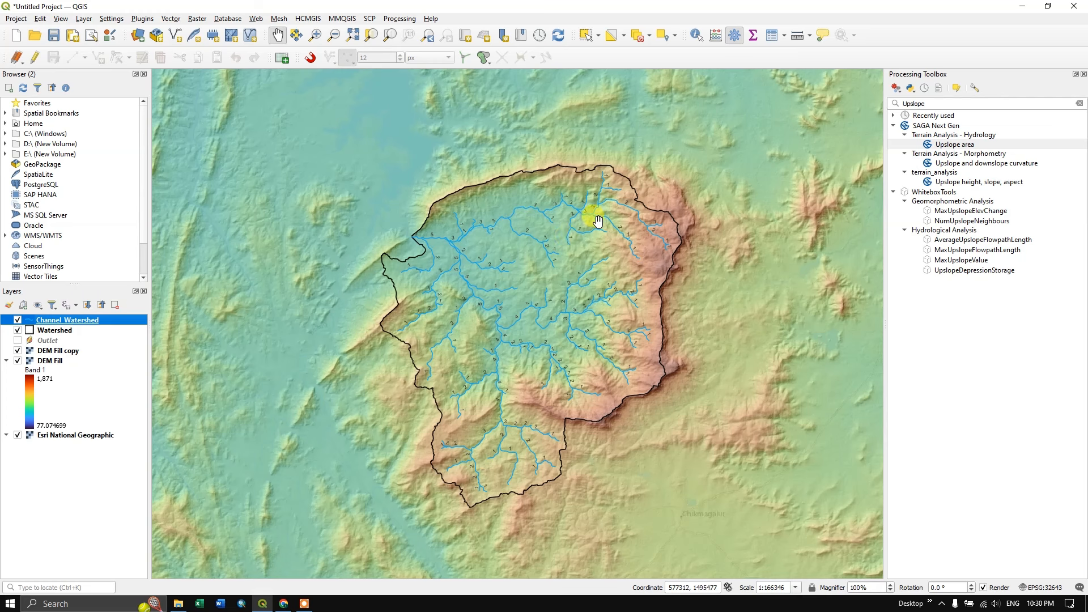
pyautogui.scroll(1, 600, 229)
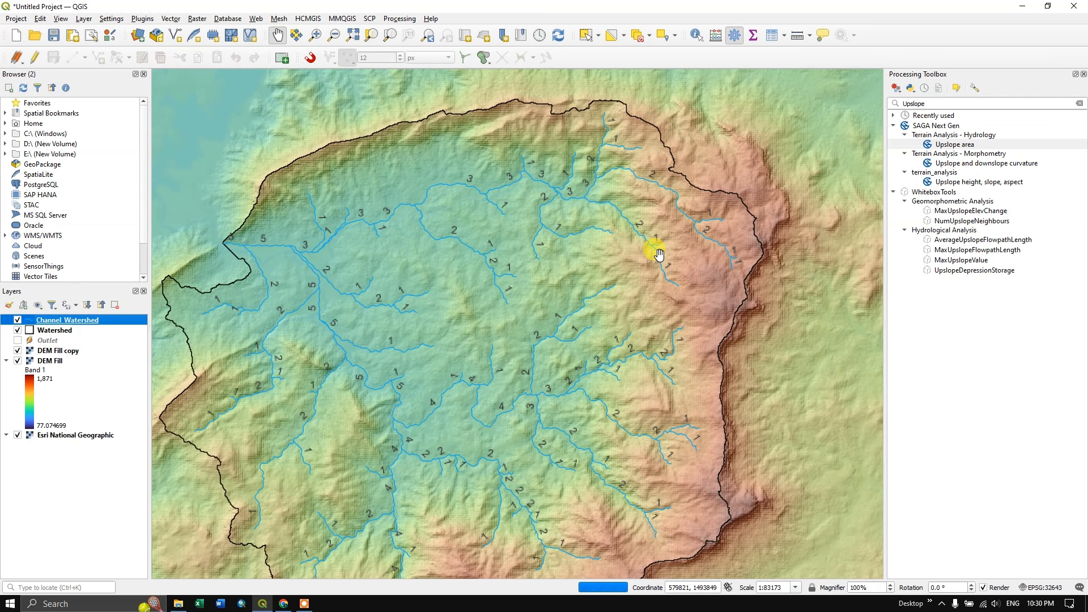
pyautogui.scroll(-1, 671, 317)
pyautogui.moveTo(665, 309); pyautogui.dragTo(572, 342)
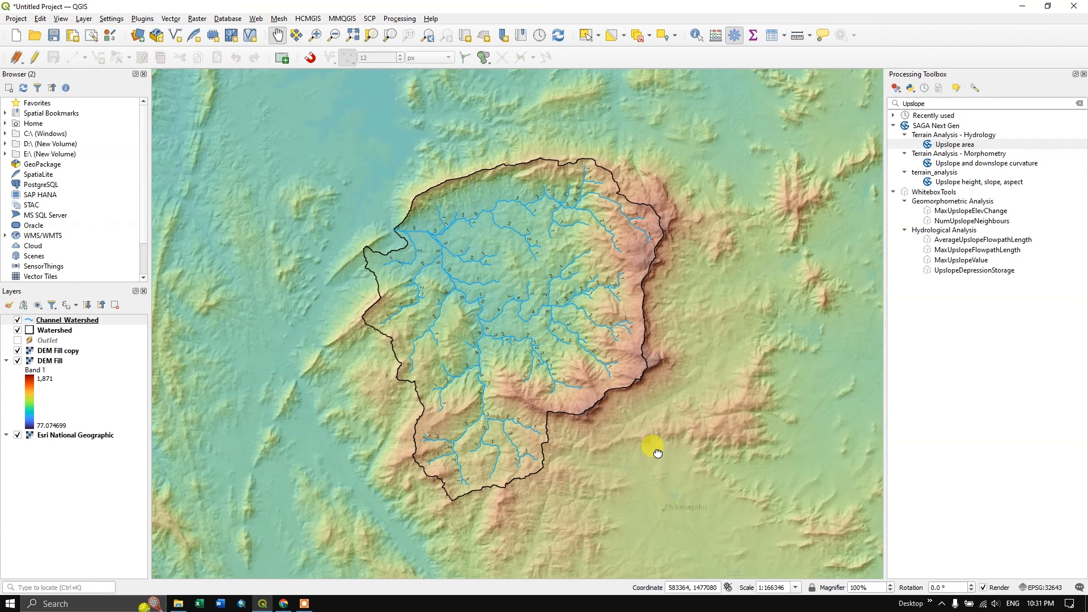
pyautogui.moveTo(654, 453)
pyautogui.mouseDown()
pyautogui.moveTo(639, 455)
pyautogui.moveTo(653, 467)
pyautogui.mouseUp()
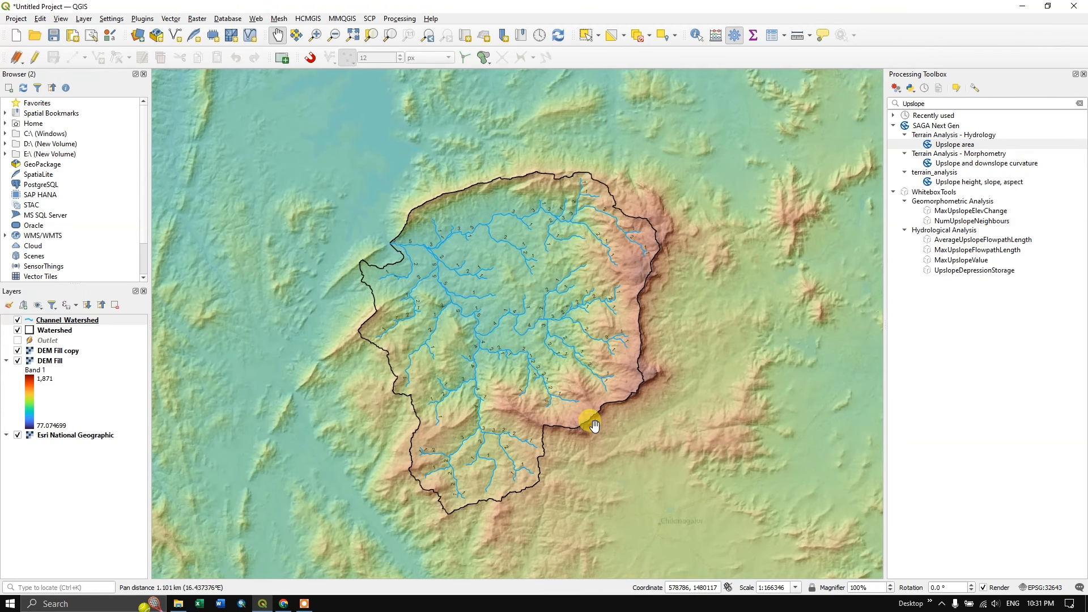